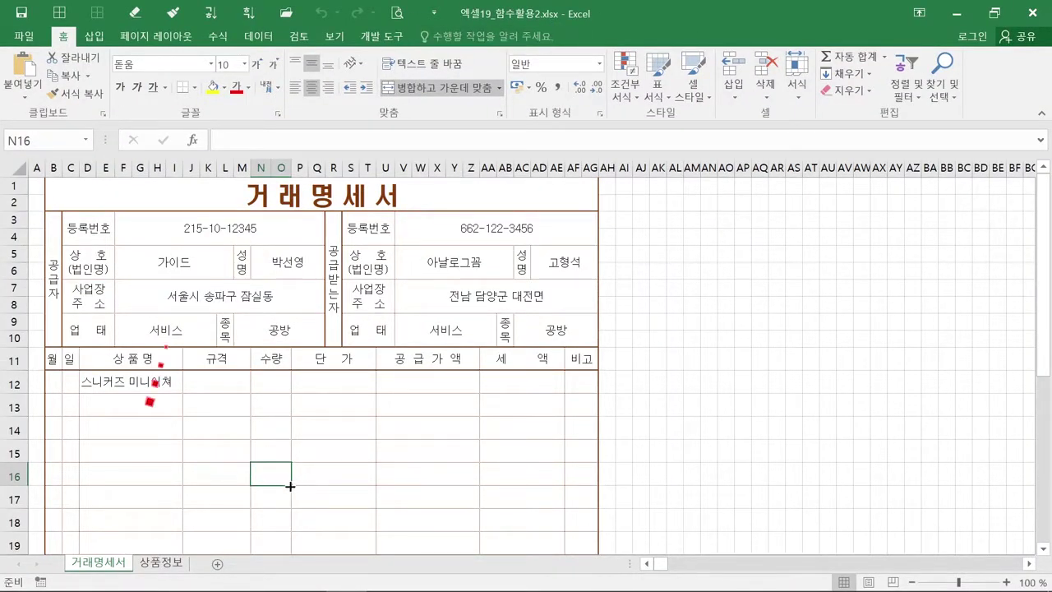
Look through the 거래명세서 form down to its total rows, and at the product table on the 상품정보 sheet.
click(111, 565)
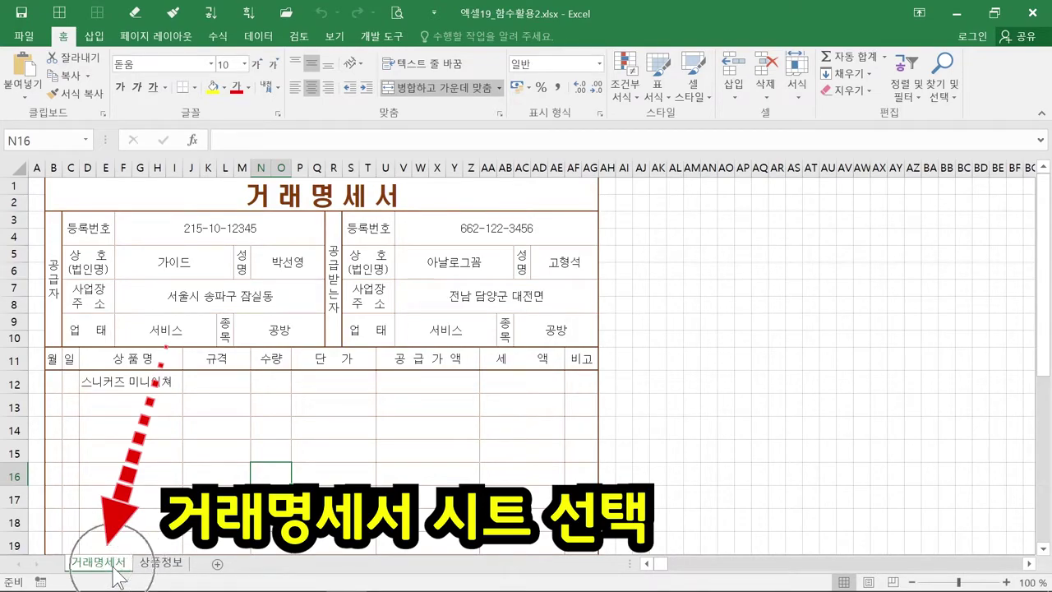
scroll(166, 501, down, 4)
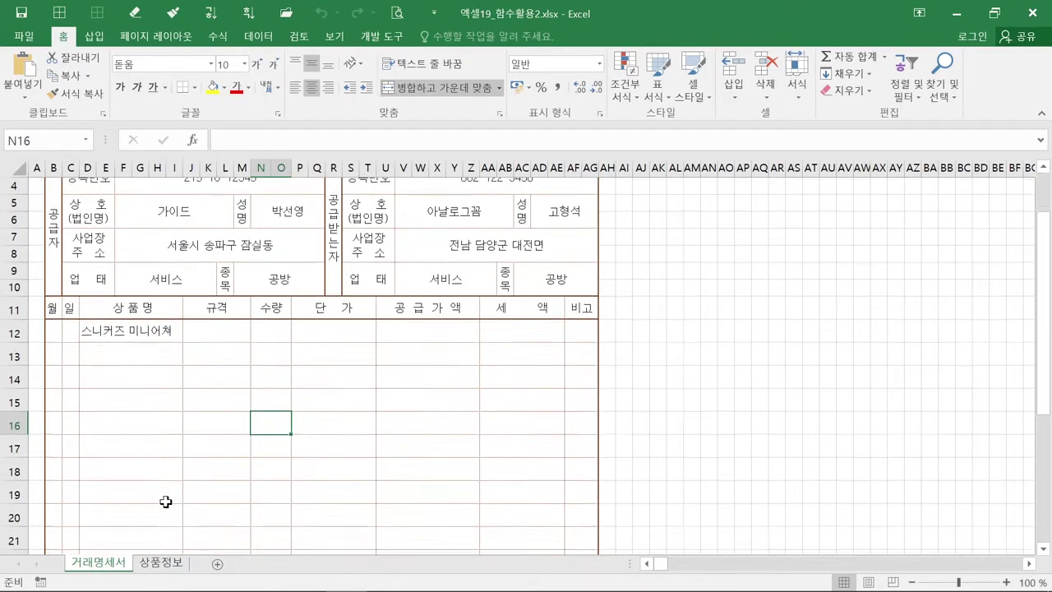
scroll(166, 501, down, 1)
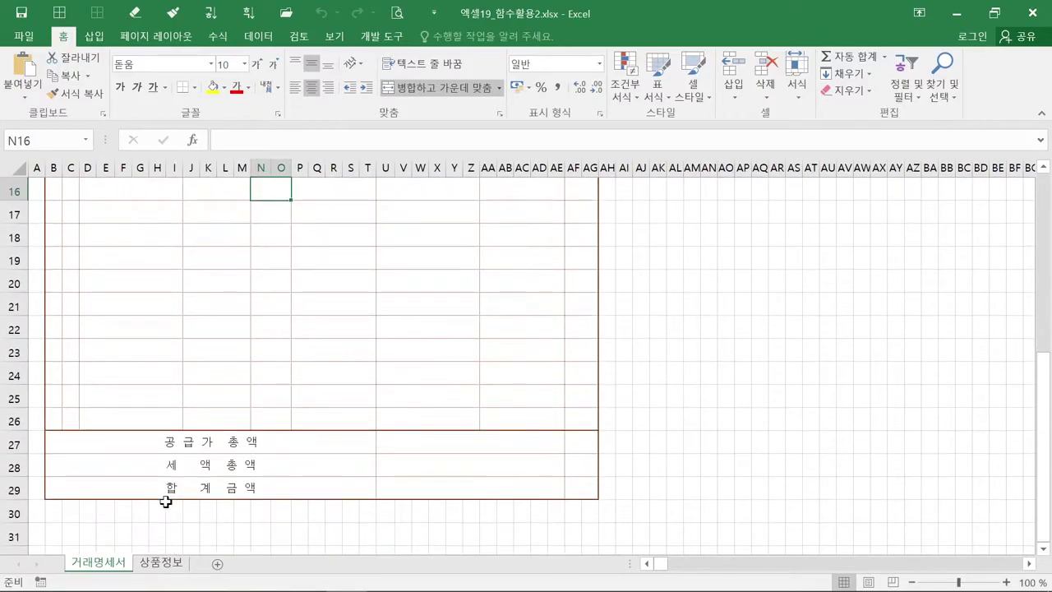
scroll(165, 501, up, 6)
scroll(165, 501, down, 4)
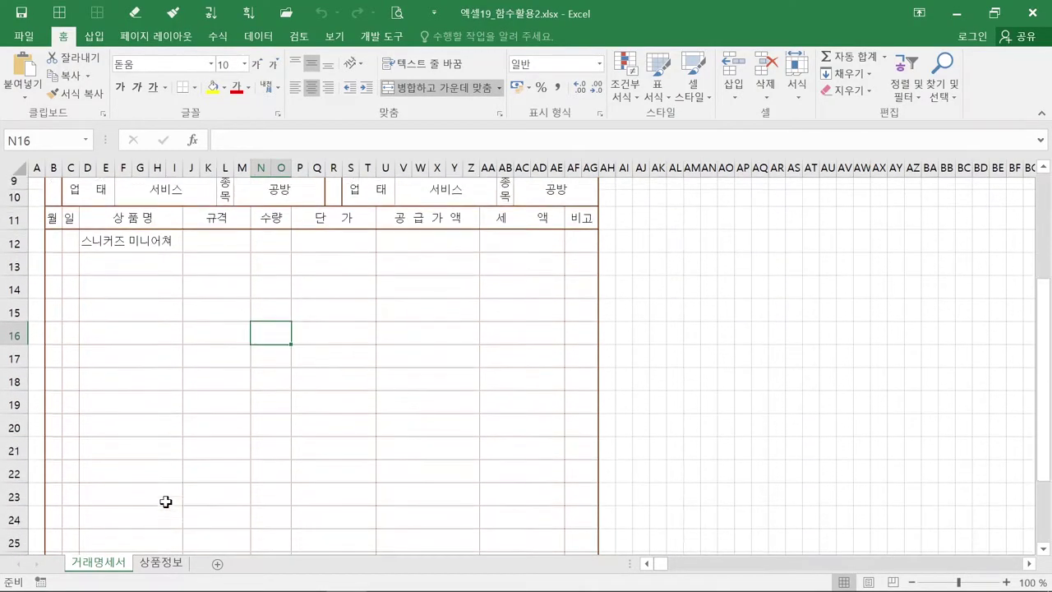
scroll(166, 502, up, 4)
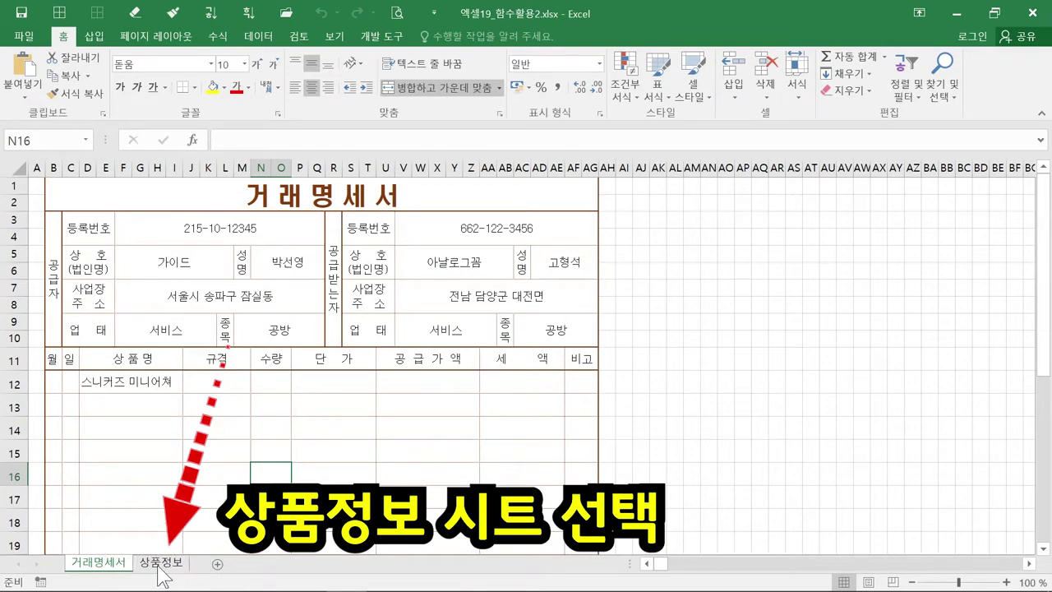
click(159, 565)
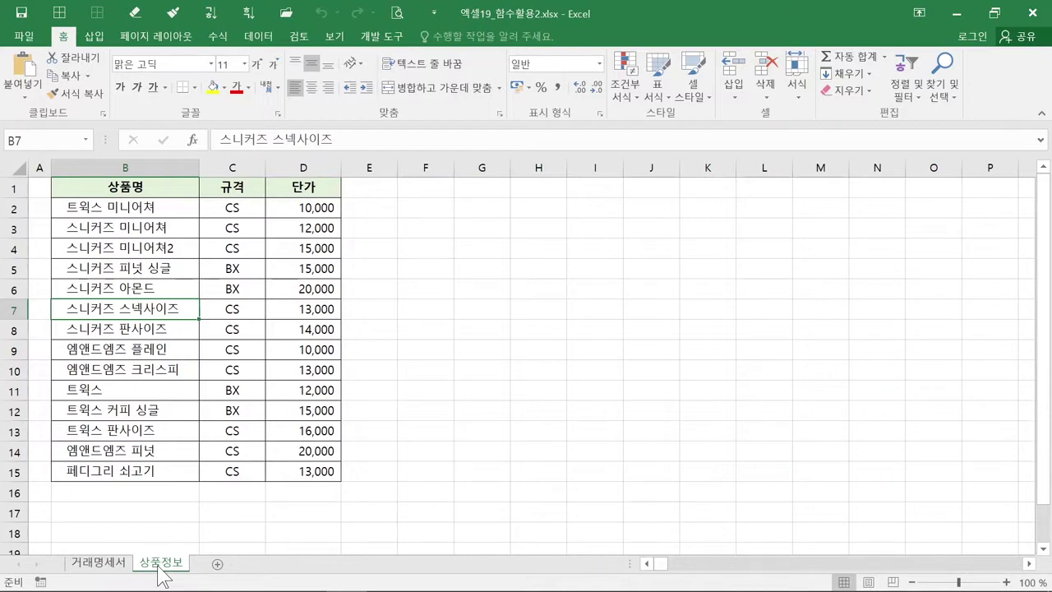
click(98, 563)
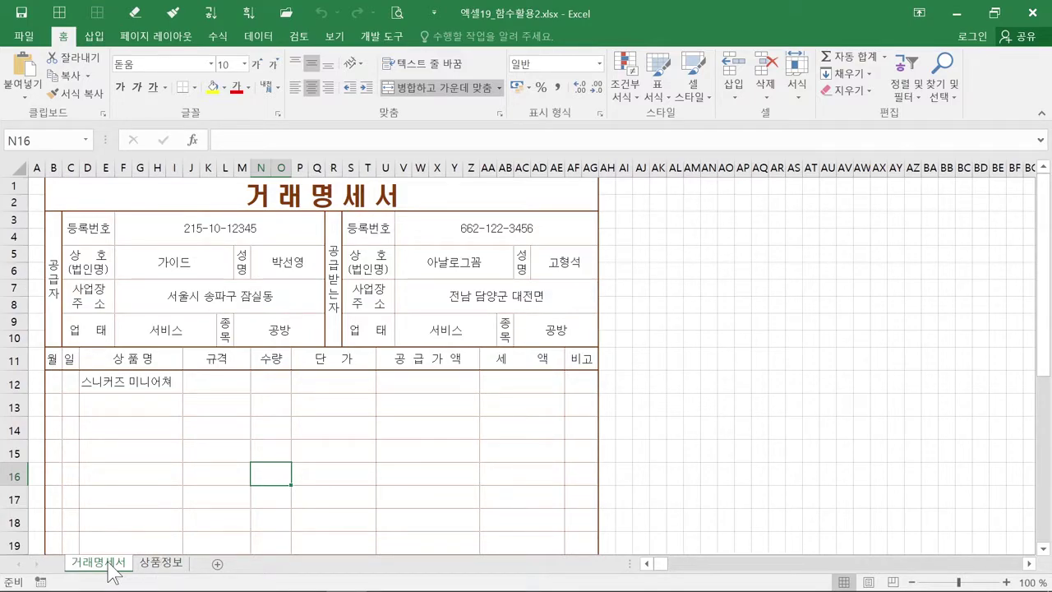
Examine the 상품명, 규격 and 단가 cells in row 12 of the 거래명세서 sheet.
key(ctrl)
key(ctrl)
click(137, 383)
key(ctrl)
key(ctrl)
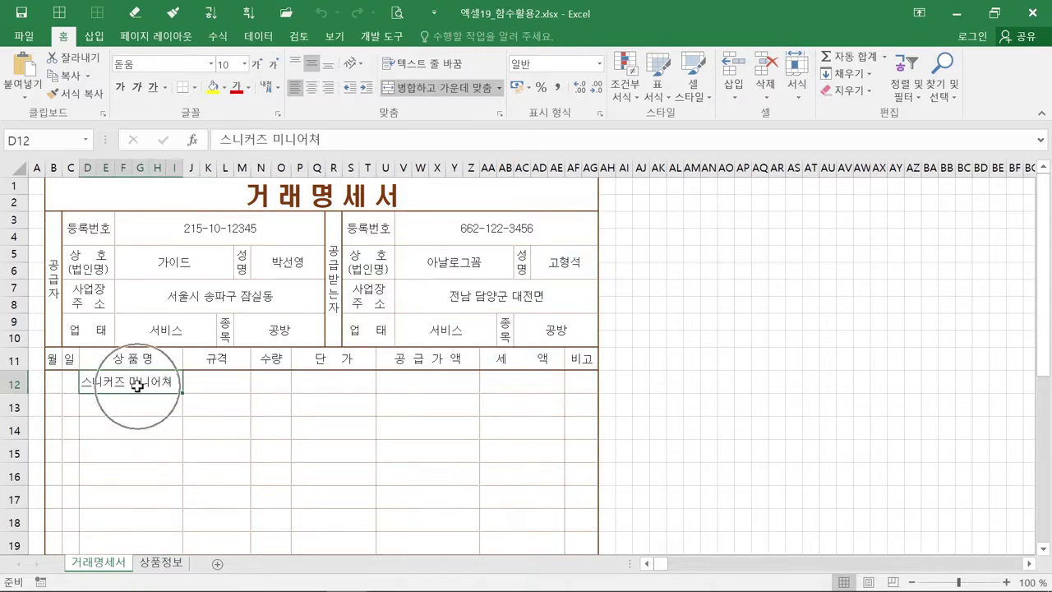
key(ctrl)
key(ctrl)
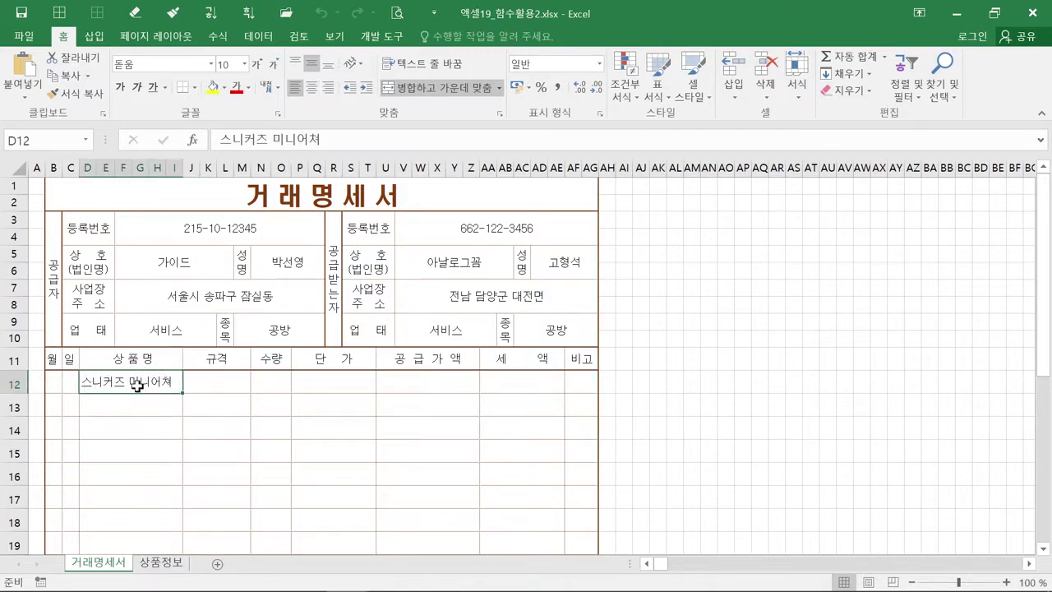
click(207, 386)
key(ctrl)
click(321, 386)
key(ctrl)
Examine the 상품명, 규격 and 단가 columns of the table on the 상품정보 sheet.
click(179, 569)
key(ctrl)
key(ctrl)
key(ctrl)
key(ctrl)
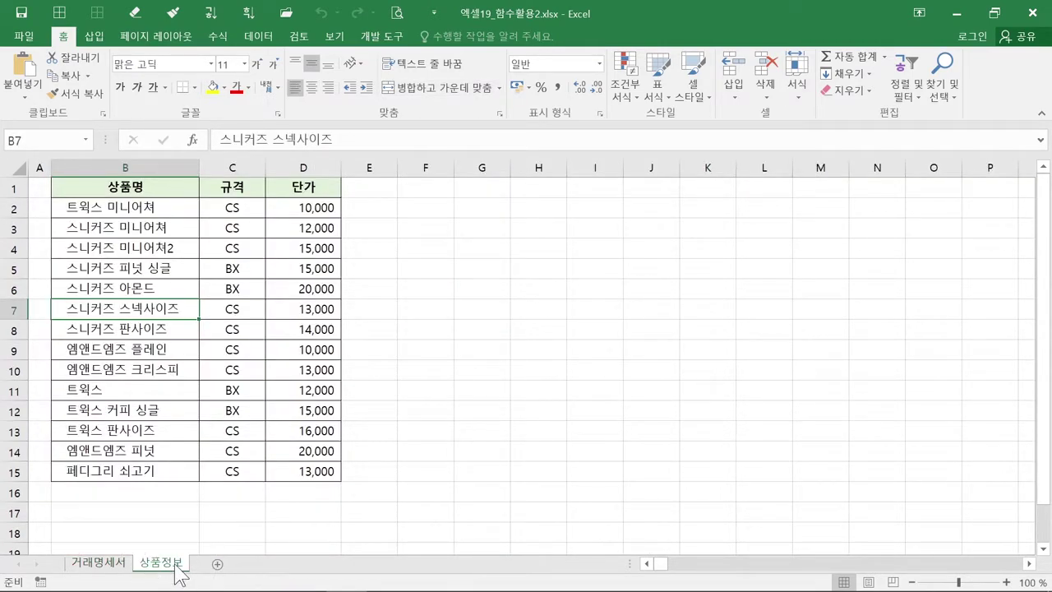
key(ctrl)
key(ctrl)
key(ctrl)
key(ctrl)
key(ctrl)
key(ctrl)
key(ctrl)
Compare the product name in D12 of the 거래명세서 sheet with the 상품명 column on the 상품정보 sheet.
click(111, 565)
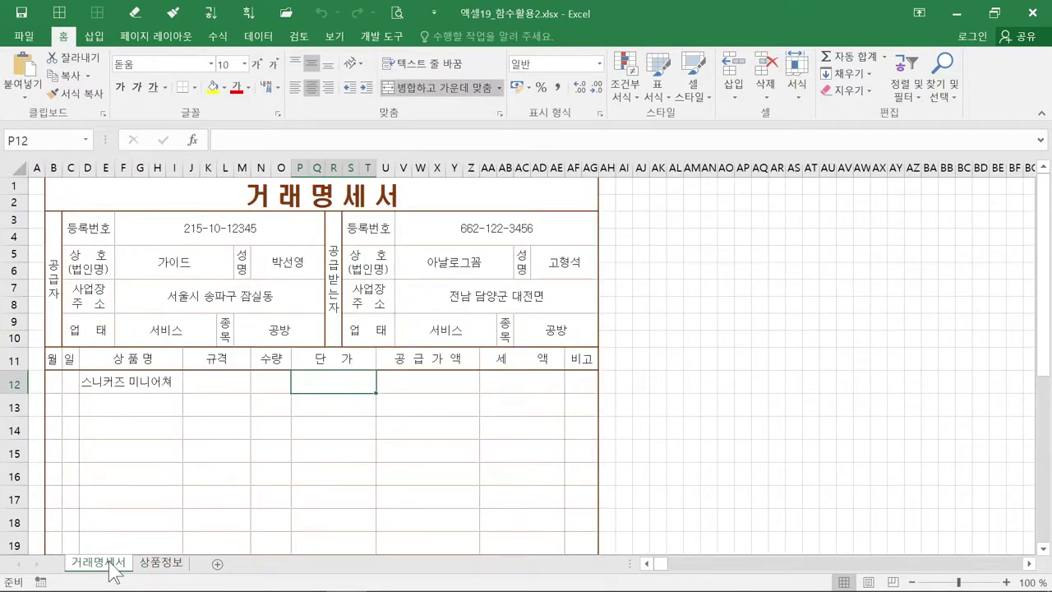
click(127, 382)
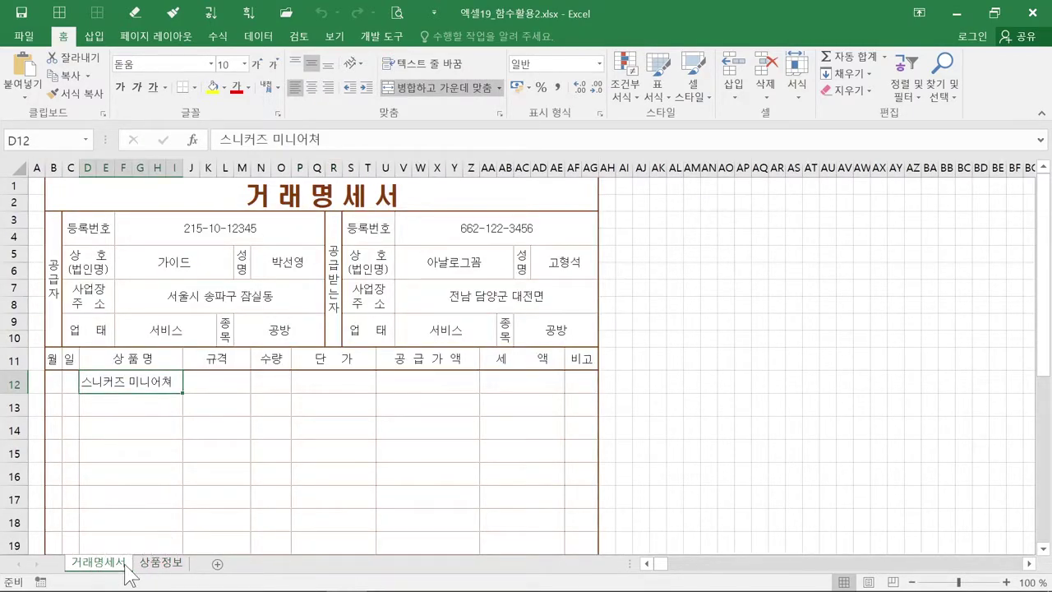
click(125, 565)
click(156, 396)
key(ctrl)
key(ctrl)
key(ctrl)
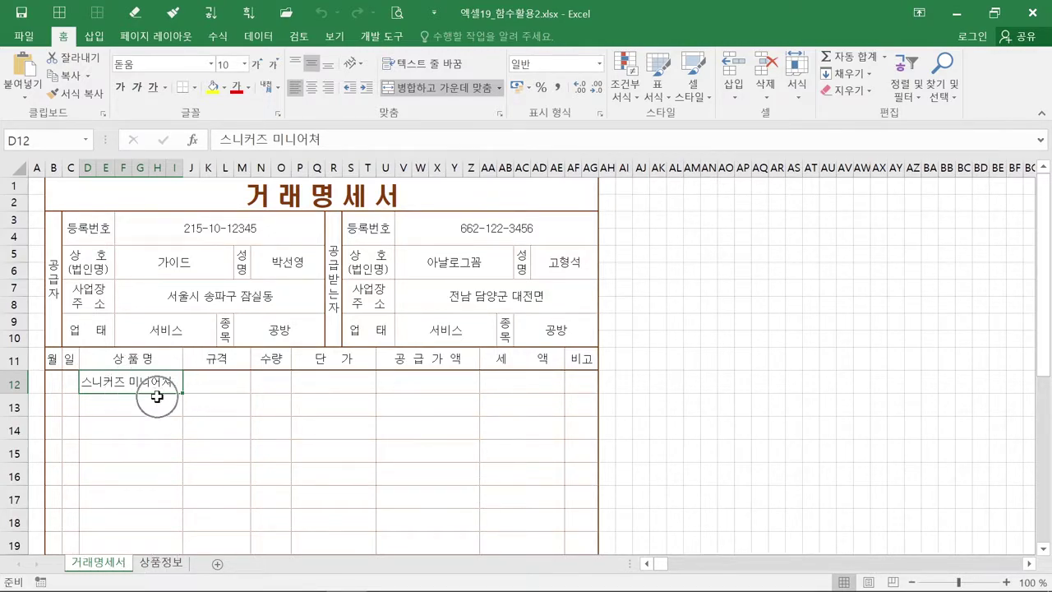
key(ctrl)
key(ctrl)
key(ctrl)
key(ctrl)
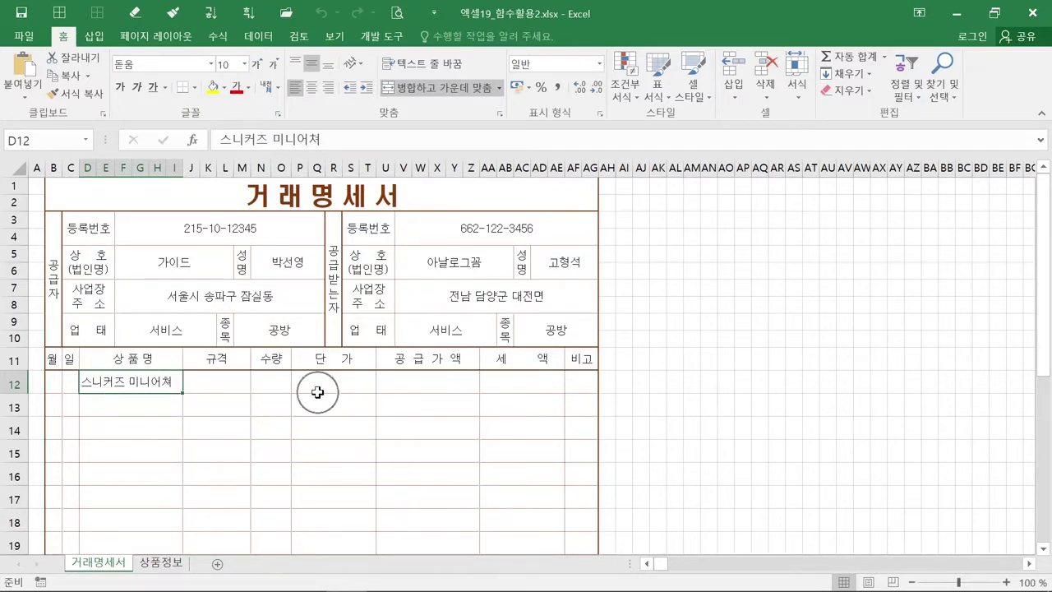
click(169, 562)
key(ctrl)
key(ctrl)
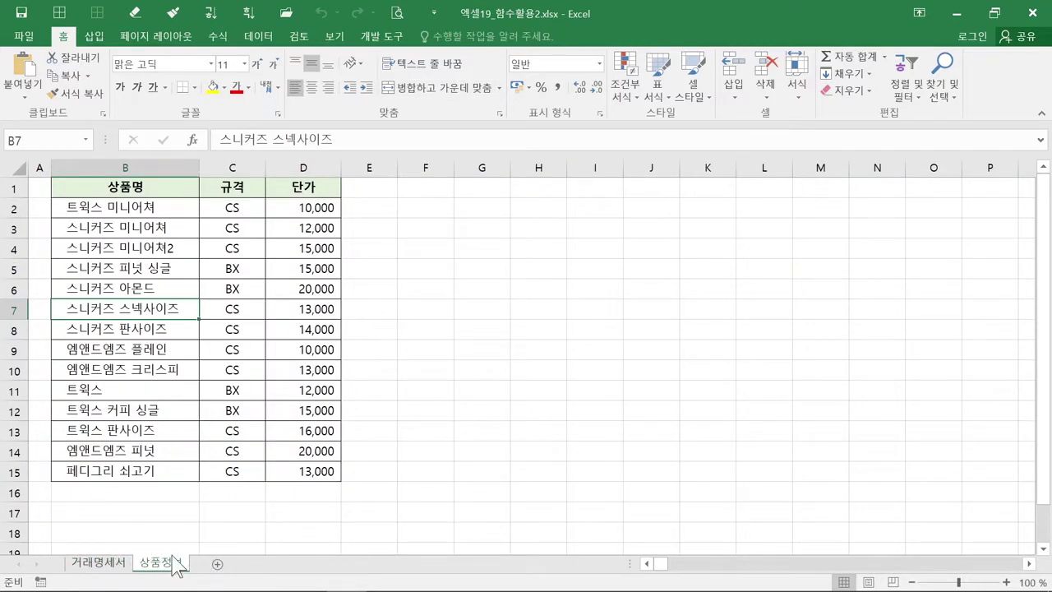
click(122, 565)
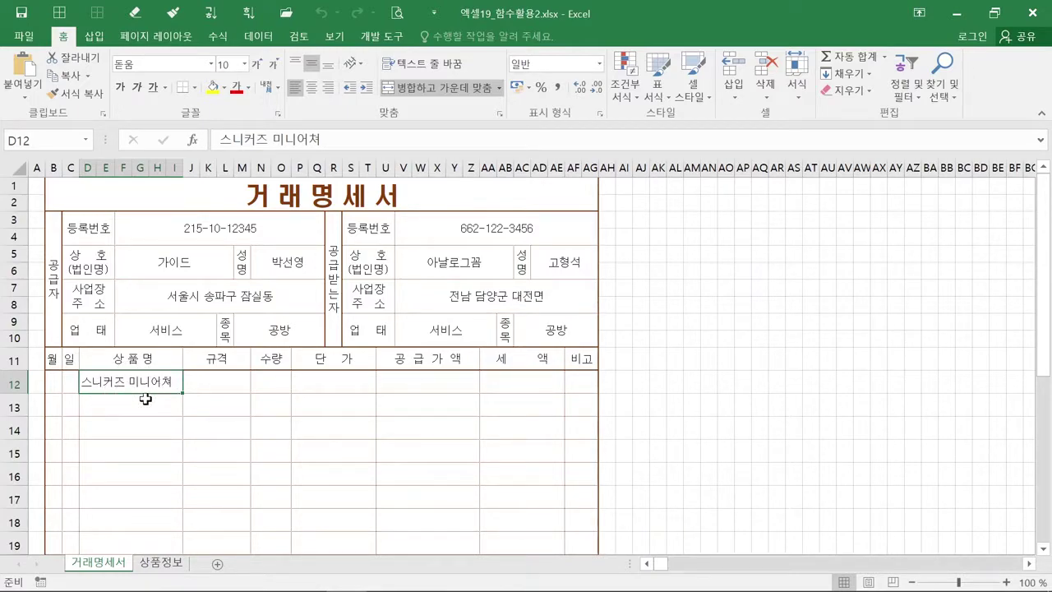
click(169, 567)
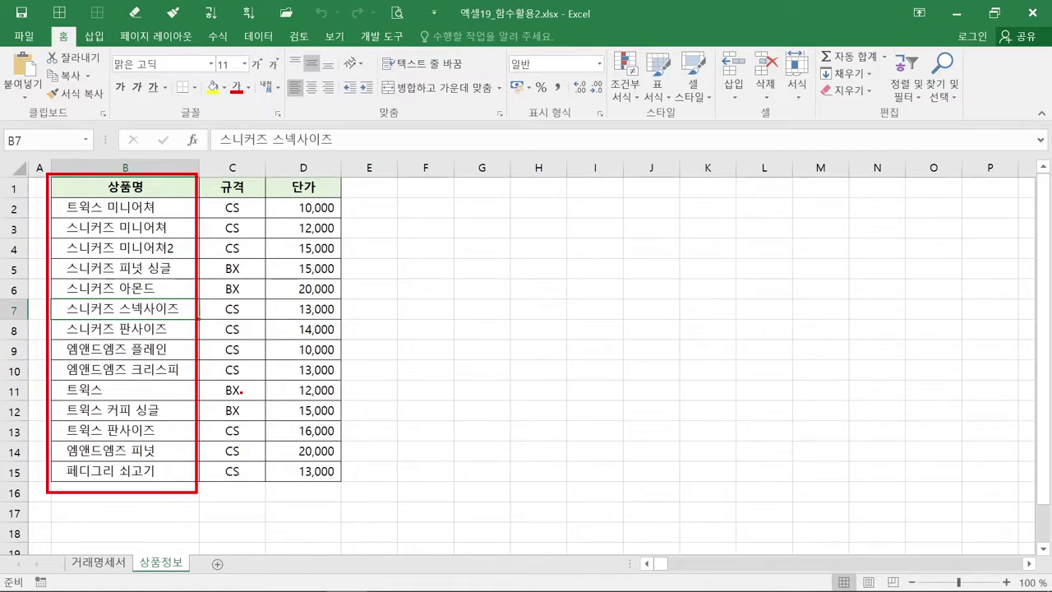
key(Escape)
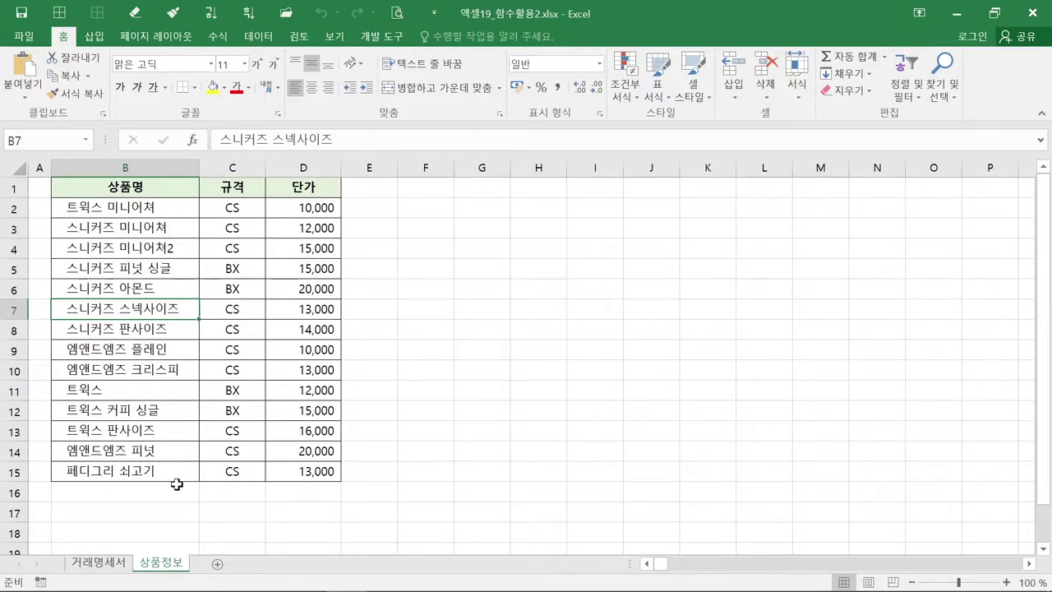
click(175, 563)
click(115, 564)
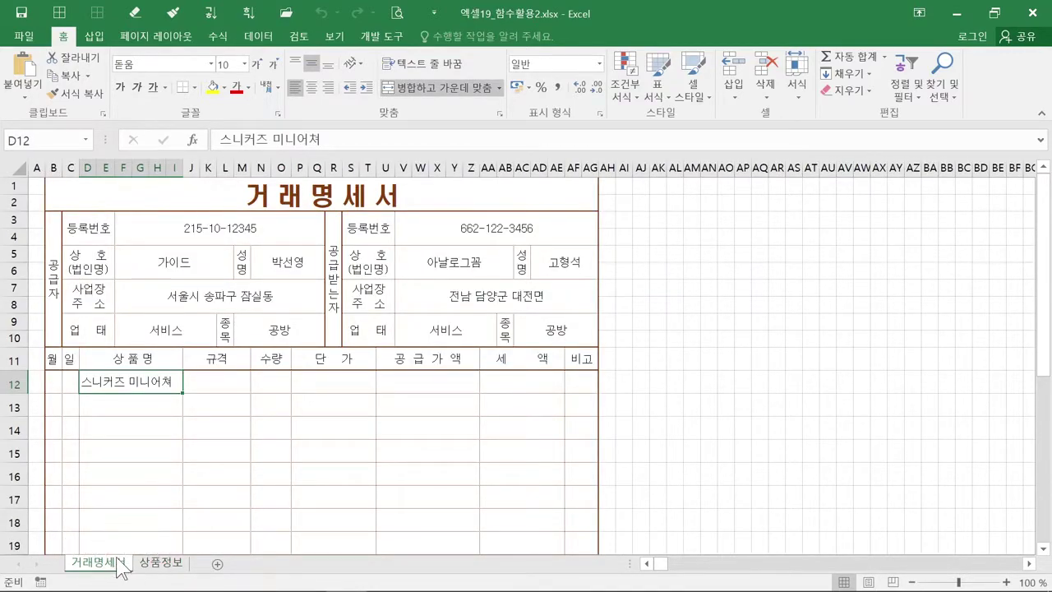
click(154, 569)
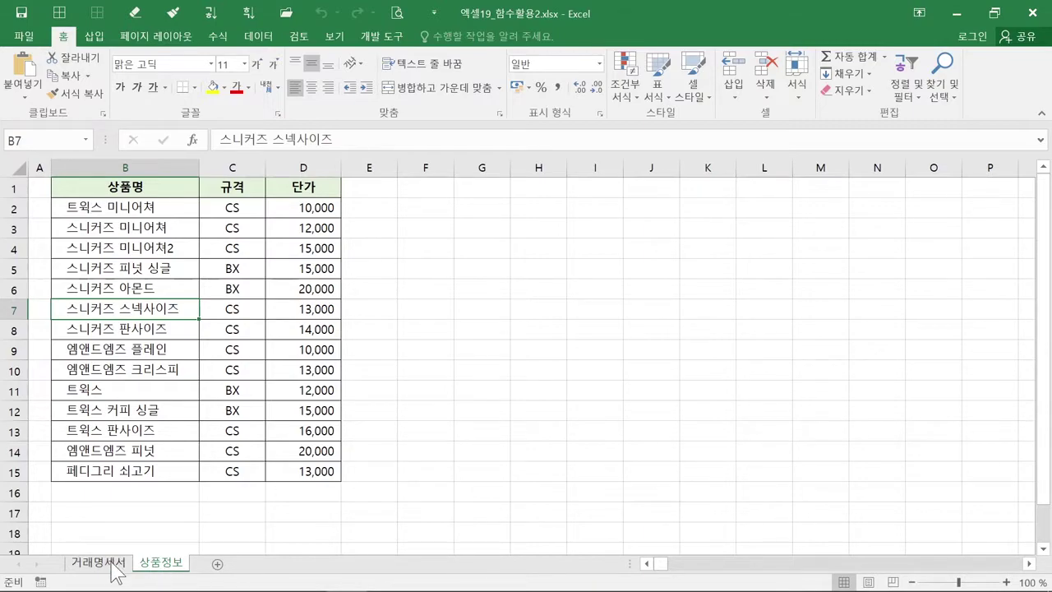
click(114, 569)
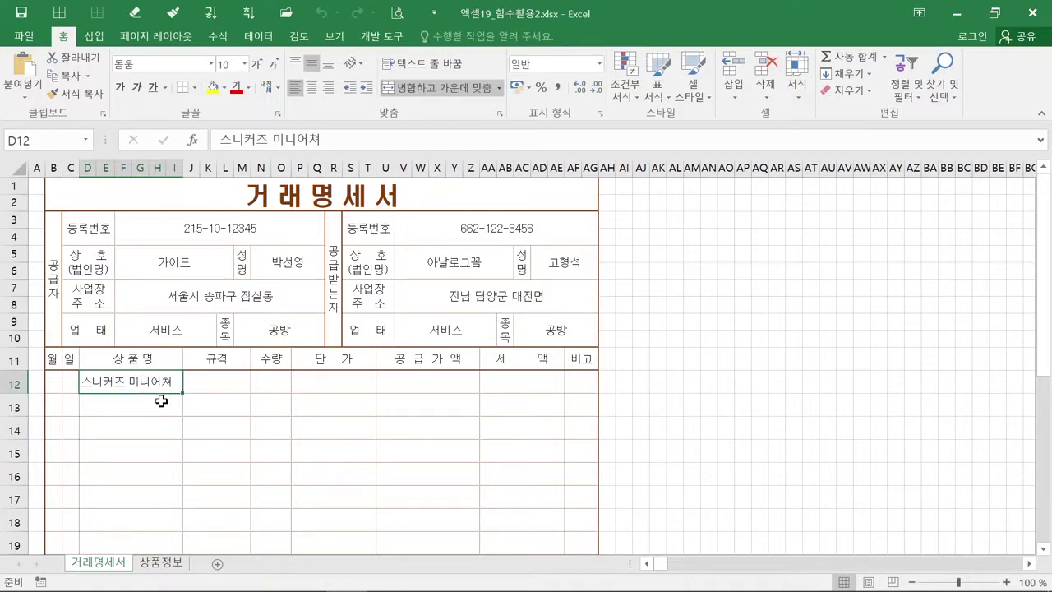
Insert the VLOOKUP function into the 규격 cell J12 from the recently used functions.
click(210, 387)
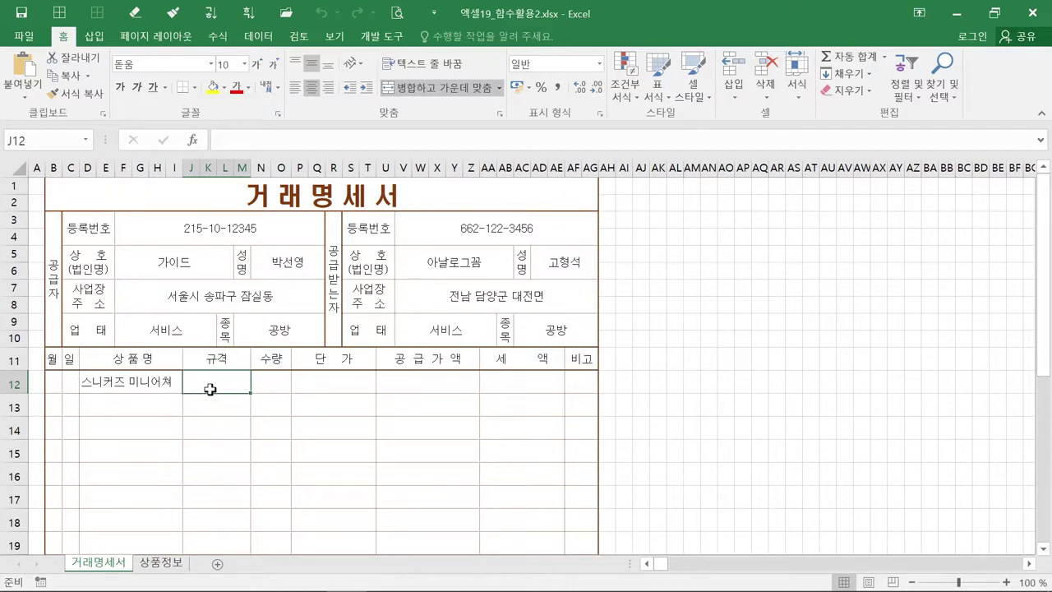
key(ctrl)
key(ctrl)
key(ctrl)
click(193, 141)
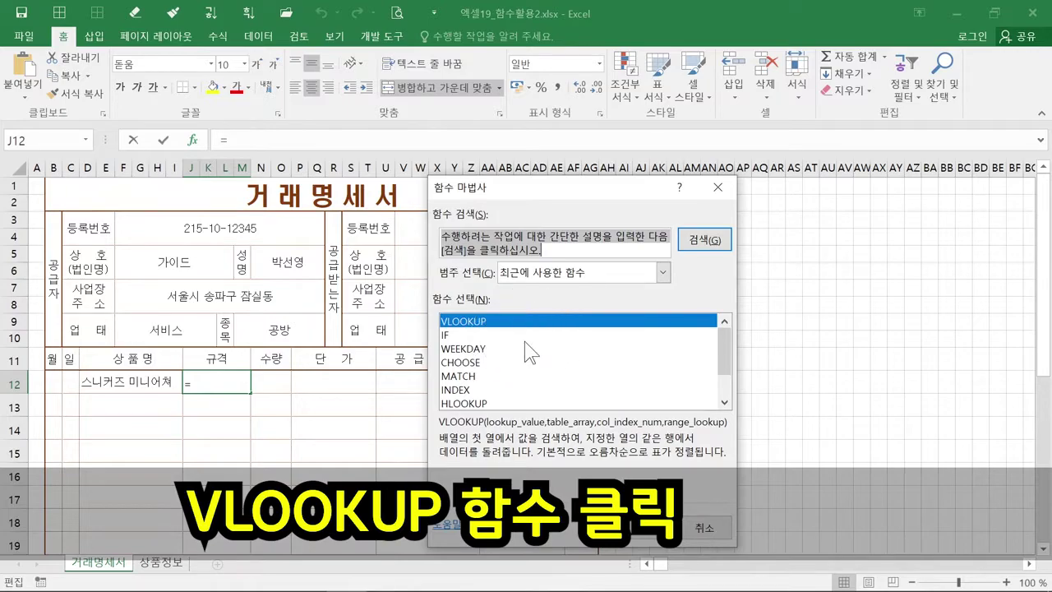
click(529, 278)
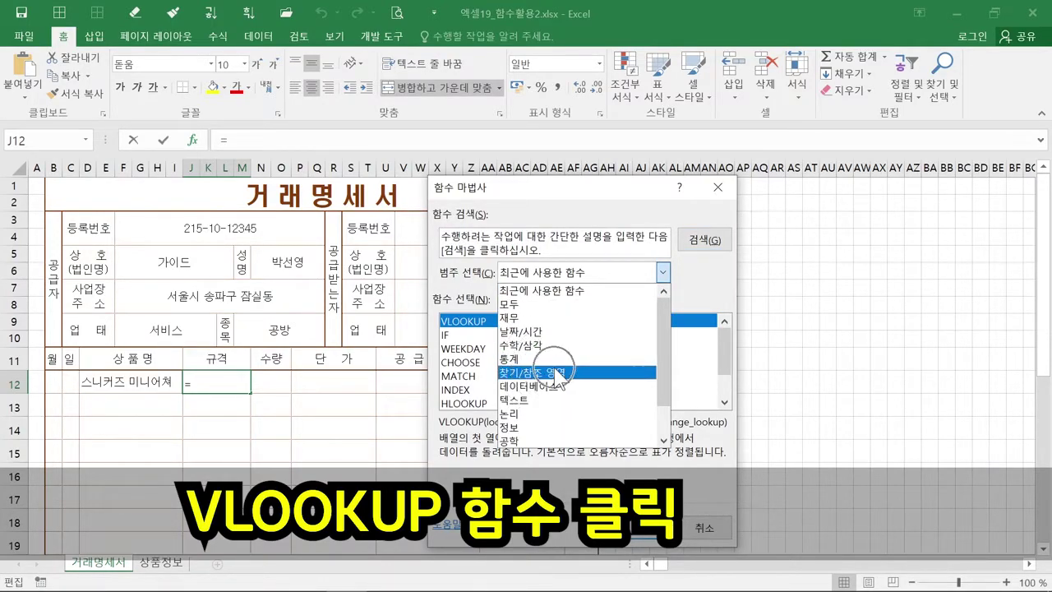
click(544, 289)
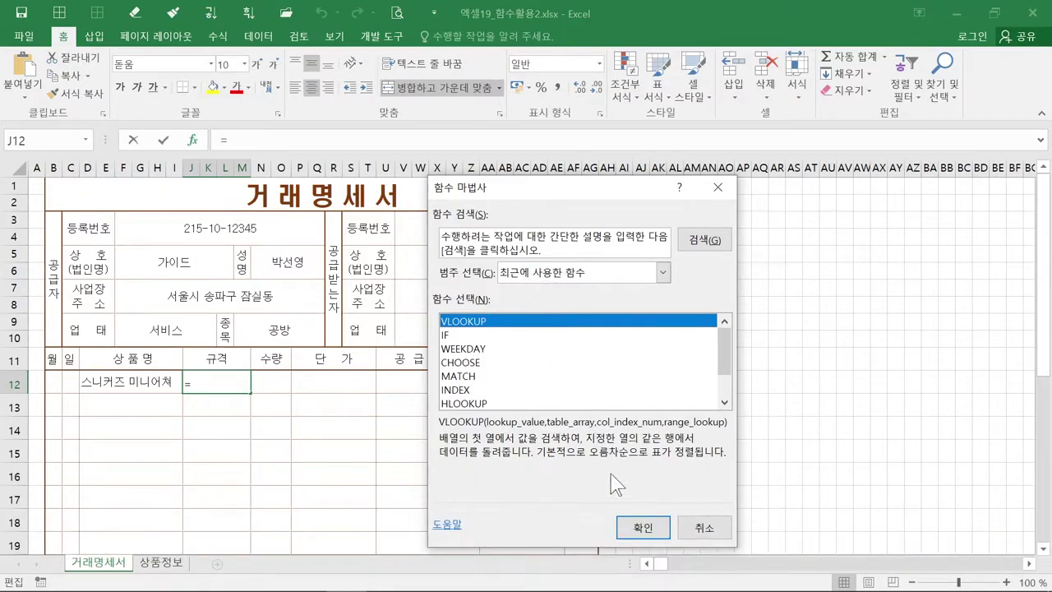
click(628, 527)
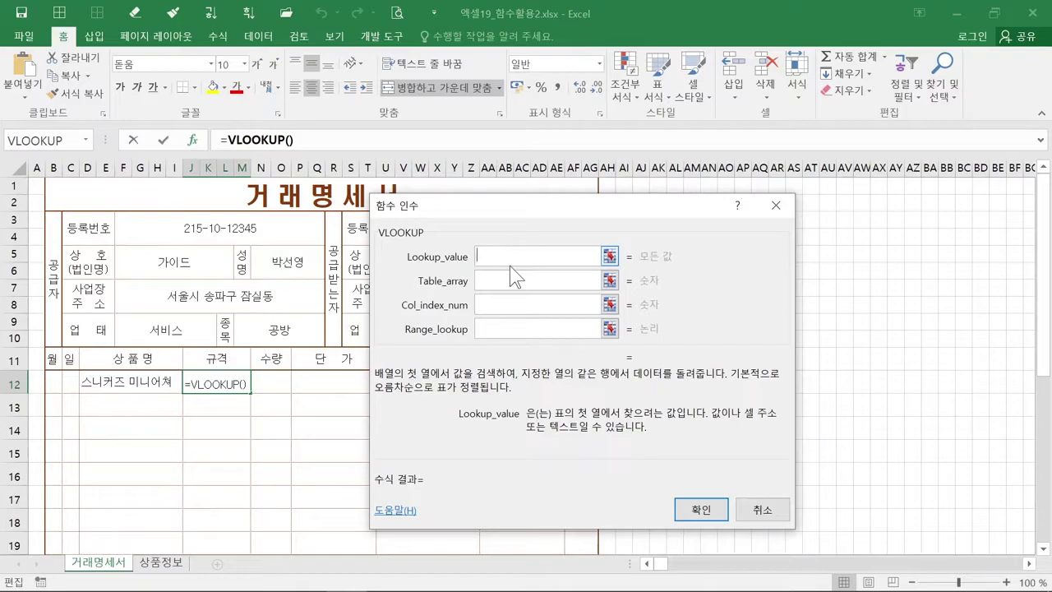
Set Lookup_value to D12 and Table_array to the absolute range 상품정보!$B$1:$D$15.
click(141, 380)
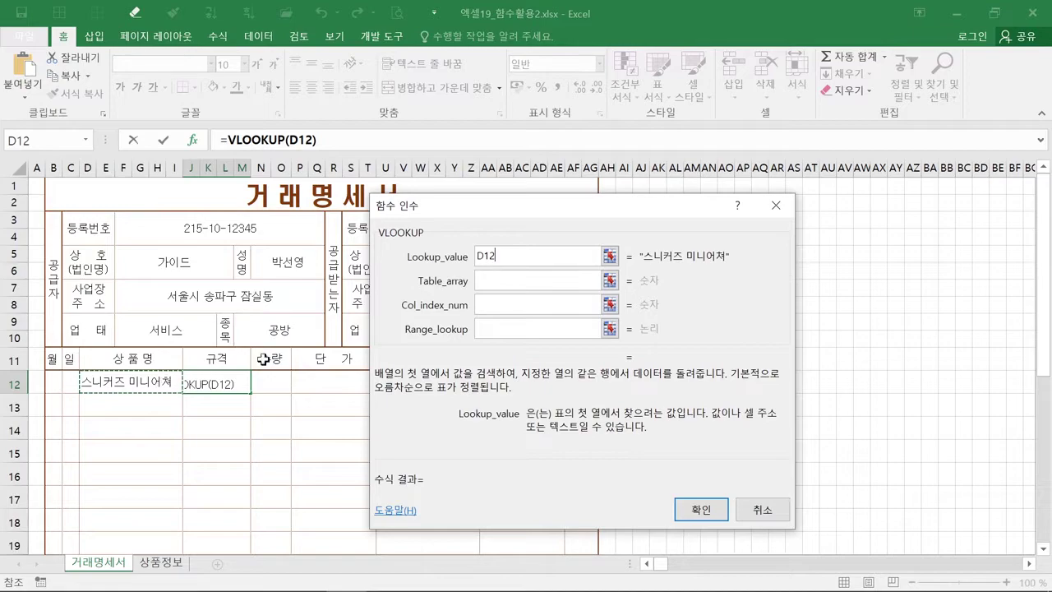
click(528, 281)
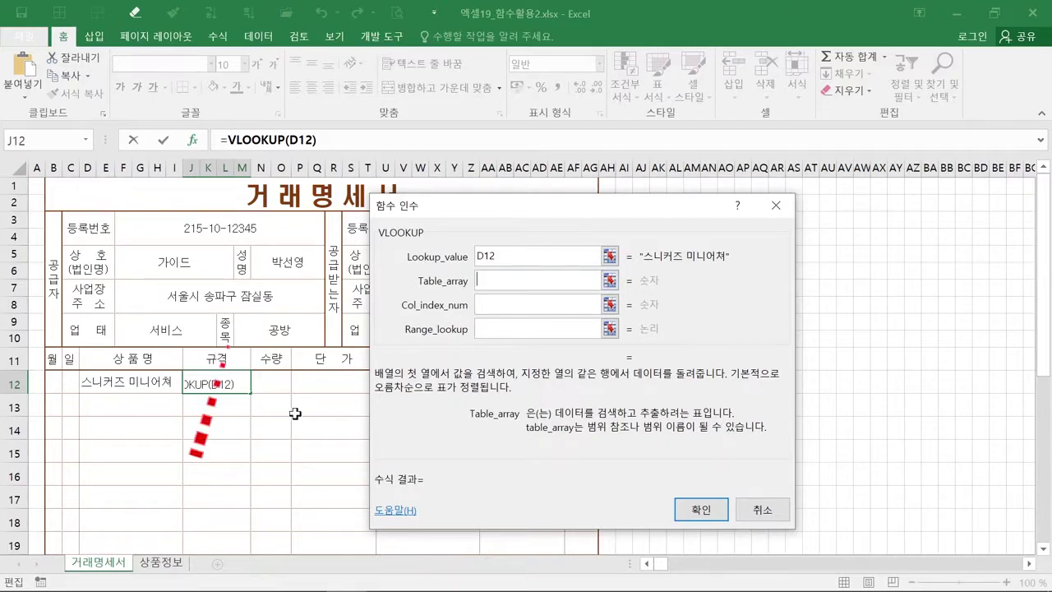
click(175, 565)
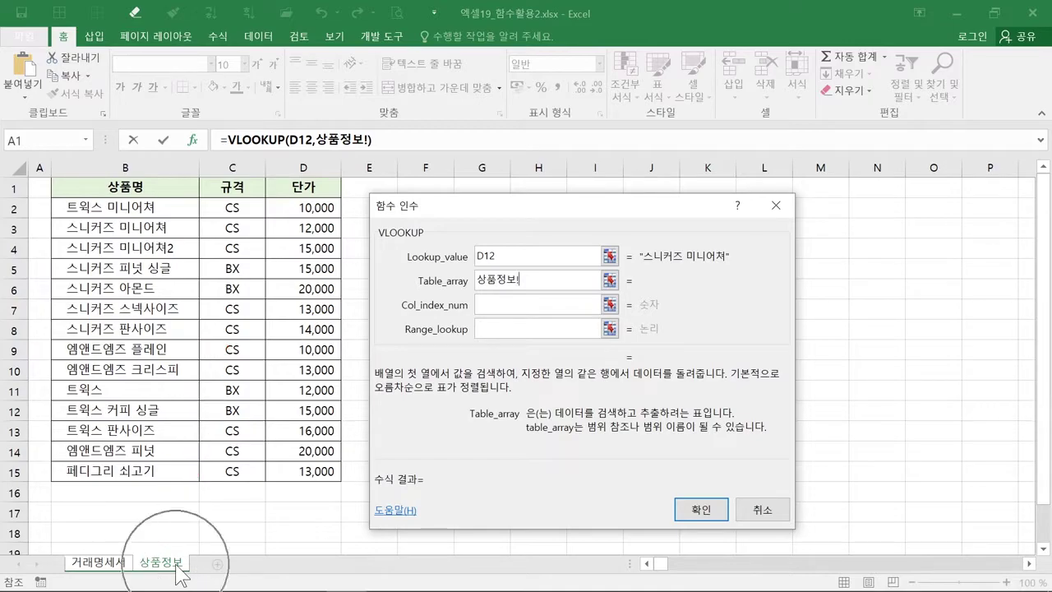
drag(155, 181, 304, 473)
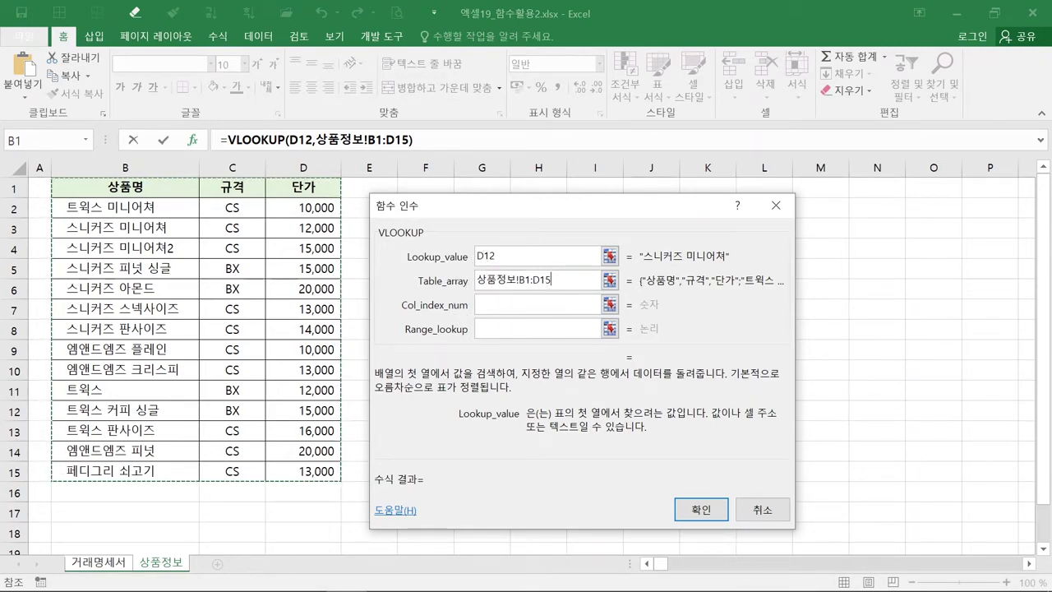
key(F4)
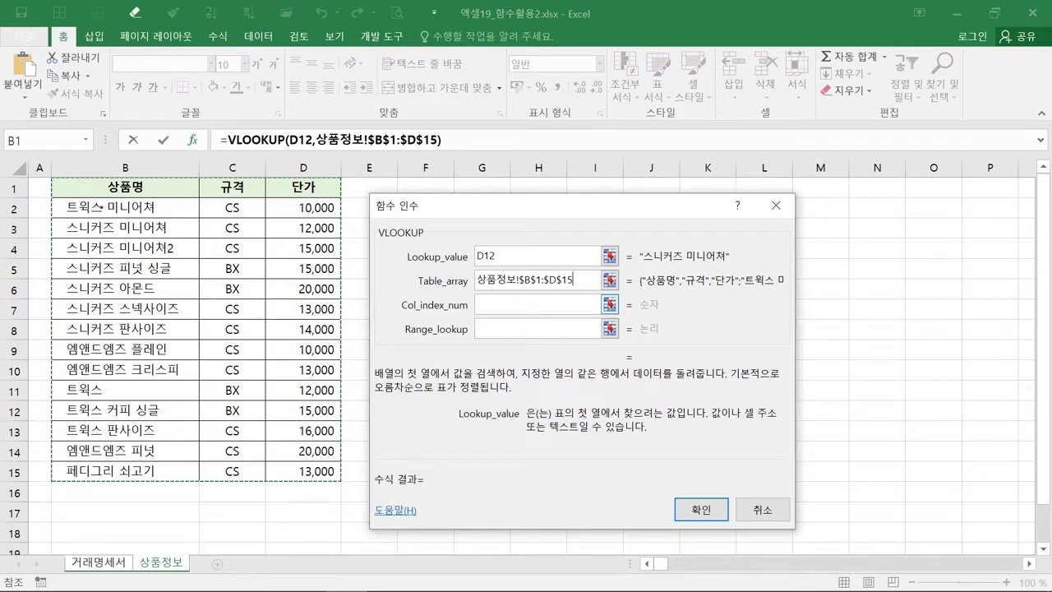
drag(53, 182, 341, 479)
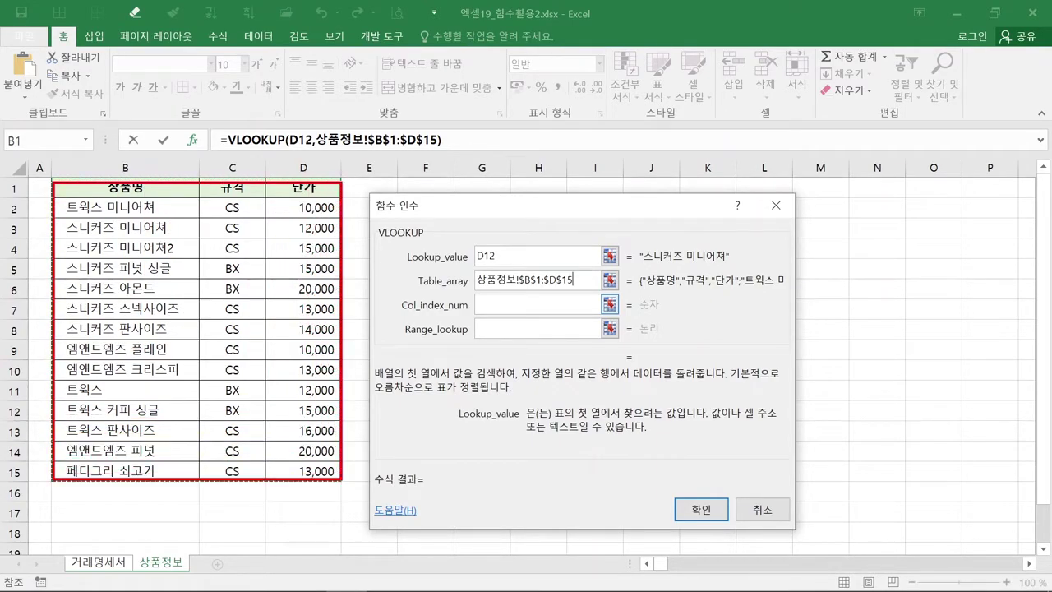
drag(129, 257, 100, 299)
mouse_move(238, 267)
mouse_down()
mouse_move(269, 288)
mouse_move(314, 276)
mouse_move(297, 290)
mouse_up()
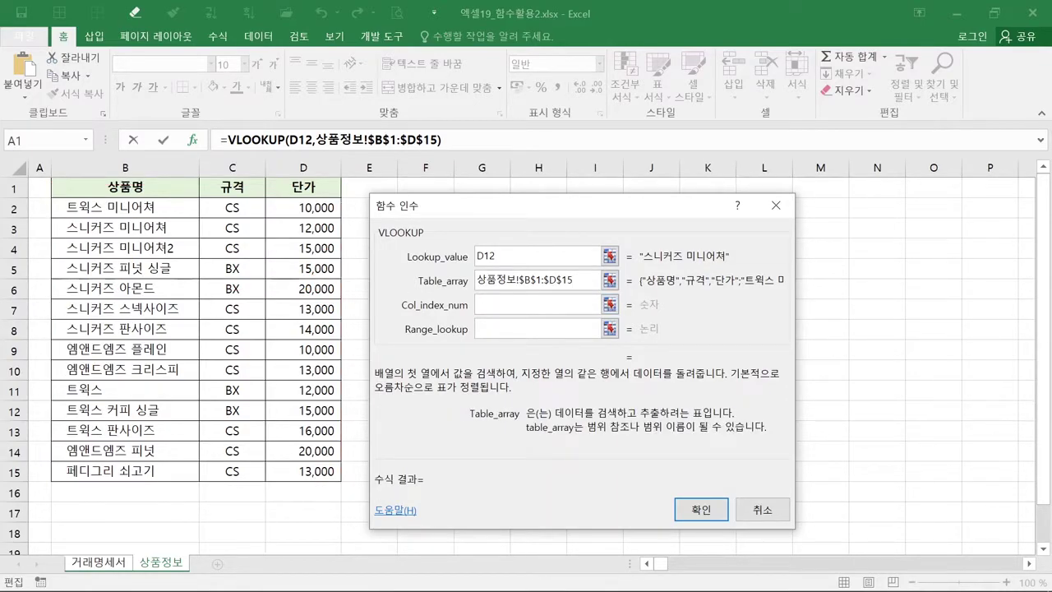
Set Col_index_num to 2 and Range_lookup to 0, and complete the VLOOKUP formula in the 규격 cell J12.
click(502, 311)
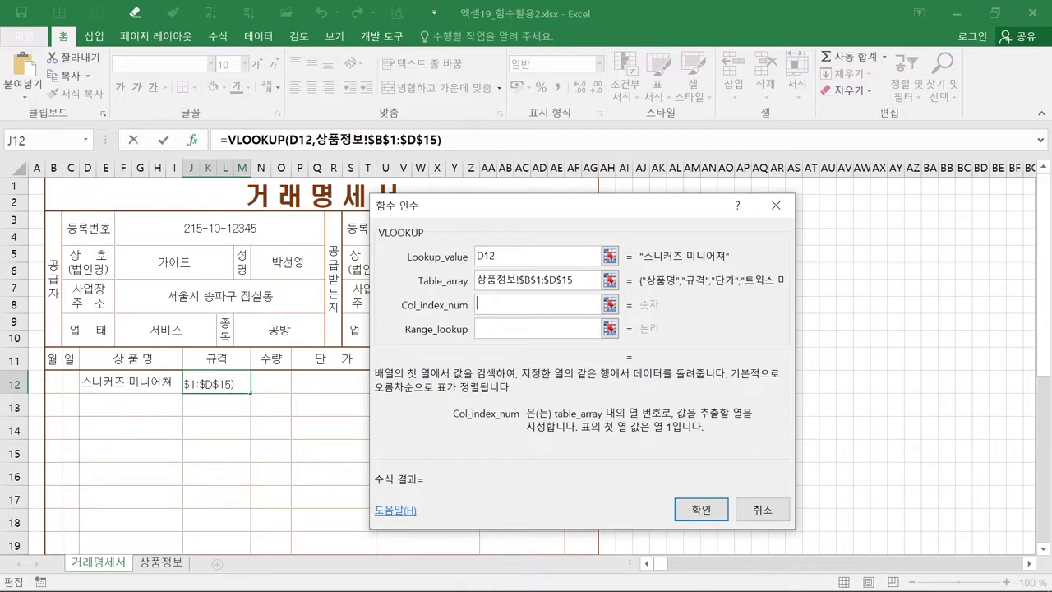
text(2)
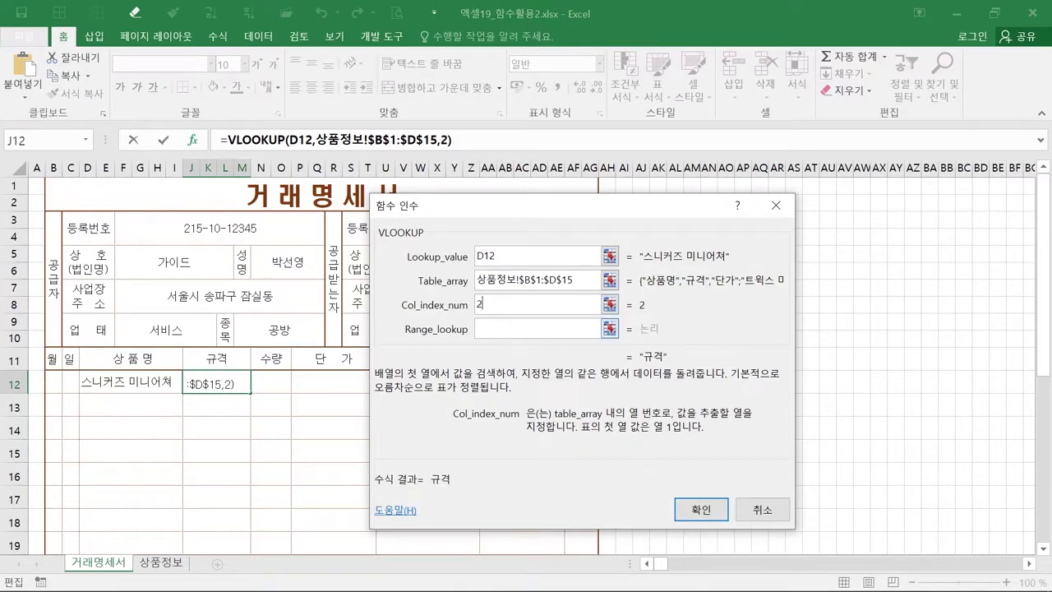
click(510, 330)
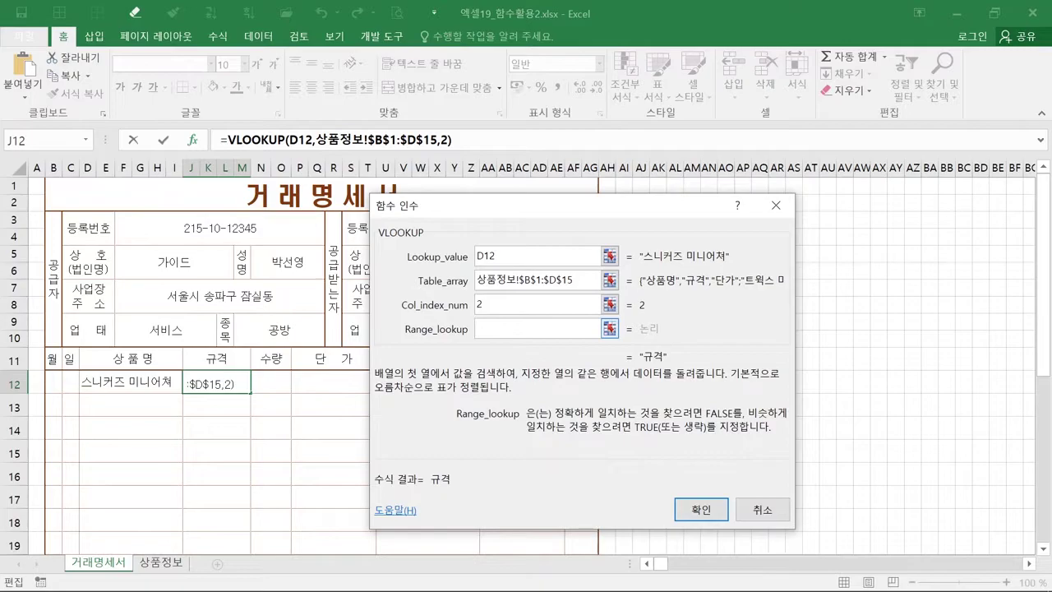
text(0)
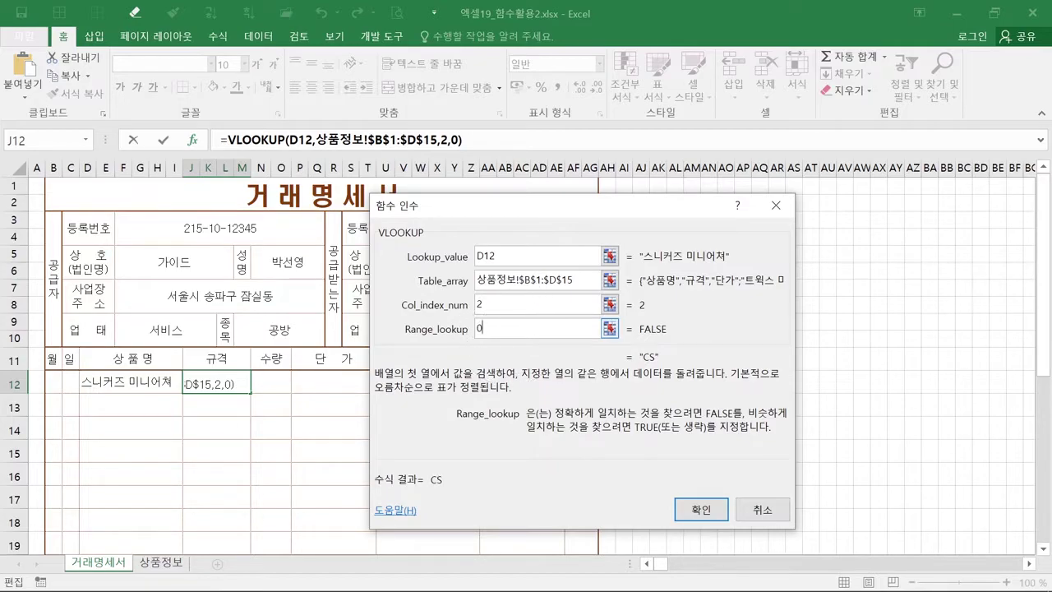
click(695, 510)
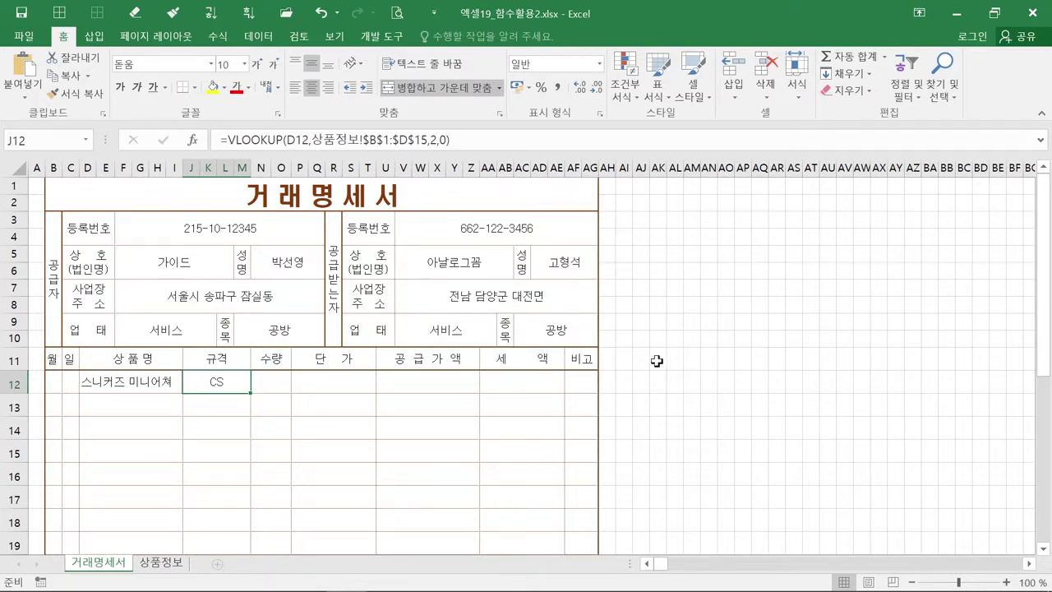
Define the name 상품정보 for the product table B1:D15 on the 상품정보 sheet.
click(160, 566)
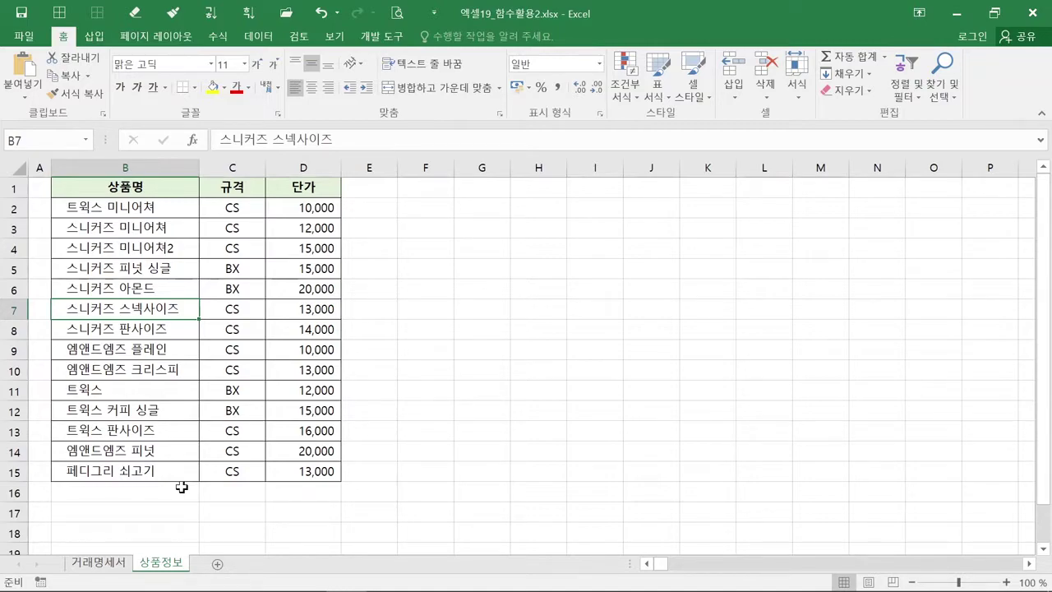
click(176, 565)
click(176, 565)
click(176, 565)
click(176, 566)
drag(155, 187, 278, 470)
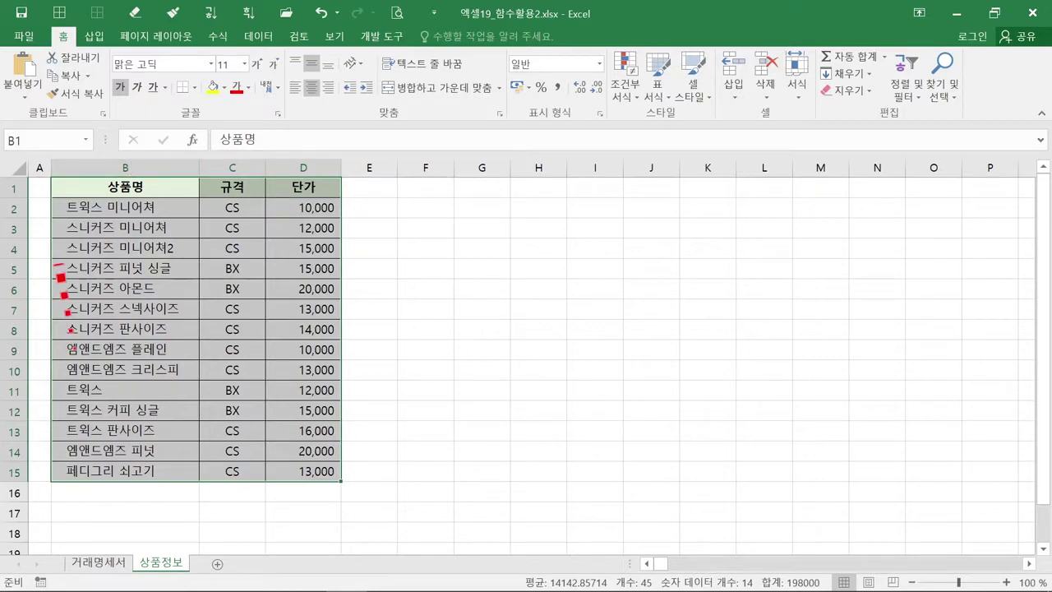
key(ctrl+q)
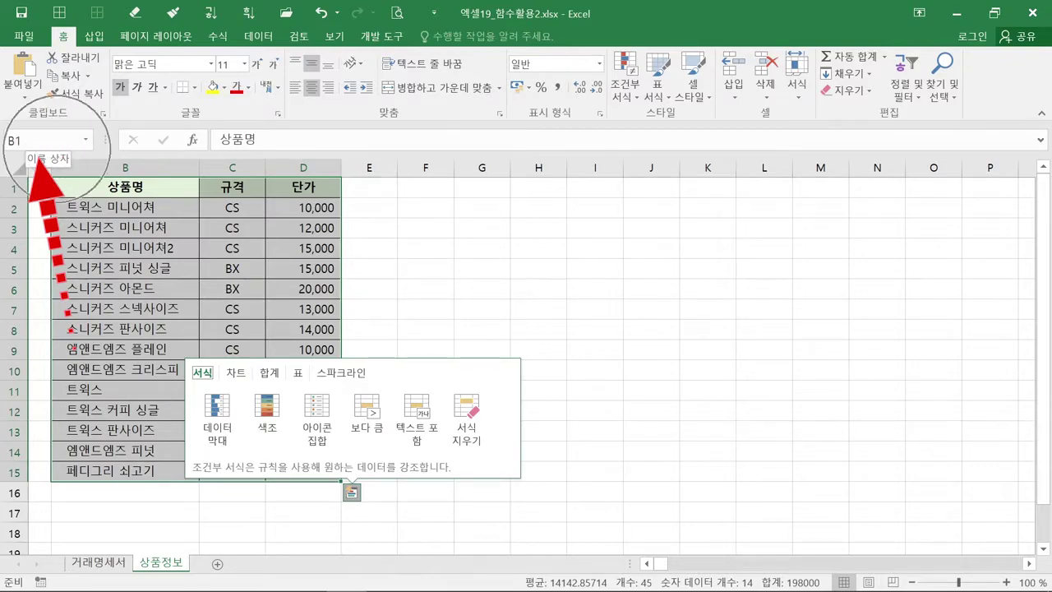
click(37, 140)
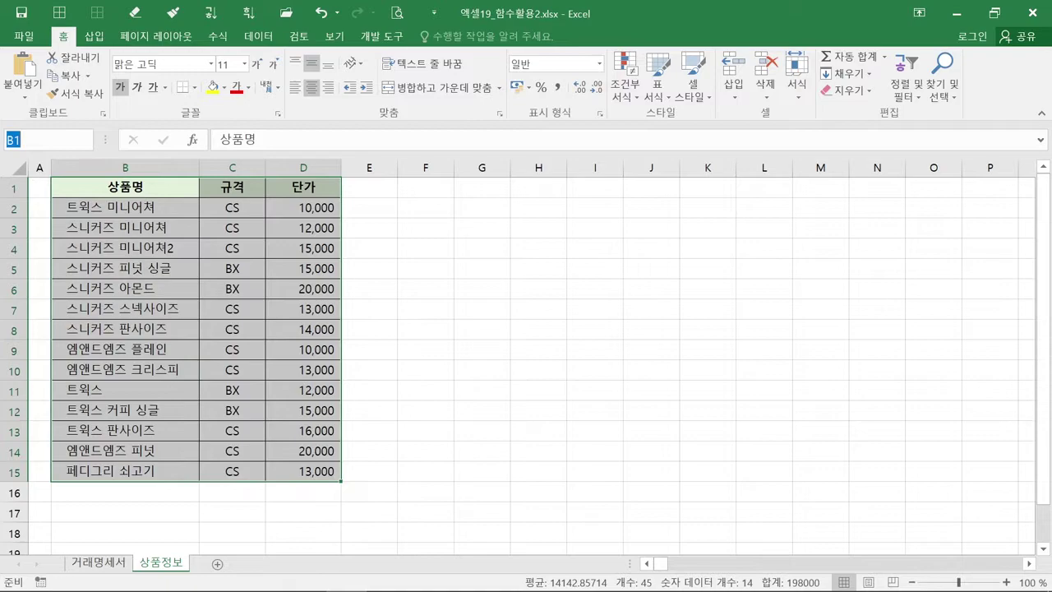
text(상품정보)
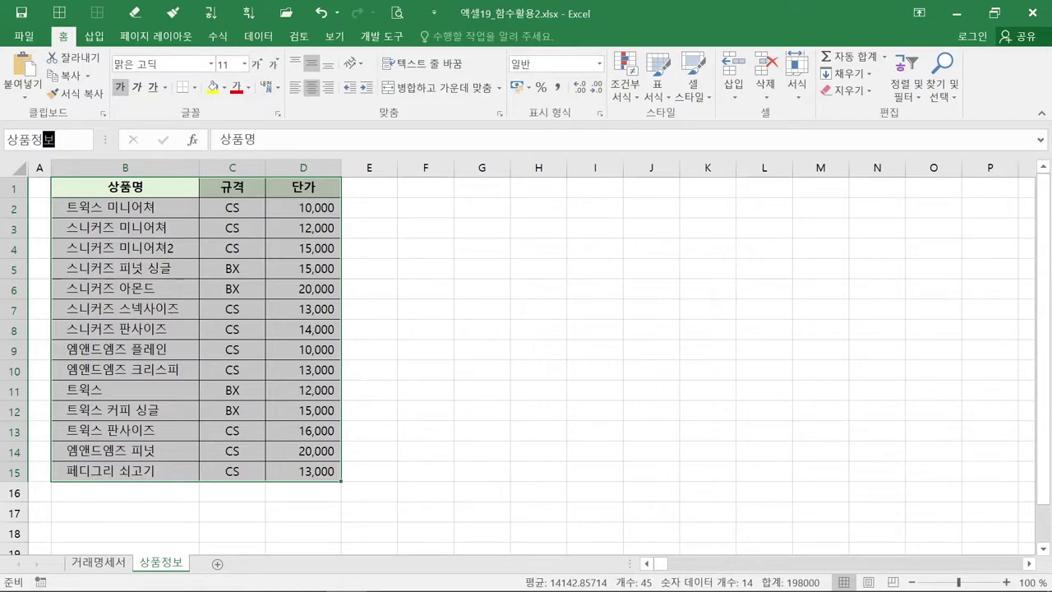
key(Return)
key(ctrl)
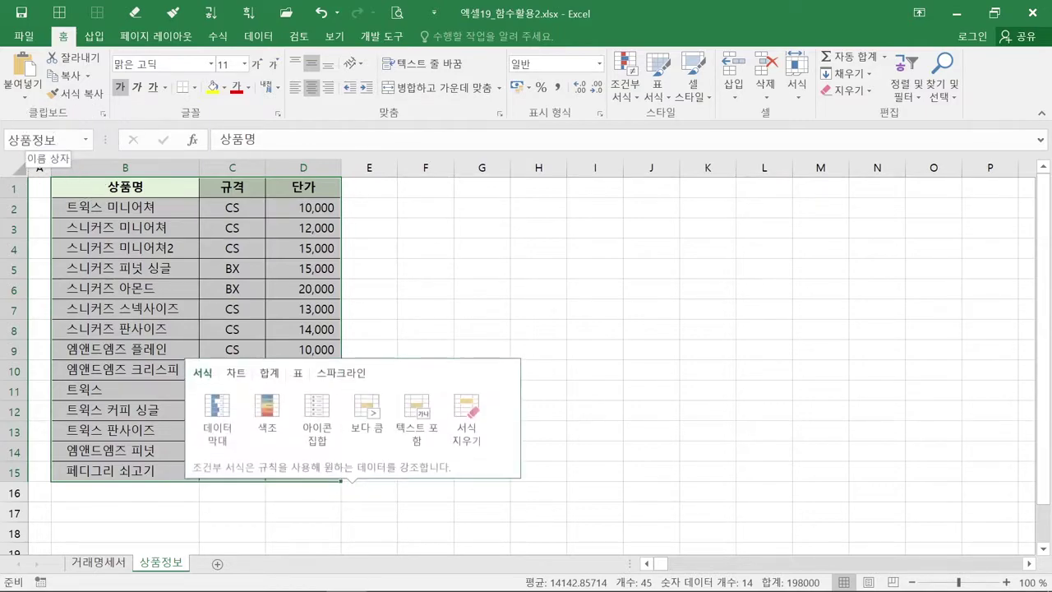
Check the defined name 상품정보 by selecting its range from the list of names.
click(85, 140)
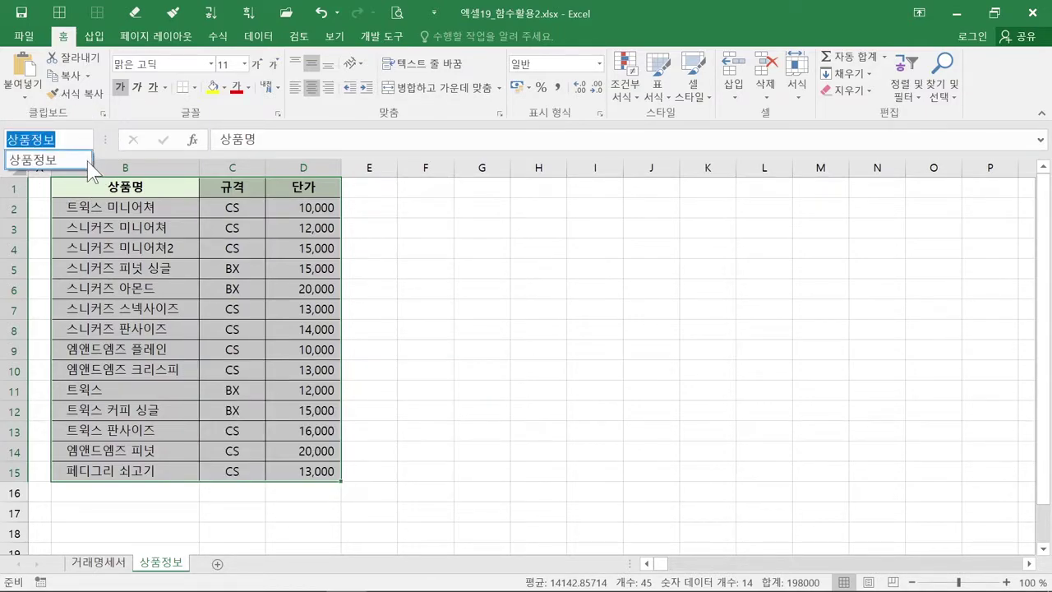
click(84, 170)
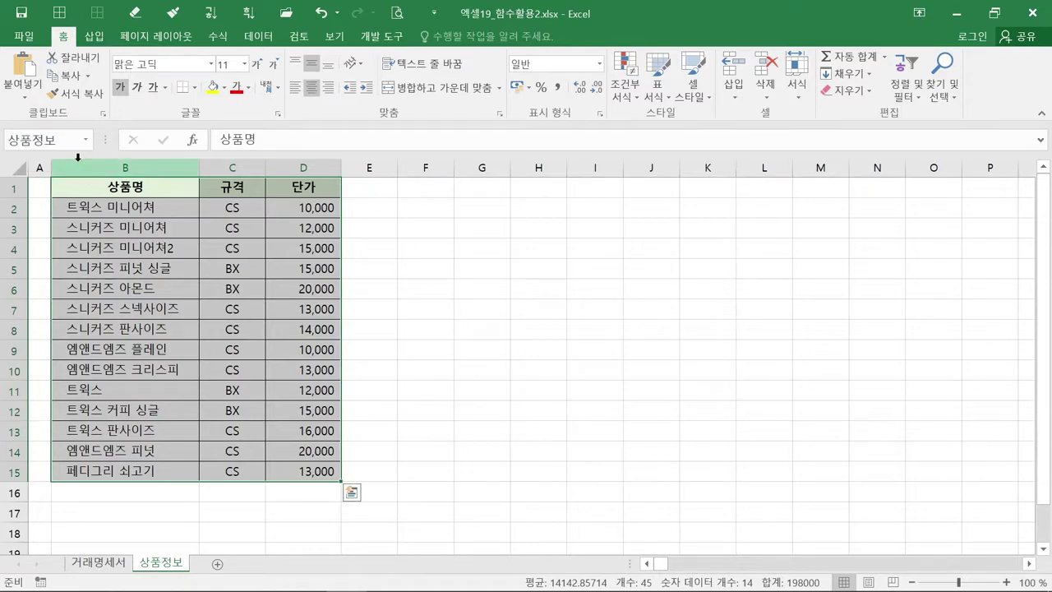
click(86, 140)
key(ctrl)
key(ctrl)
key(ctrl)
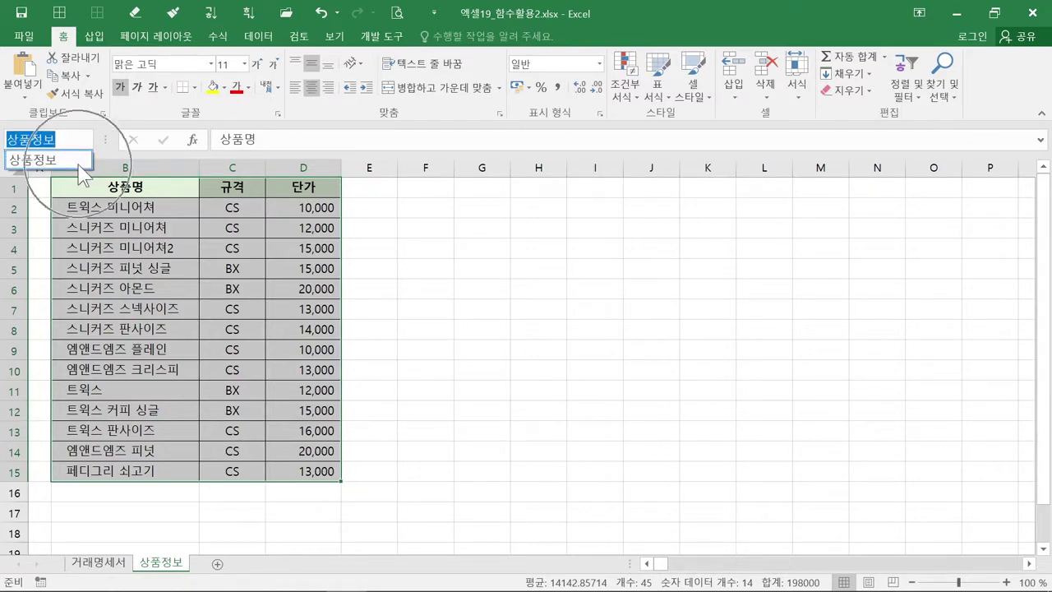
click(78, 164)
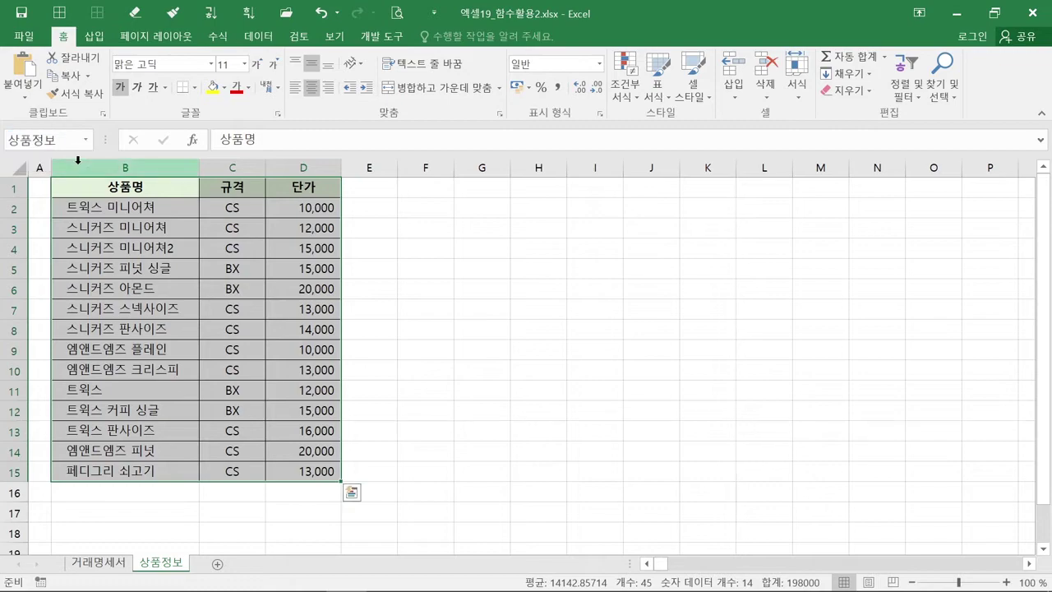
key(ctrl)
key(ctrl)
Insert the VLOOKUP function into the 단가 cell P12 on the 거래명세서 sheet.
click(99, 563)
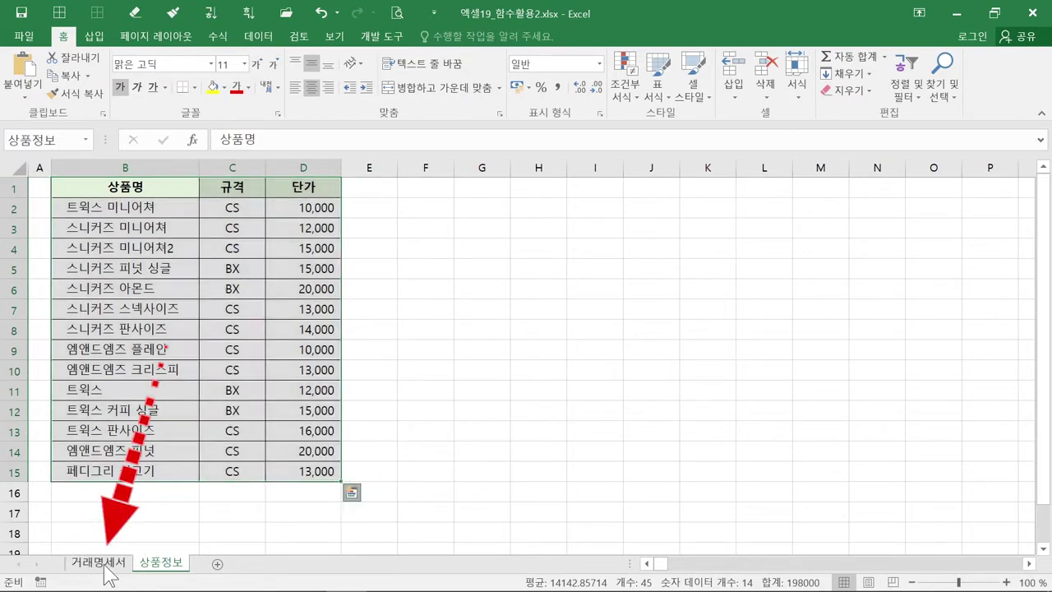
key(ctrl)
key(ctrl)
key(ctrl)
key(ctrl)
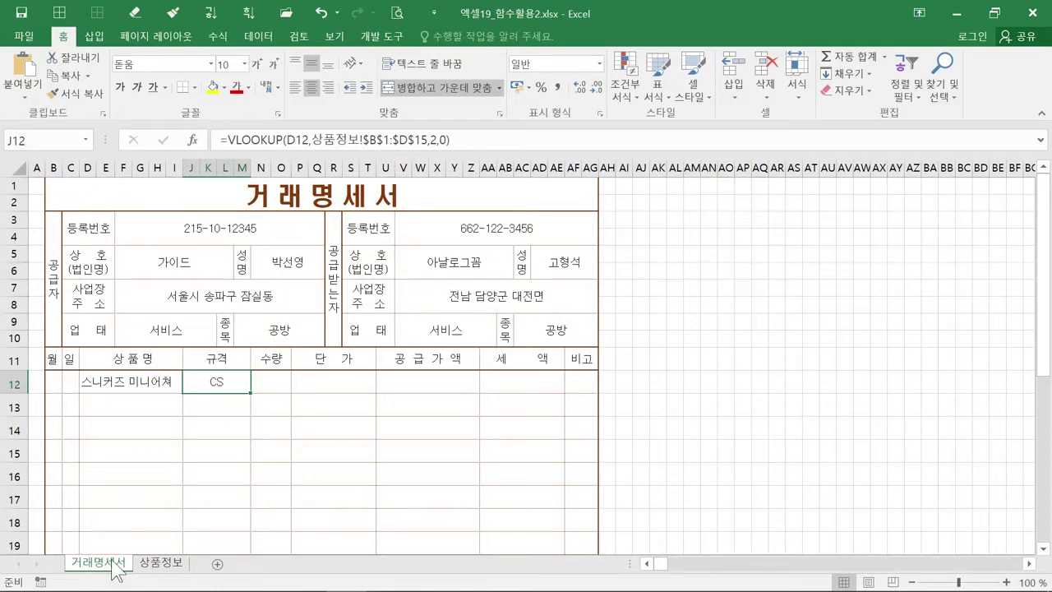
click(327, 384)
key(ctrl)
key(ctrl)
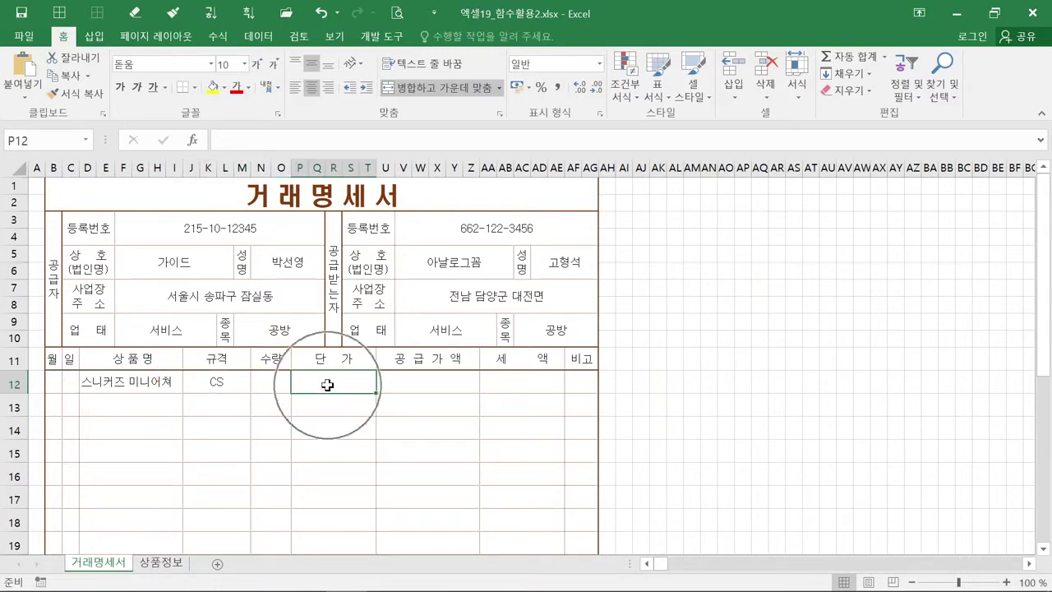
key(ctrl)
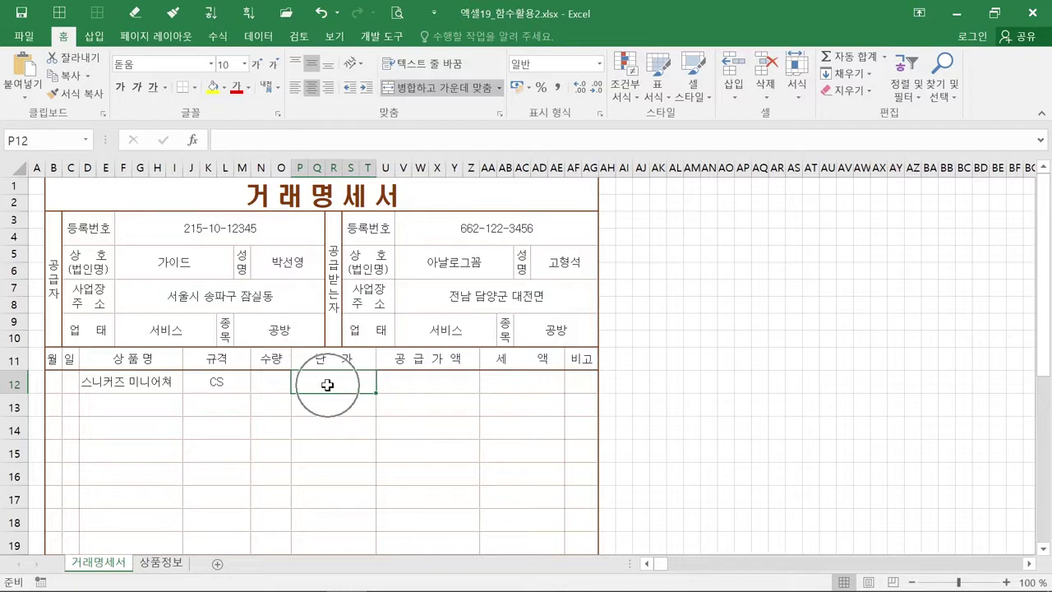
key(ctrl)
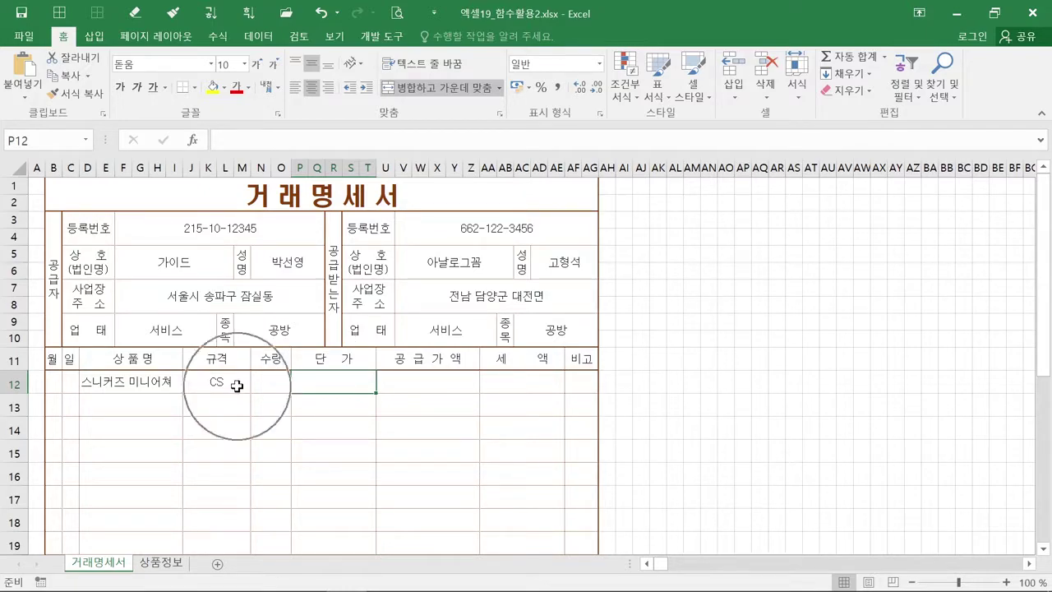
key(ctrl)
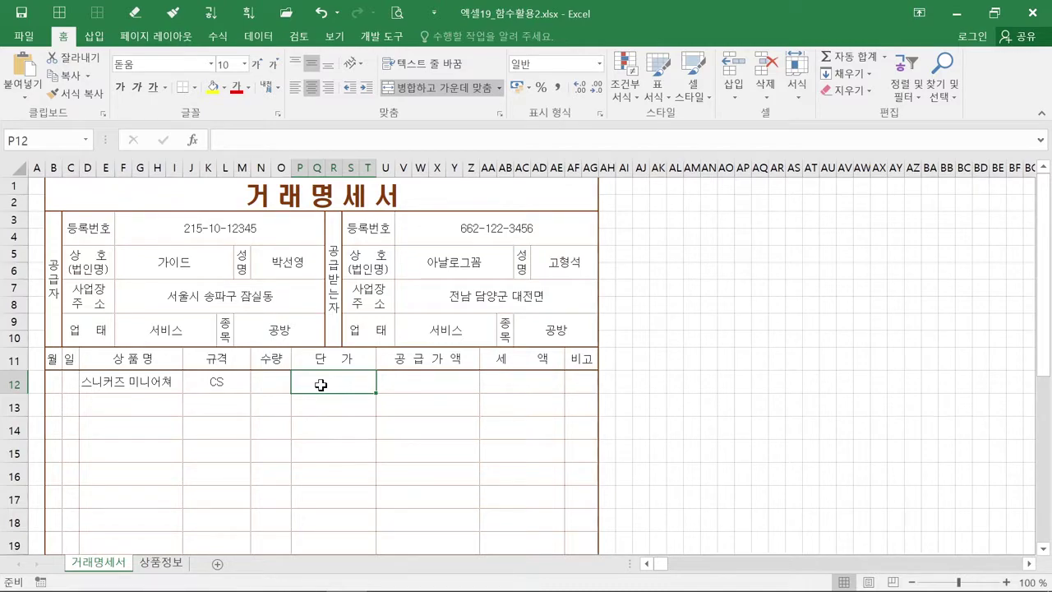
key(ctrl)
key(ctrl)
key(ctrl)
key(ctrl)
key(ctrl)
key(ctrl)
key(ctrl)
key(ctrl)
key(ctrl)
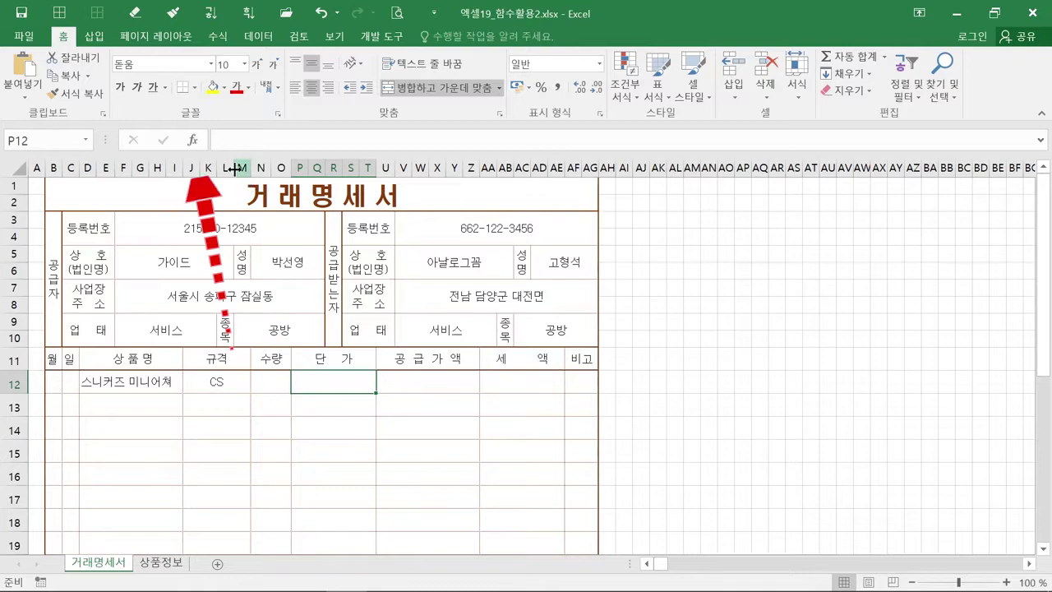
click(195, 142)
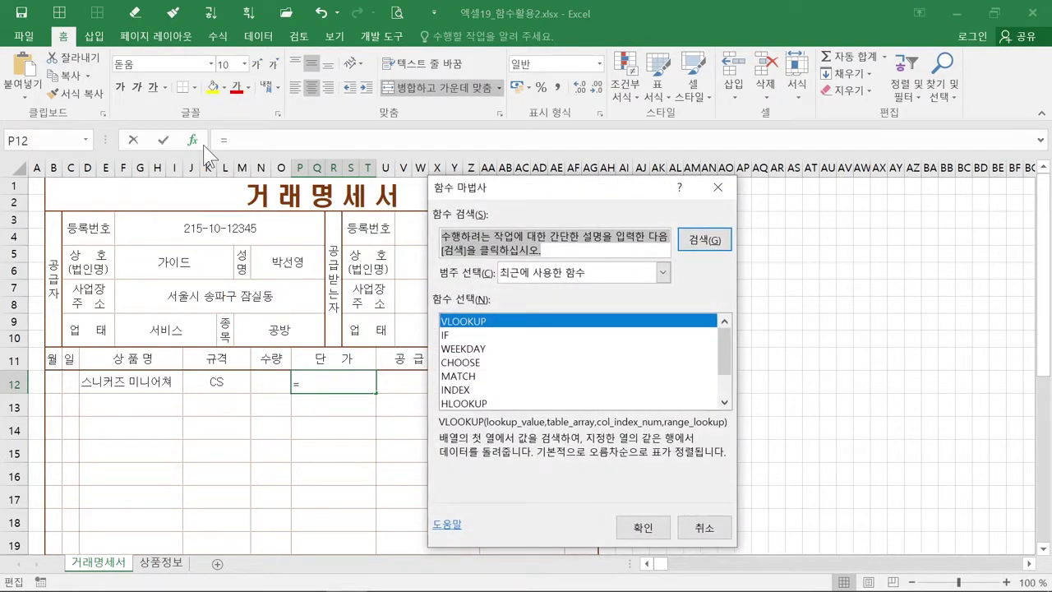
click(523, 316)
click(620, 530)
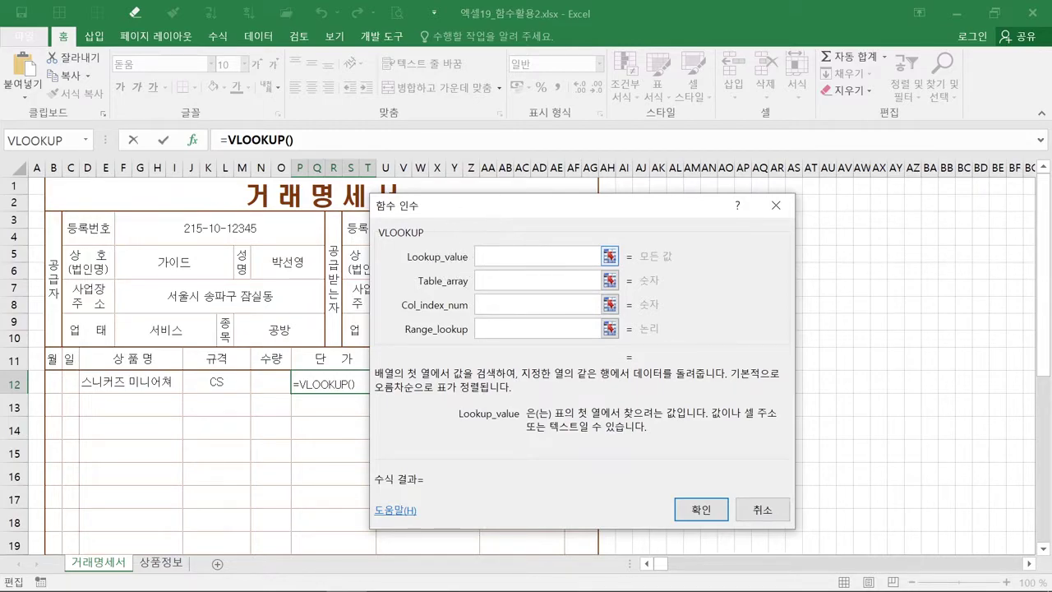
Set Lookup_value to the product name cell D12 and paste the defined name 상품정보 as Table_array.
click(163, 387)
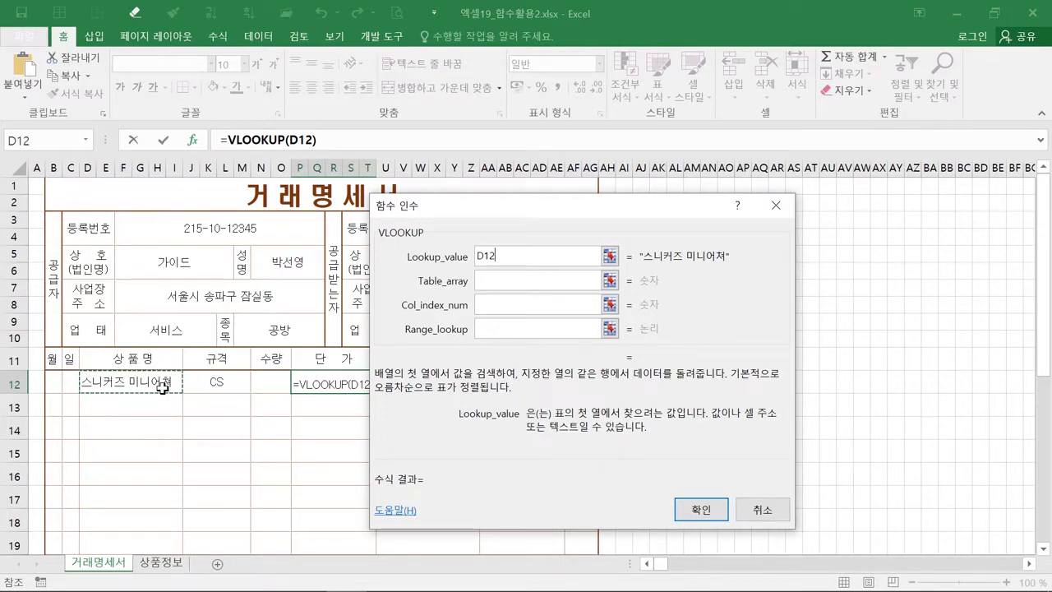
key(Tab)
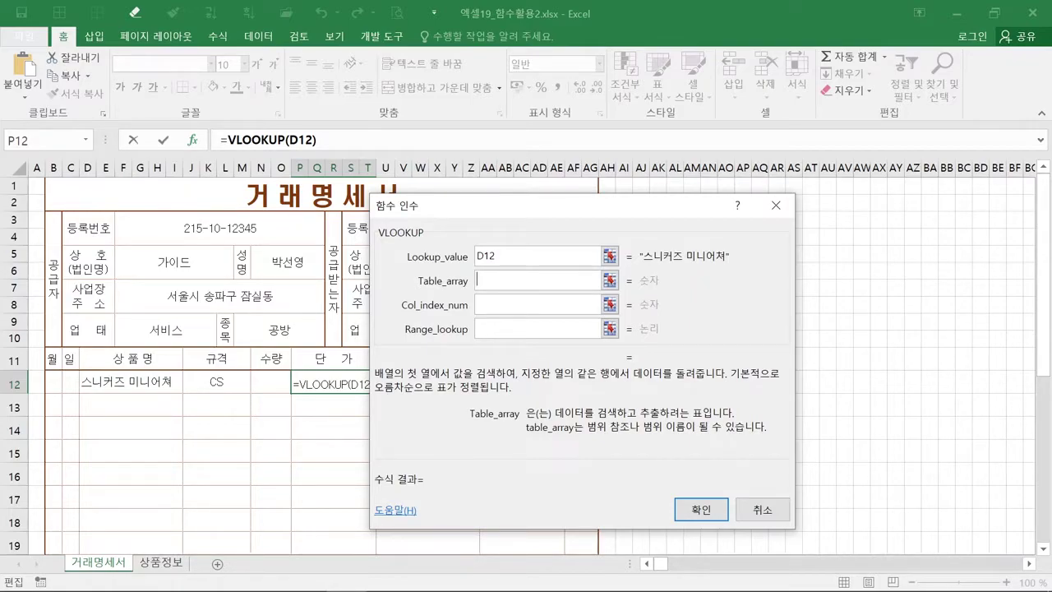
key(ctrl)
key(ctrl)
key(F3)
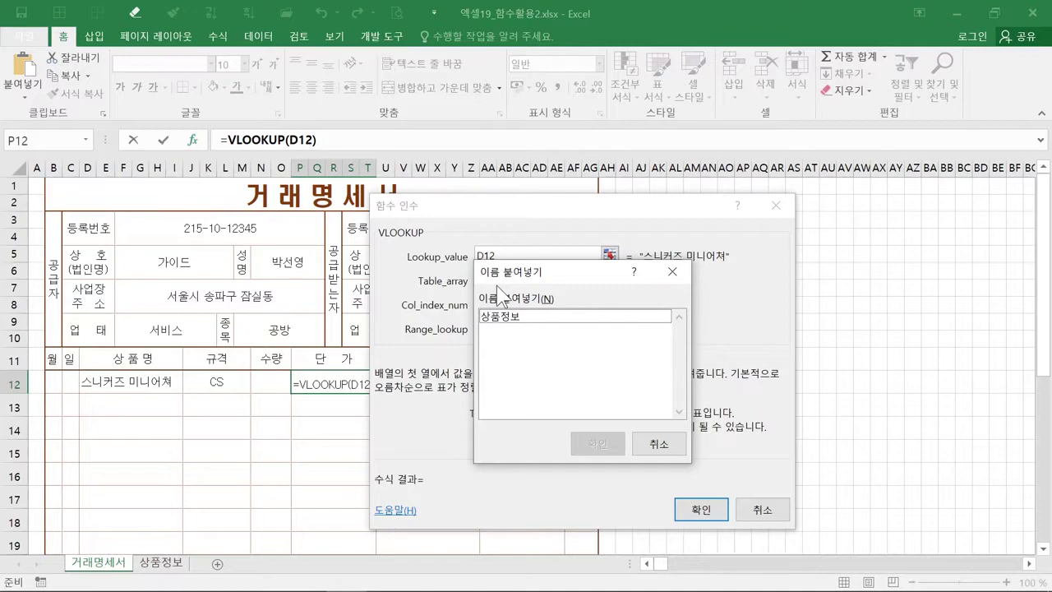
drag(526, 279, 629, 276)
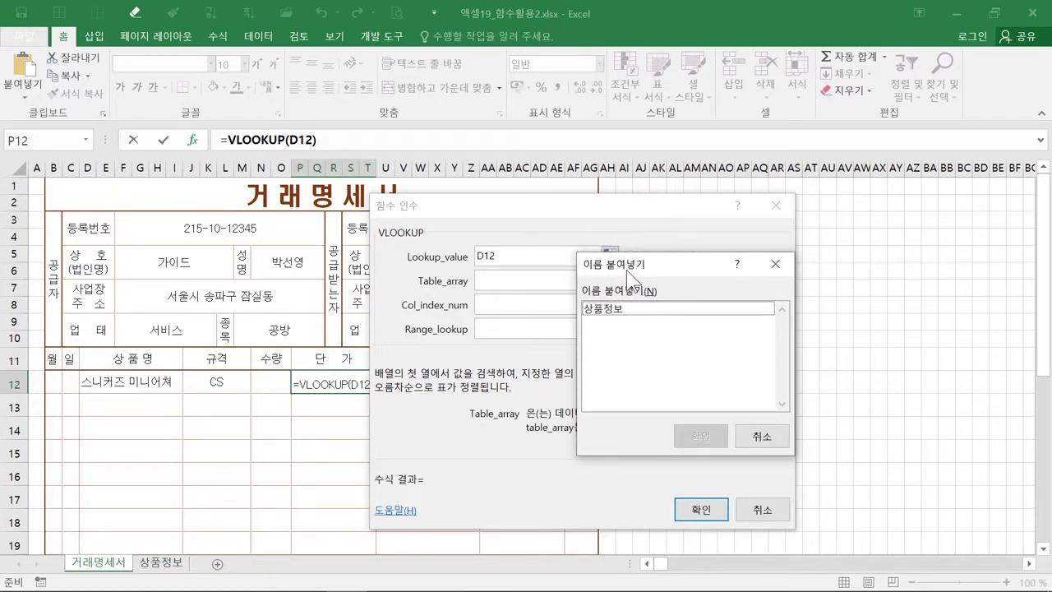
click(627, 309)
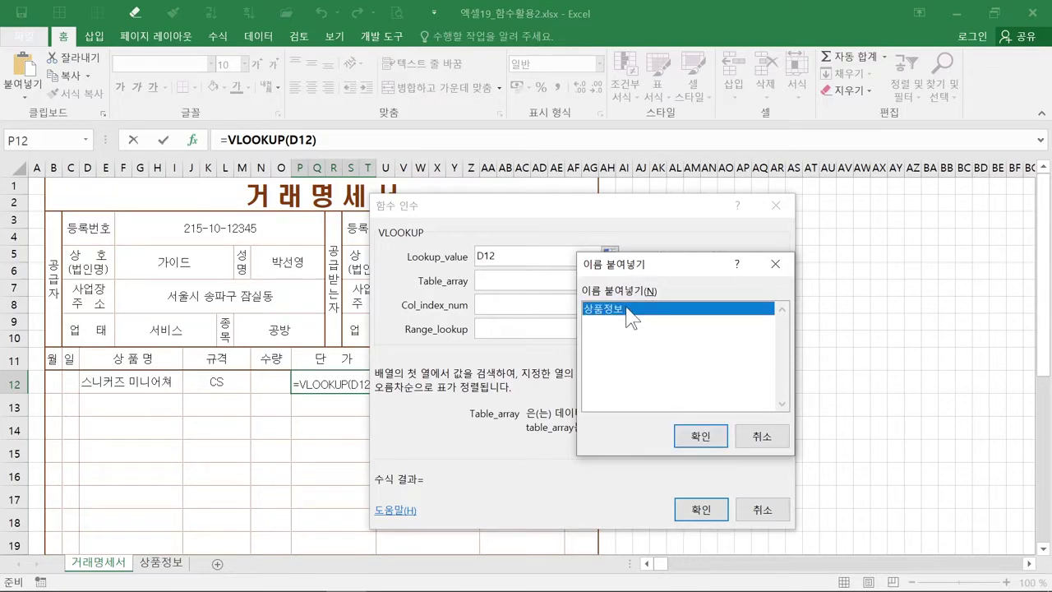
click(627, 309)
key(ctrl)
key(ctrl)
key(ctrl)
key(ctrl)
key(ctrl)
key(ctrl)
key(ctrl)
key(ctrl)
click(690, 434)
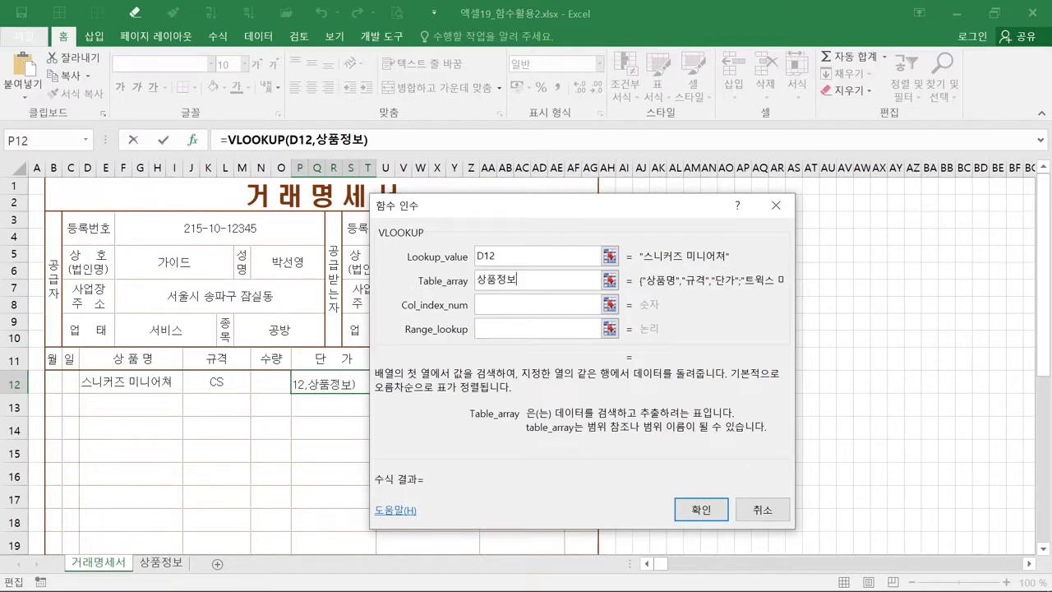
Set Col_index_num to 3 and Range_lookup to 0, and complete the VLOOKUP formula in the 단가 cell P12.
key(Tab)
key(ctrl)
key(ctrl)
key(ctrl)
key(ctrl)
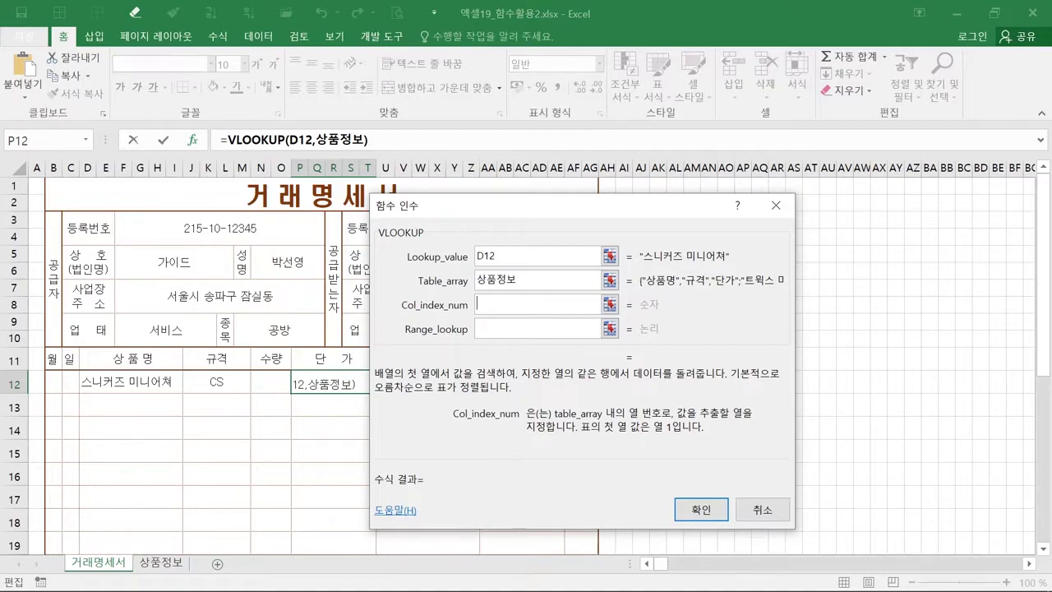
text(3)
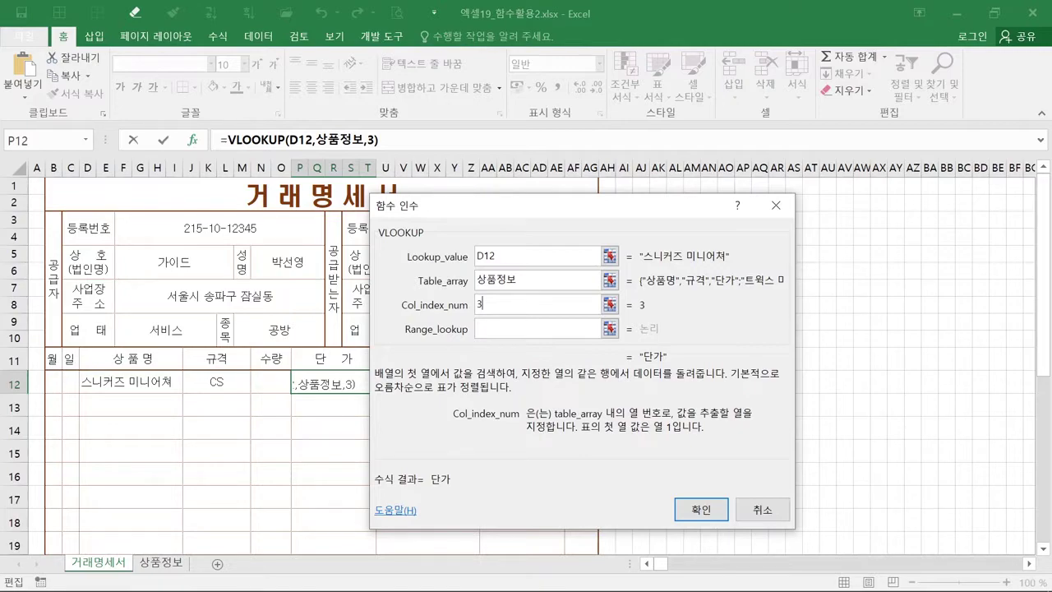
click(534, 328)
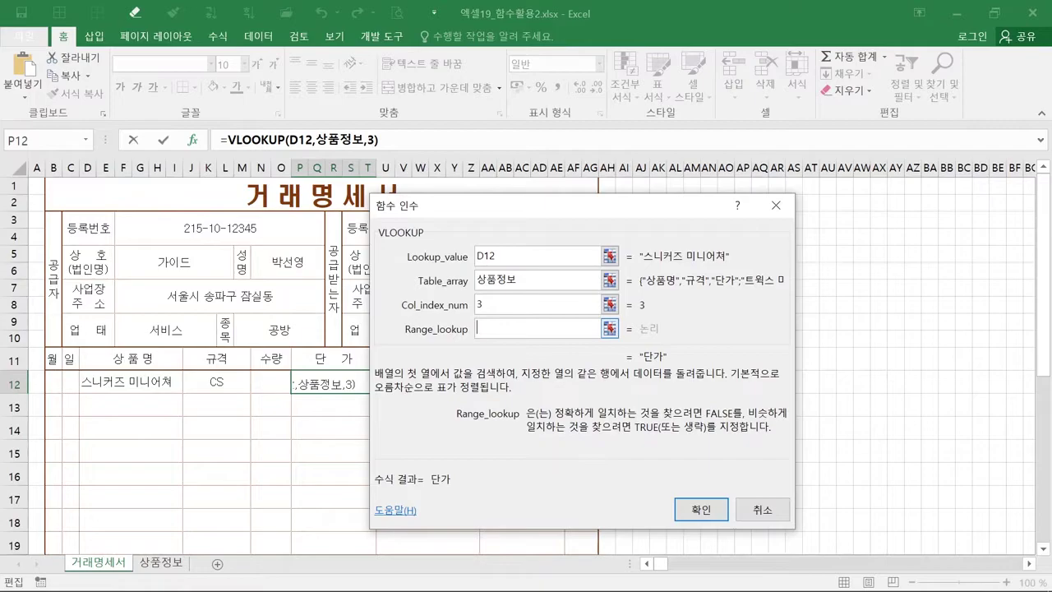
text(0)
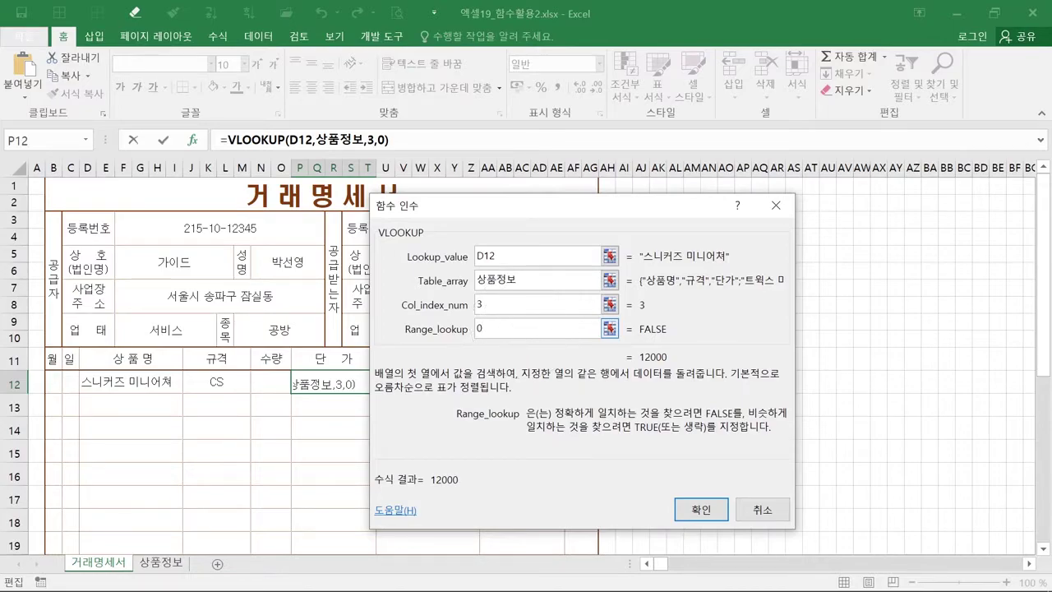
click(699, 508)
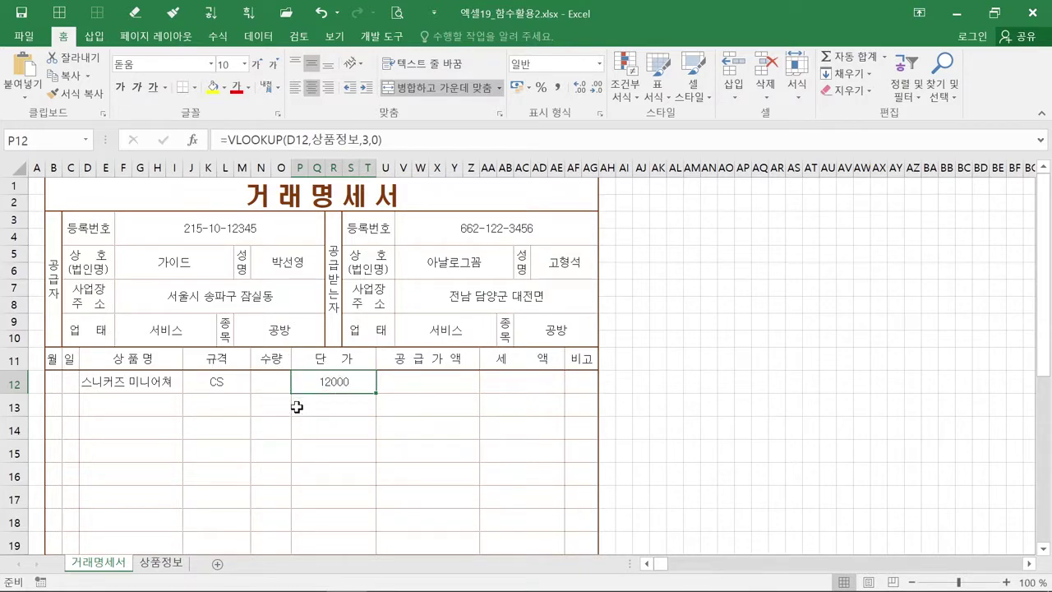
Fill the 규격 VLOOKUP formula from J12 down to row 19 using the fill without formatting option.
scroll(296, 406, down, 1)
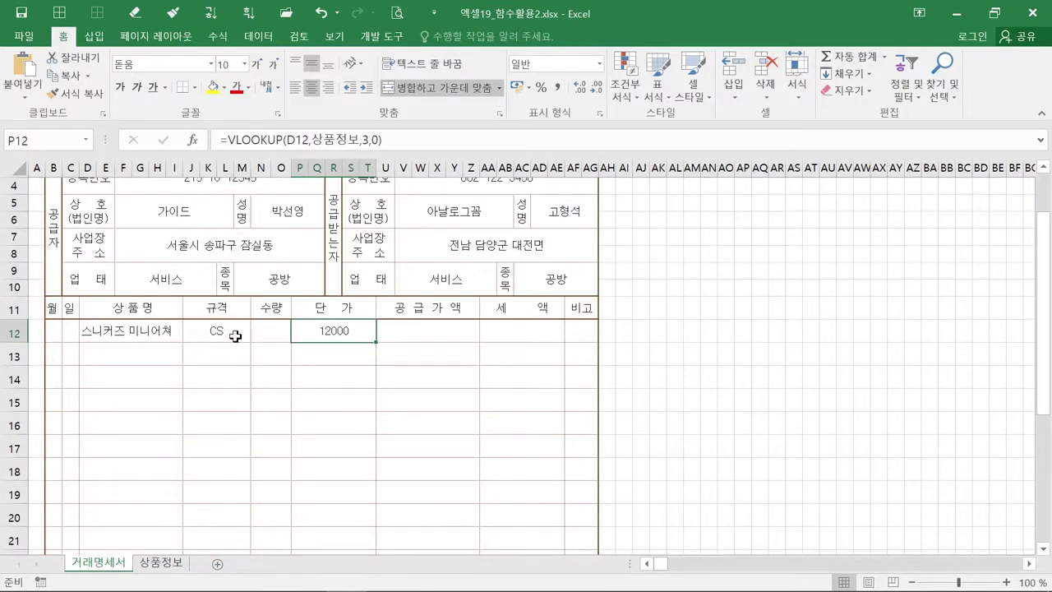
click(235, 335)
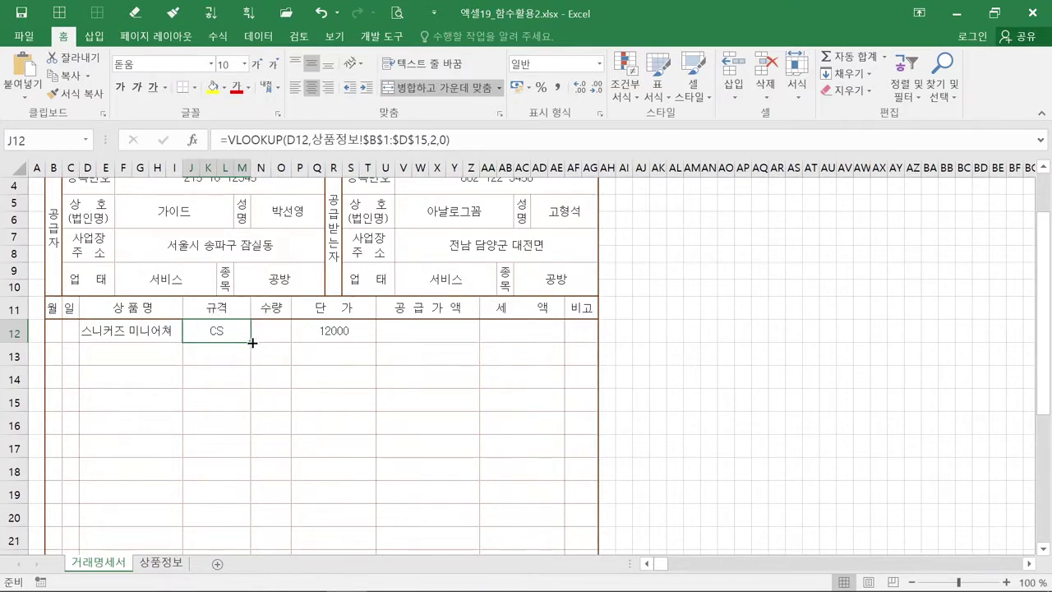
drag(251, 342, 248, 545)
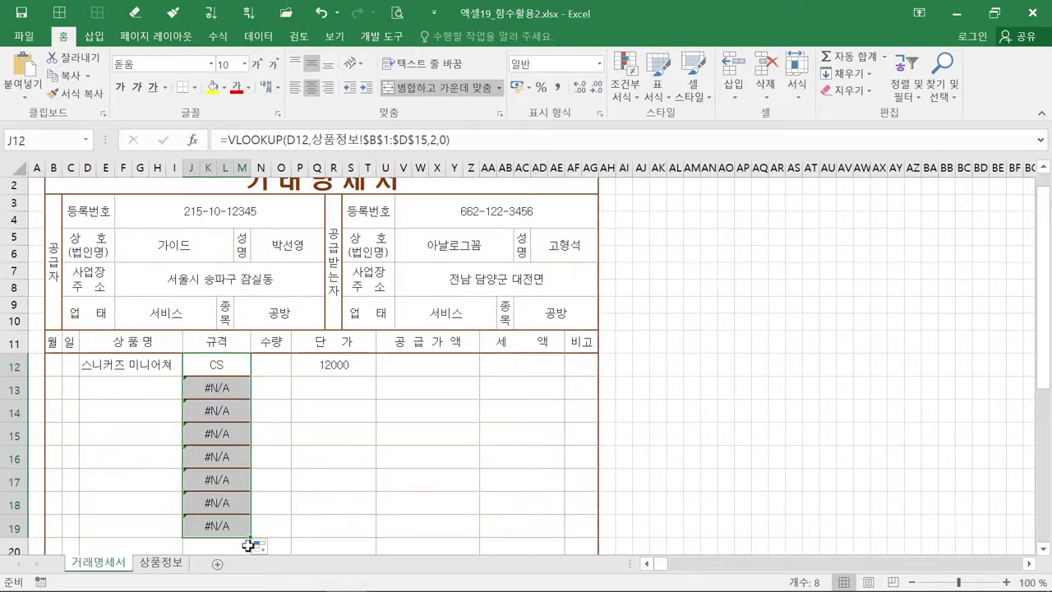
click(241, 502)
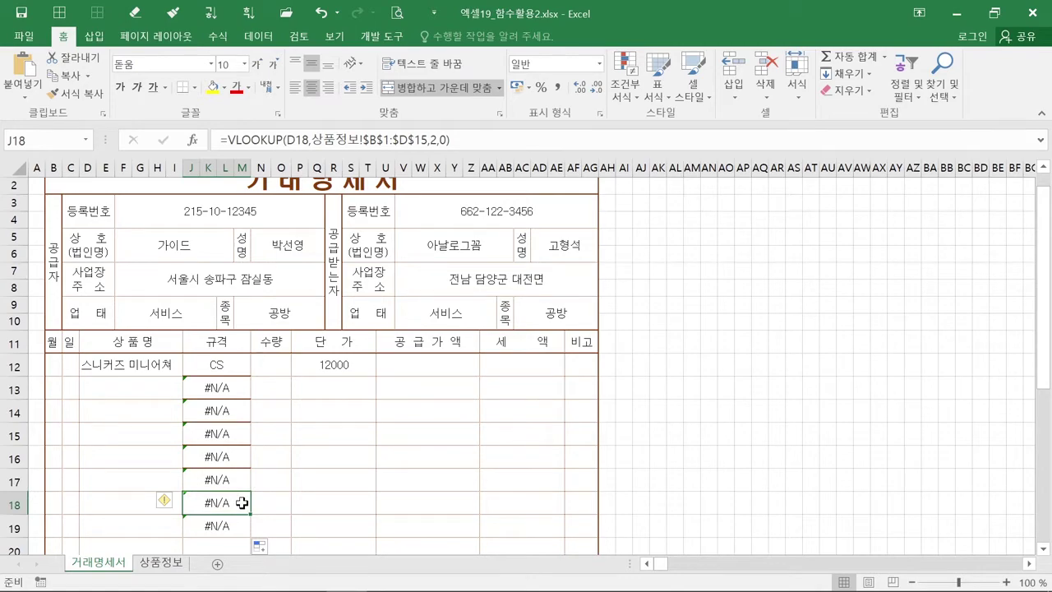
click(241, 502)
click(261, 545)
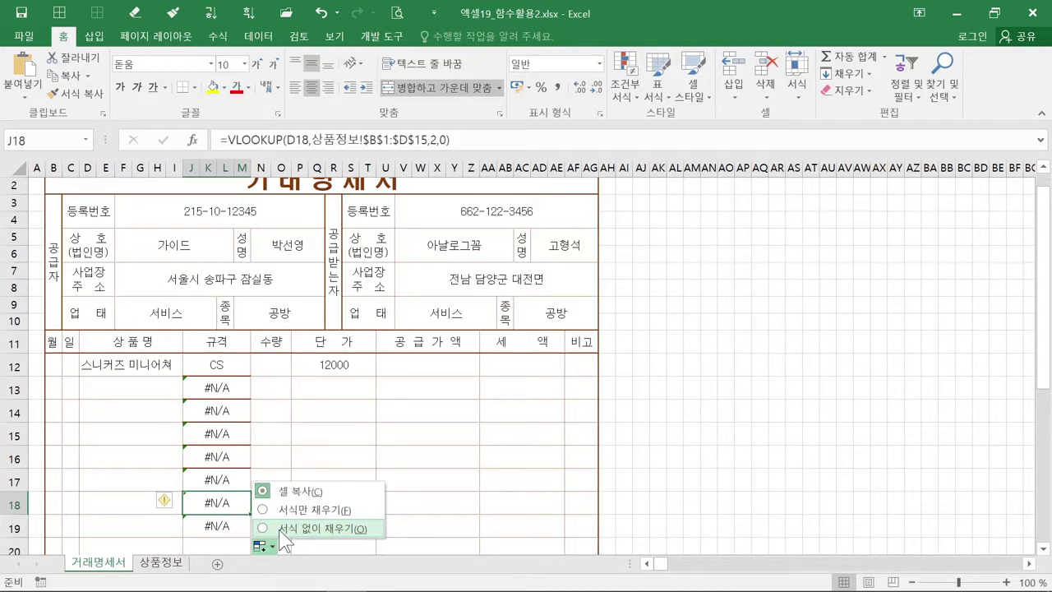
click(282, 529)
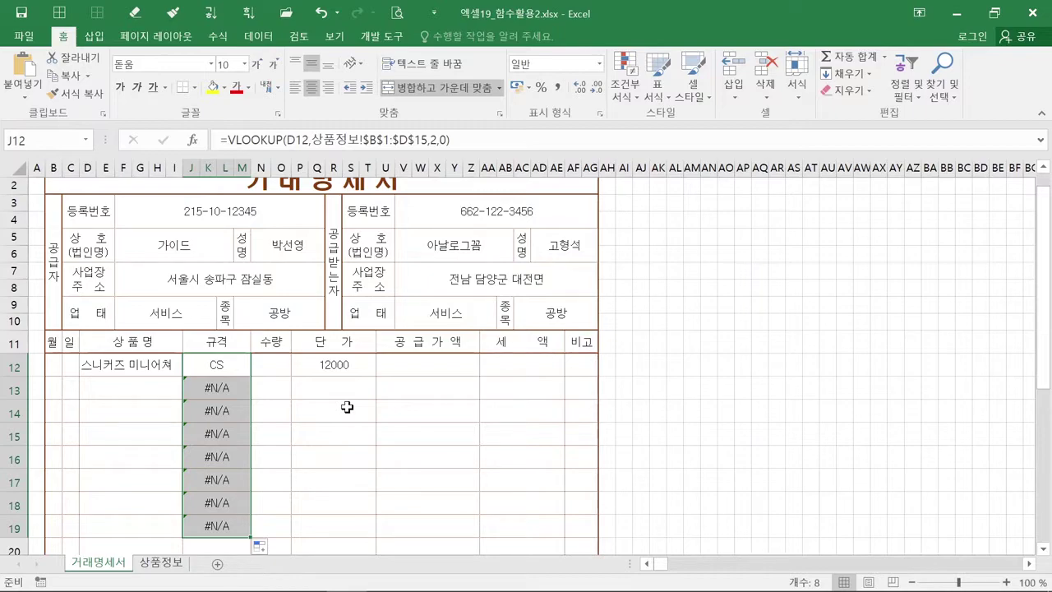
Copy the 단가 VLOOKUP formula from P12 down to row 19 without formatting.
click(366, 364)
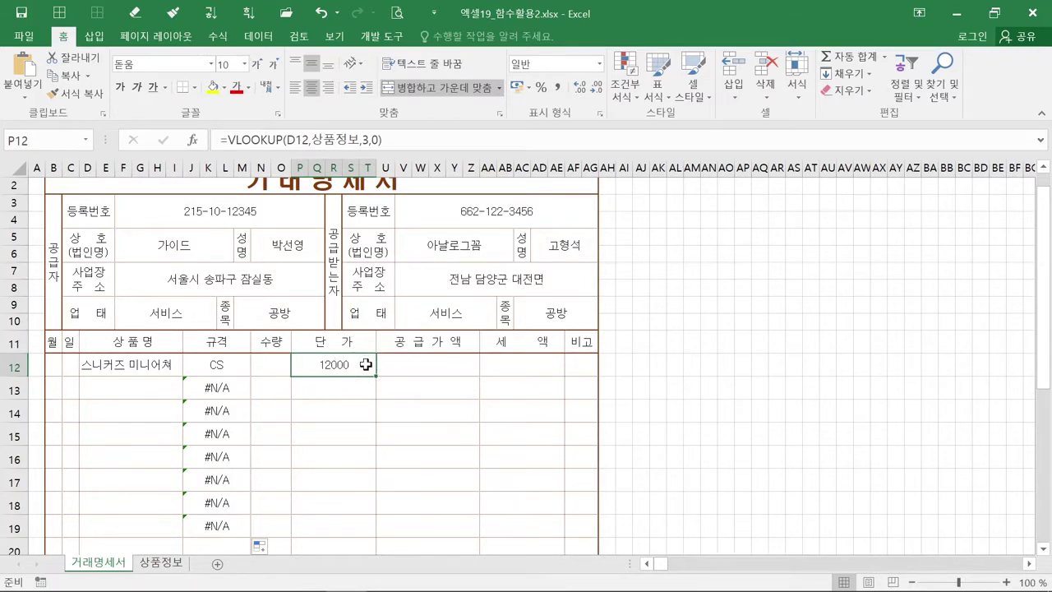
drag(376, 378, 376, 535)
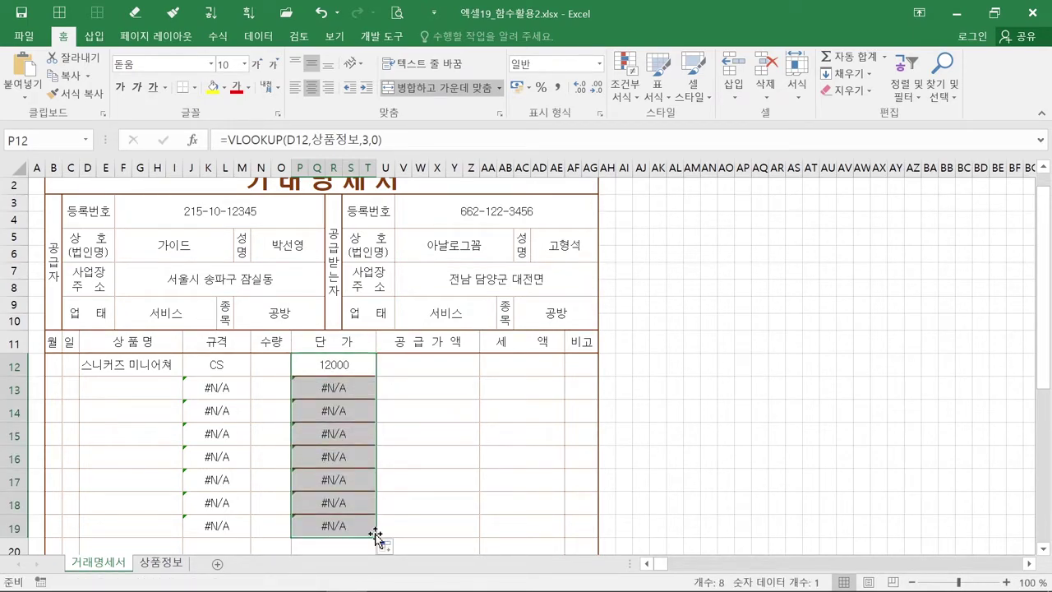
click(386, 547)
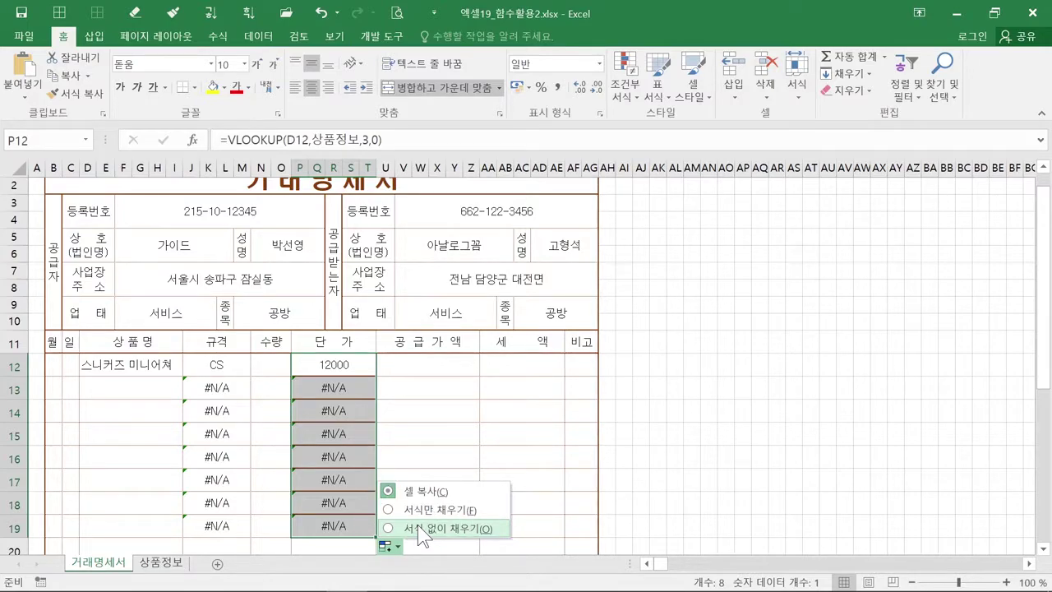
click(418, 527)
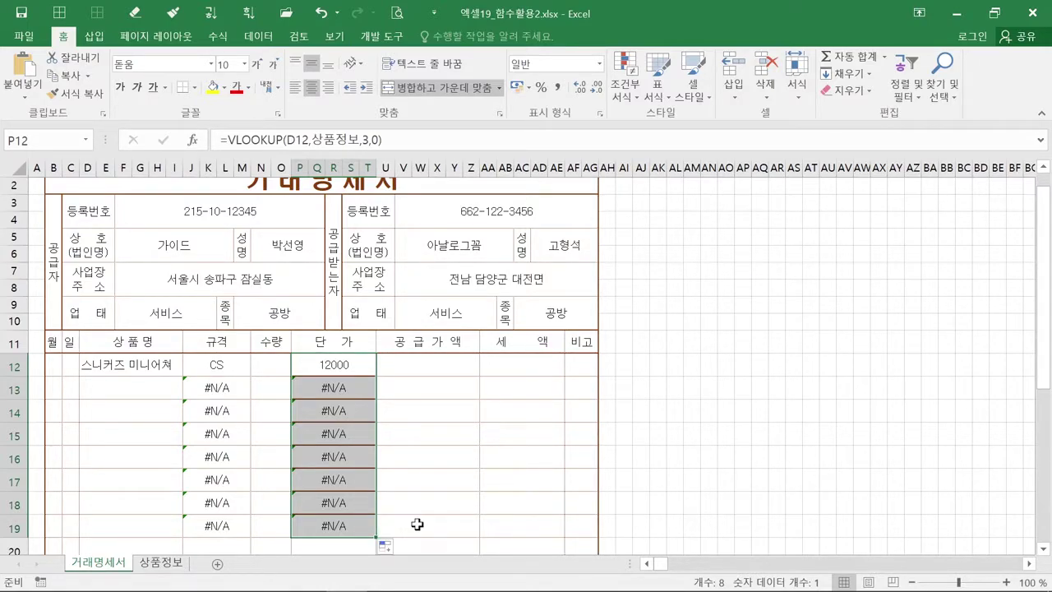
click(422, 477)
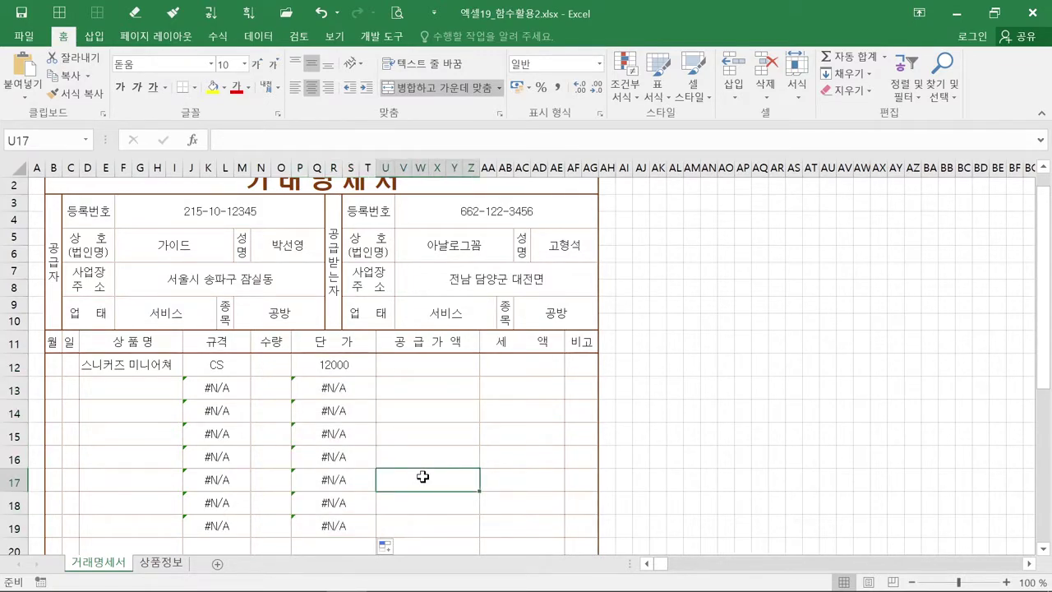
key(ctrl+z)
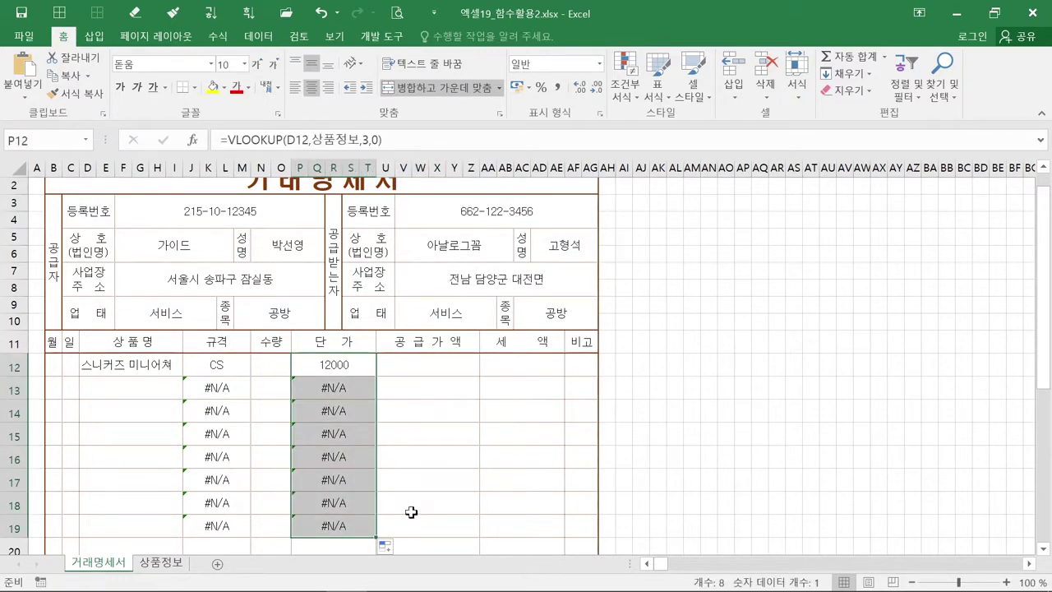
Inspect the copied 규격 formulas in J17, J15 and J14 and the product name cell D14.
click(244, 480)
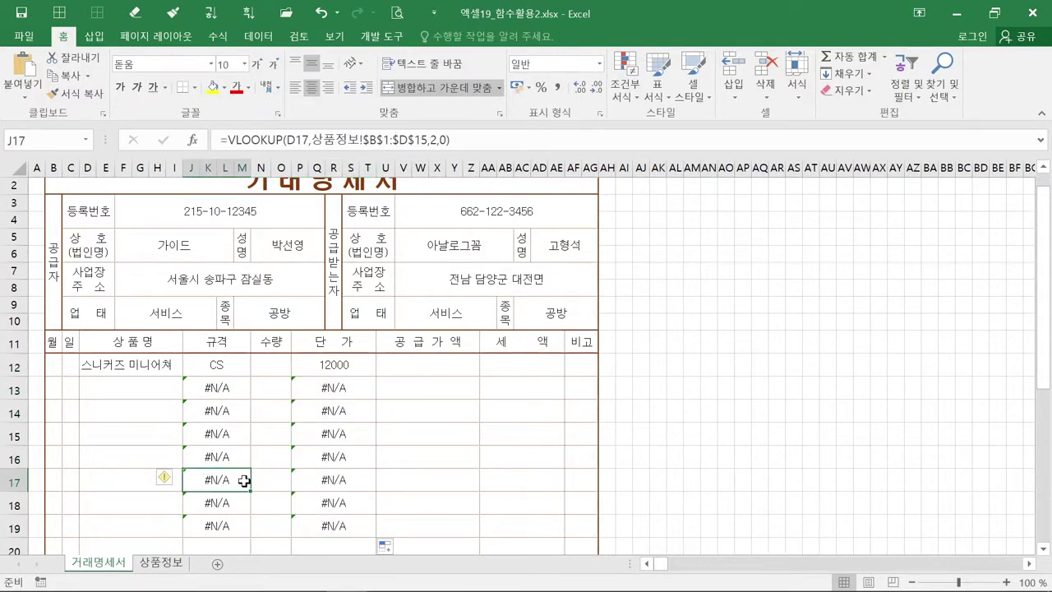
click(236, 437)
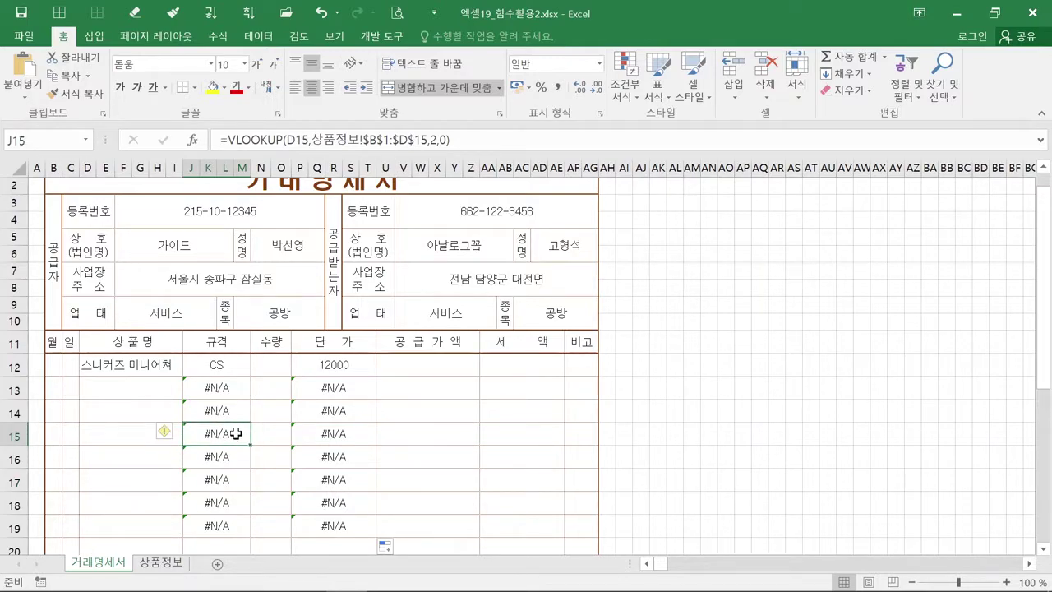
click(229, 418)
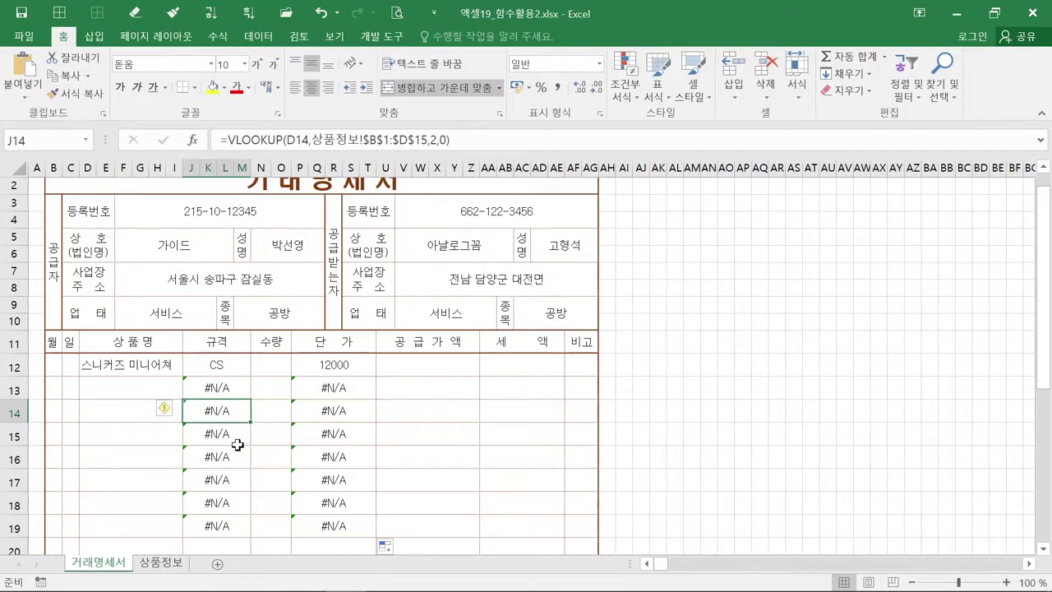
click(132, 411)
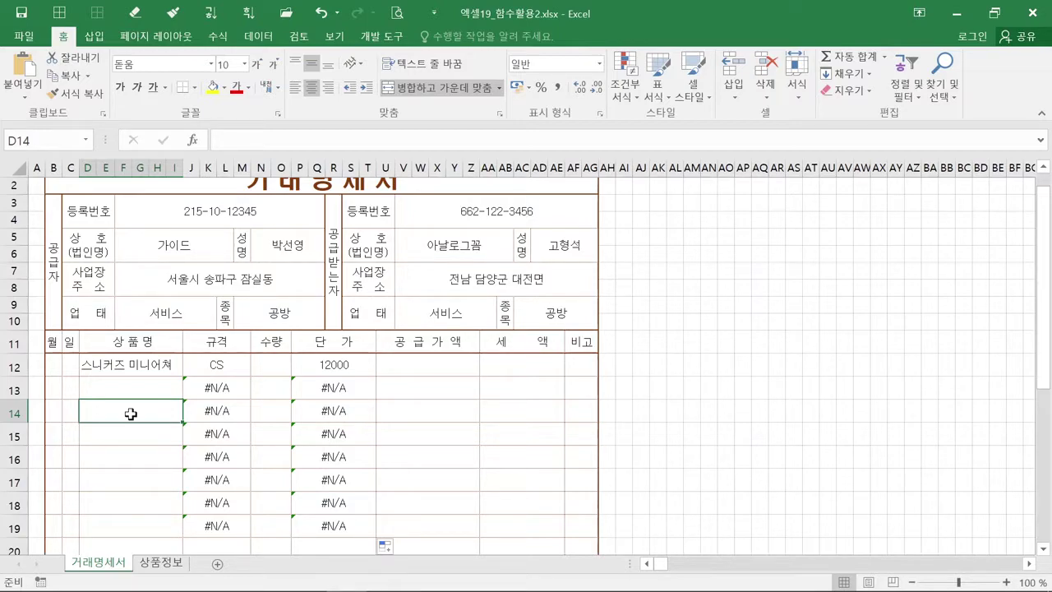
key(ctrl)
key(ctrl)
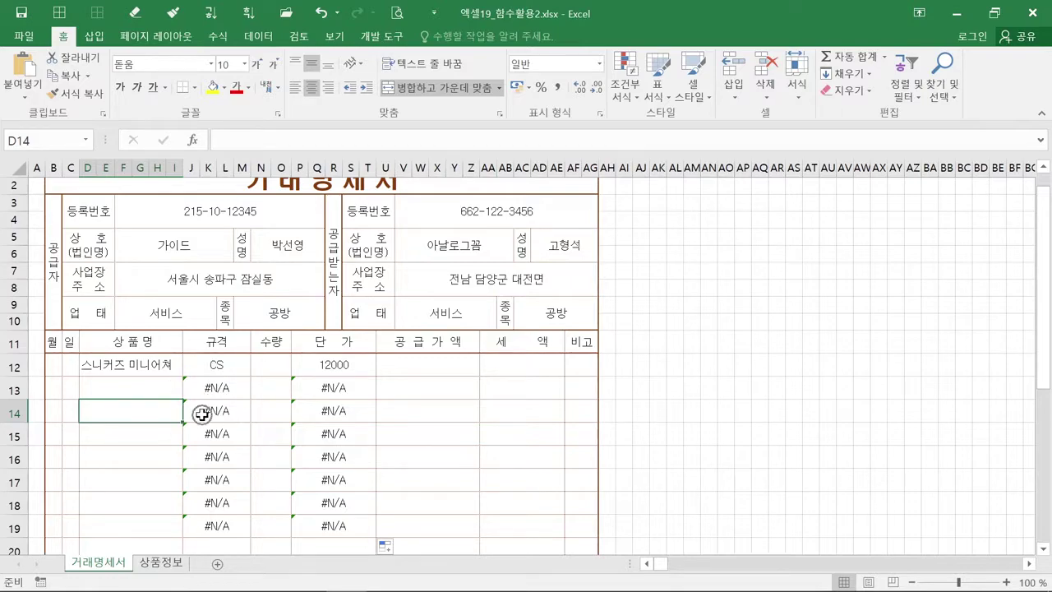
key(ctrl)
Enter the product names 스니커즈 미니어쳐 in D13 and 스커 in D14 to test the lookup formulas.
click(150, 395)
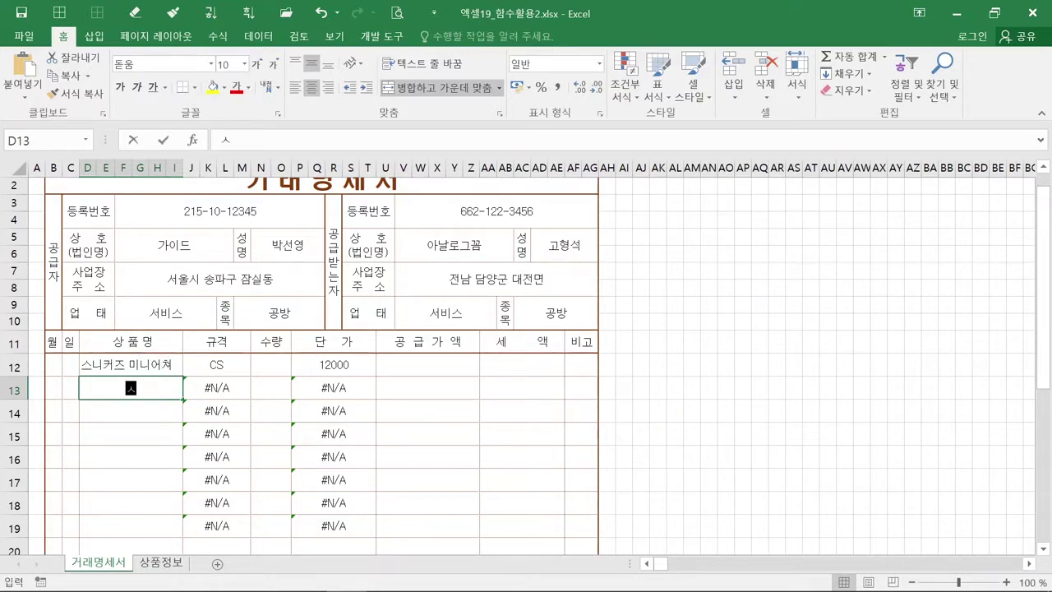
text(스니커즈 미니어쳐)
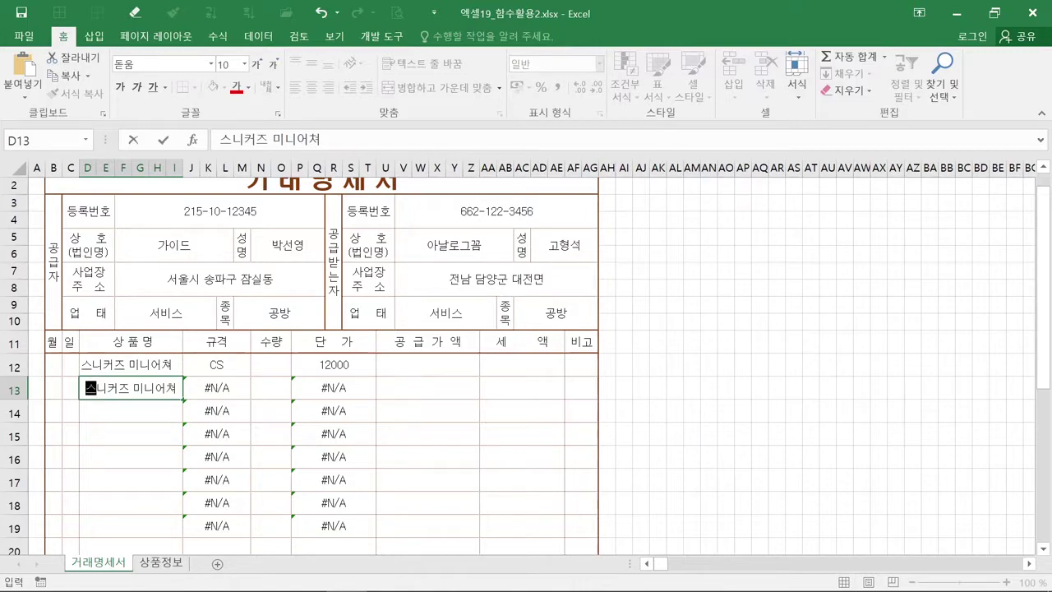
key(Return)
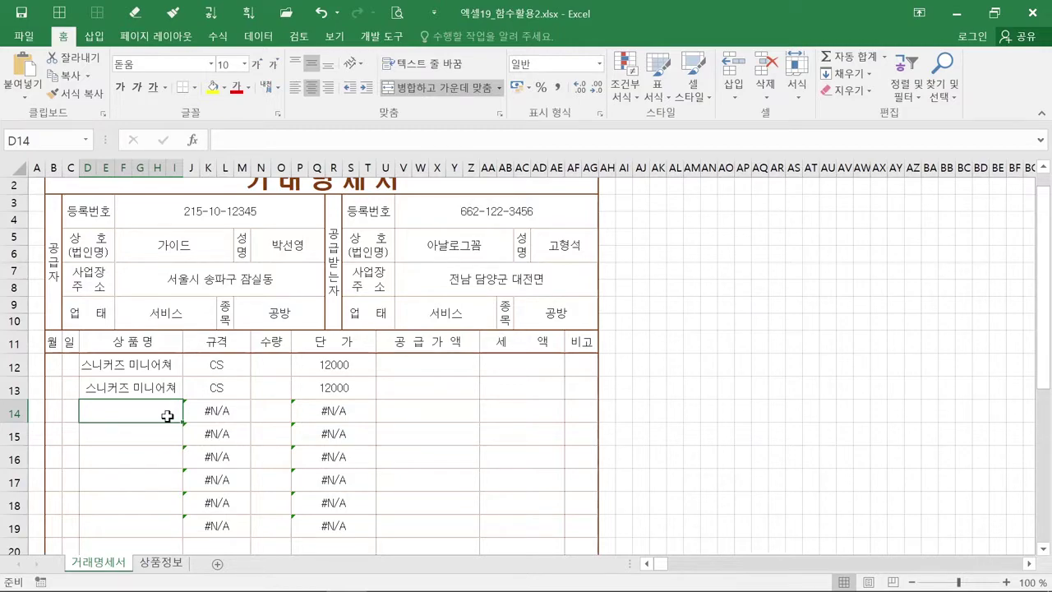
text(스커)
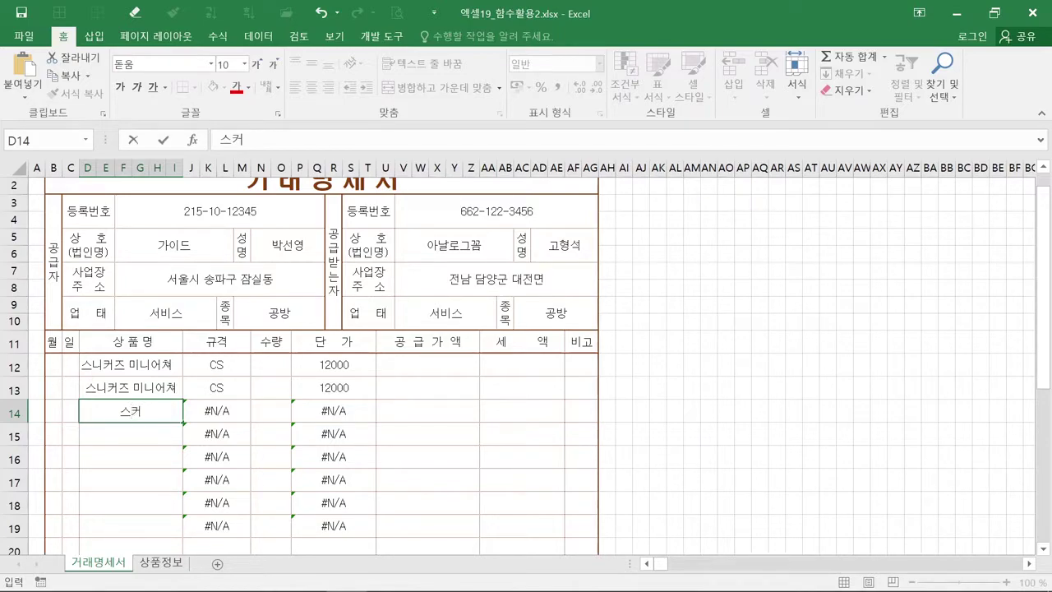
key(Return)
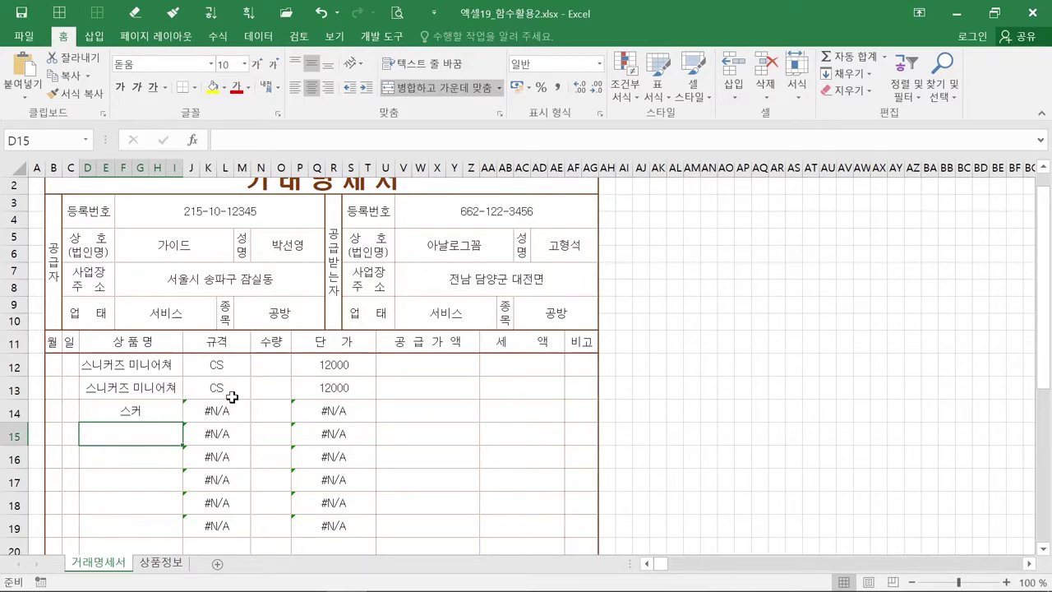
Insert the IFERROR function in front of VLOOKUP in the 규격 formula of cell J12.
click(233, 372)
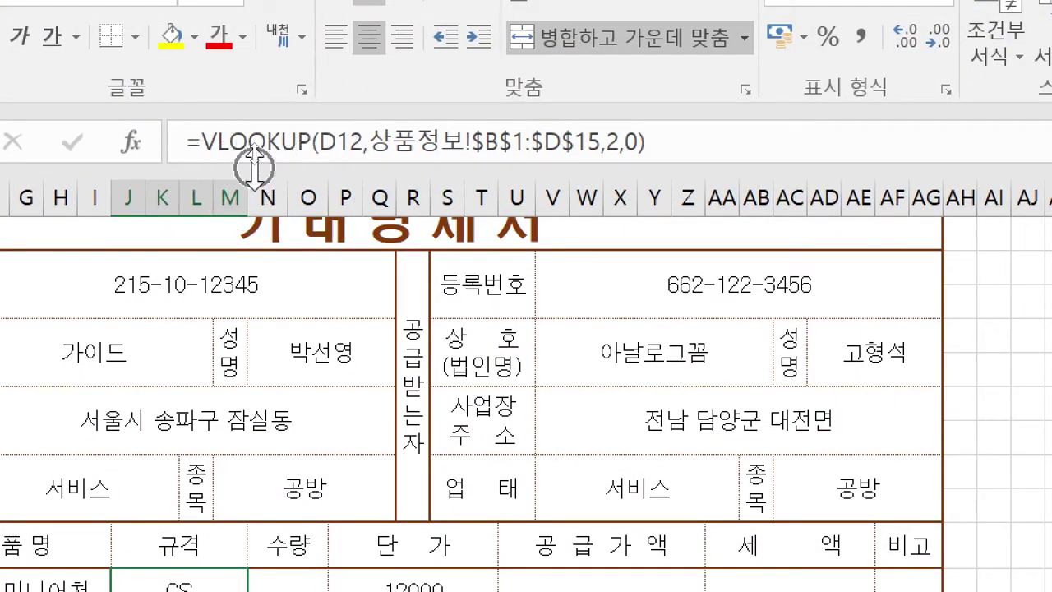
click(203, 141)
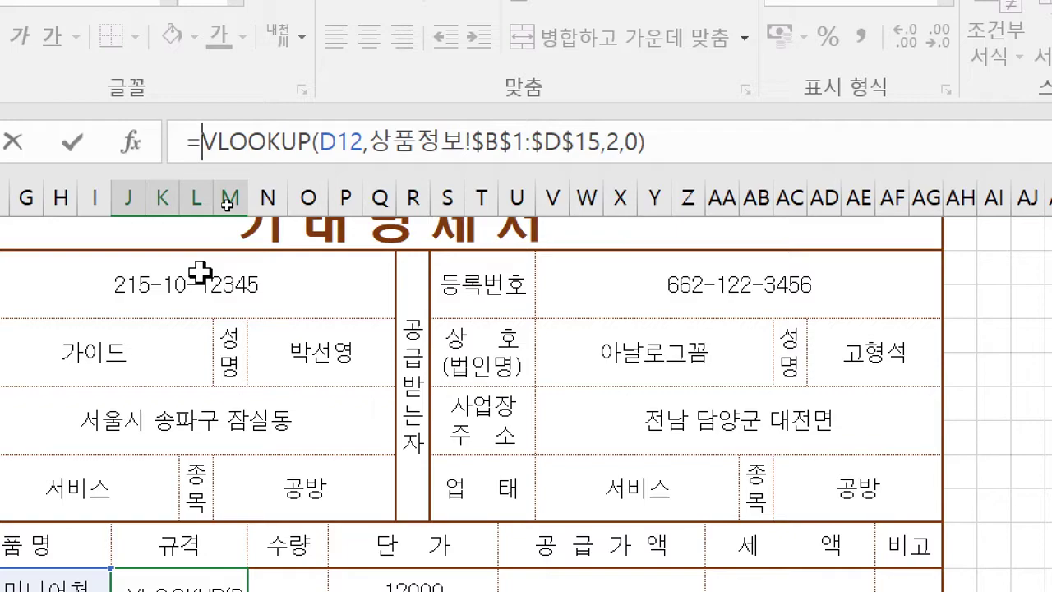
text(if)
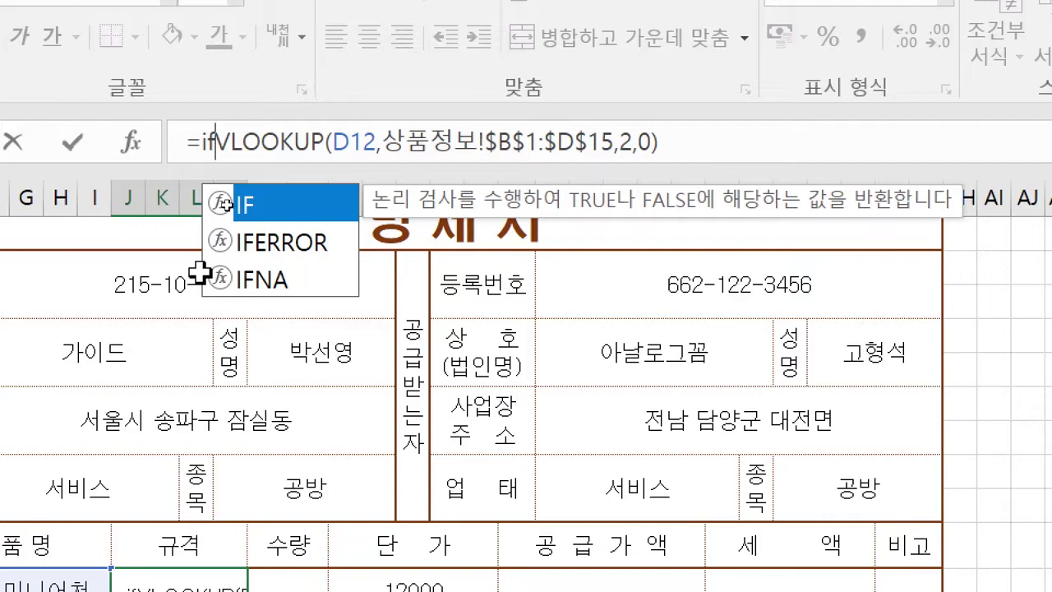
key(Down)
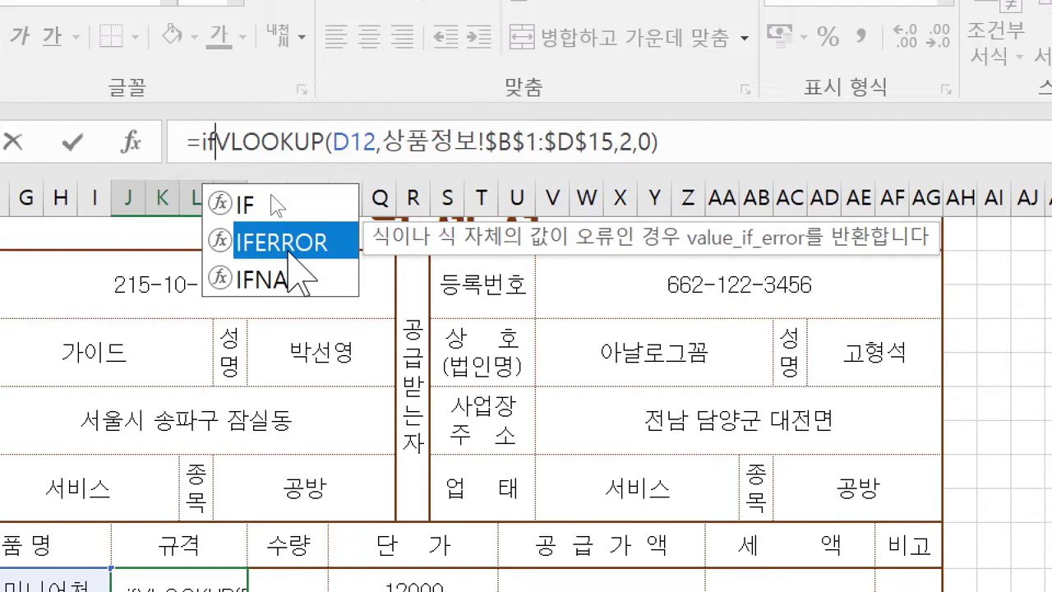
key(Tab)
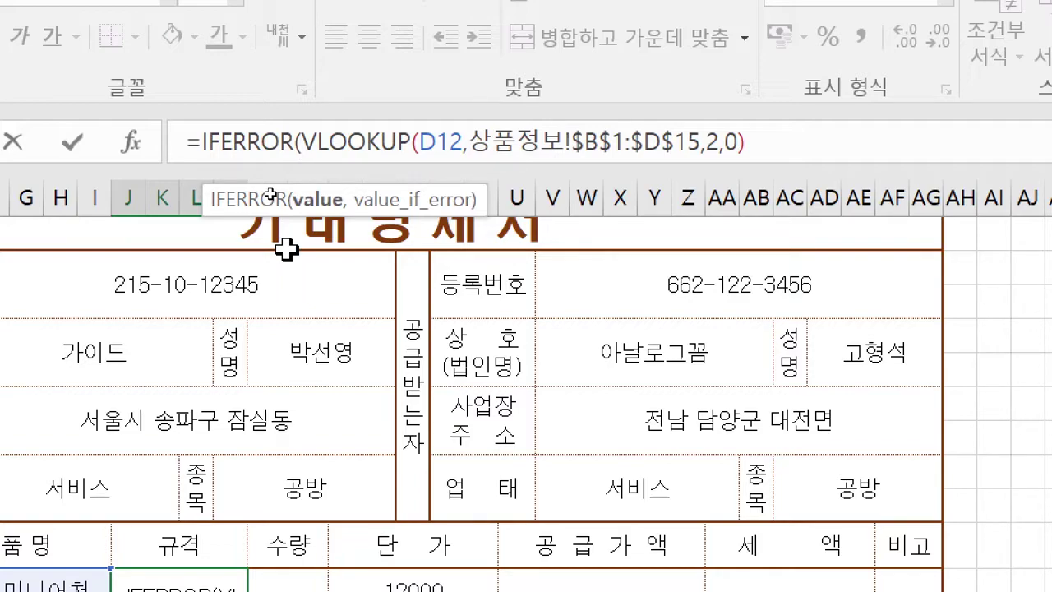
Examine which part of the J12 formula serves as IFERROR's value argument.
click(306, 158)
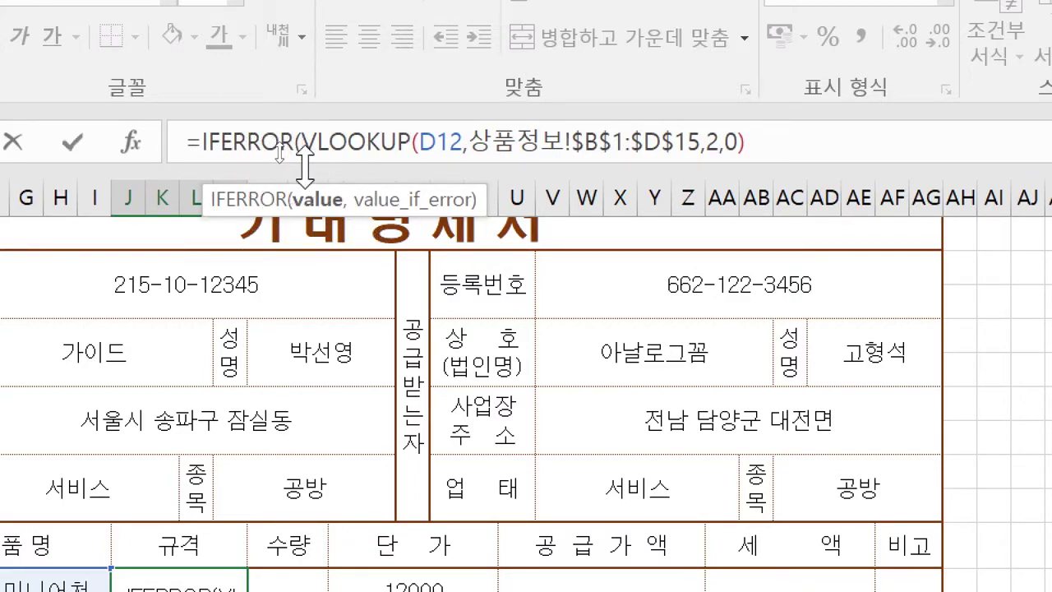
key(ctrl)
key(ctrl)
key(ctrl)
key(ctrl)
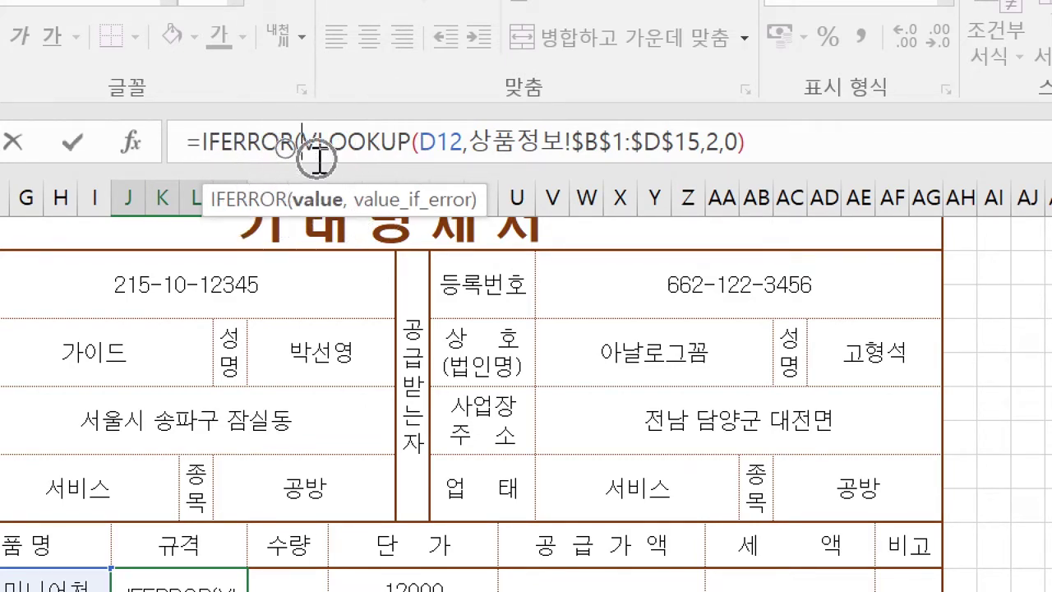
click(331, 212)
key(ctrl)
key(ctrl)
key(ctrl)
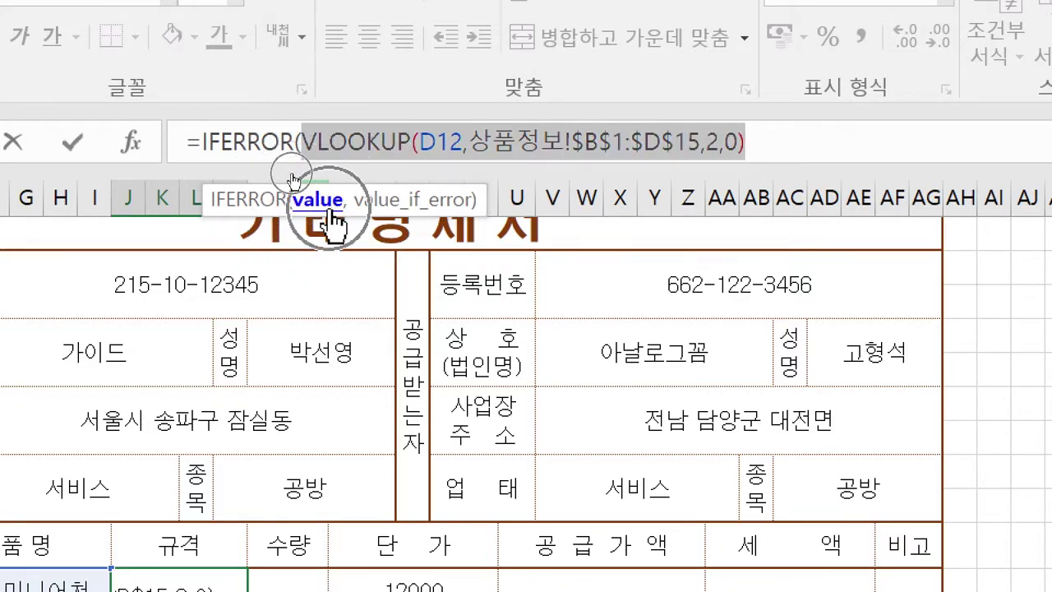
key(ctrl)
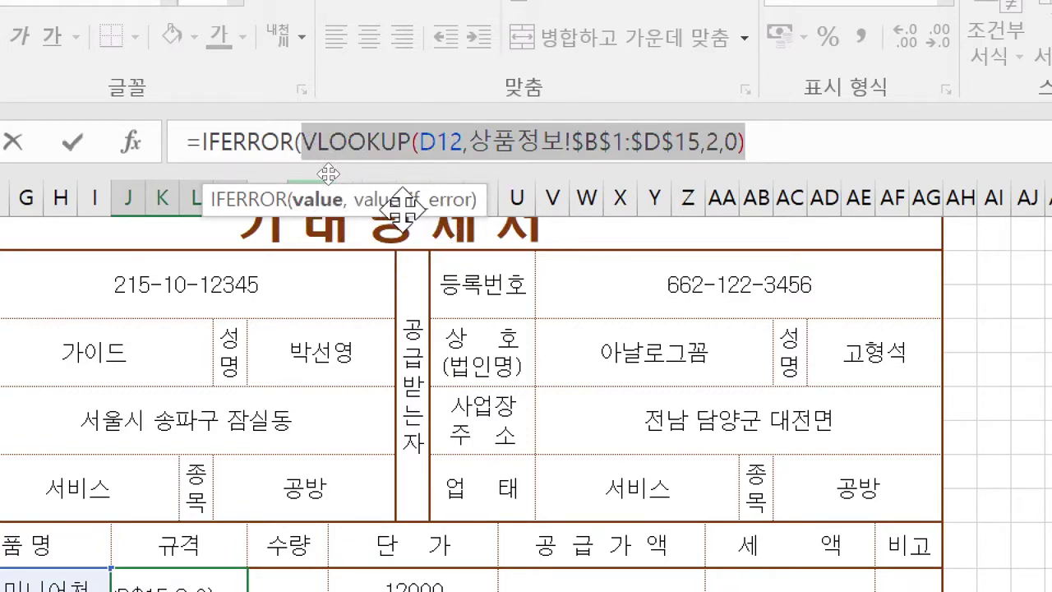
Complete the 규격 formula in J12 with an empty text ("") as IFERROR's value_if_error argument and close the function.
click(781, 148)
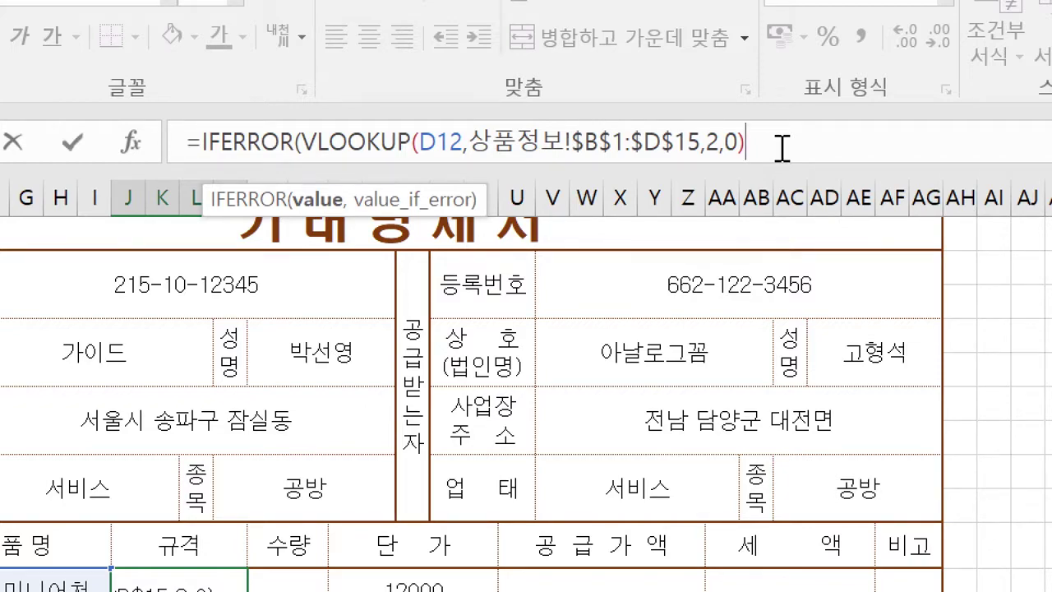
text(,)
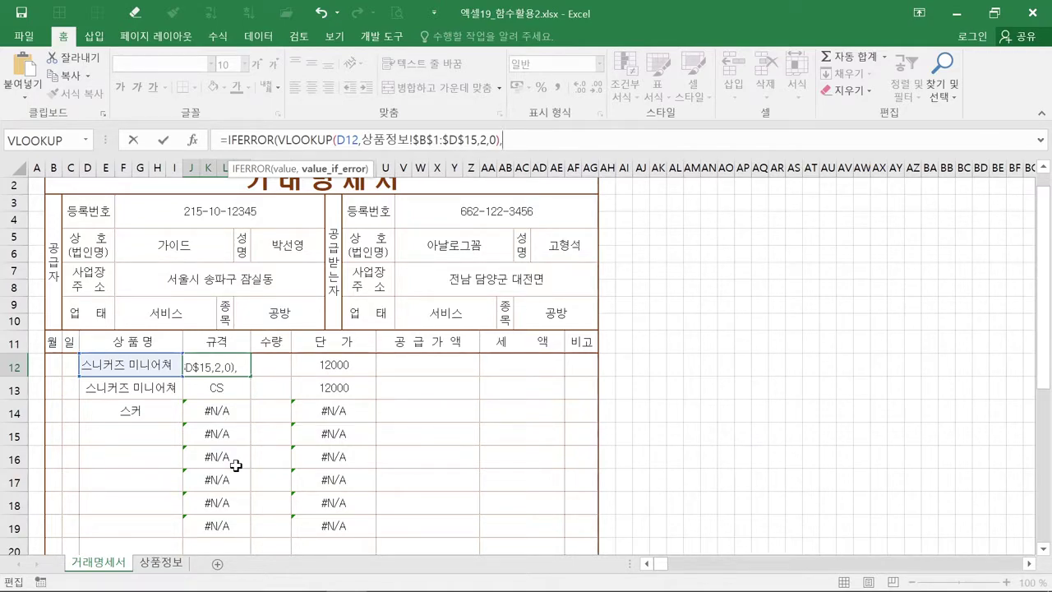
text("")
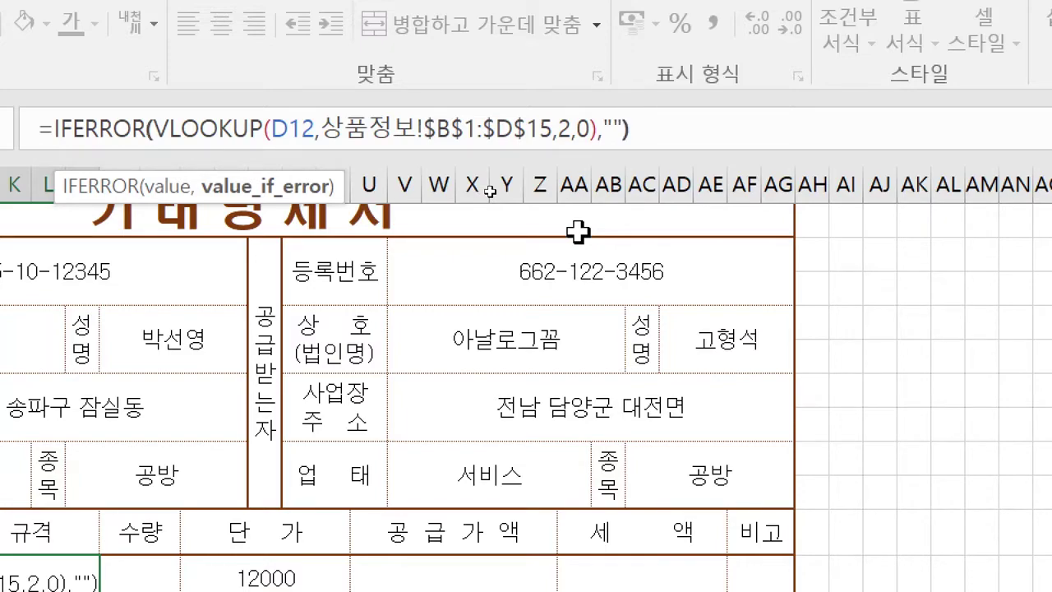
key(ctrl+2)
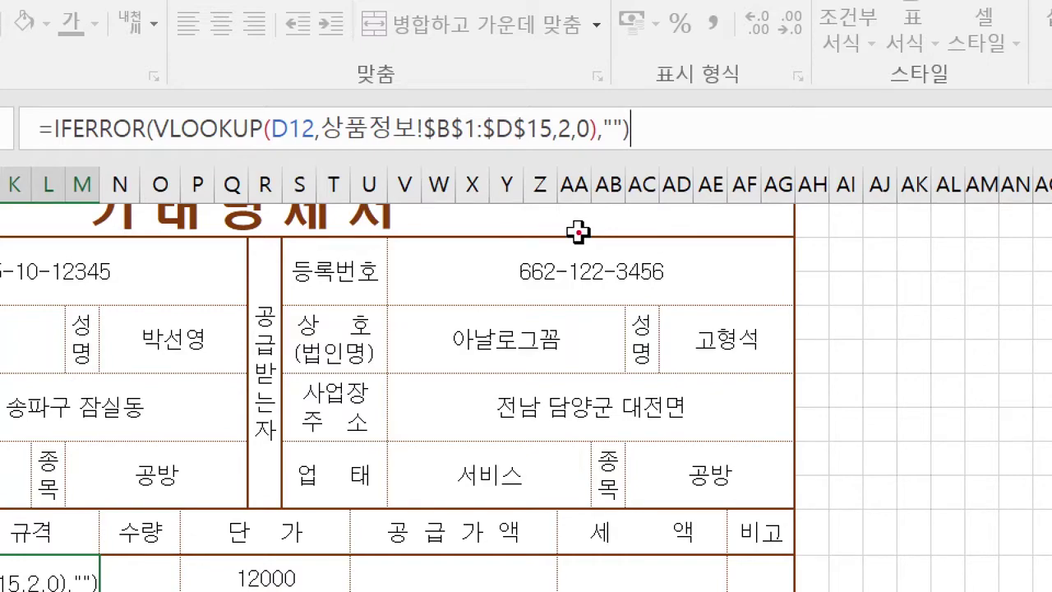
mouse_move(154, 112)
mouse_down()
mouse_move(146, 131)
mouse_move(156, 144)
mouse_up()
drag(624, 115, 630, 145)
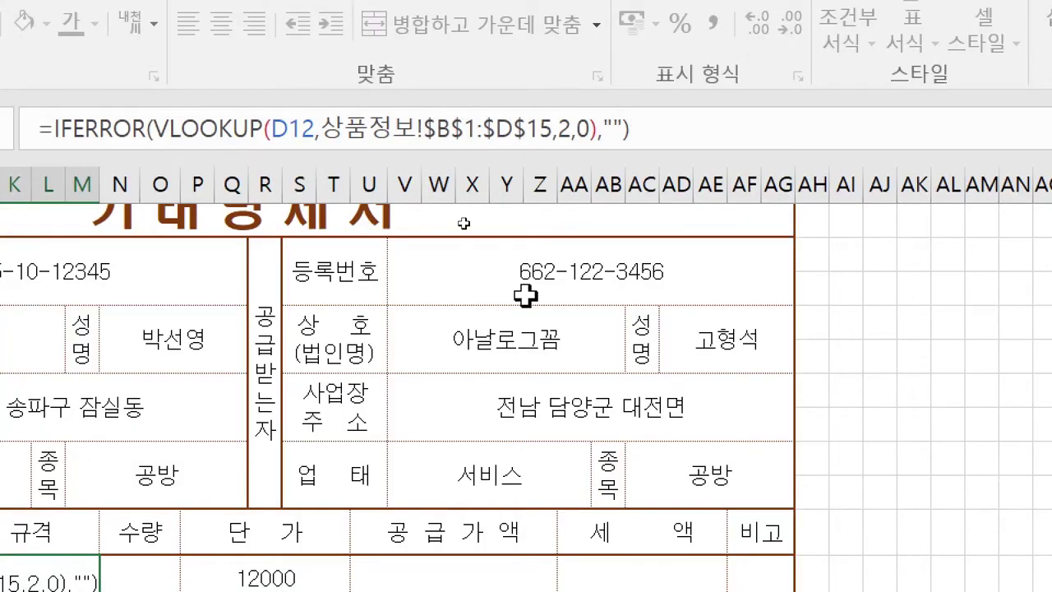
key(Return)
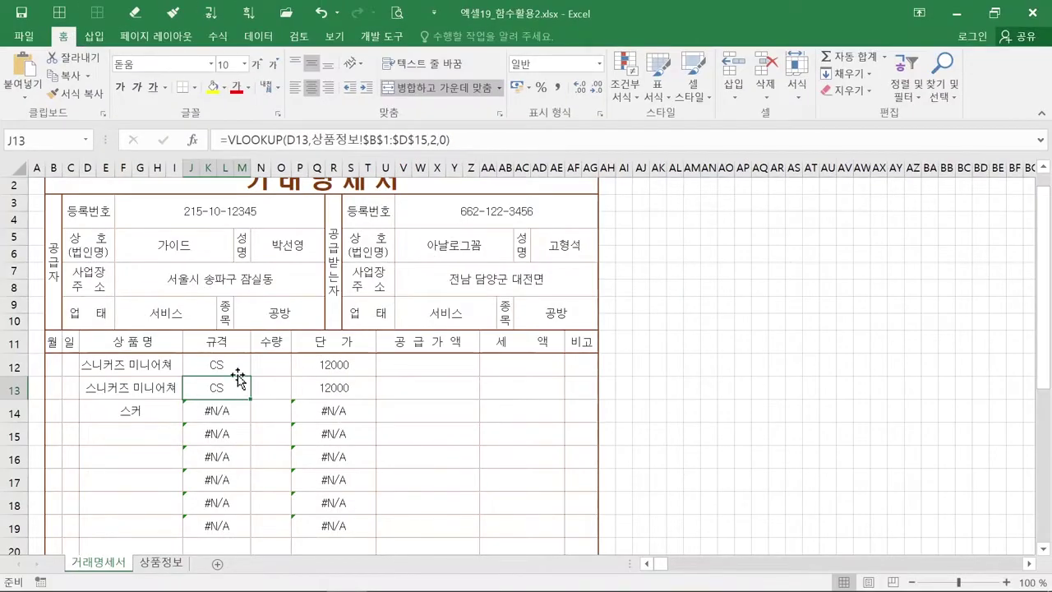
Copy the IFERROR formula from J12 down through J19, filling without formatting (서식 없이 채우기).
click(238, 371)
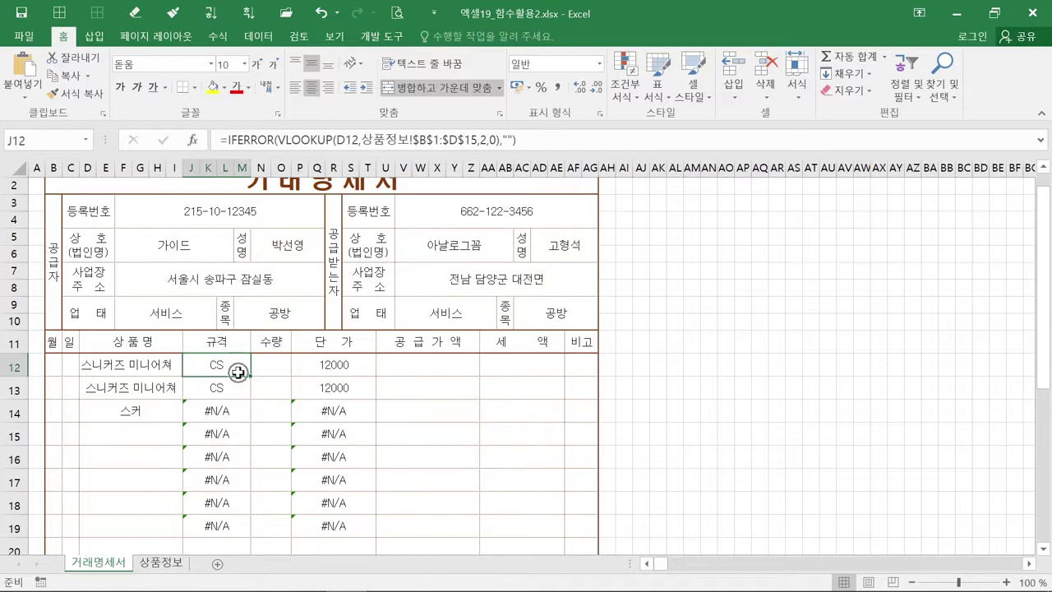
drag(250, 377, 253, 541)
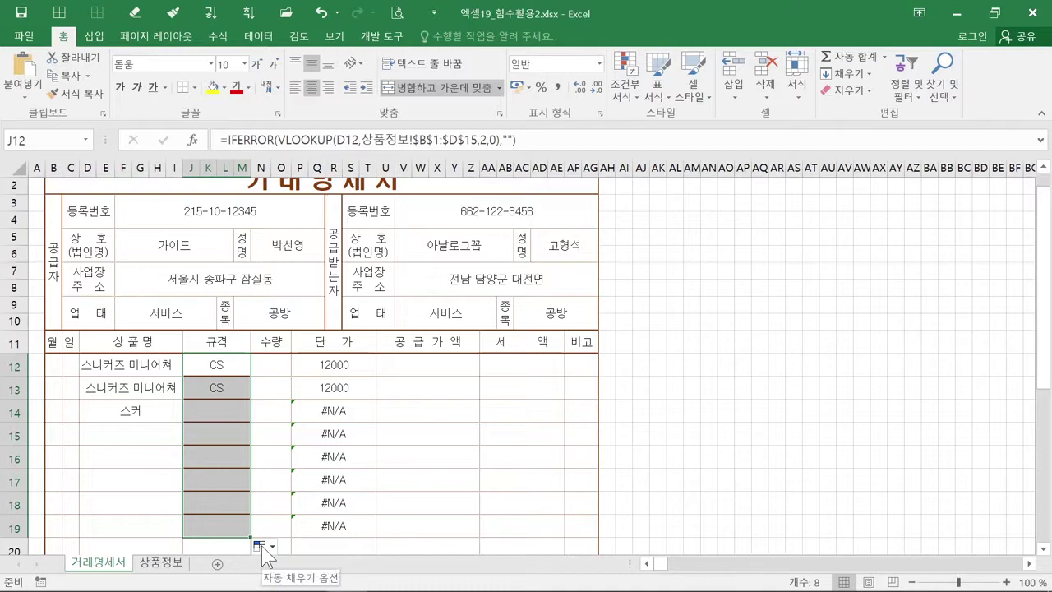
click(262, 546)
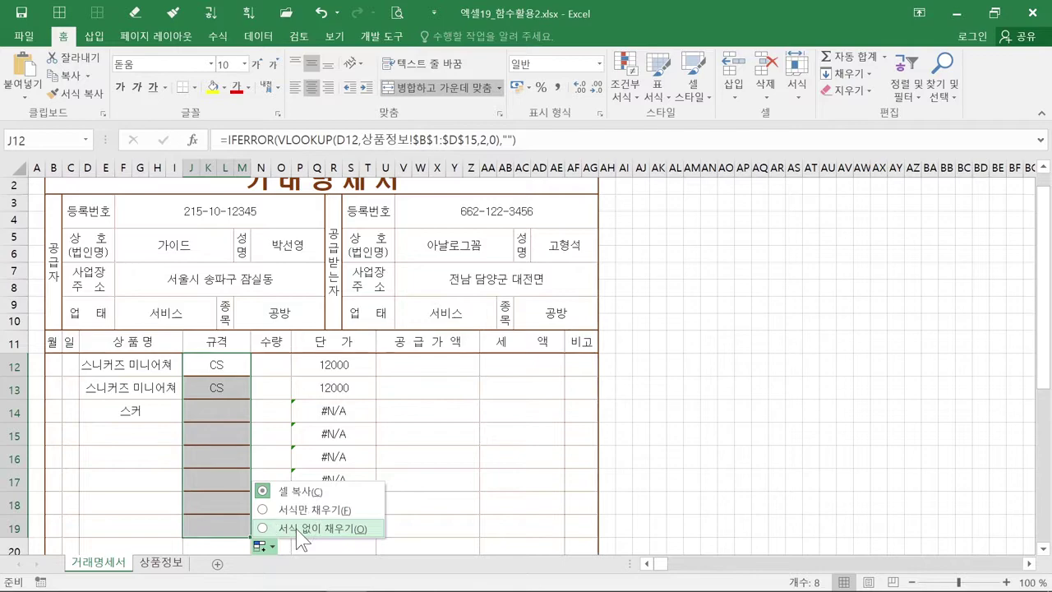
click(295, 528)
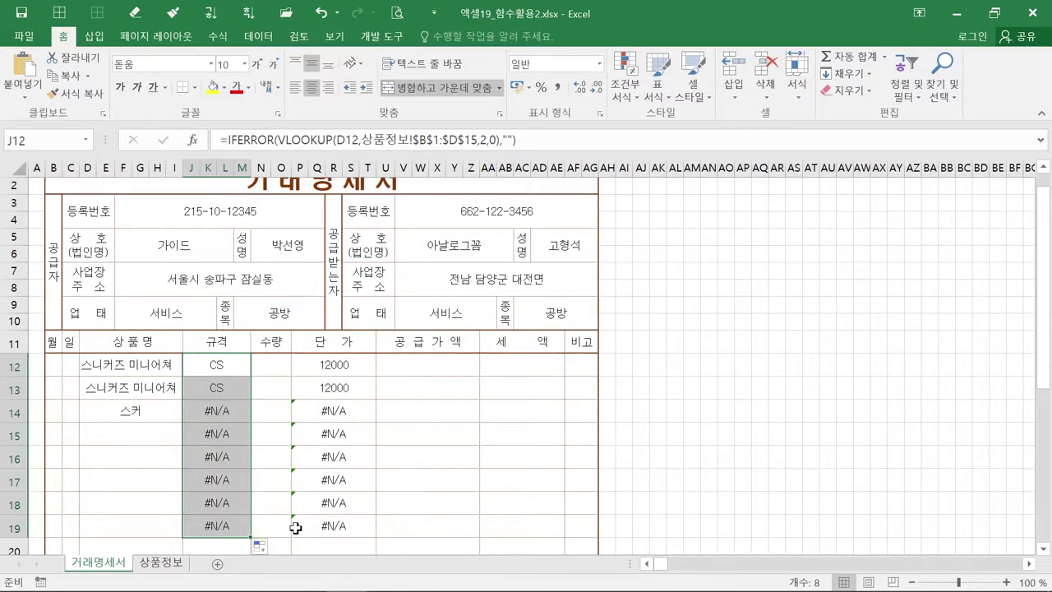
click(239, 519)
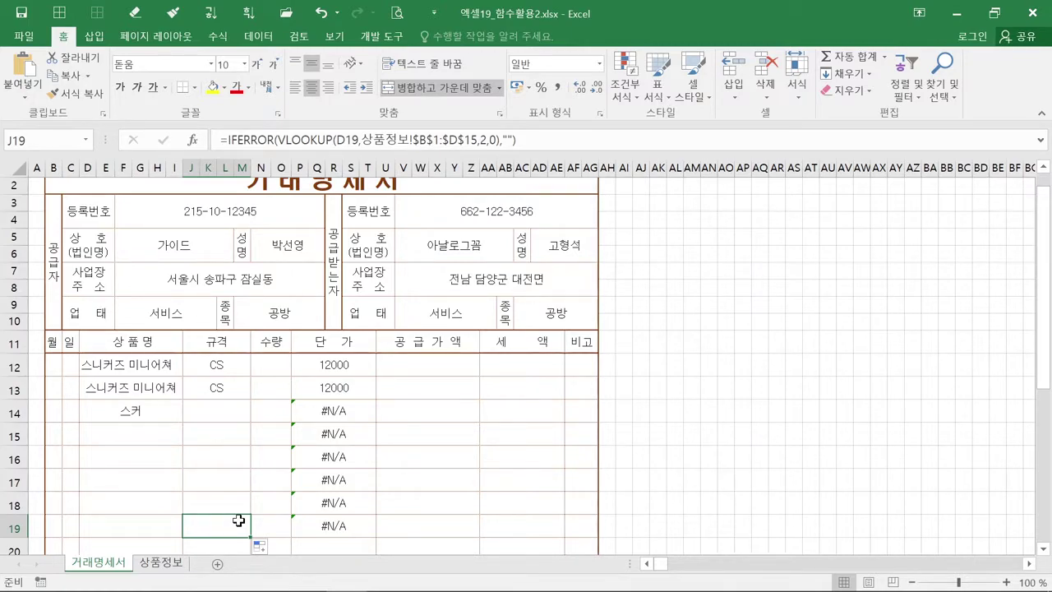
Insert the IFERROR function in front of VLOOKUP in the 단가 formula of cell P12.
click(314, 367)
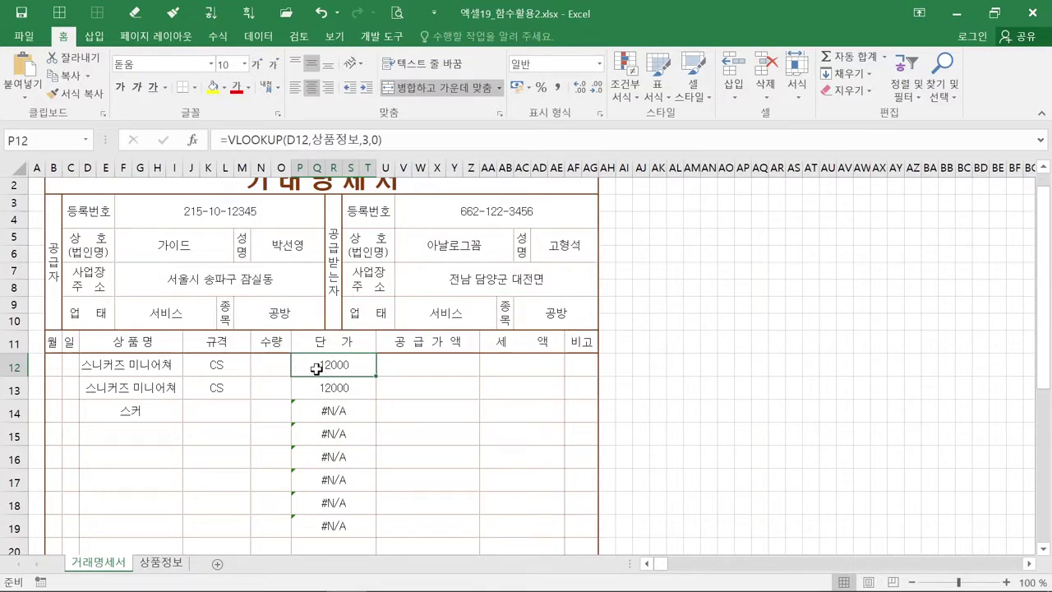
click(316, 369)
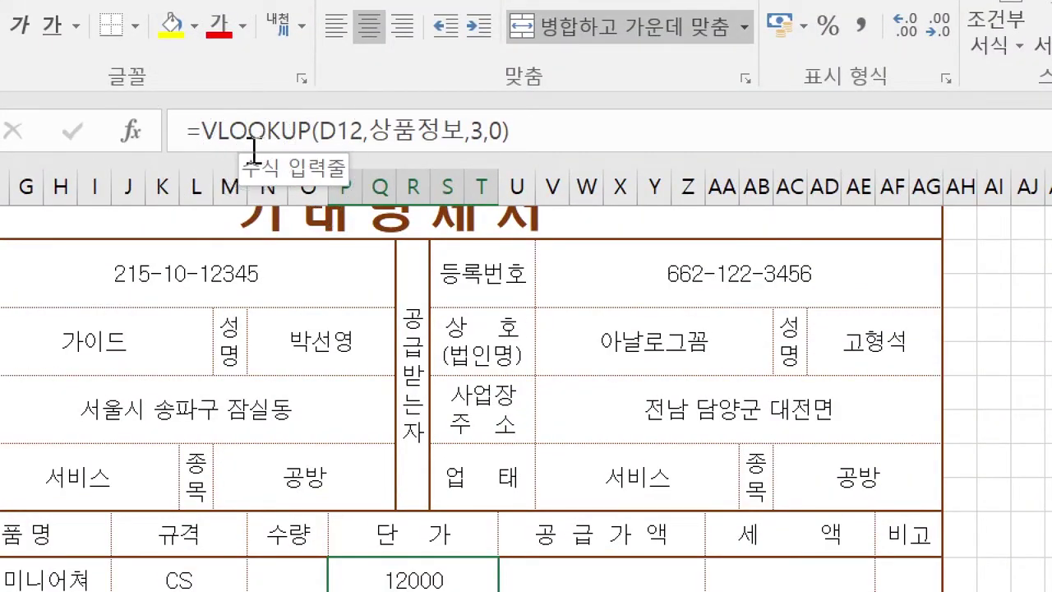
click(207, 137)
key(ctrl)
key(ctrl)
key(ctrl)
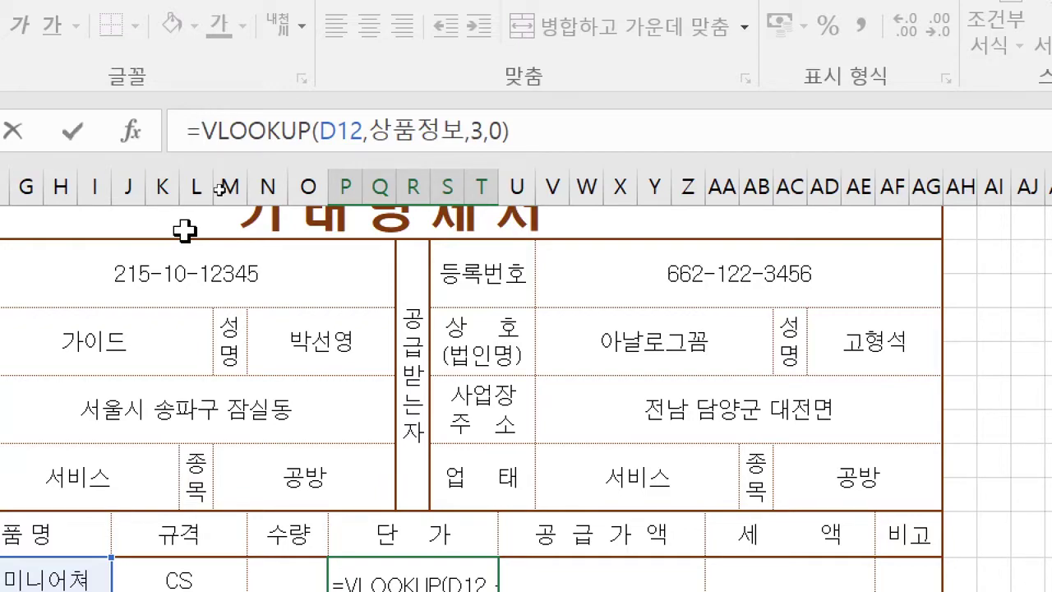
text(if)
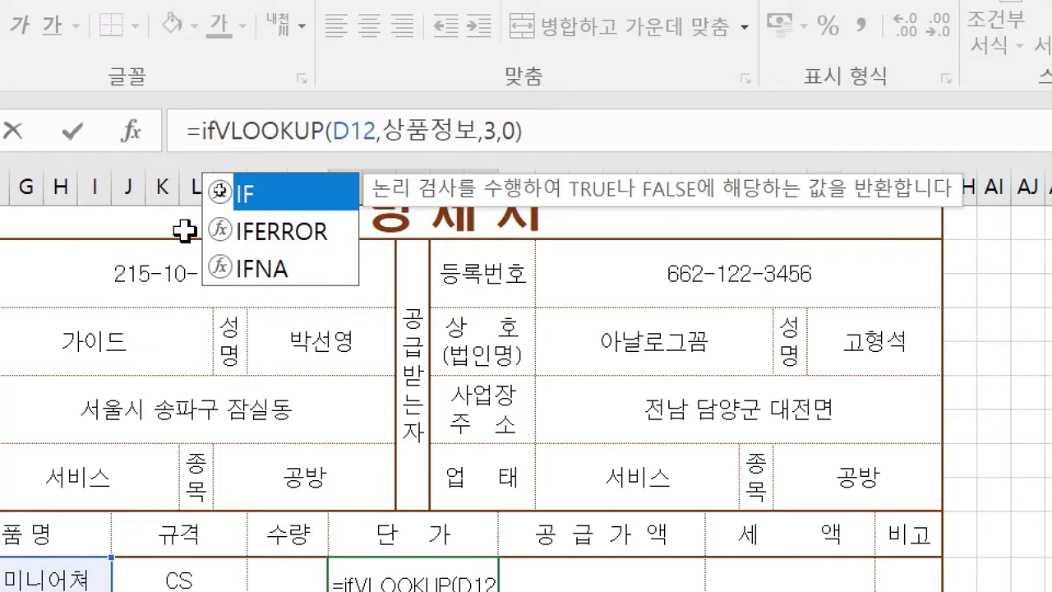
key(Down)
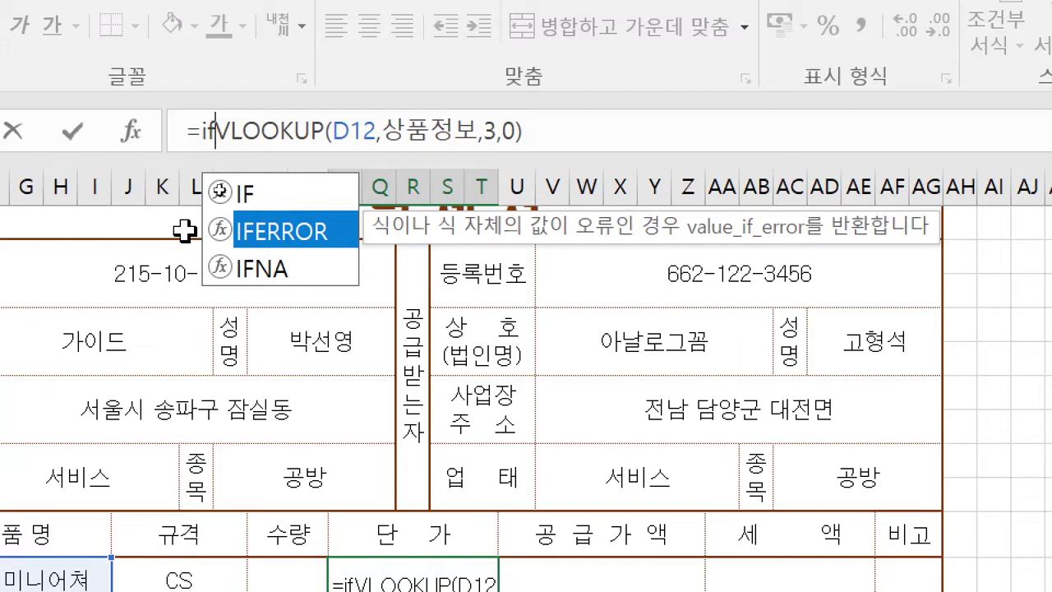
key(Tab)
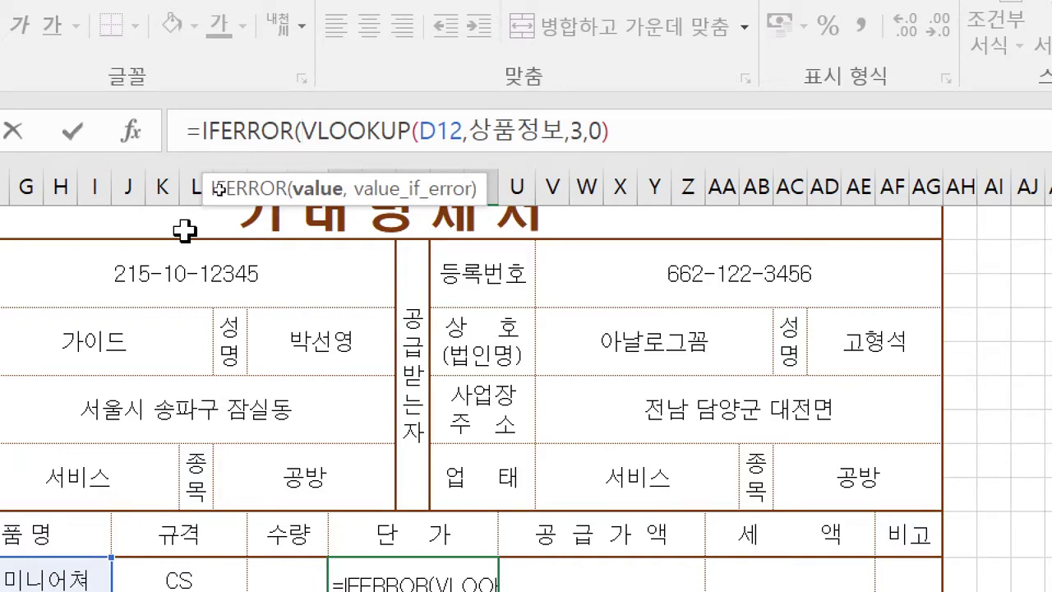
Finish the P12 formula as =IFERROR(VLOOKUP(D12,상품정보,3,0),"") so that errors return an empty text.
key(ctrl)
key(ctrl)
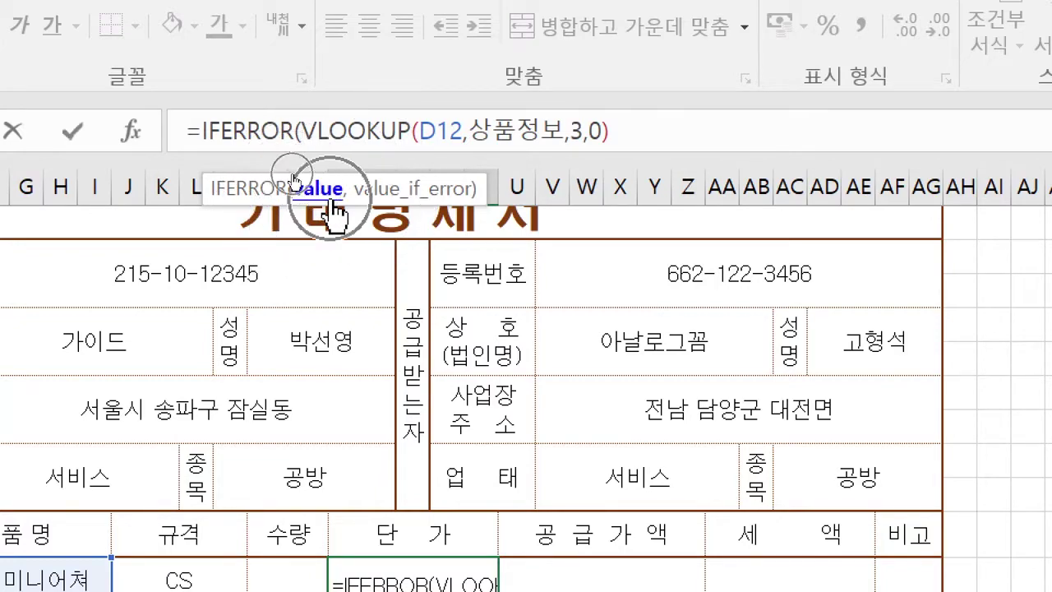
click(655, 131)
key(ctrl)
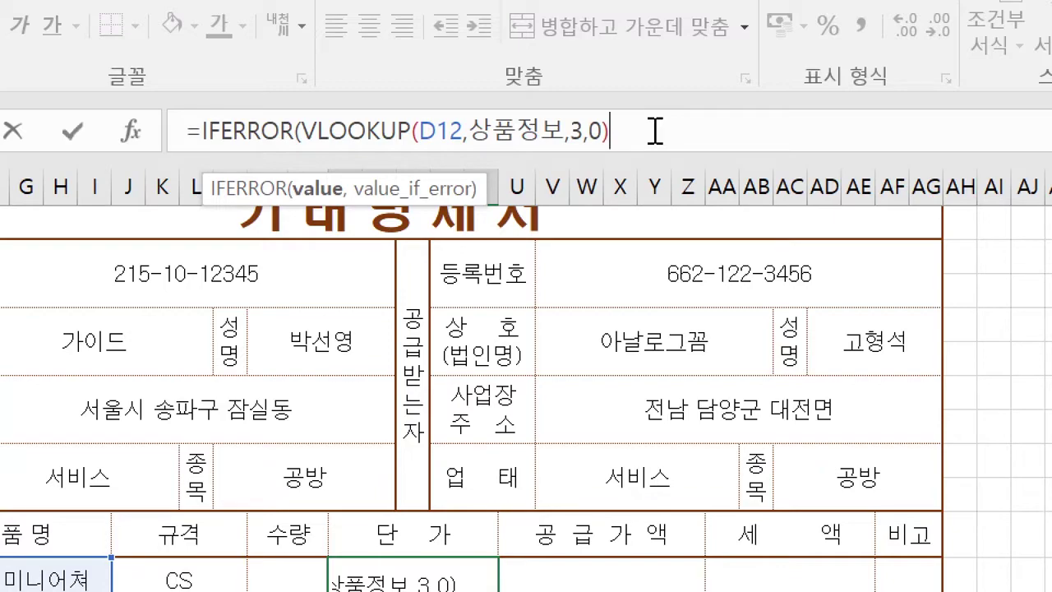
text(,)
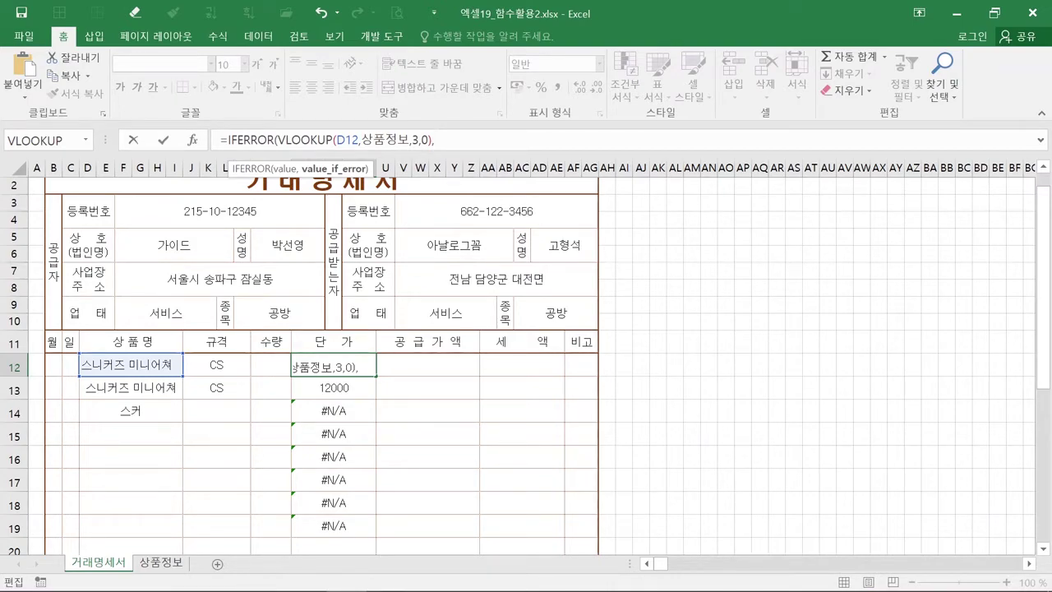
text("")
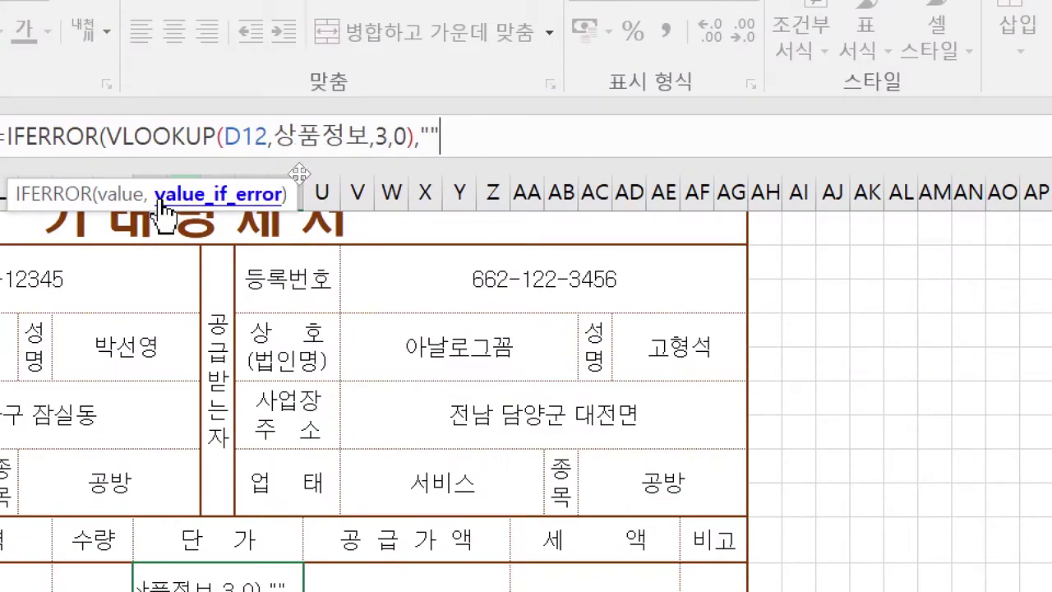
text())
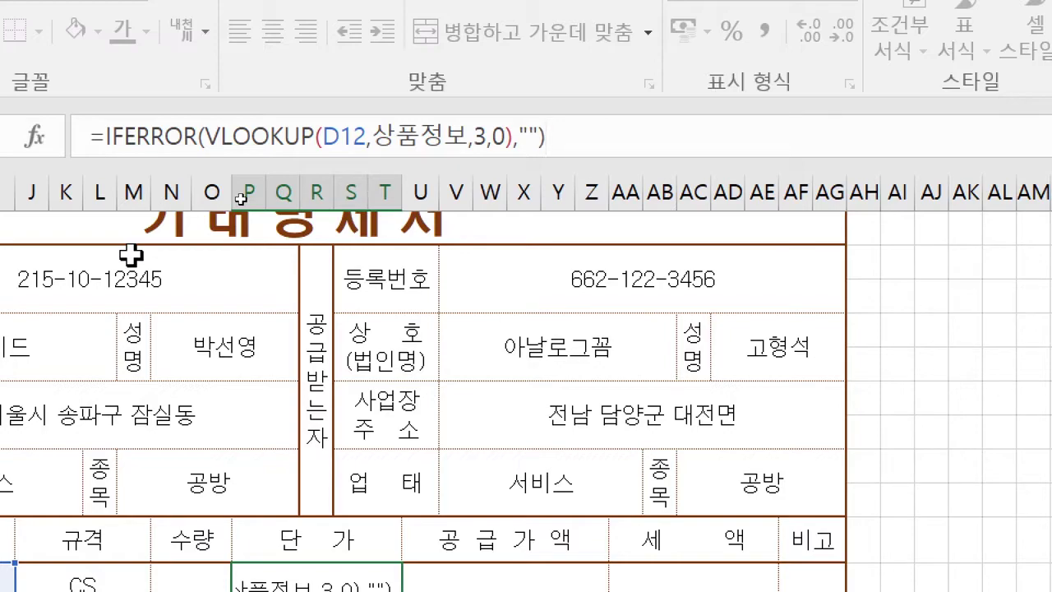
key(Return)
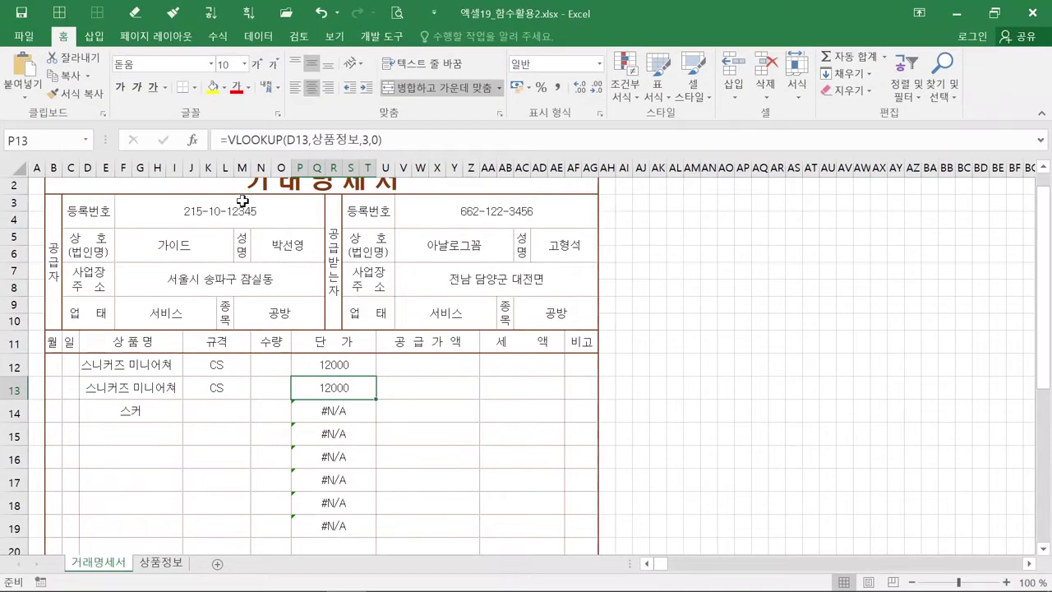
Copy the 단가 formula from P12 down through P19, filling without formatting (서식 없이 채우기).
click(334, 366)
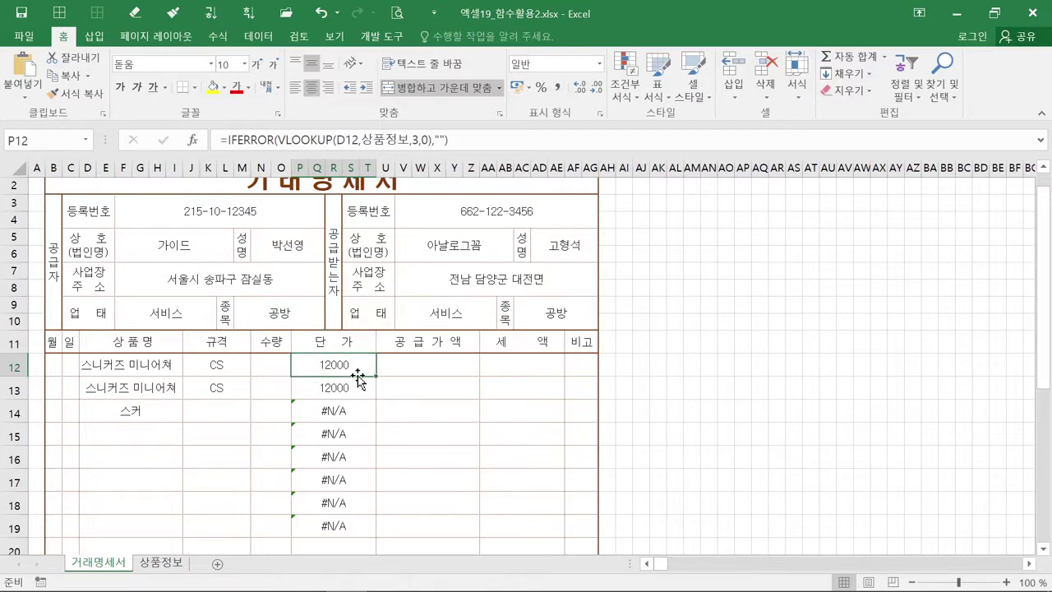
key(ctrl)
key(ctrl)
drag(376, 377, 376, 539)
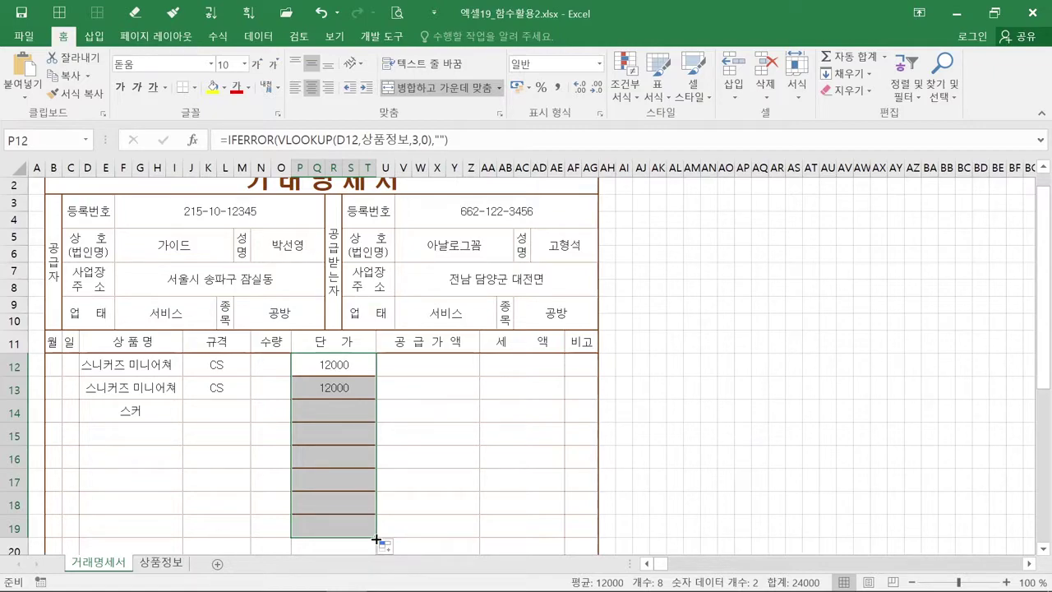
click(385, 546)
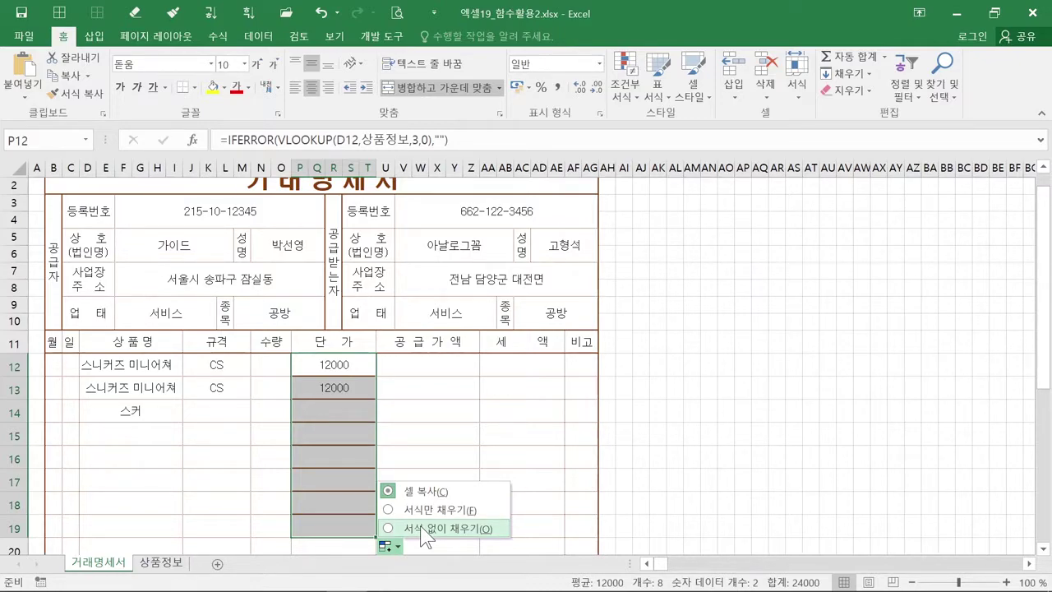
click(419, 525)
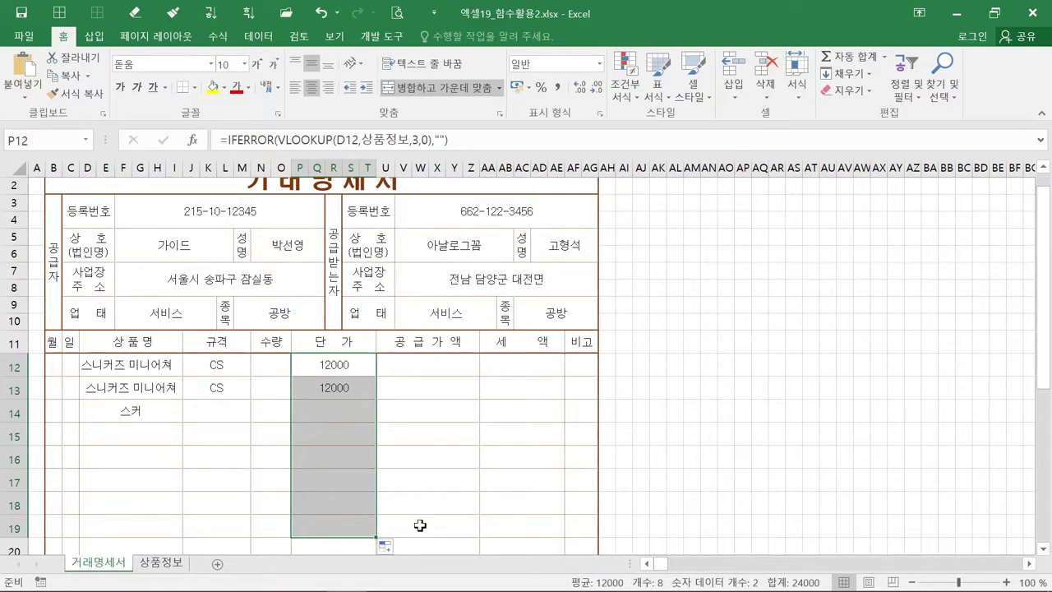
click(419, 525)
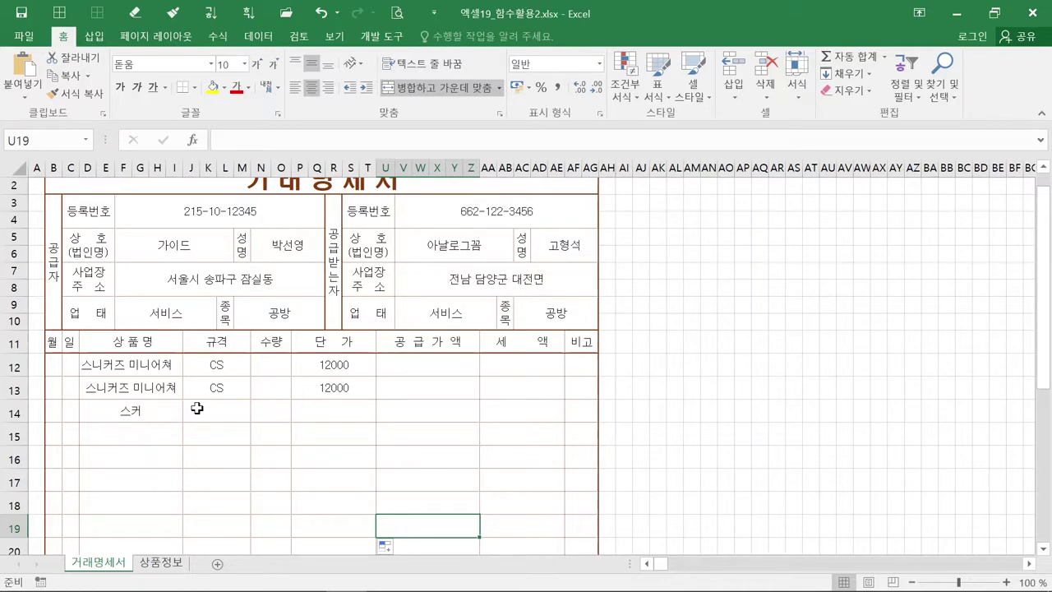
click(147, 418)
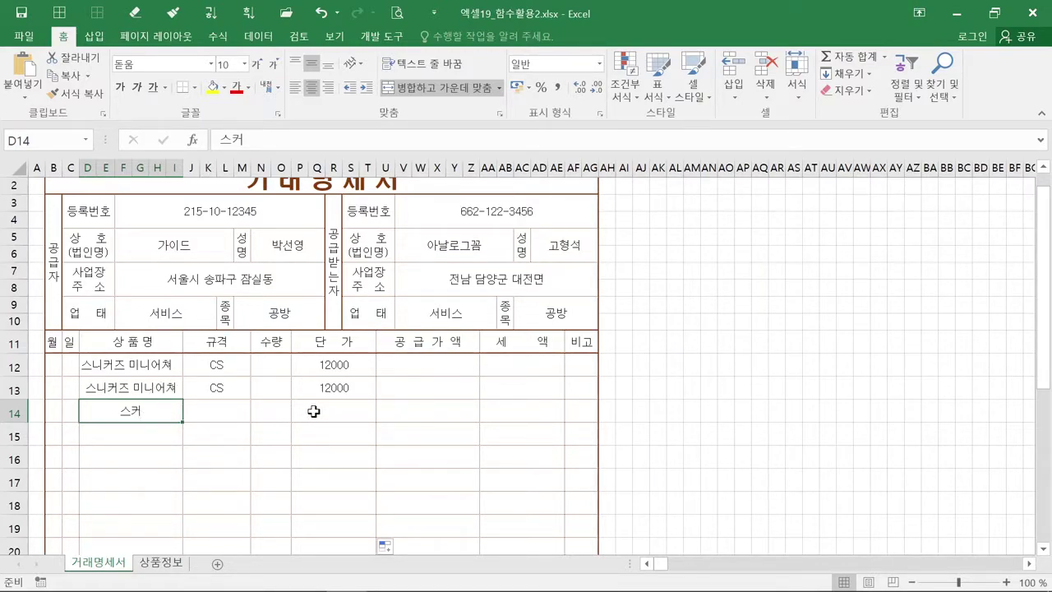
Enter the formula =N12*P12 in the 공급가액 cell U12 to multiply quantity by unit price.
click(420, 361)
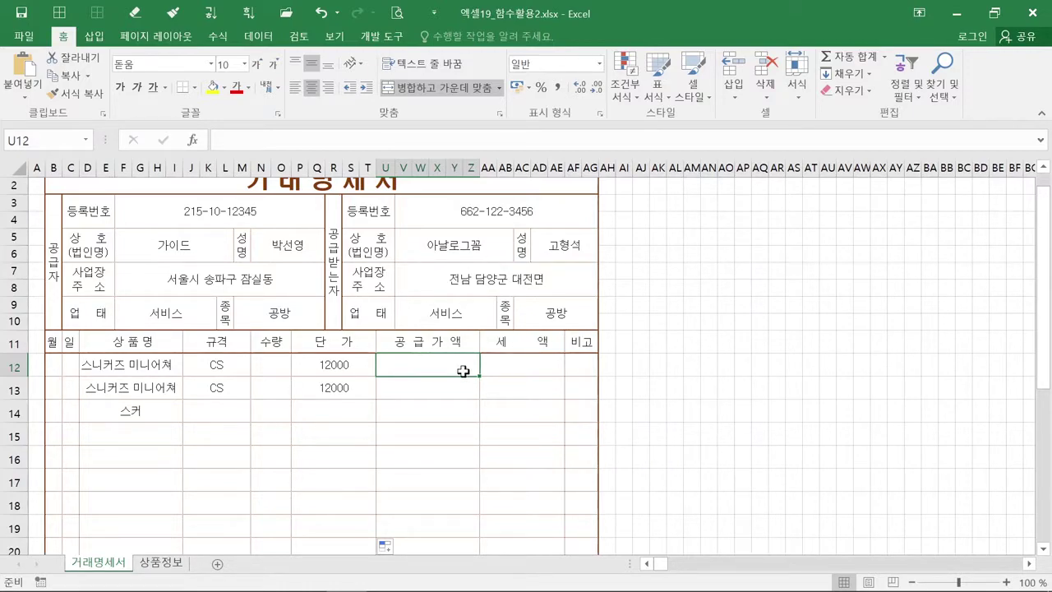
click(414, 370)
text(=)
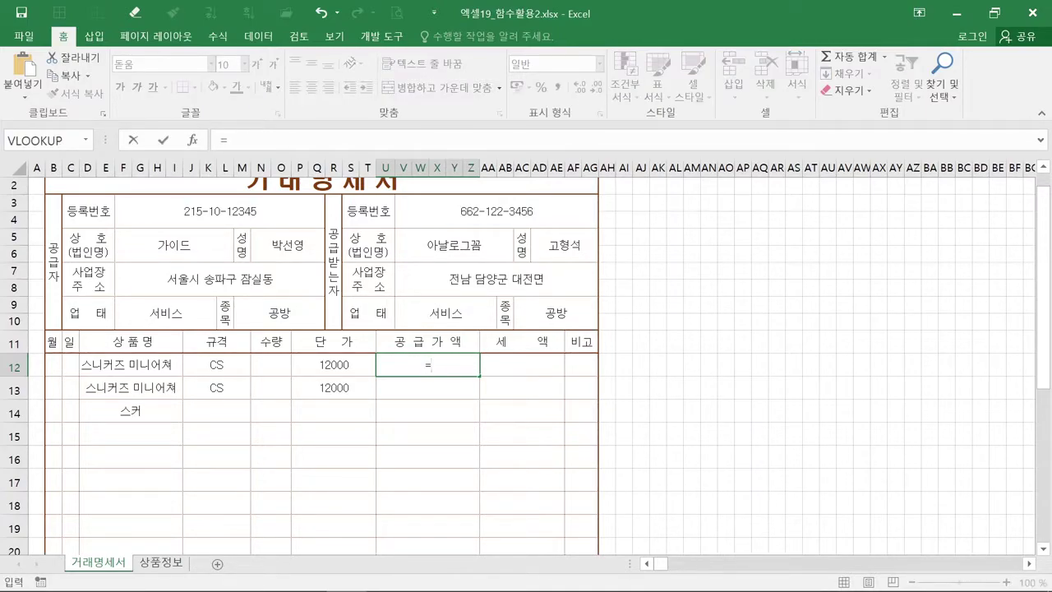
click(277, 366)
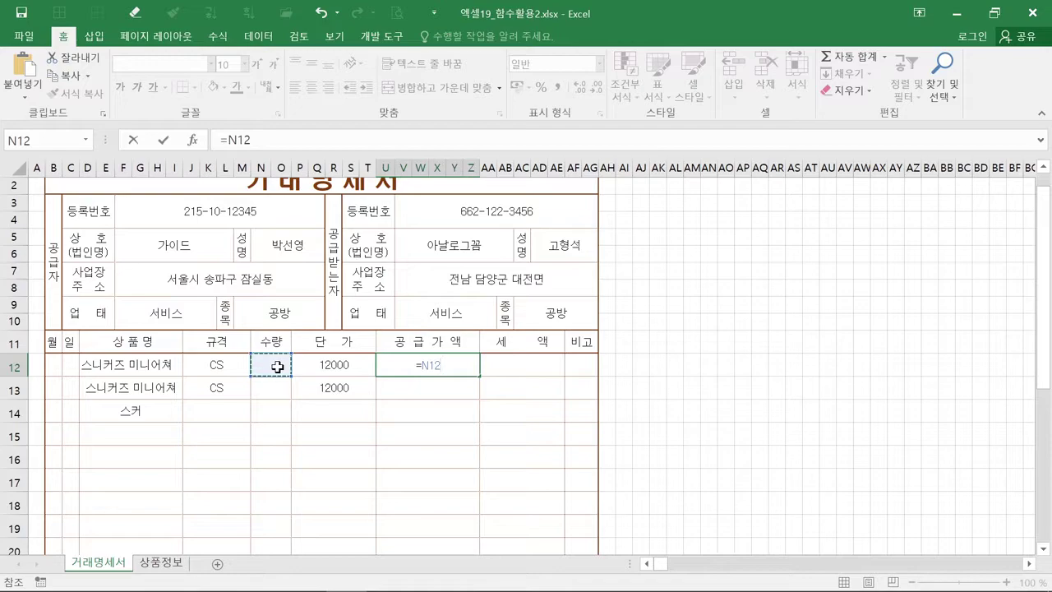
text(*)
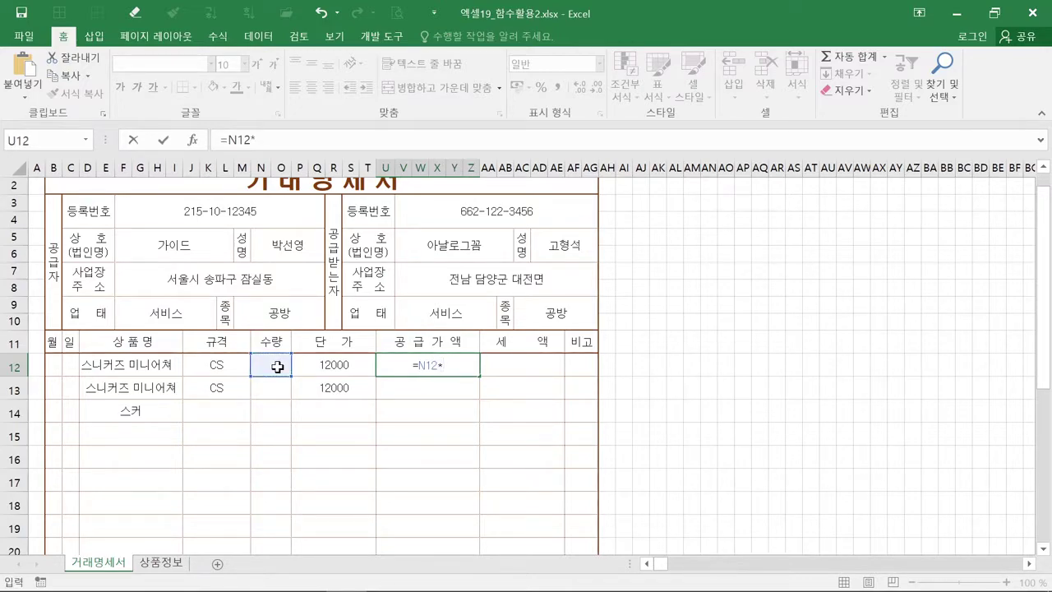
click(303, 370)
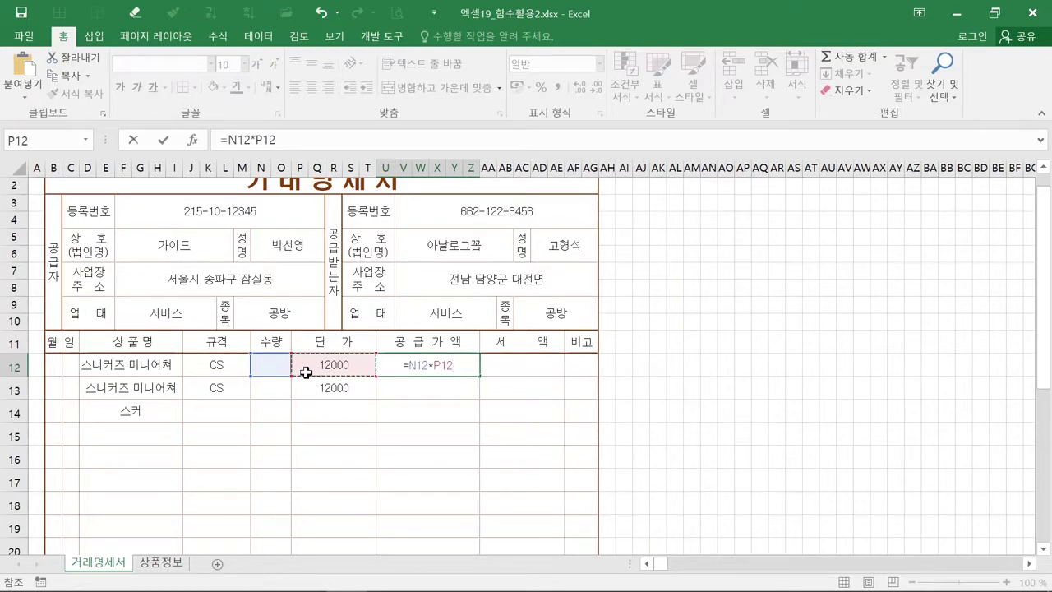
key(ctrl)
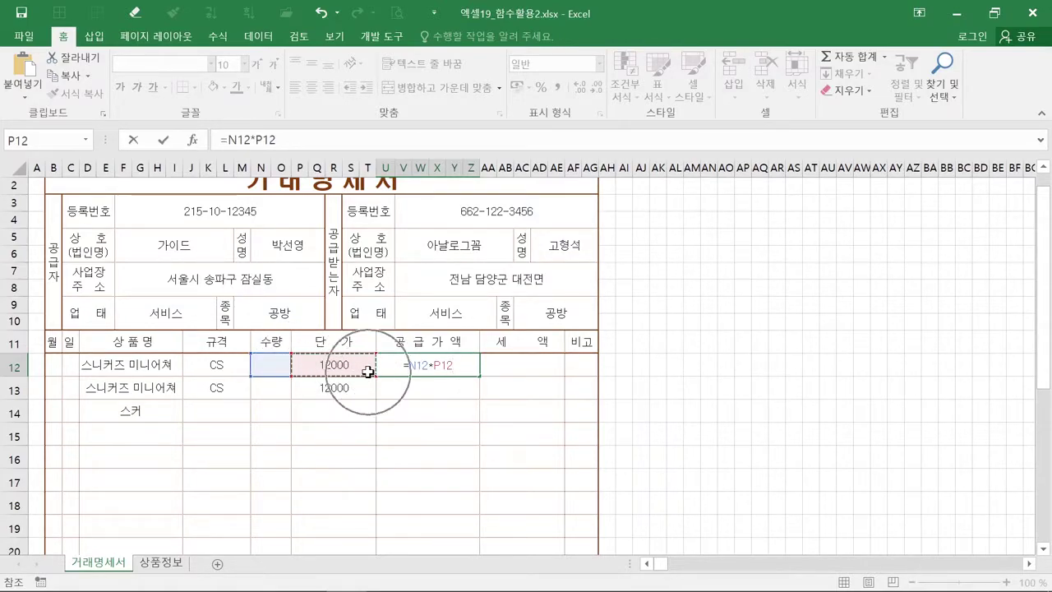
key(Return)
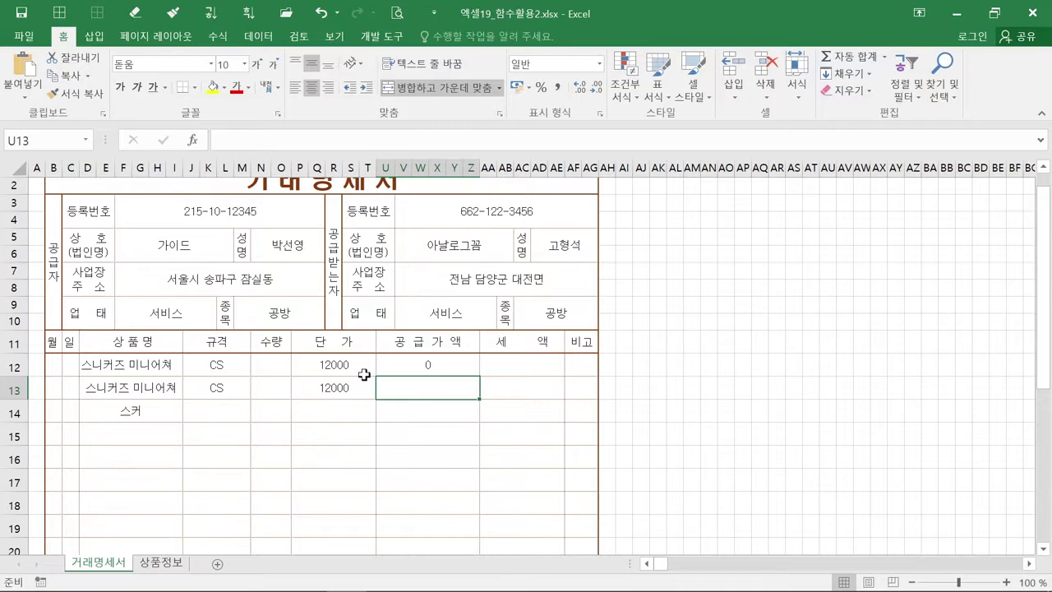
Enter 10 as the 수량 of the first product row in cell N12.
click(274, 367)
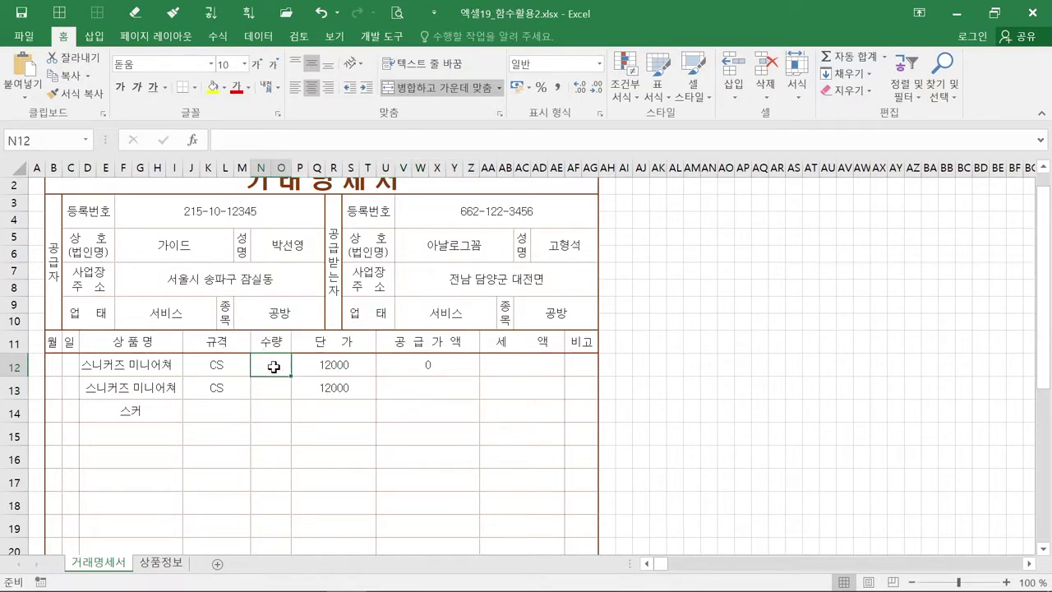
text(10)
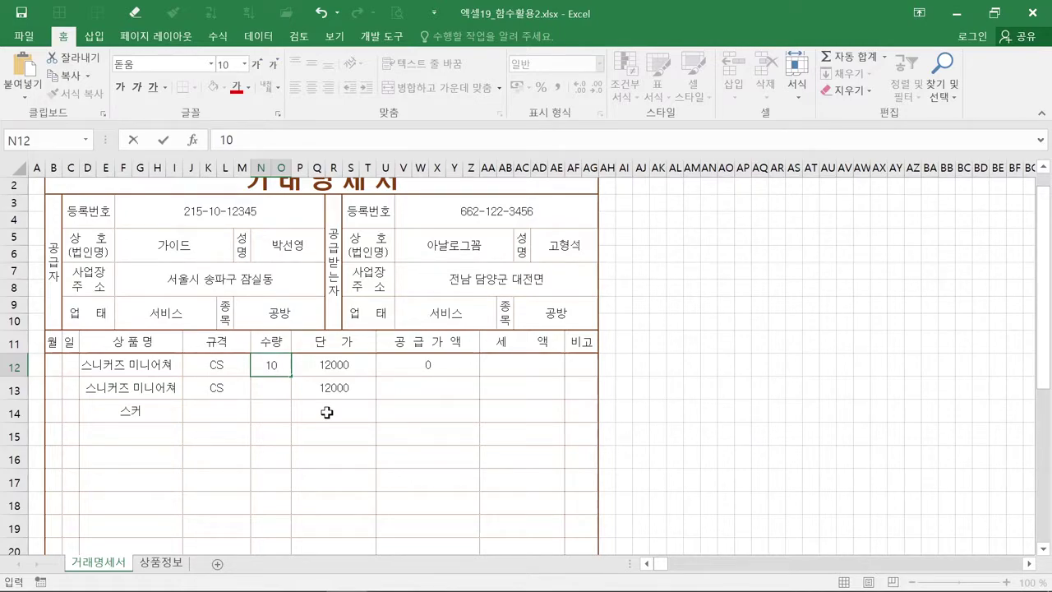
key(Return)
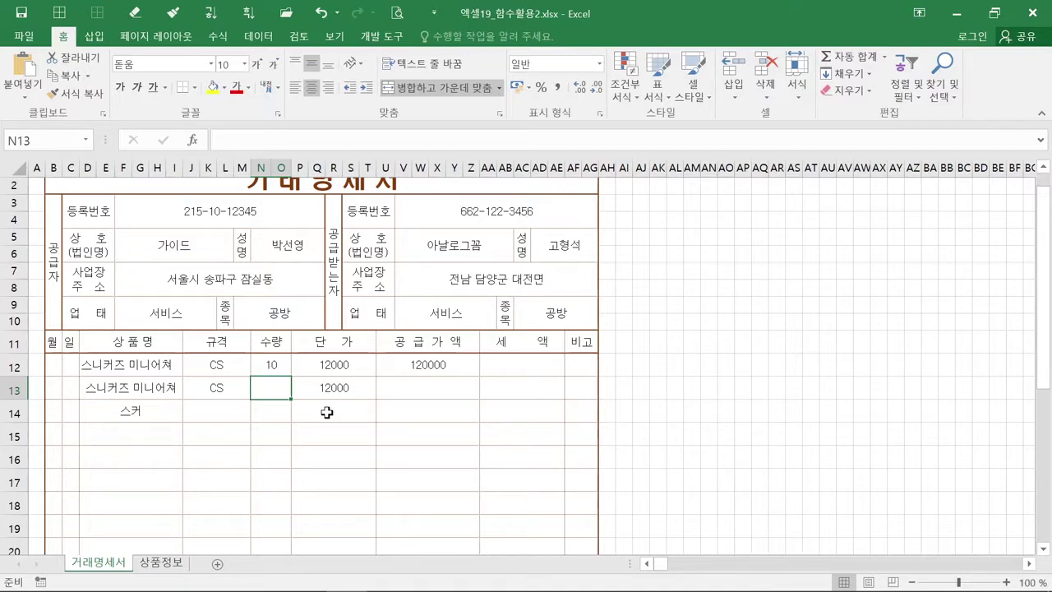
Copy the 공급가액 formula from U12 down through U18, filling without formatting (서식 없이 채우기).
click(428, 373)
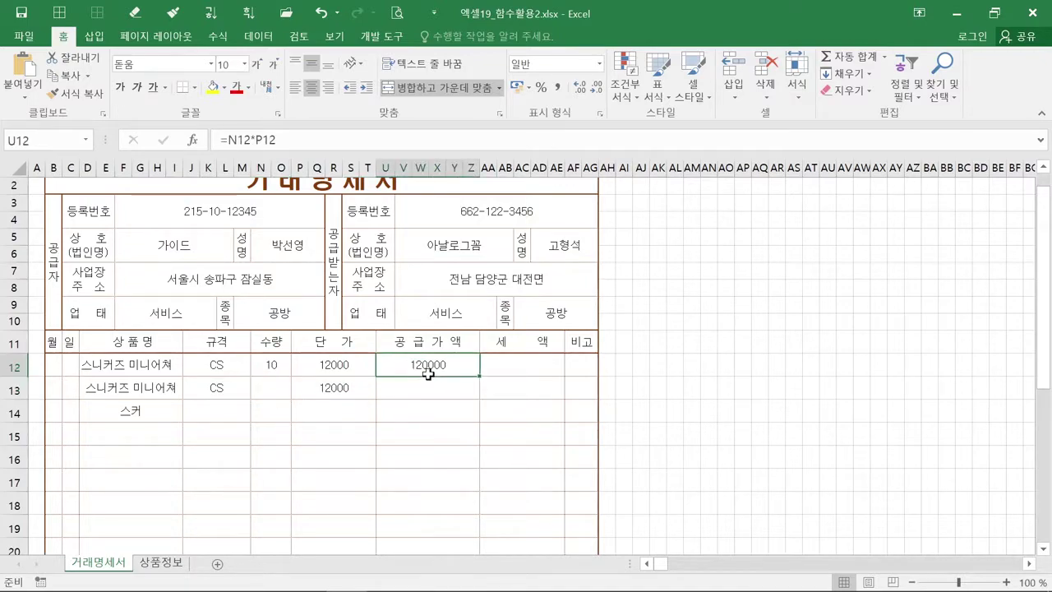
click(428, 373)
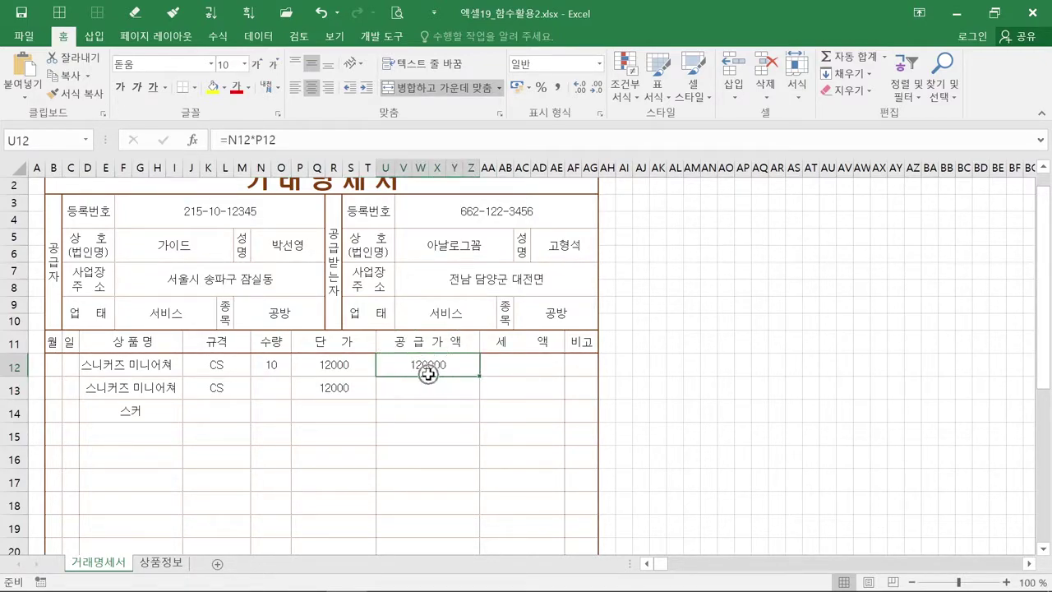
click(479, 377)
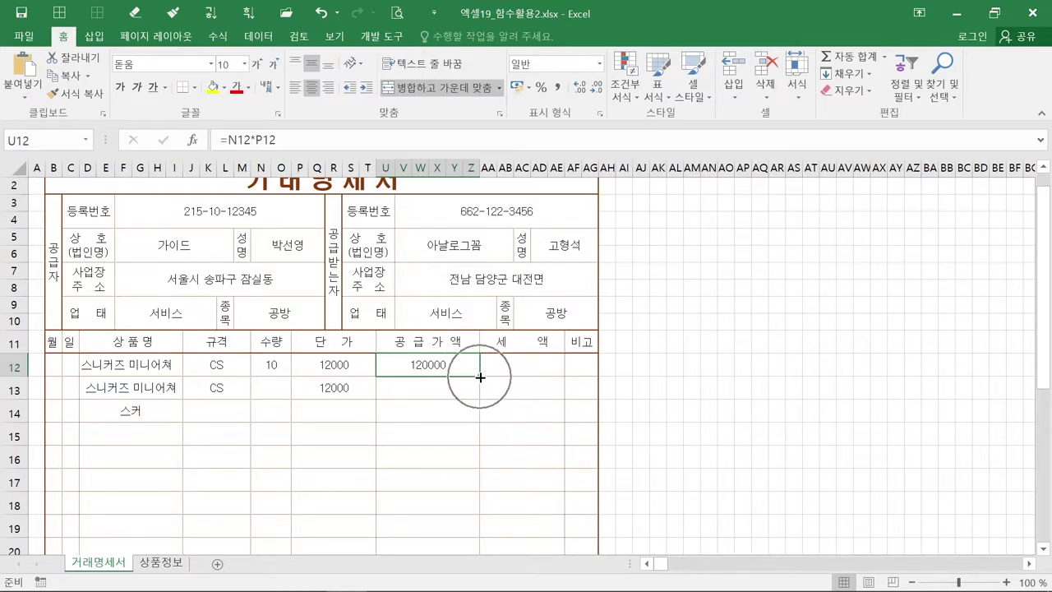
click(480, 376)
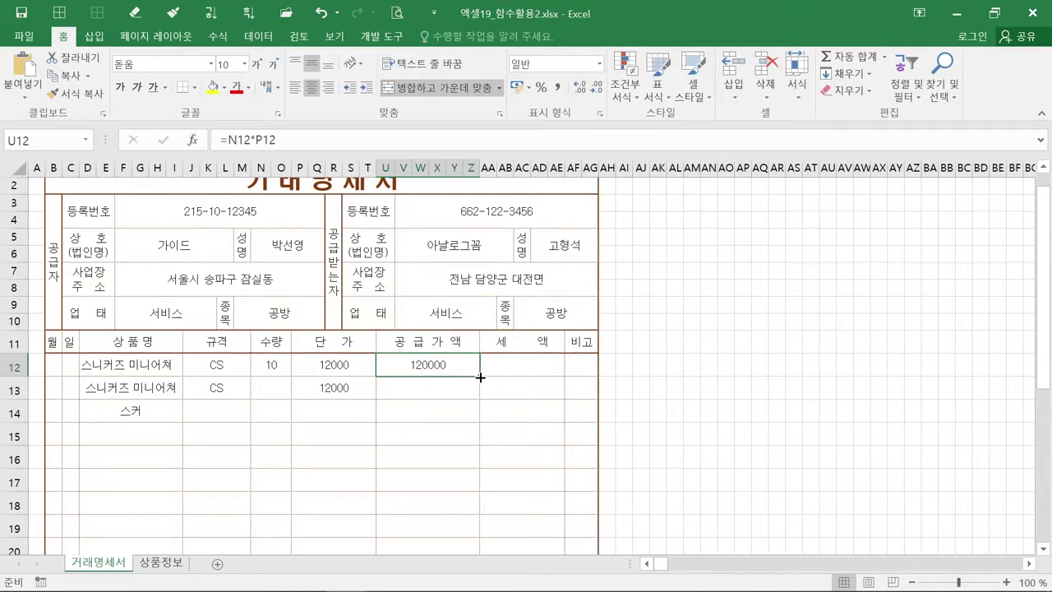
drag(479, 377, 482, 510)
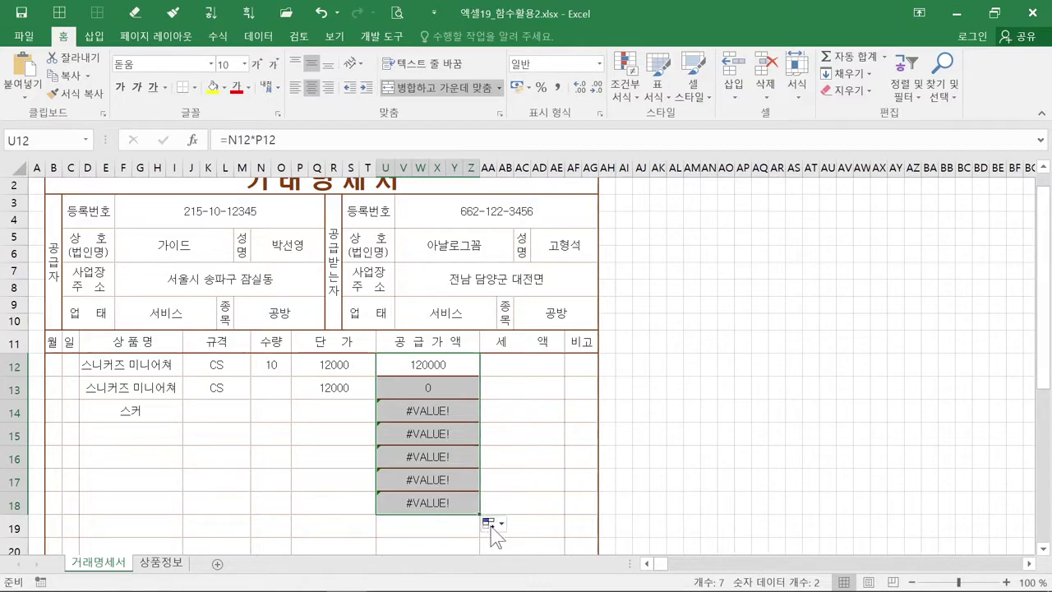
click(491, 528)
click(492, 530)
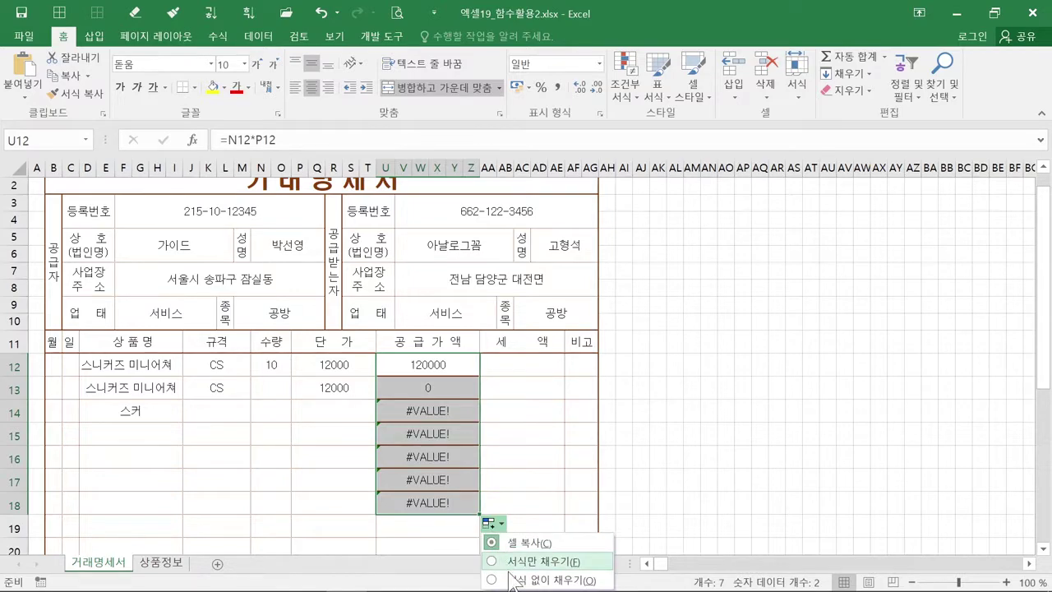
click(512, 580)
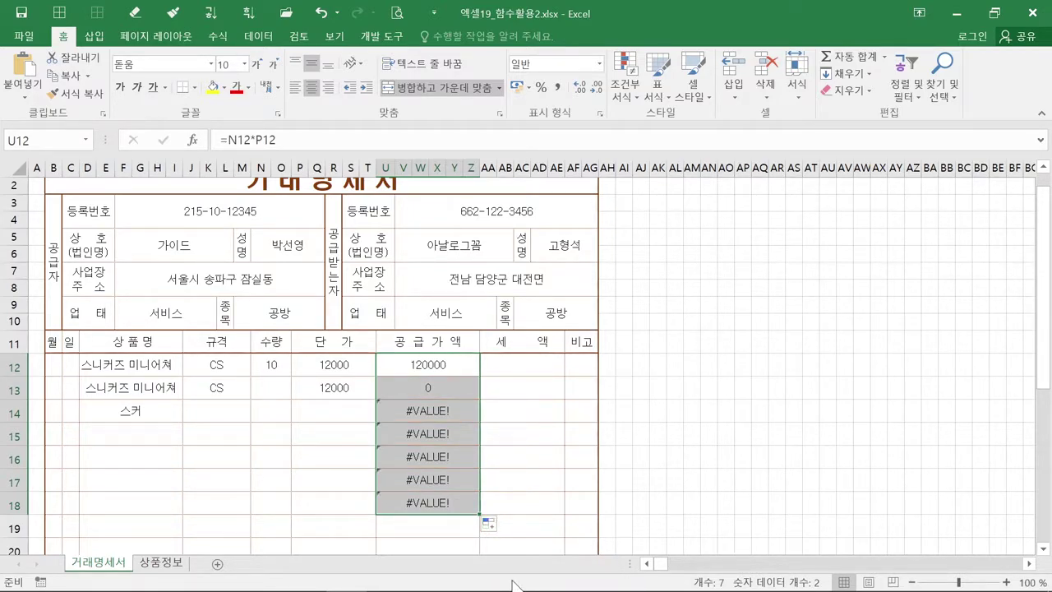
Examine the formulas in the 공급가액 cell U16 and the 단가 cell P16 to find the error's cause.
click(461, 456)
click(462, 456)
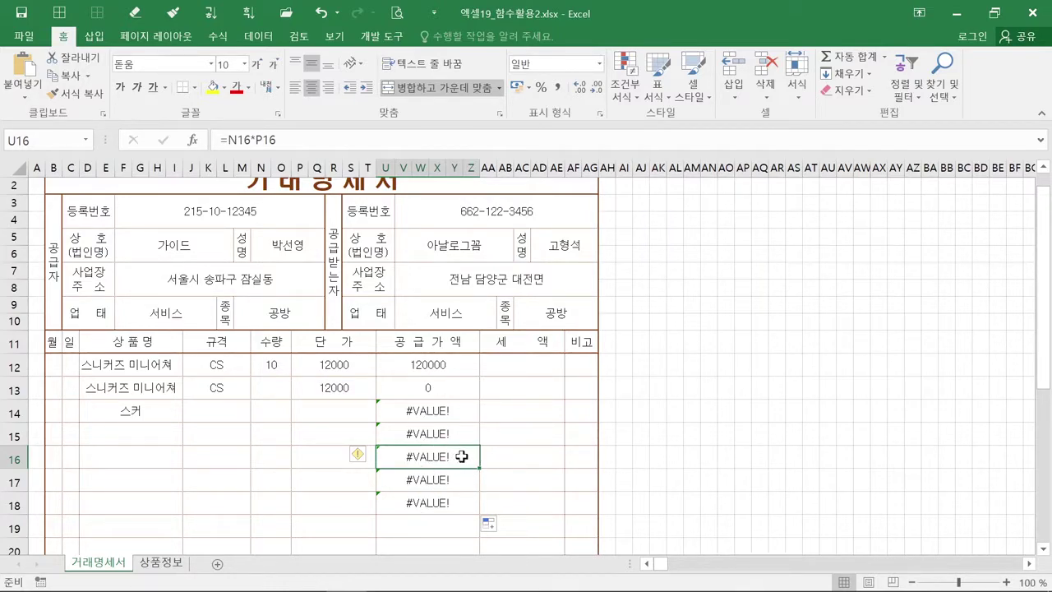
click(328, 459)
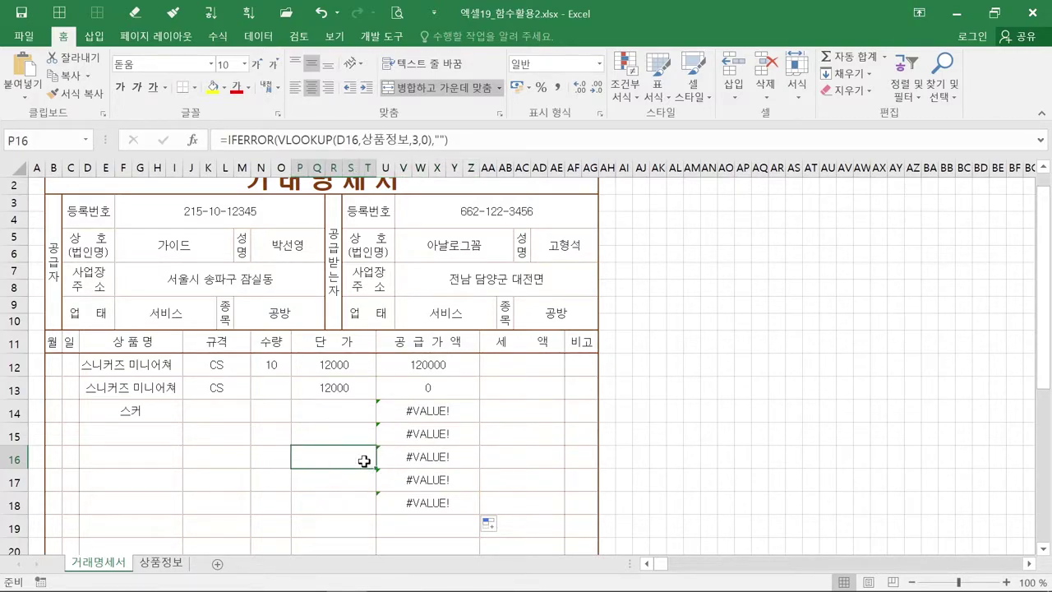
key(ctrl)
key(ctrl)
key(ctrl)
key(ctrl)
key(ctrl)
key(ctrl)
key(ctrl)
key(ctrl)
key(ctrl)
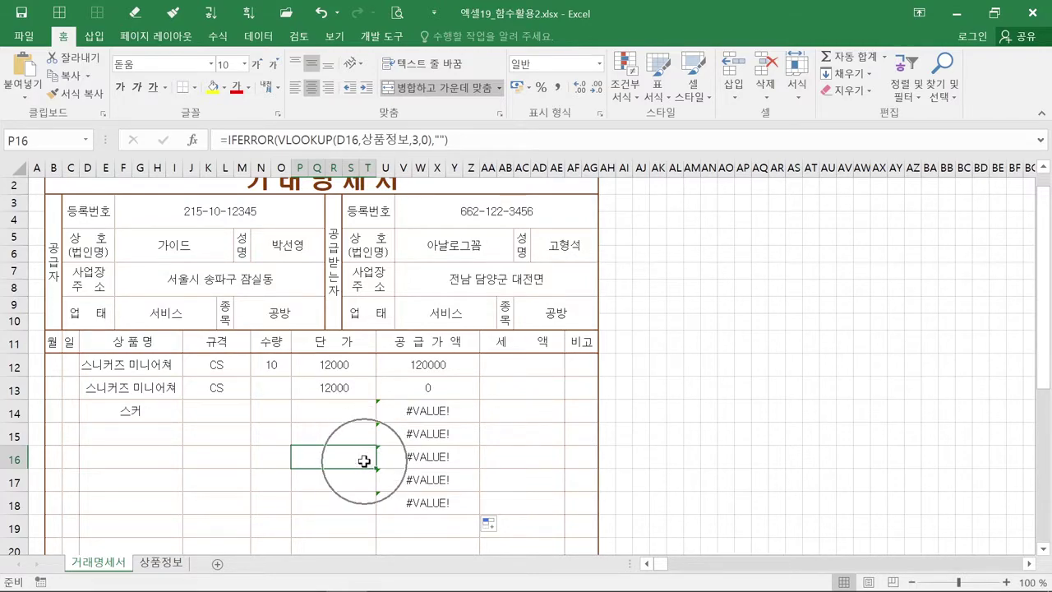
key(ctrl)
key(ctrl)
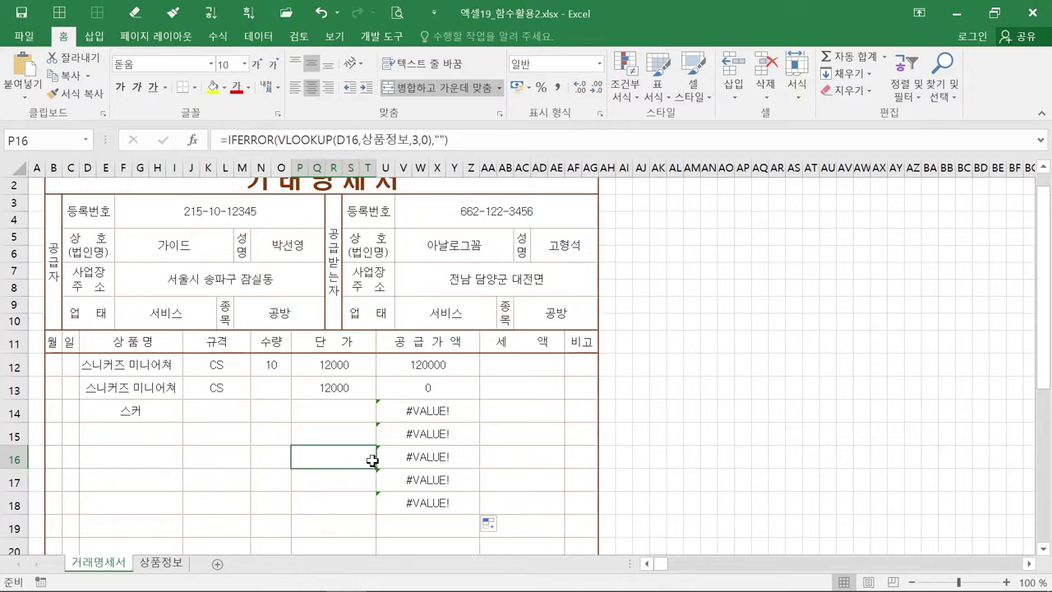
key(ctrl)
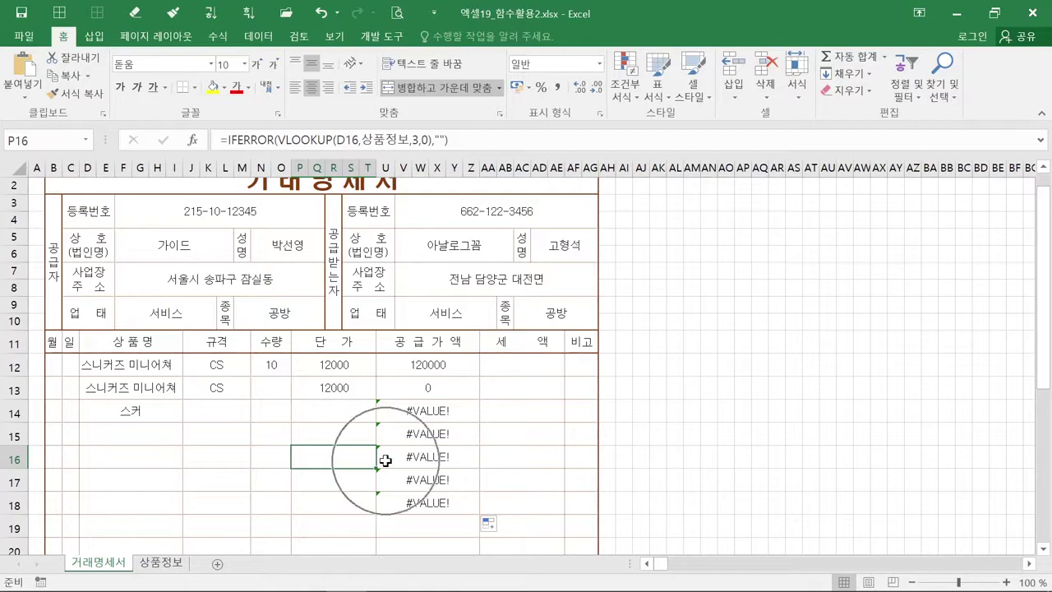
key(ctrl)
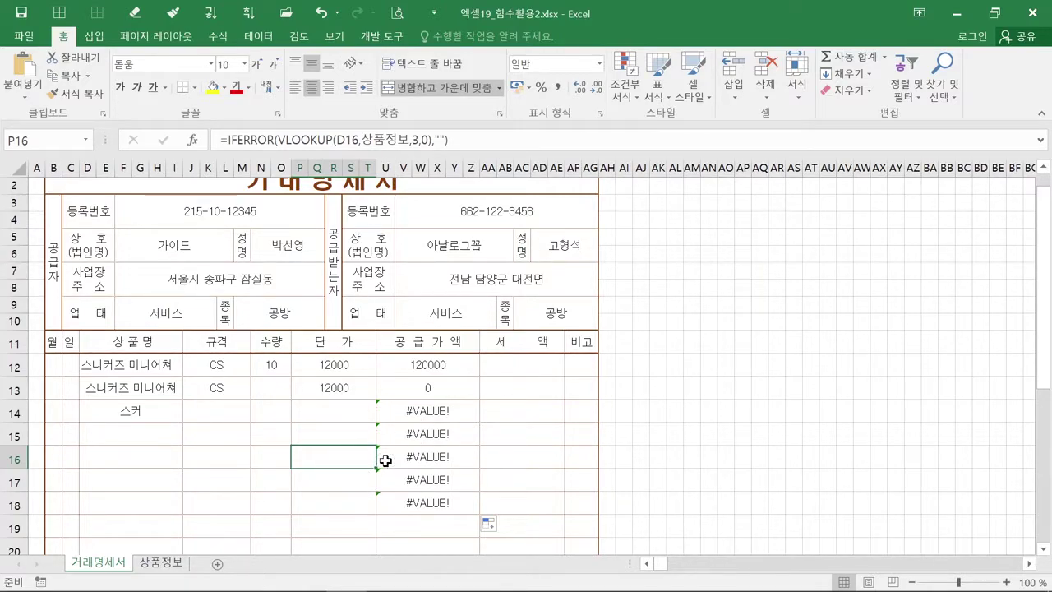
key(ctrl)
Insert the IFERROR function in front of N12*P12 in the 공급가액 formula of cell U12.
click(441, 365)
key(ctrl)
key(ctrl)
key(ctrl)
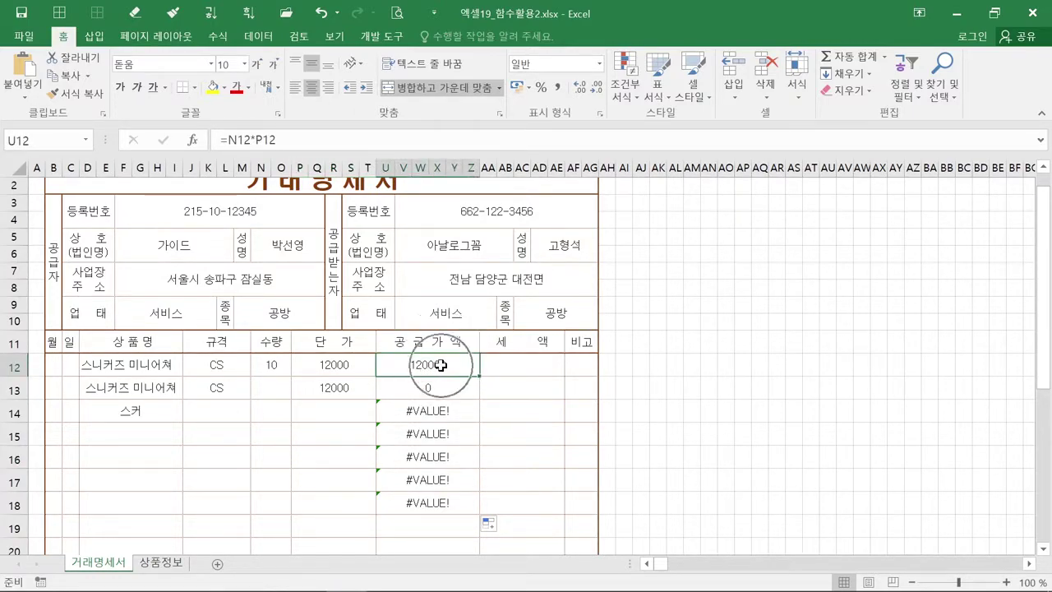
key(ctrl)
key(ctrl)
key(ctrl)
key(ctrl)
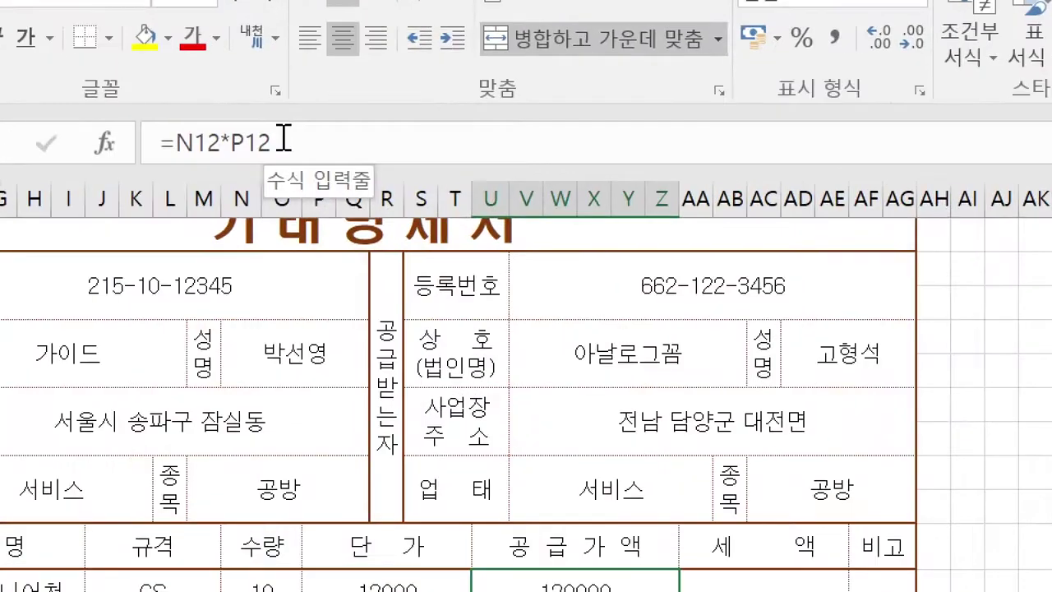
click(227, 140)
key(ctrl)
key(ctrl)
key(ctrl)
key(ctrl)
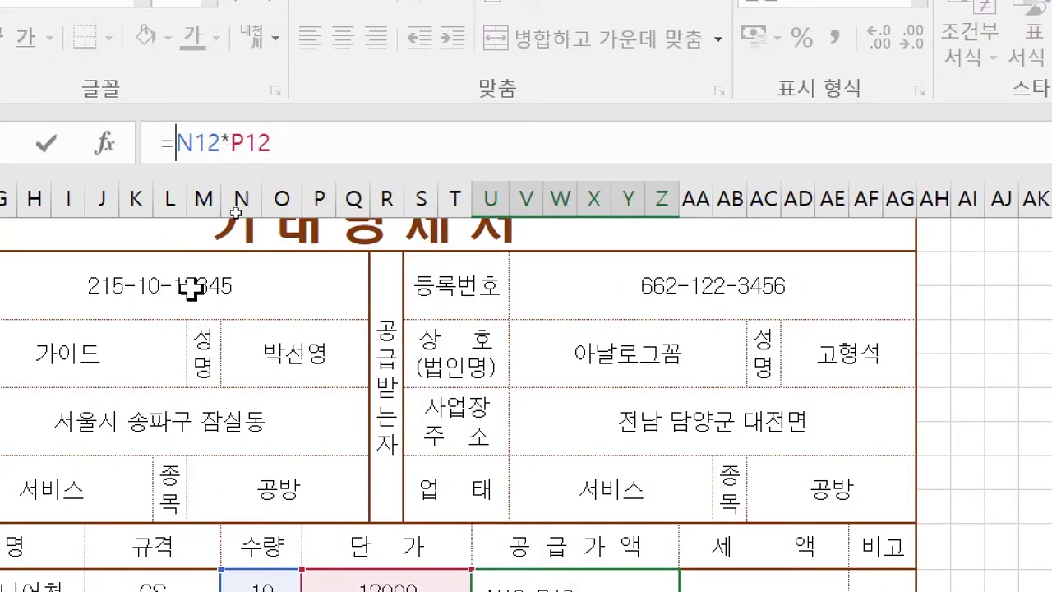
text(i)
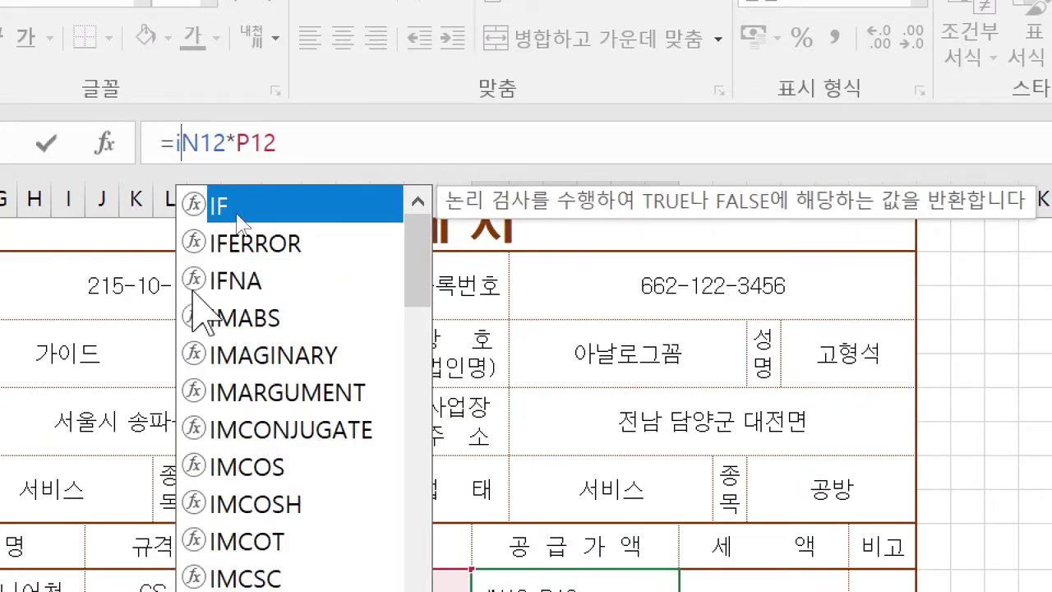
key(Down)
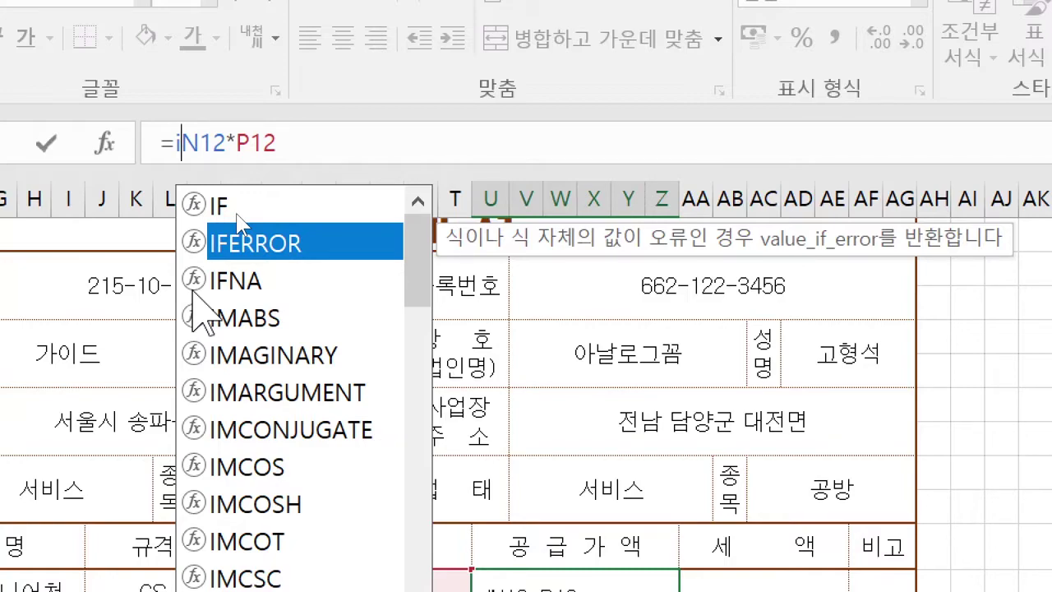
key(Up)
key(Down)
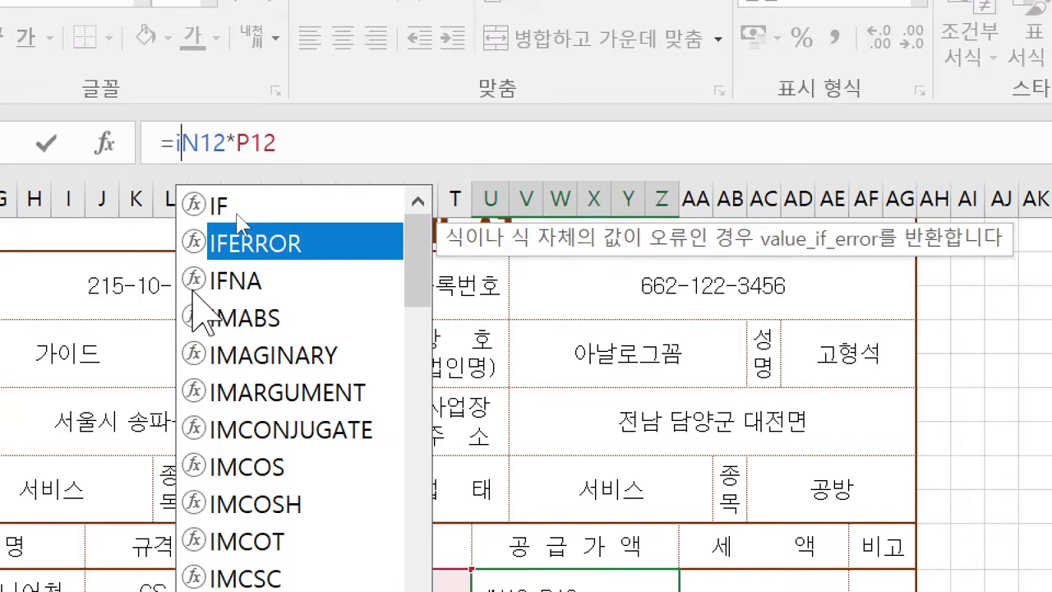
double_click(337, 243)
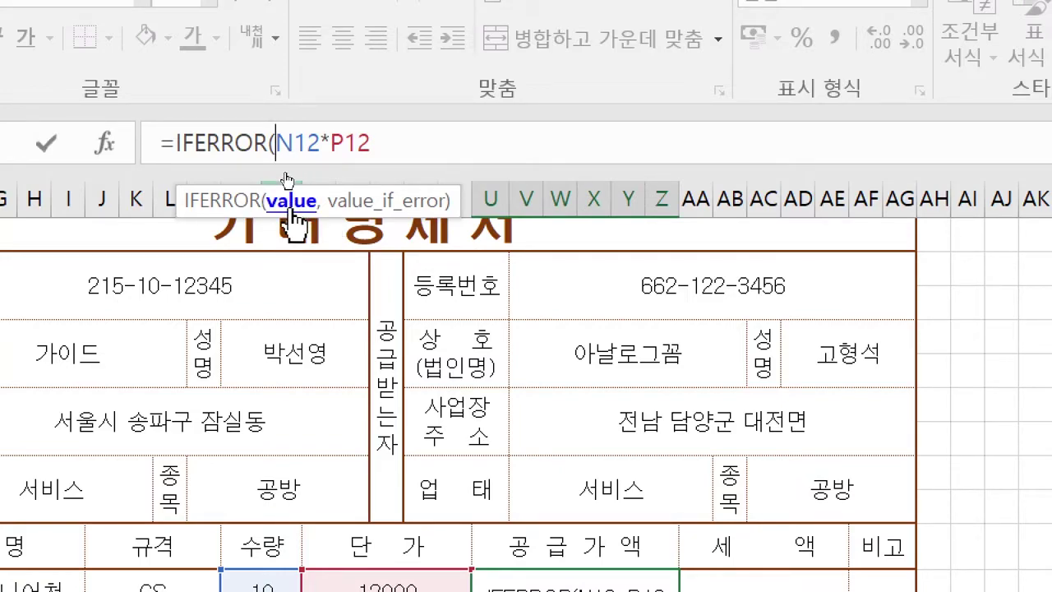
Finish the U12 formula as =IFERROR(N12*P12,"") so that errors return an empty text.
click(292, 212)
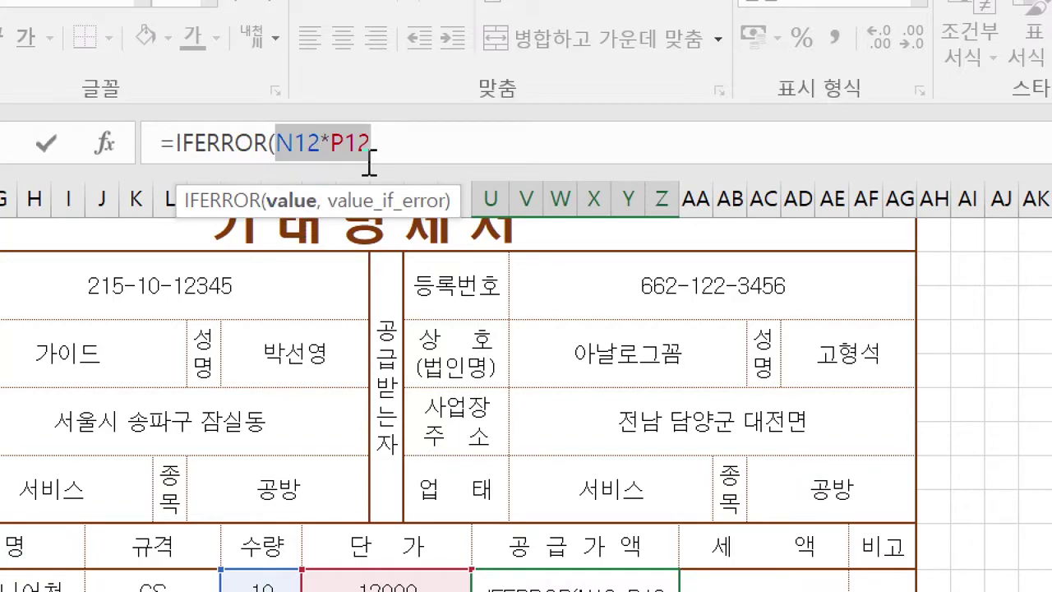
click(403, 143)
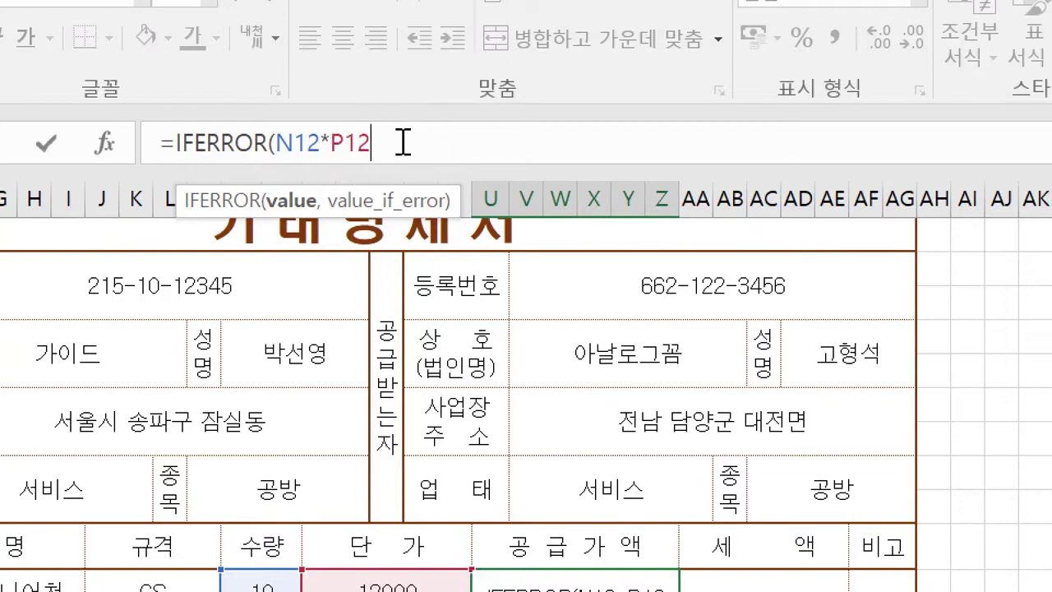
text(,)
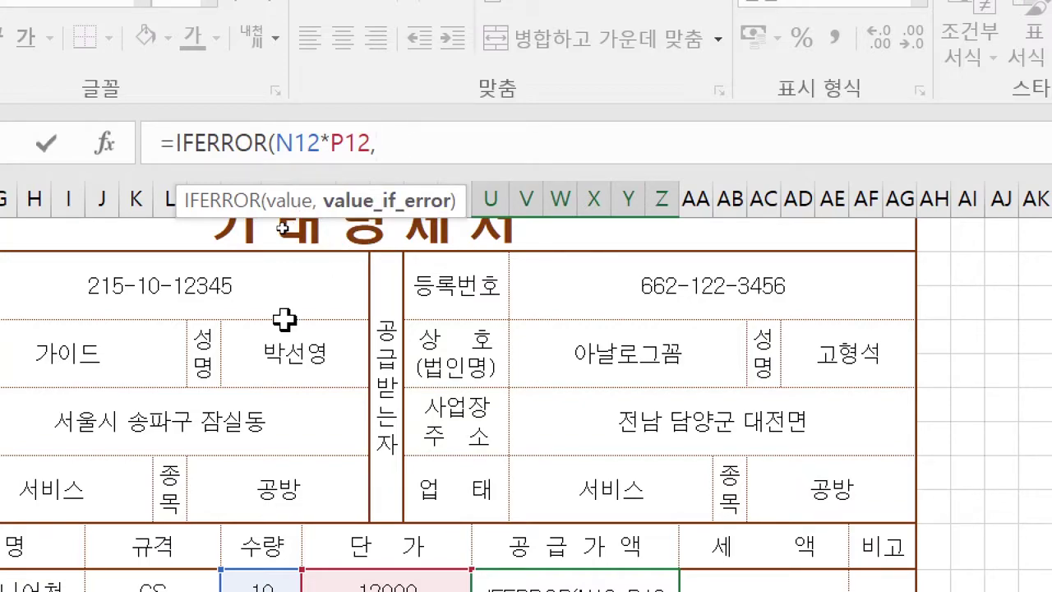
text("")
text())
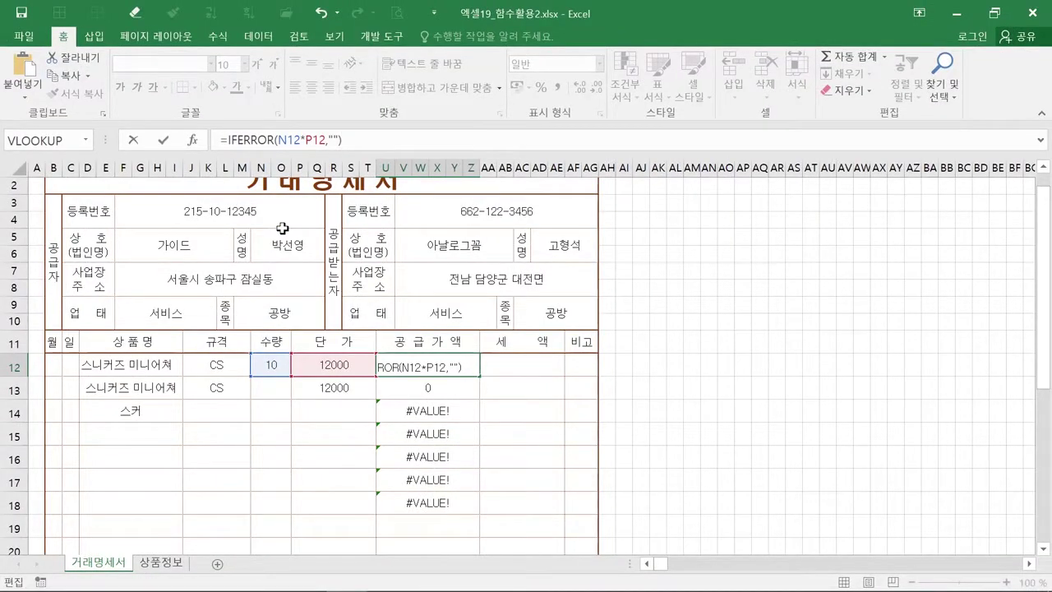
key(Return)
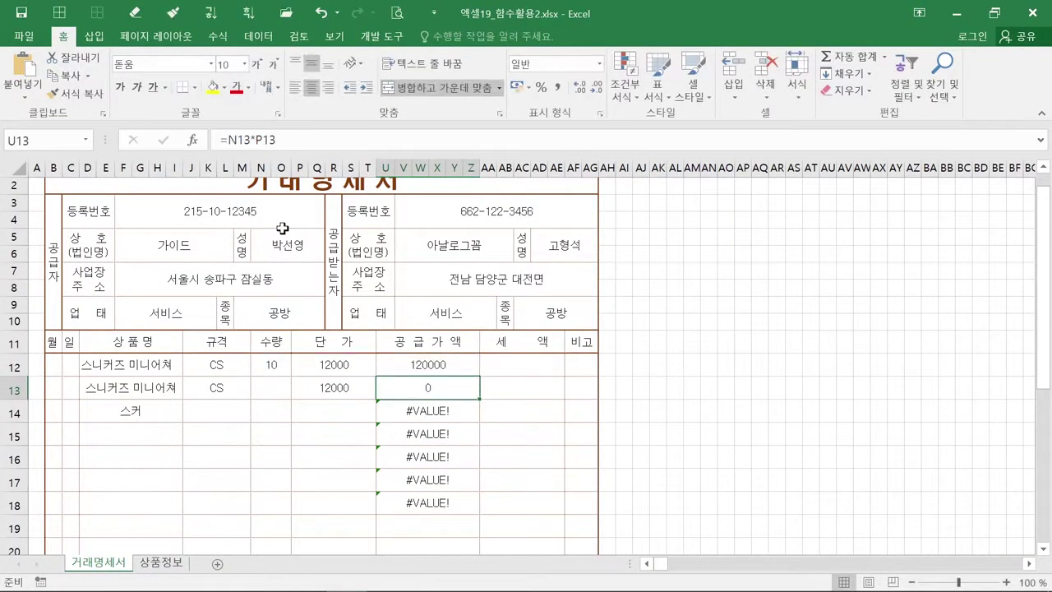
Copy the IFERROR formula from the 공급가액 cell U12 down through U19, filling without formatting (서식 없이 채우기).
click(468, 364)
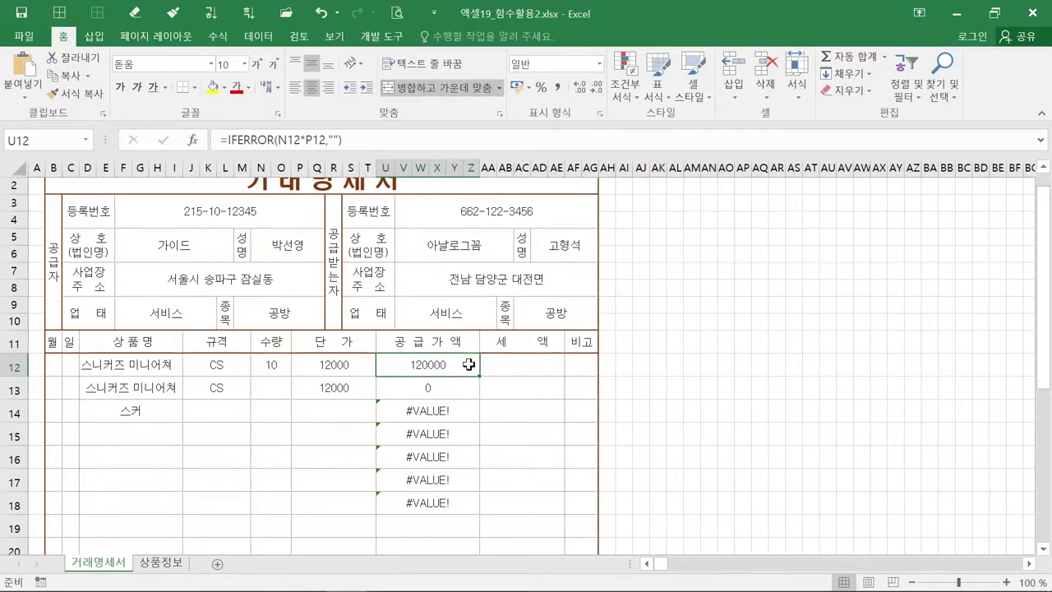
drag(481, 376, 486, 544)
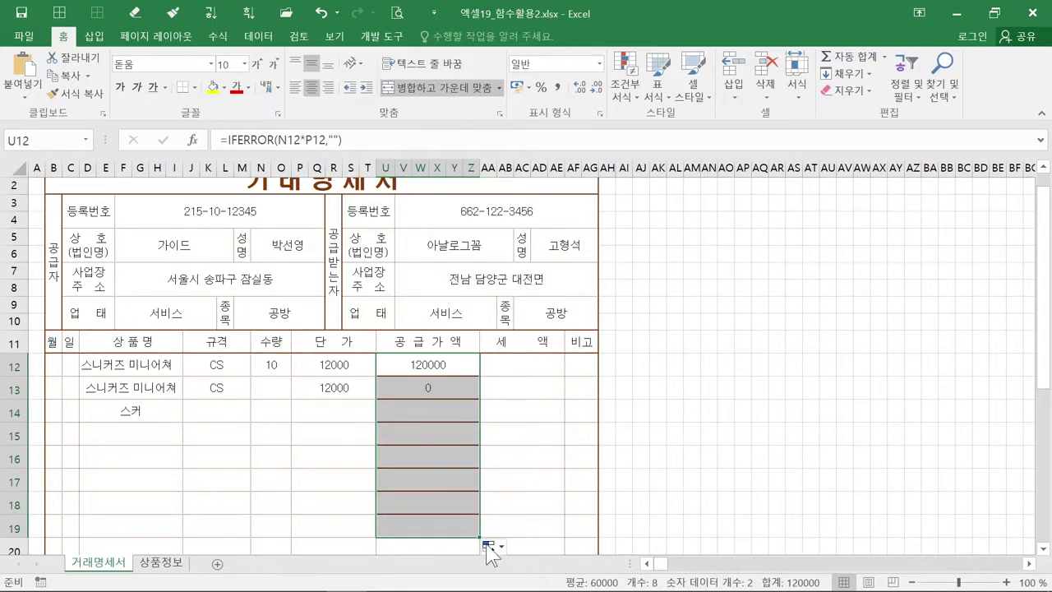
click(486, 545)
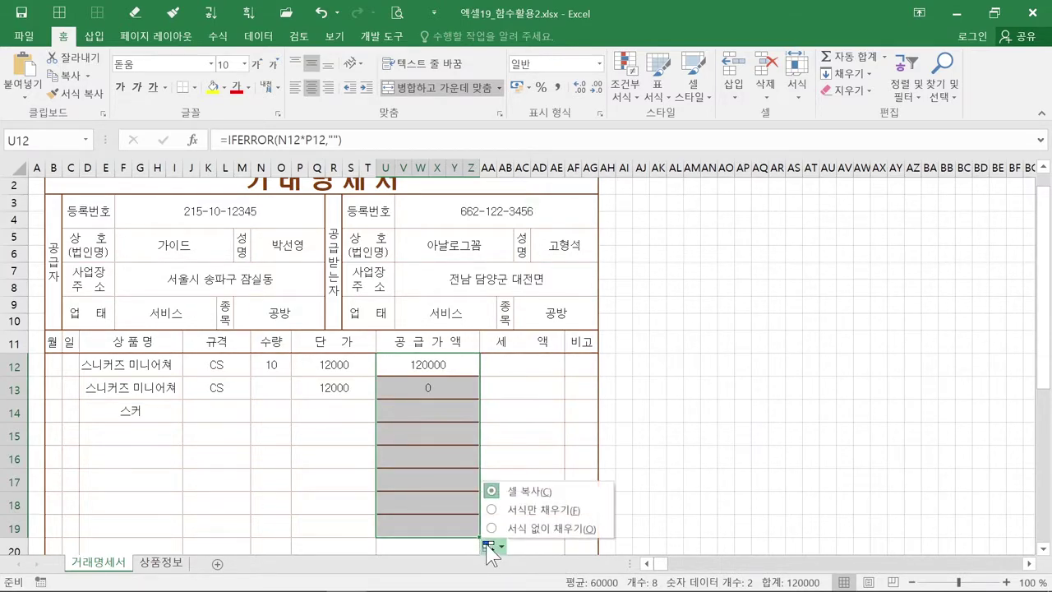
click(532, 528)
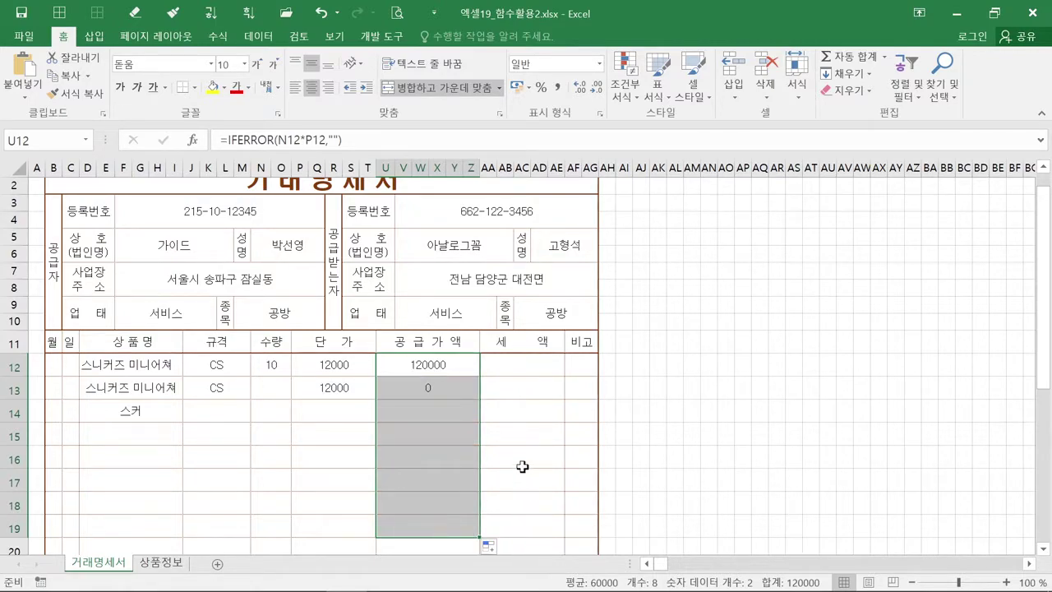
Start an IFERROR formula in the 세액 cell AA12.
click(544, 367)
key(ctrl)
key(ctrl)
key(ctrl)
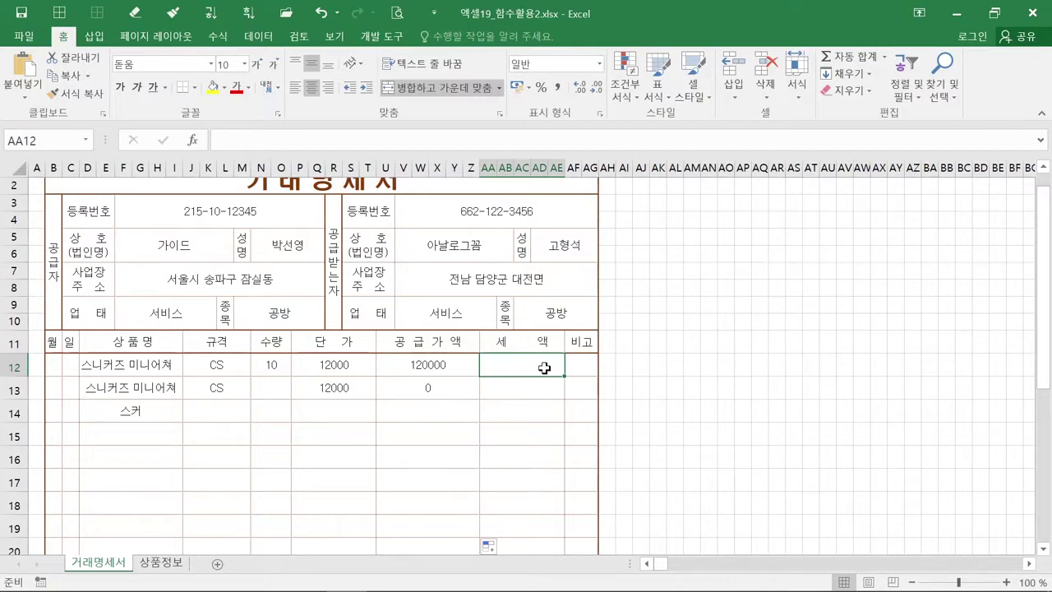
text(=)
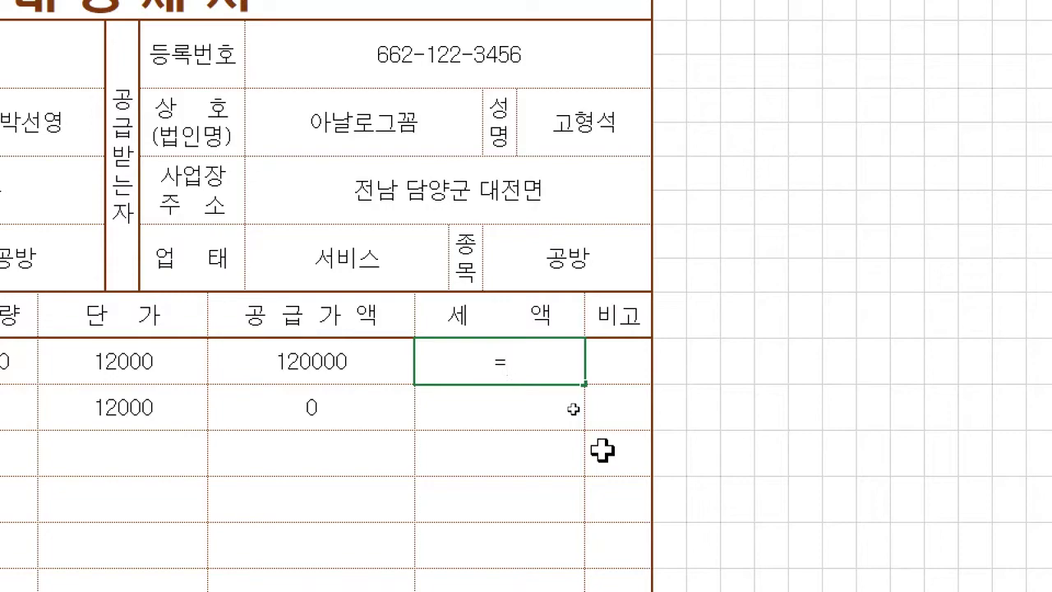
text(i)
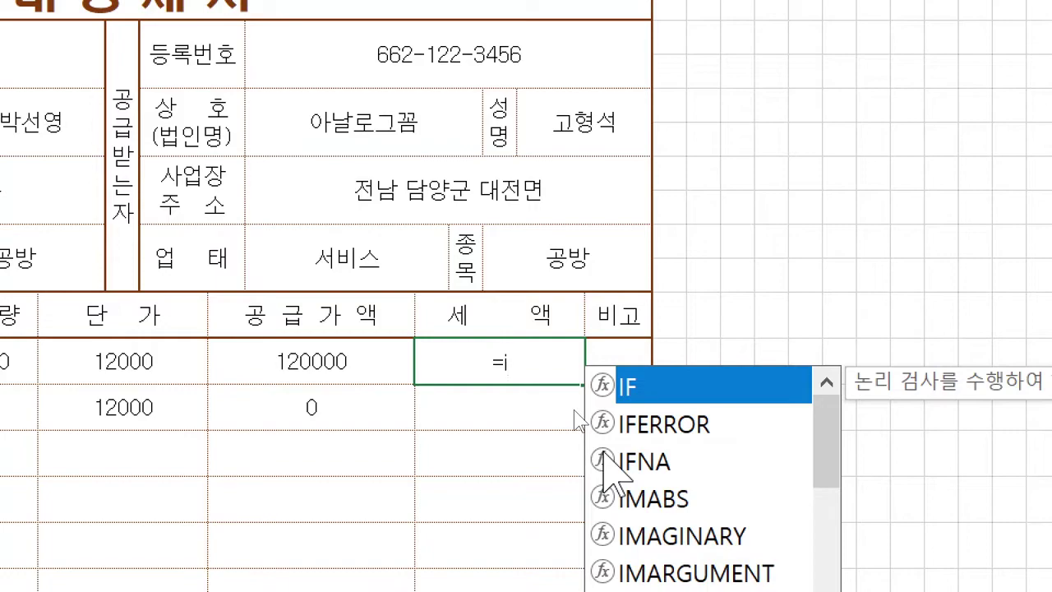
click(712, 425)
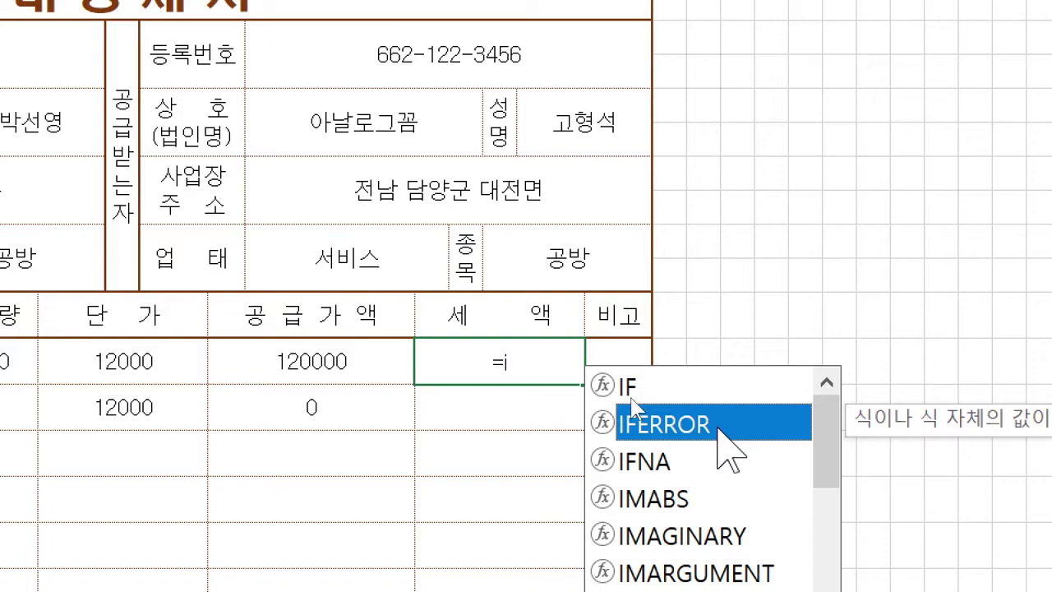
click(717, 428)
click(717, 427)
double_click(717, 427)
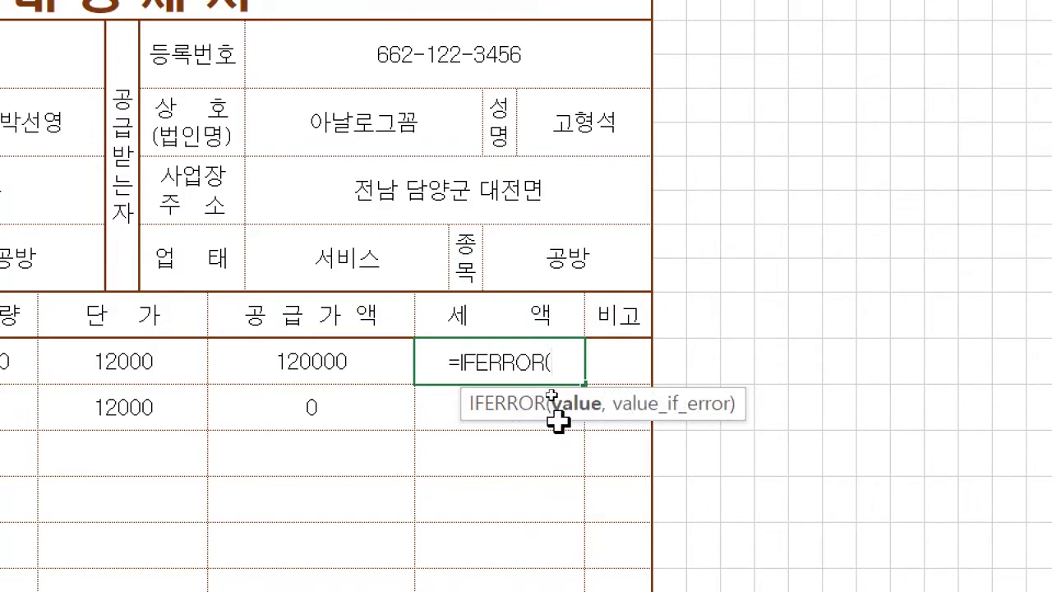
key(ctrl)
key(ctrl)
key(ctrl)
key(ctrl)
key(ctrl)
key(ctrl)
key(ctrl)
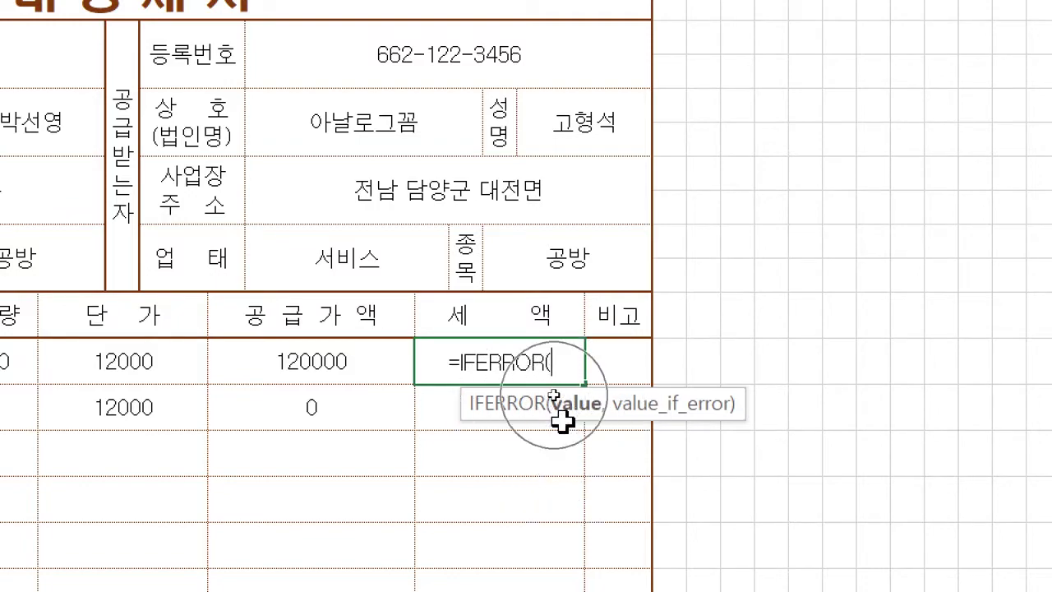
key(ctrl)
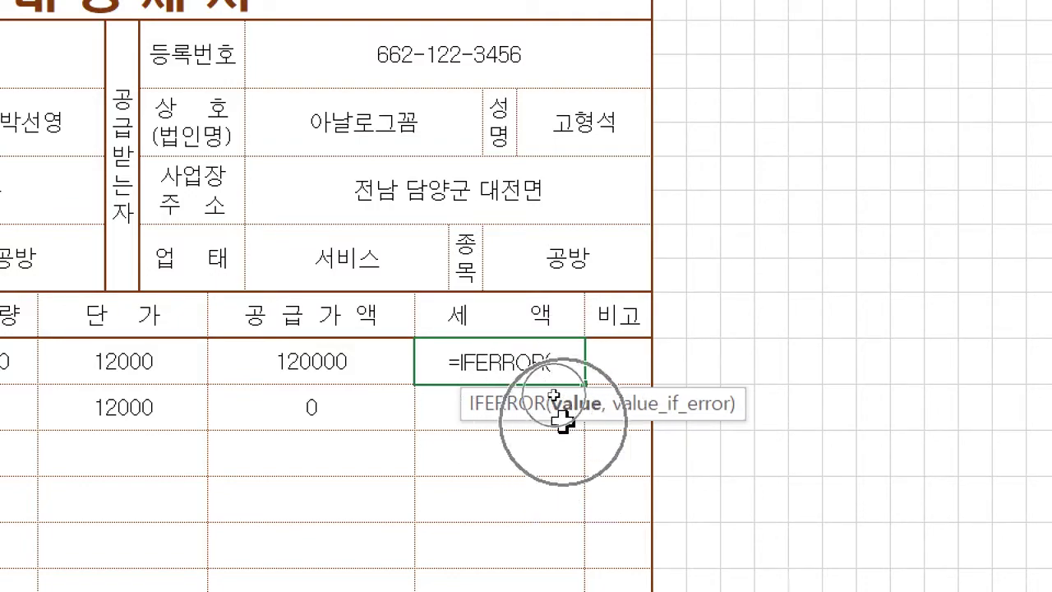
Complete the 세액 formula in AA12 as =IFERROR(U12*10%,"") to take 10% of the supply amount.
click(342, 356)
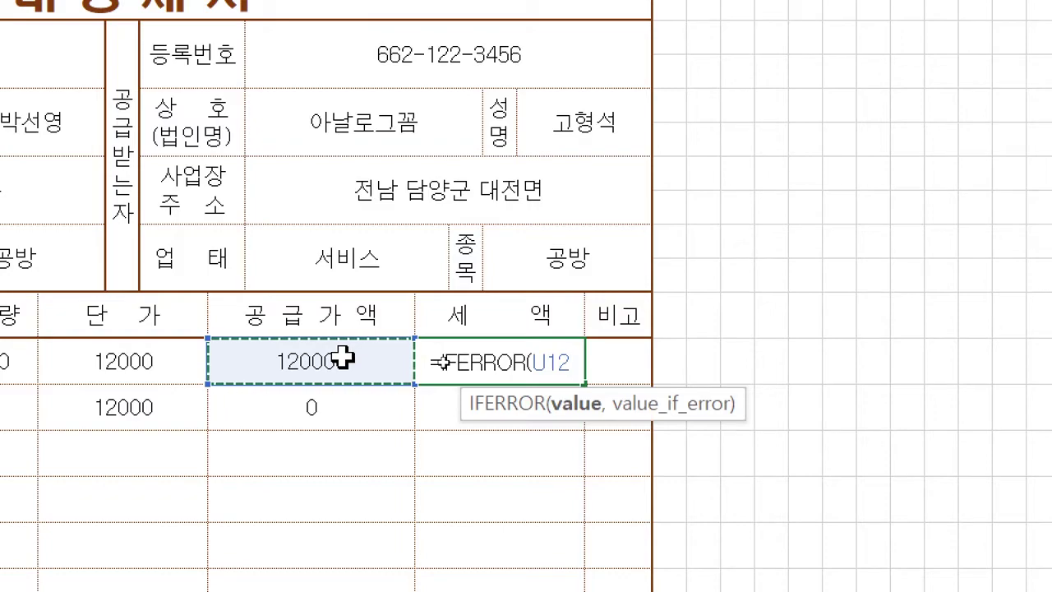
text(*10)
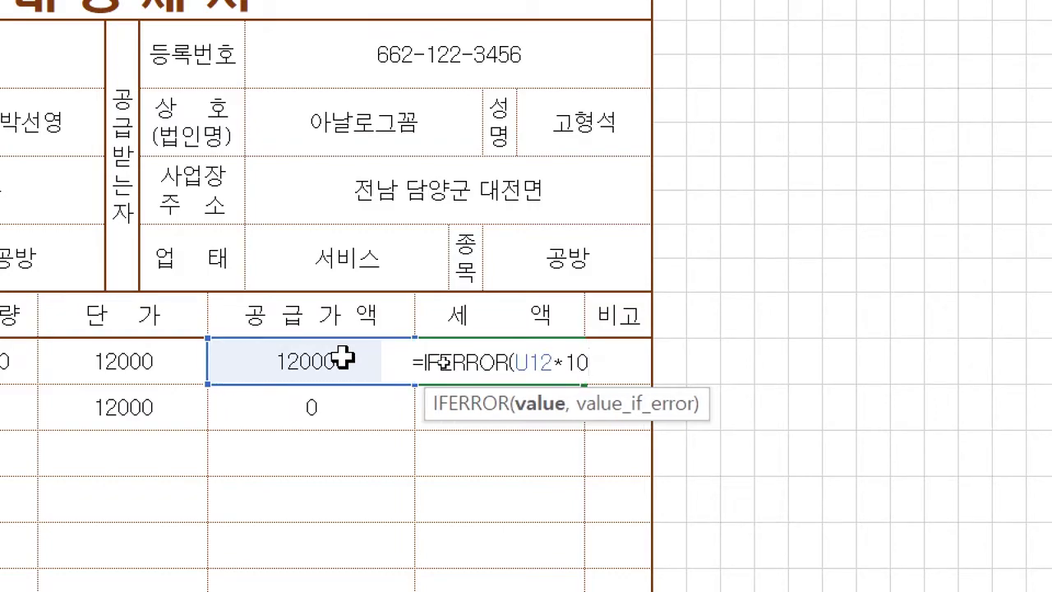
text(%)
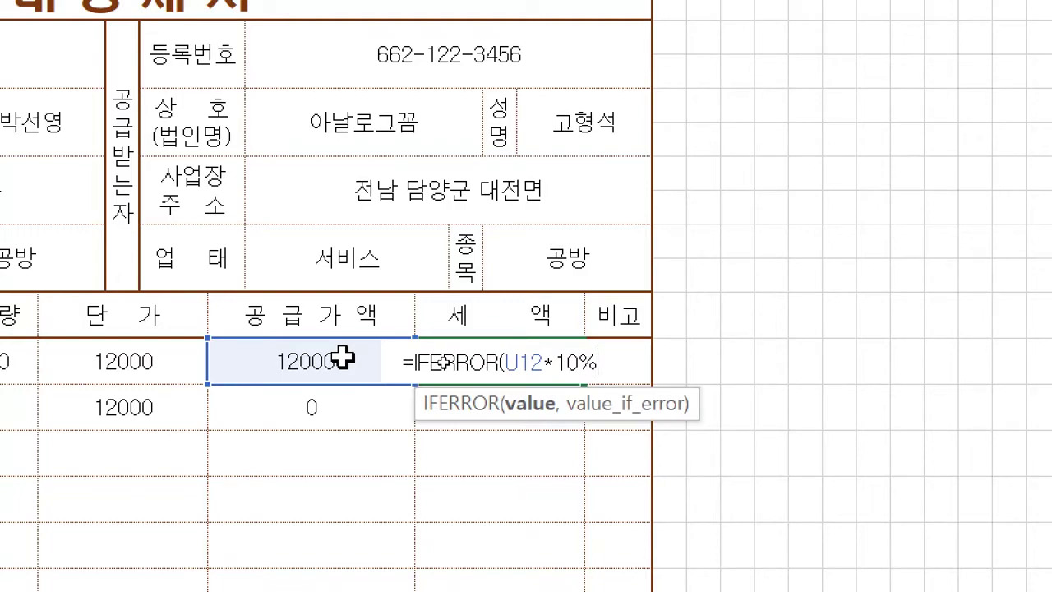
text(,)
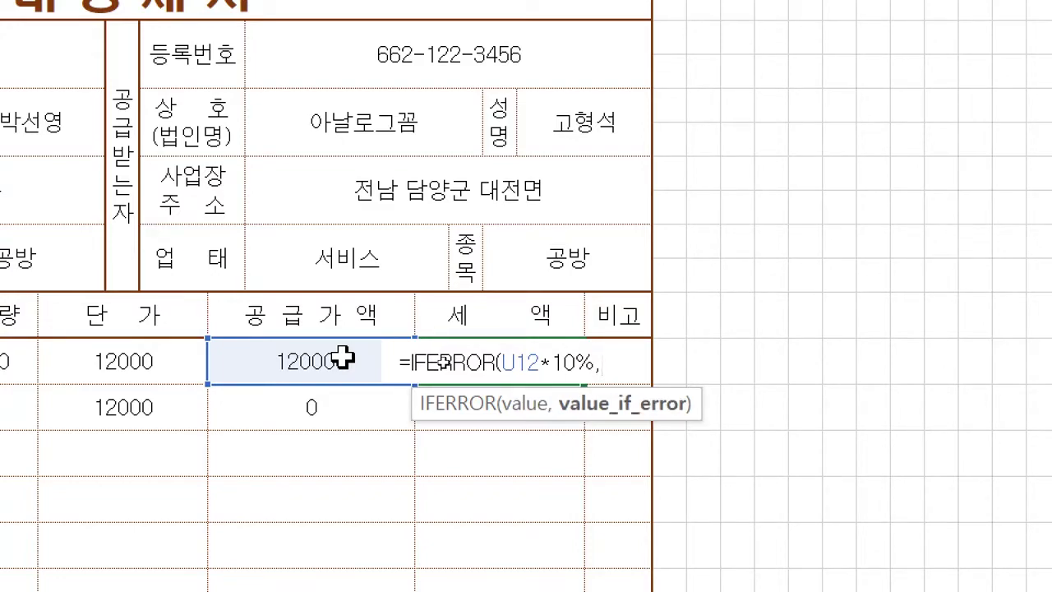
text("")
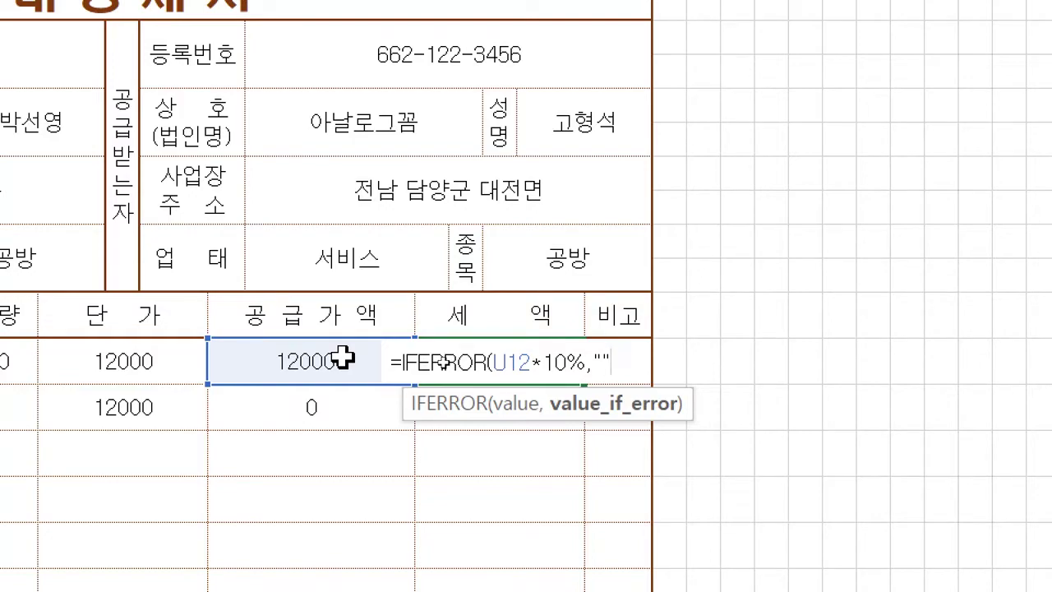
text())
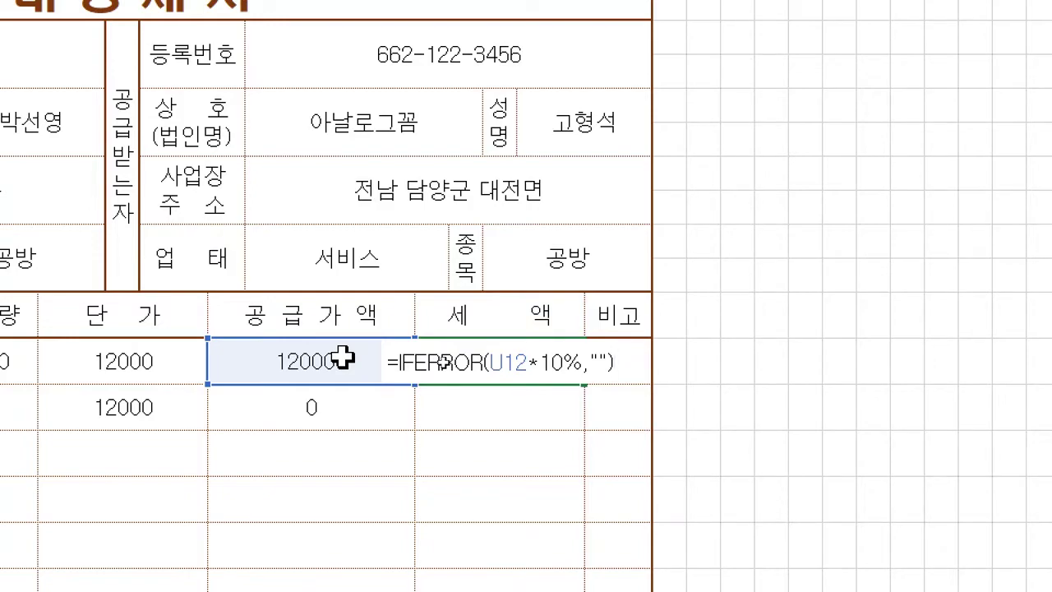
key(Return)
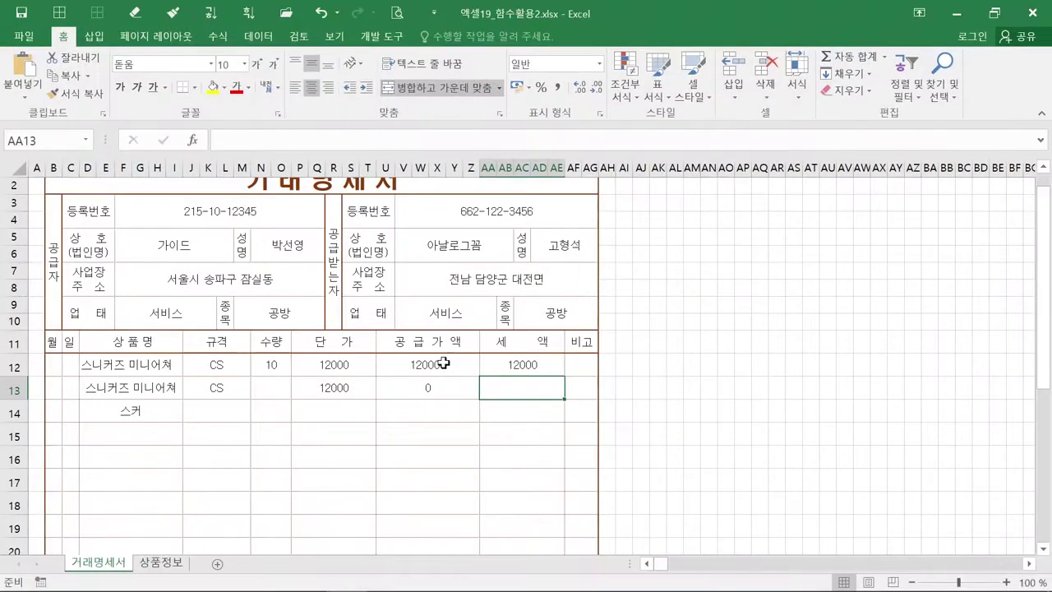
Copy the 세액 formula from AA12 down through AA19, filling without formatting (서식 없이 채우기).
click(485, 364)
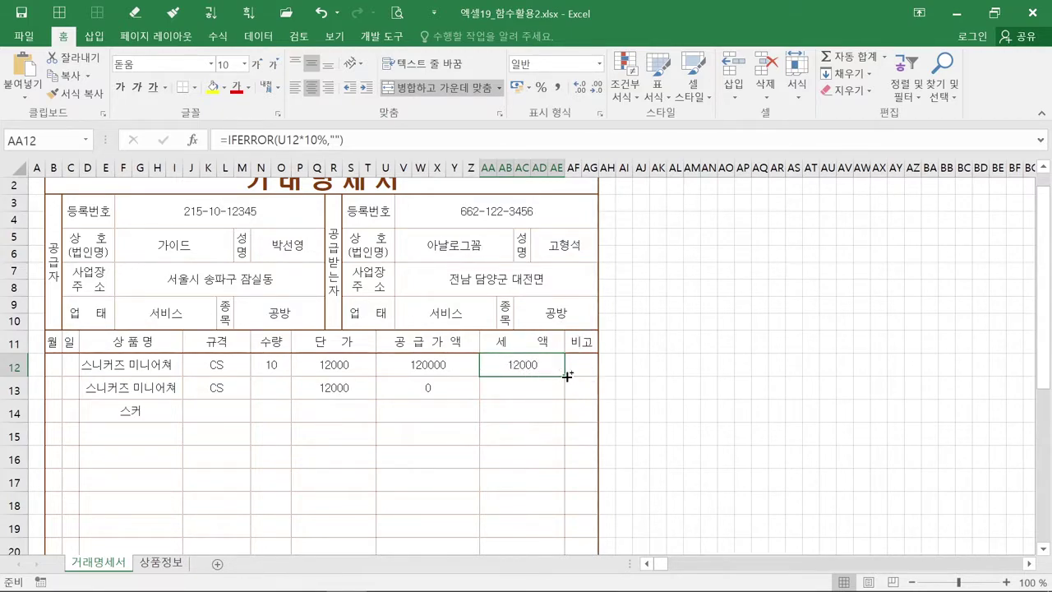
drag(566, 376, 569, 536)
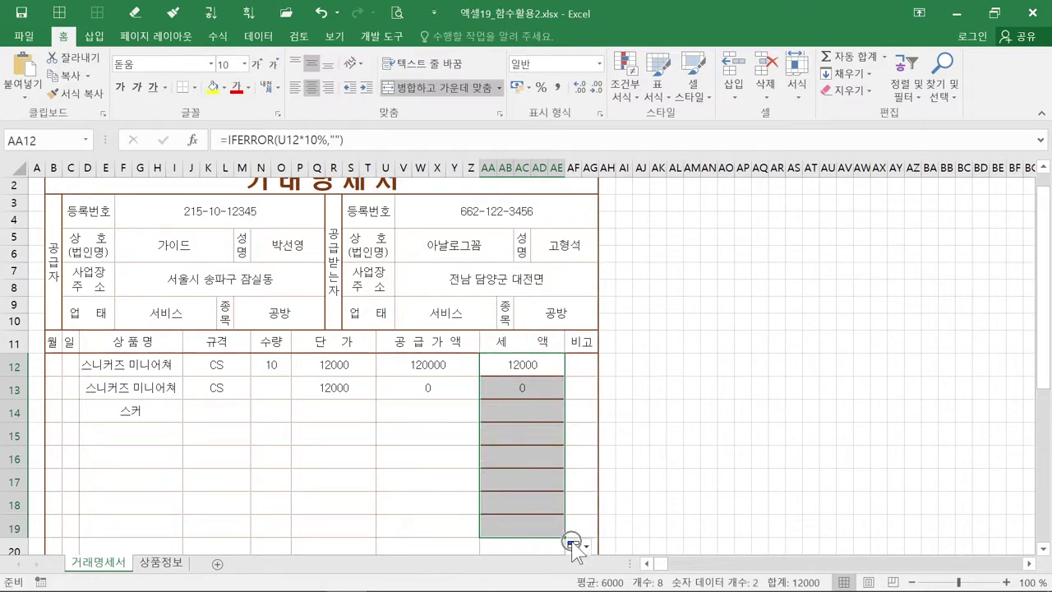
click(573, 546)
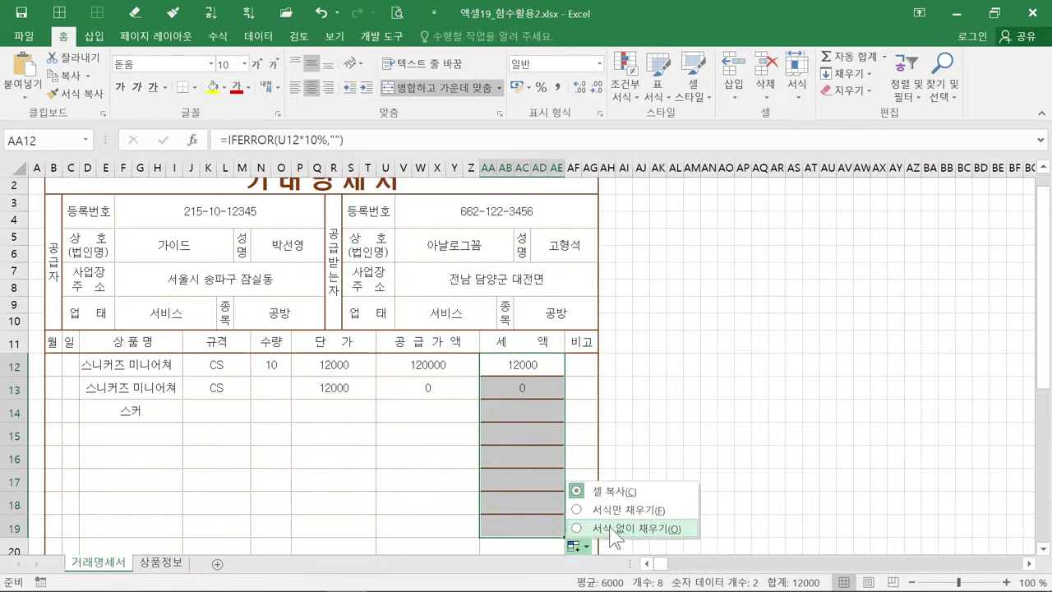
click(609, 529)
click(491, 498)
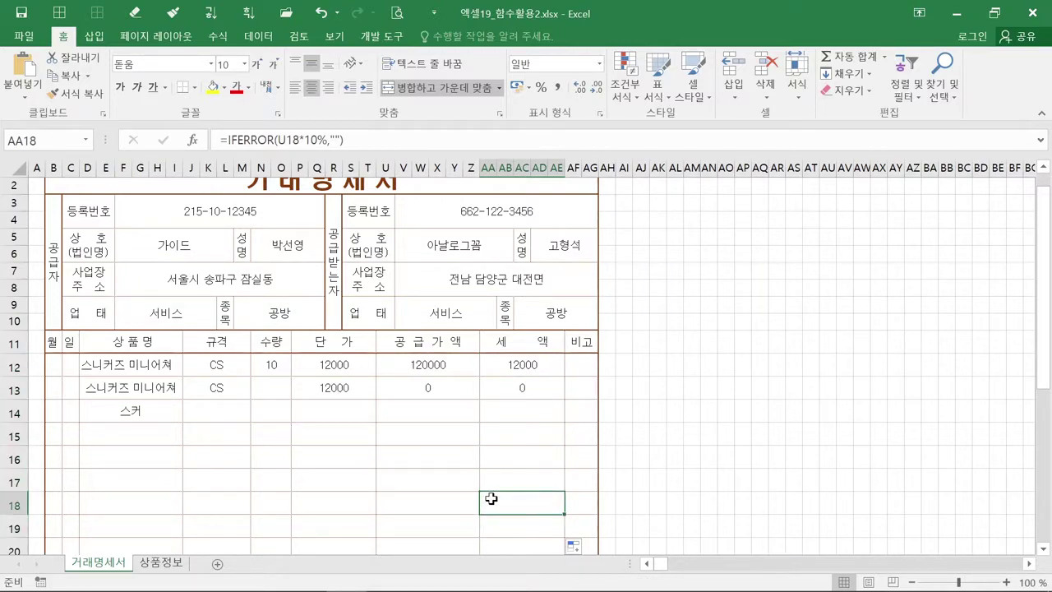
click(121, 410)
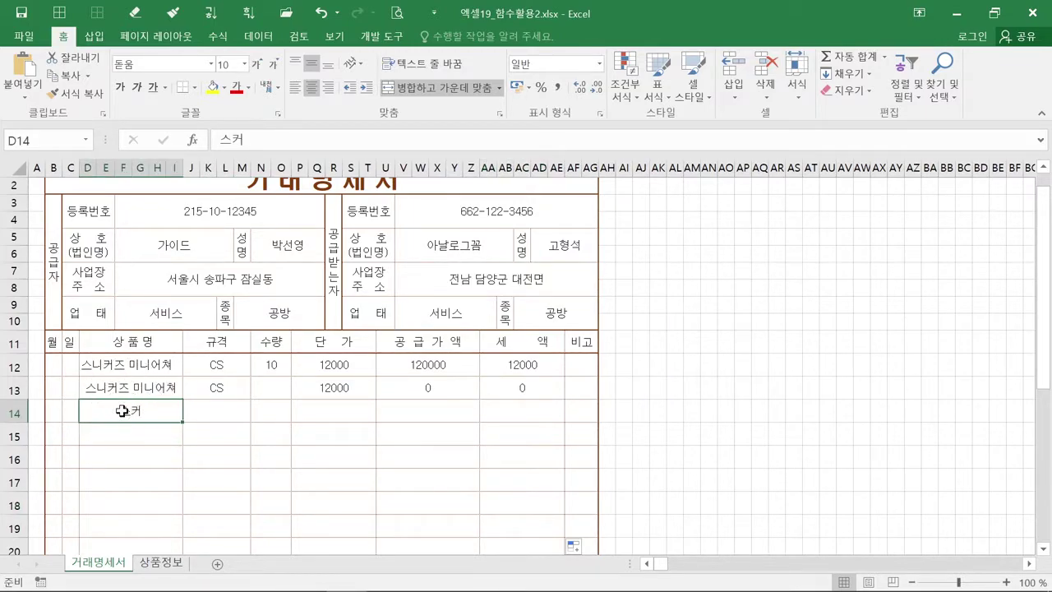
key(ctrl)
key(ctrl)
key(ctrl)
key(ctrl)
key(ctrl)
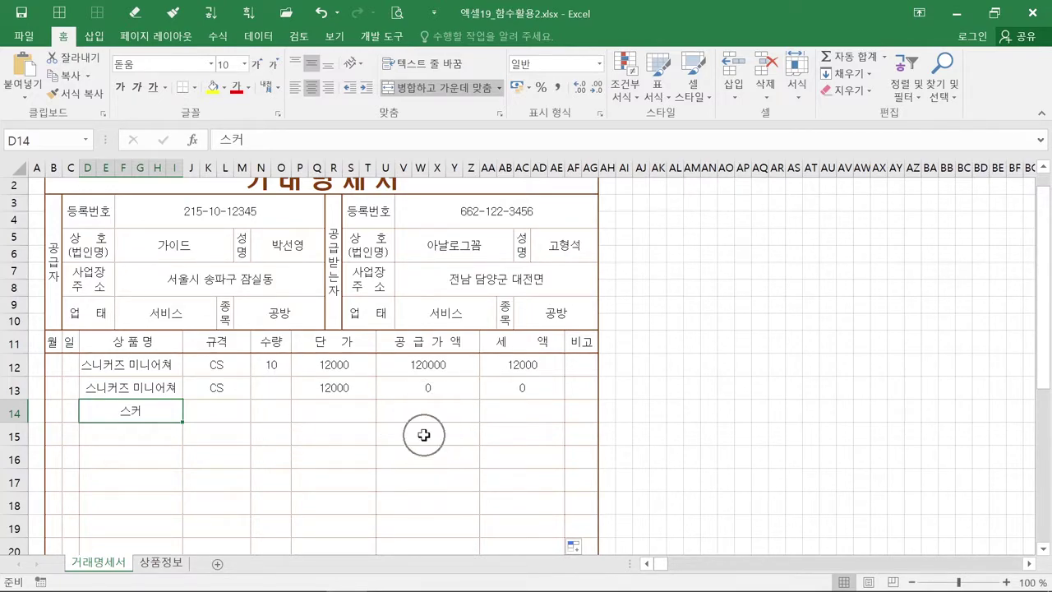
Examine the 공급가 총액, 세액 총액 and 합계금액 cells U27 to U29 and the item rows above them.
key(ctrl)
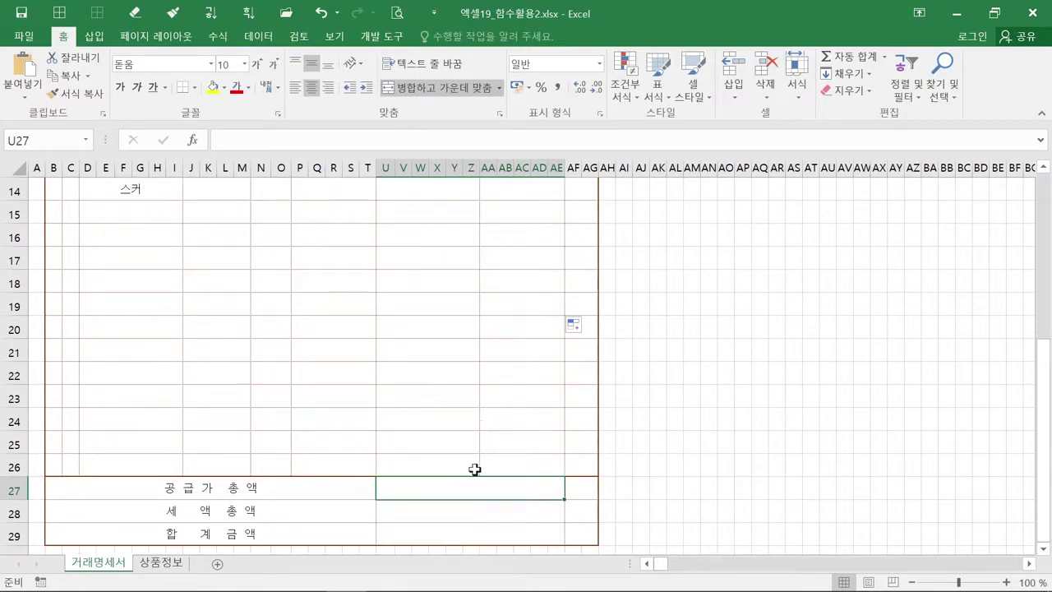
key(ctrl)
click(471, 515)
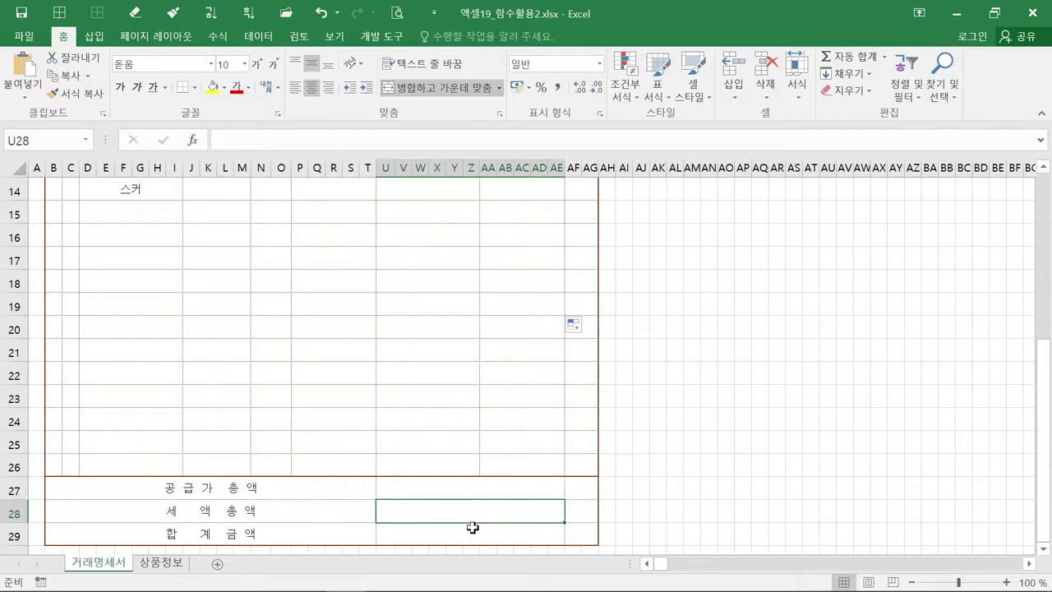
click(473, 533)
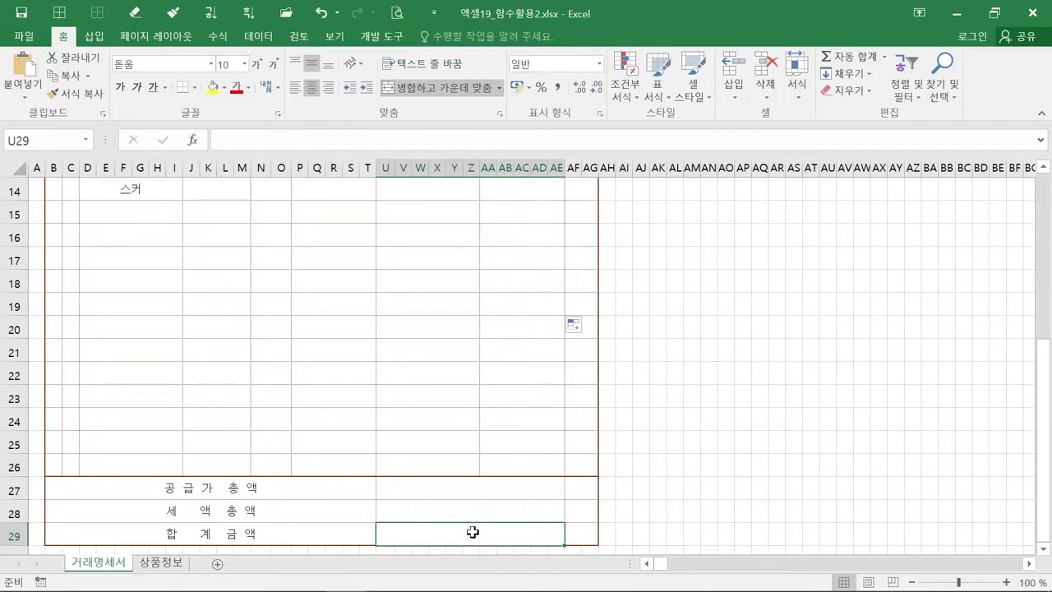
click(454, 490)
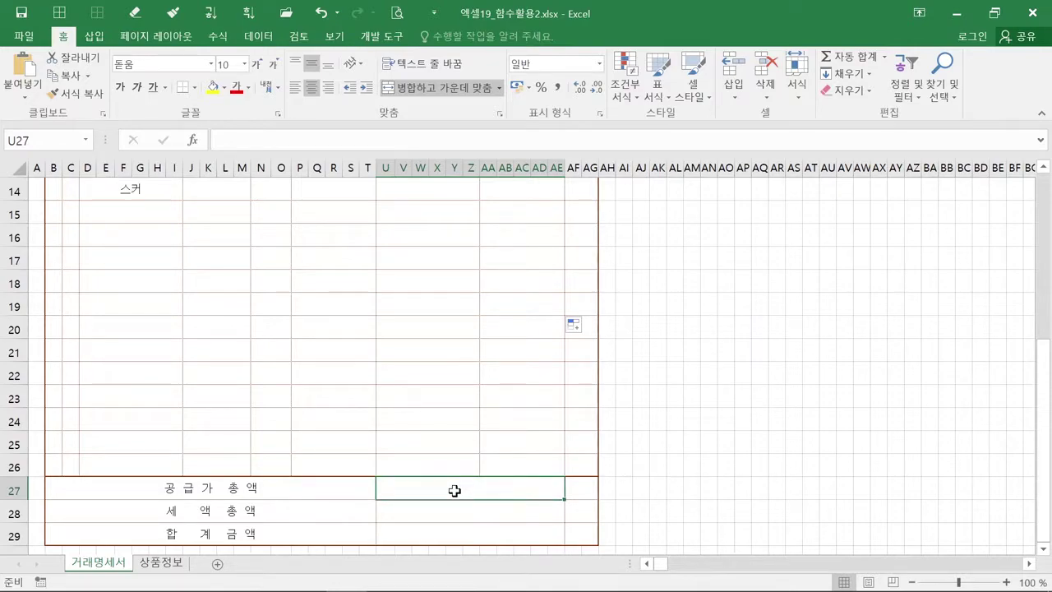
scroll(455, 491, up, 1)
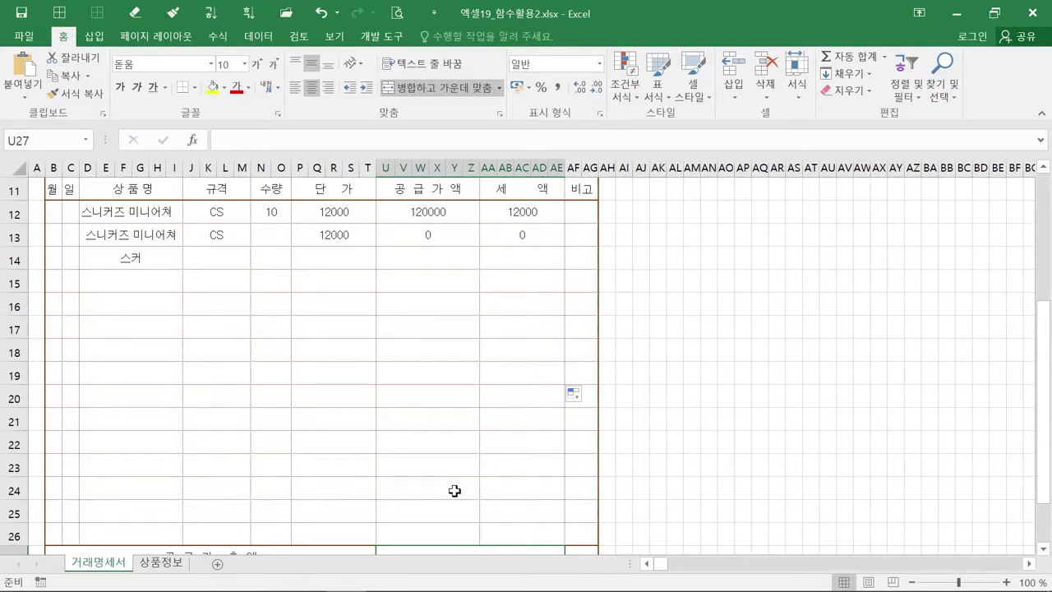
scroll(454, 491, down, 1)
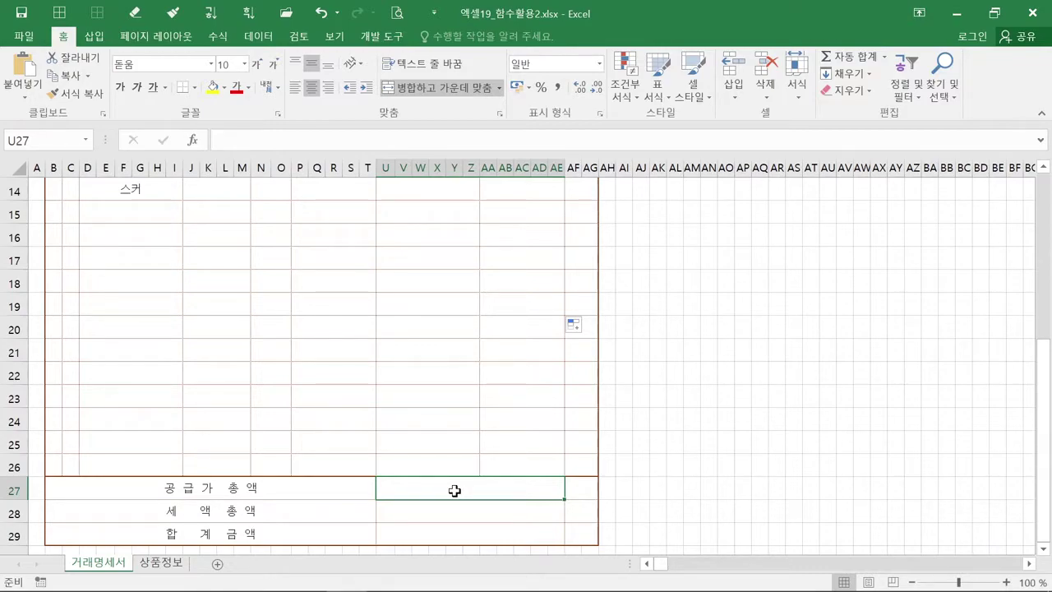
Enter an AutoSum formula in the 공급가 총액 cell U27 as =SUM(U12:Z26) to total the 공급가액 column.
click(455, 492)
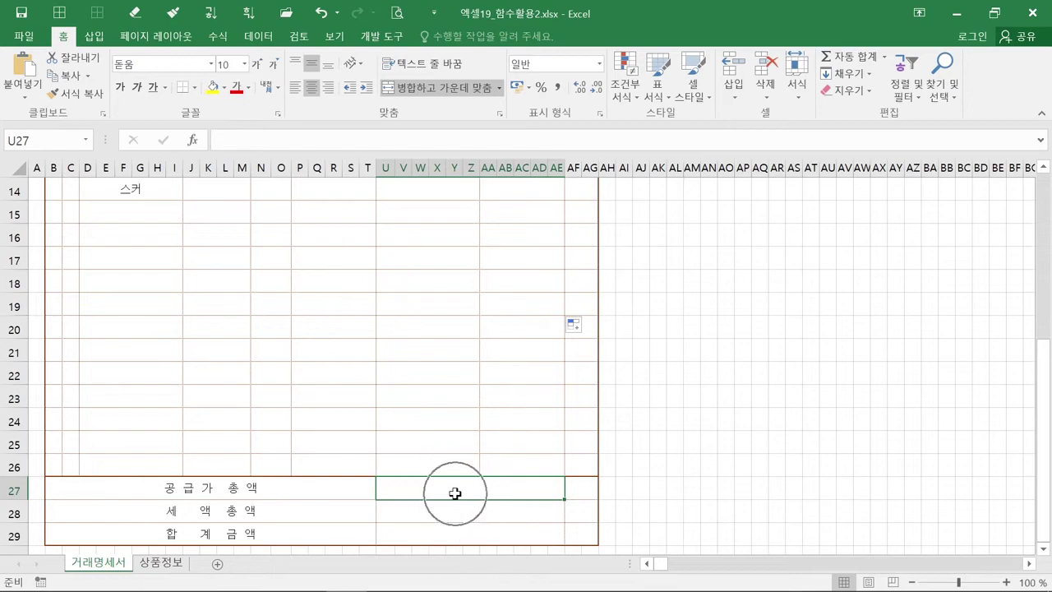
click(455, 493)
click(455, 493)
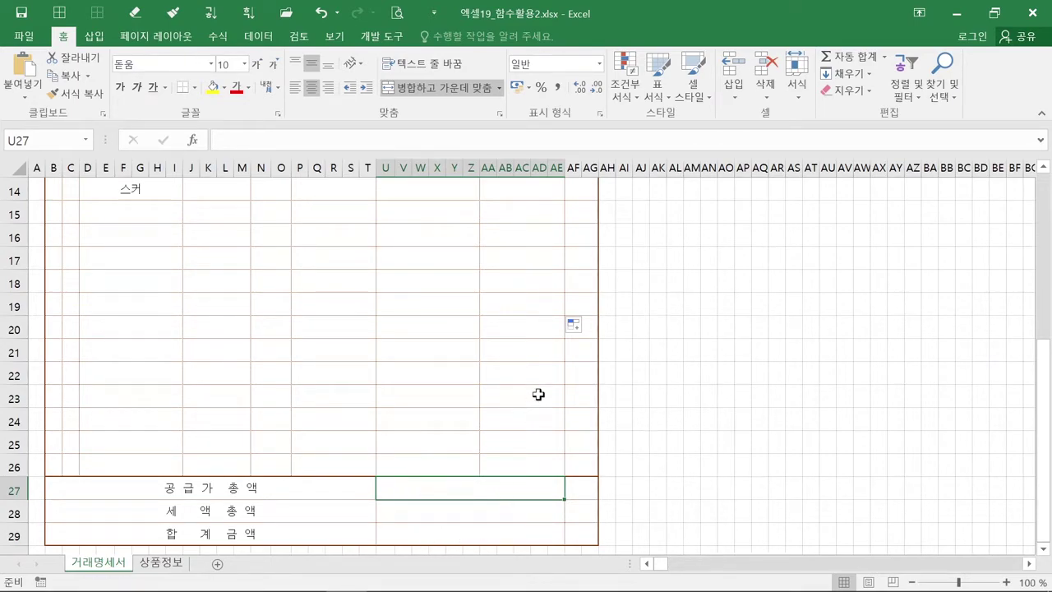
click(851, 64)
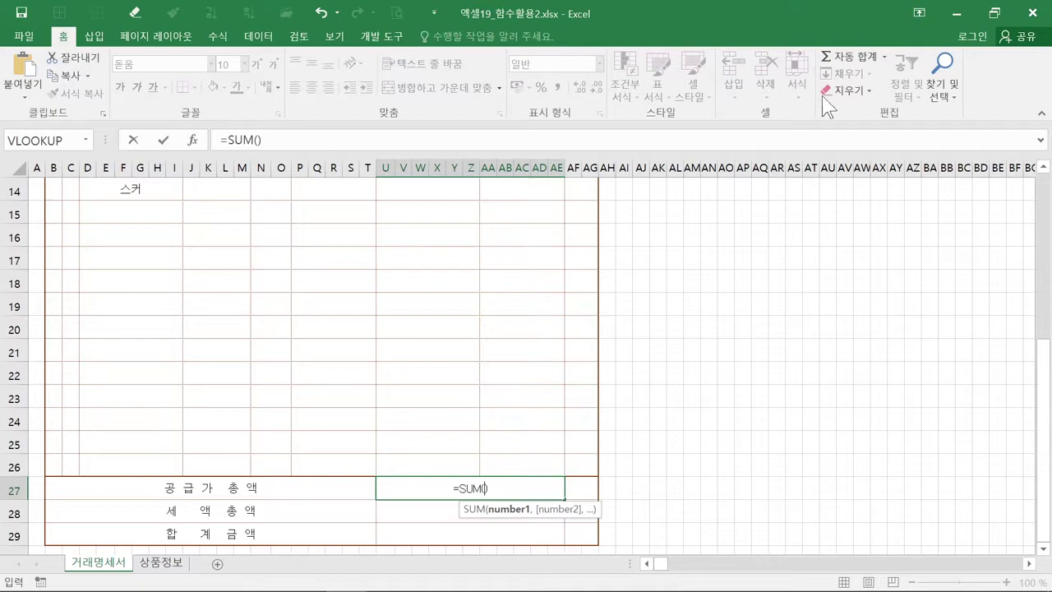
key(ctrl)
key(ctrl)
key(ctrl)
key(ctrl)
key(ctrl)
key(ctrl)
scroll(449, 465, up, 1)
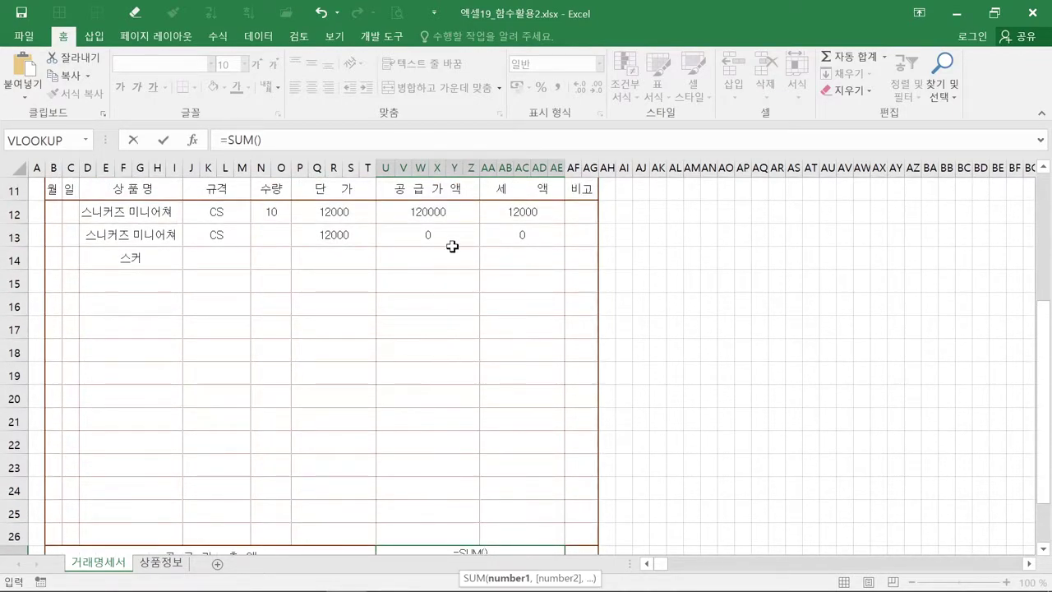
drag(458, 214, 437, 531)
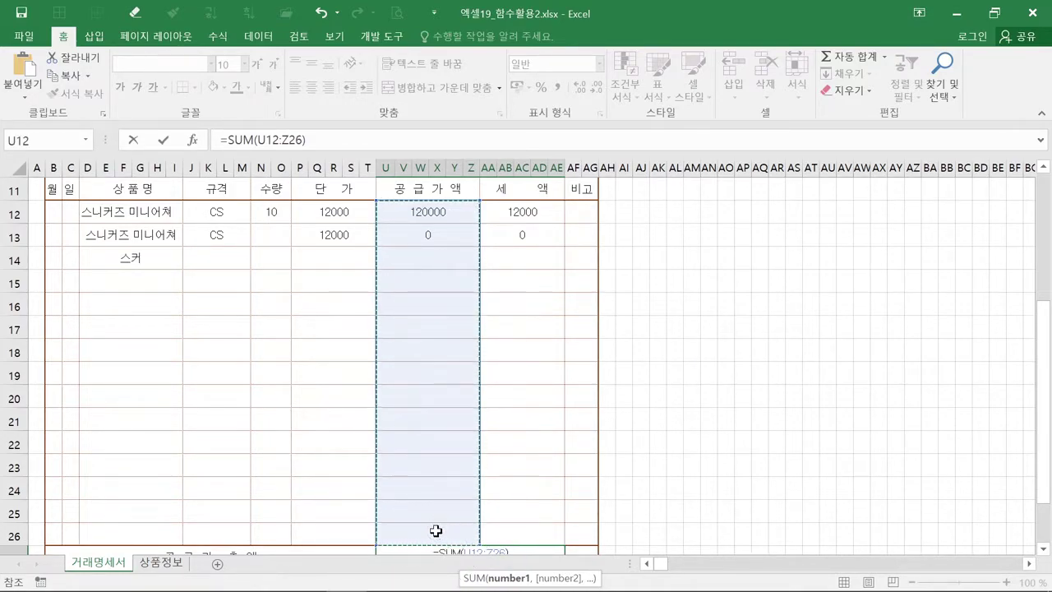
key(ctrl)
key(ctrl)
key(ctrl)
scroll(435, 530, down, 1)
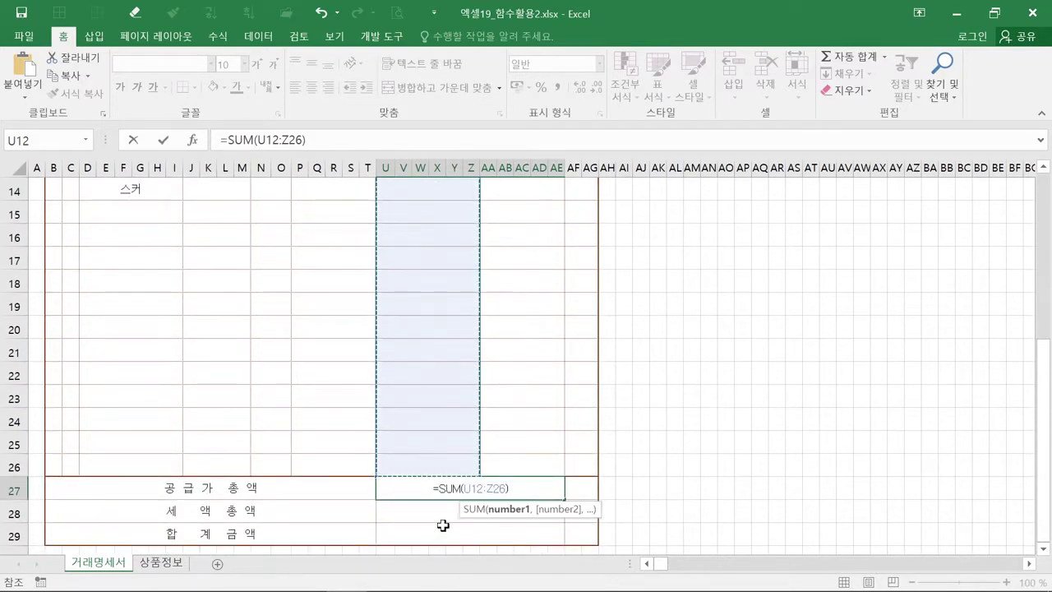
key(ctrl)
key(ctrl)
key(ctrl)
key(Return)
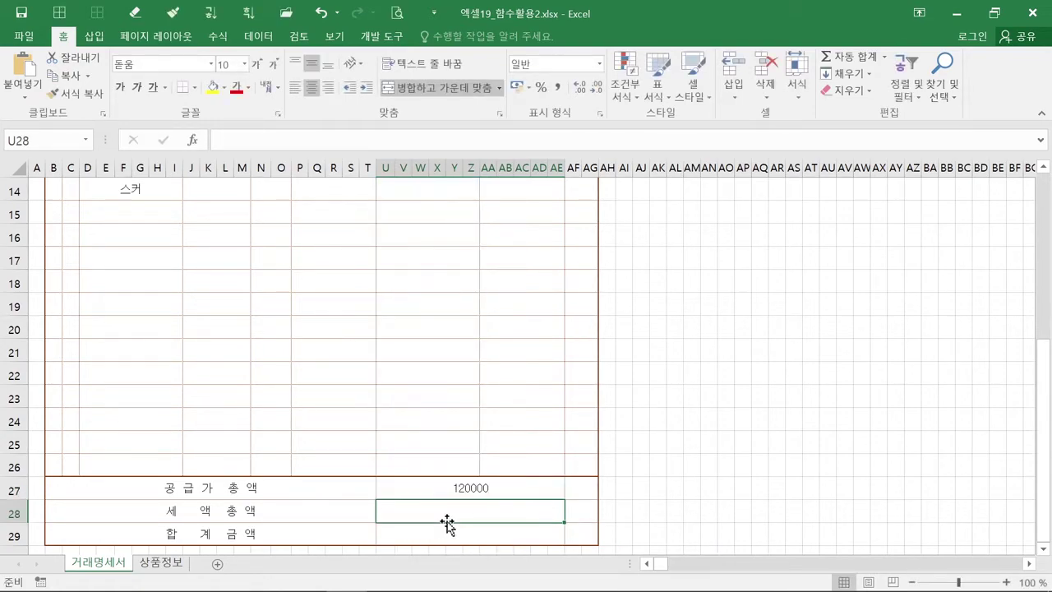
Enter an AutoSum formula in the 세액 총액 cell U28 as =SUM(AA12:AE26) to total the 세액 column.
key(ctrl)
key(ctrl)
key(ctrl)
click(854, 57)
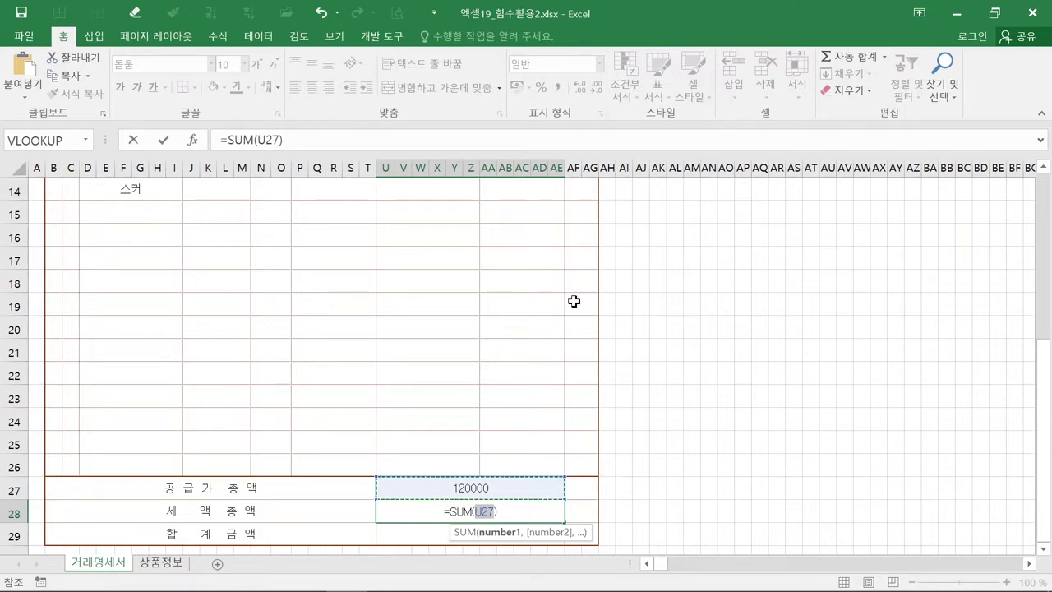
scroll(573, 302, up, 1)
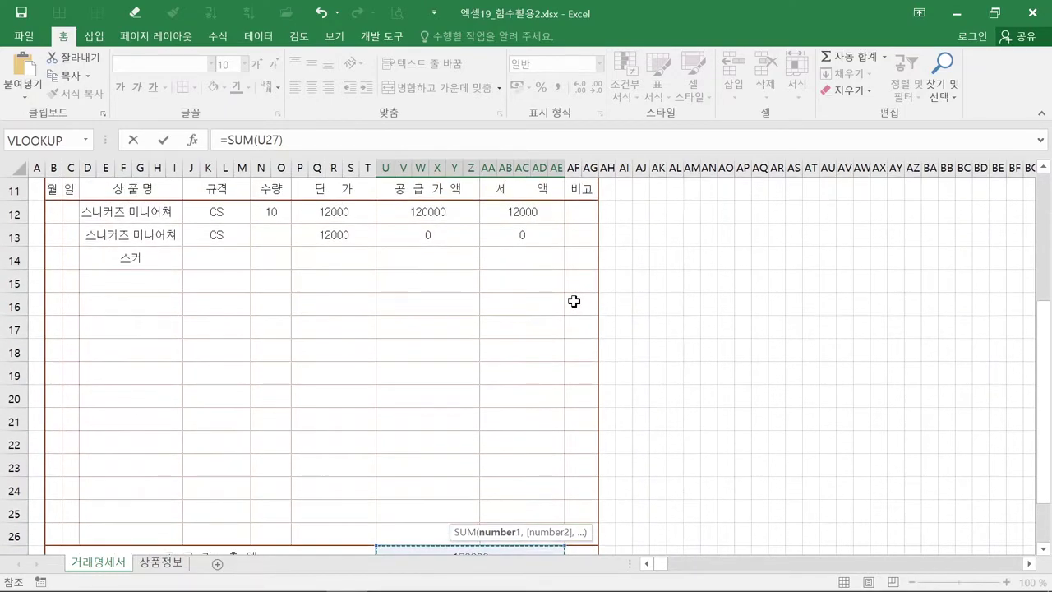
drag(552, 212, 559, 531)
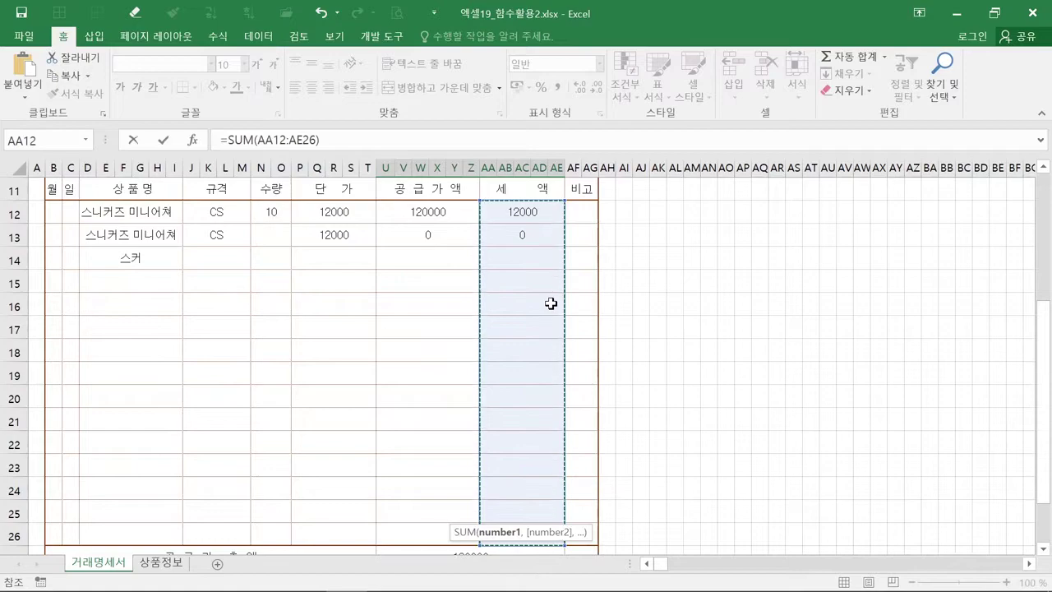
scroll(550, 303, down, 1)
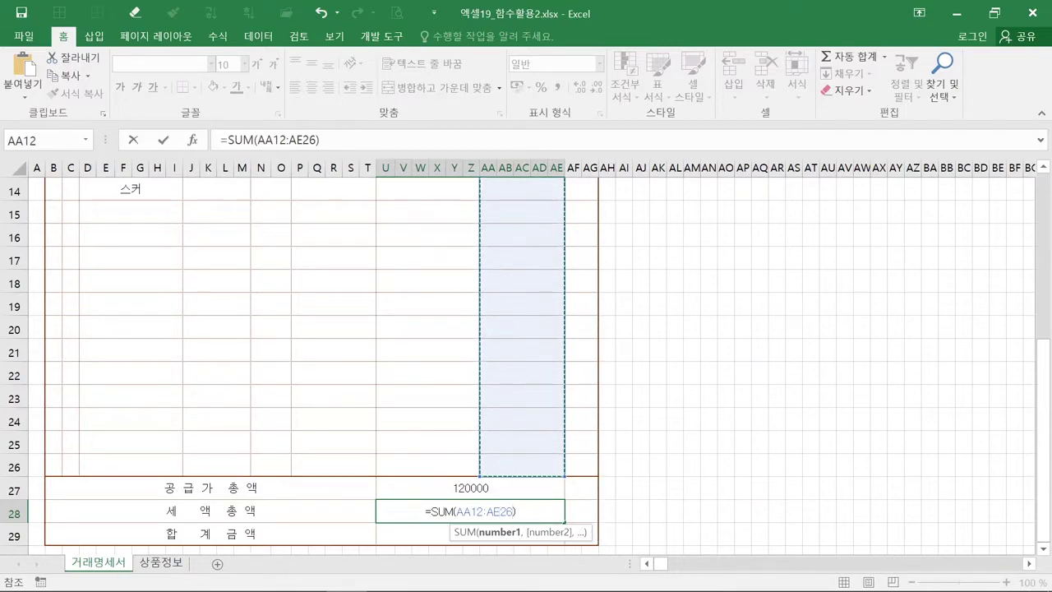
key(Return)
Enter an AutoSum formula in the 합계금액 cell U29 as =SUM(U27:AE28) to add the supply and tax totals.
key(ctrl)
key(ctrl)
key(ctrl)
key(ctrl)
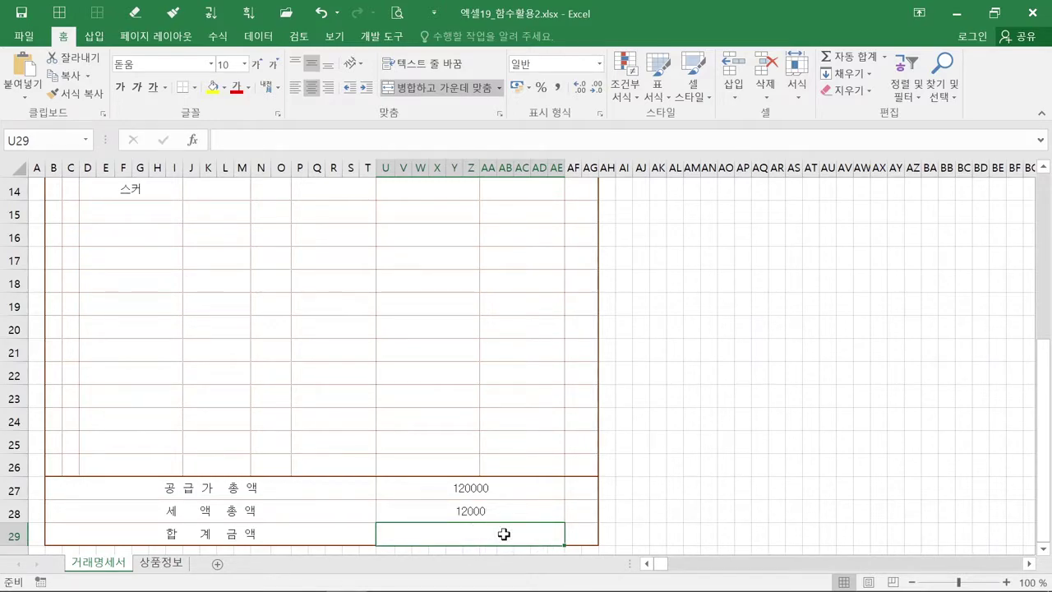
key(ctrl)
click(860, 59)
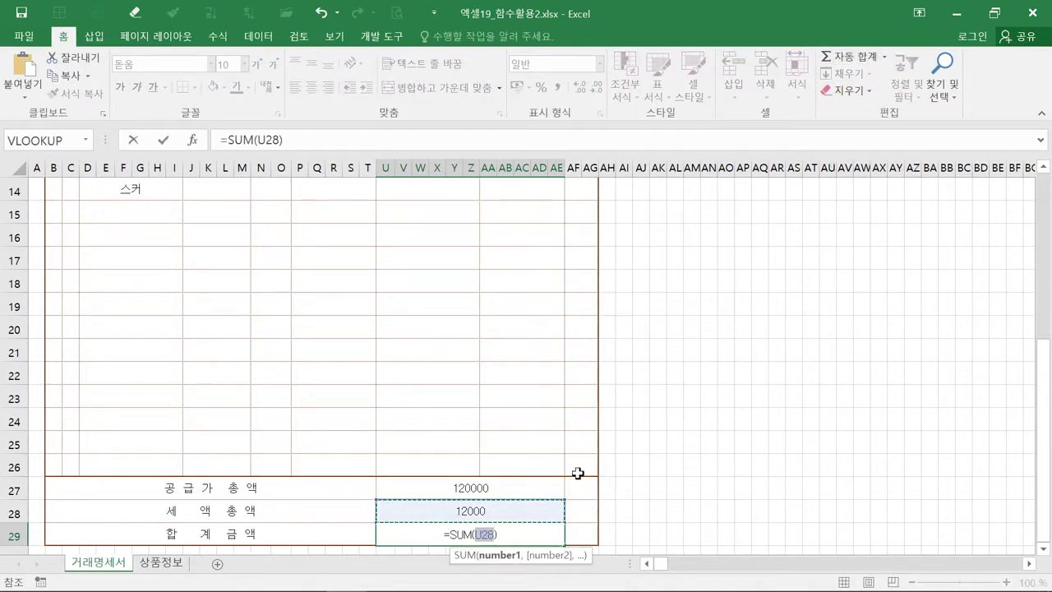
click(504, 489)
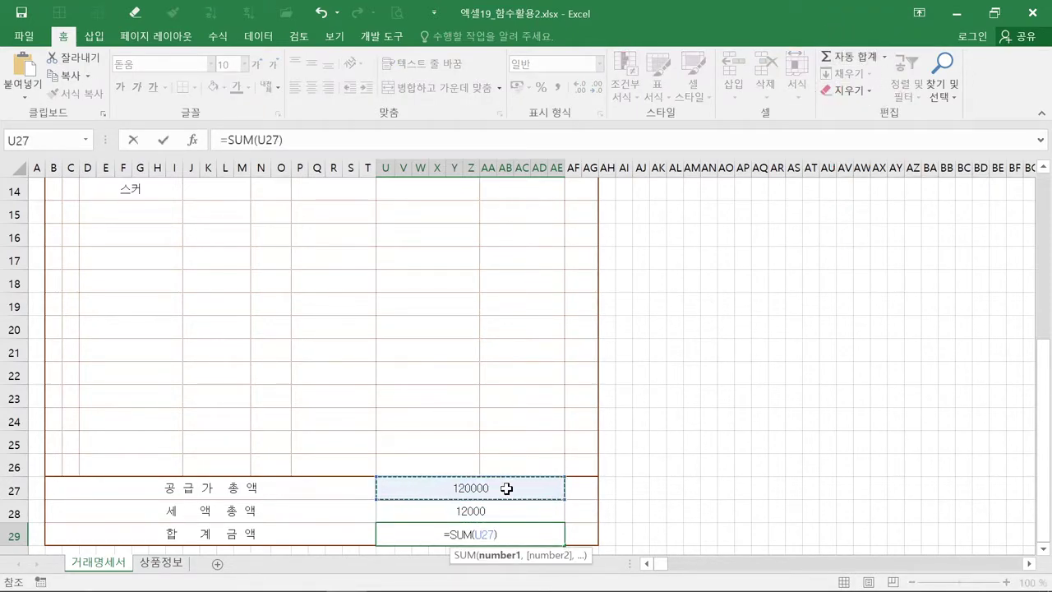
drag(506, 488, 506, 509)
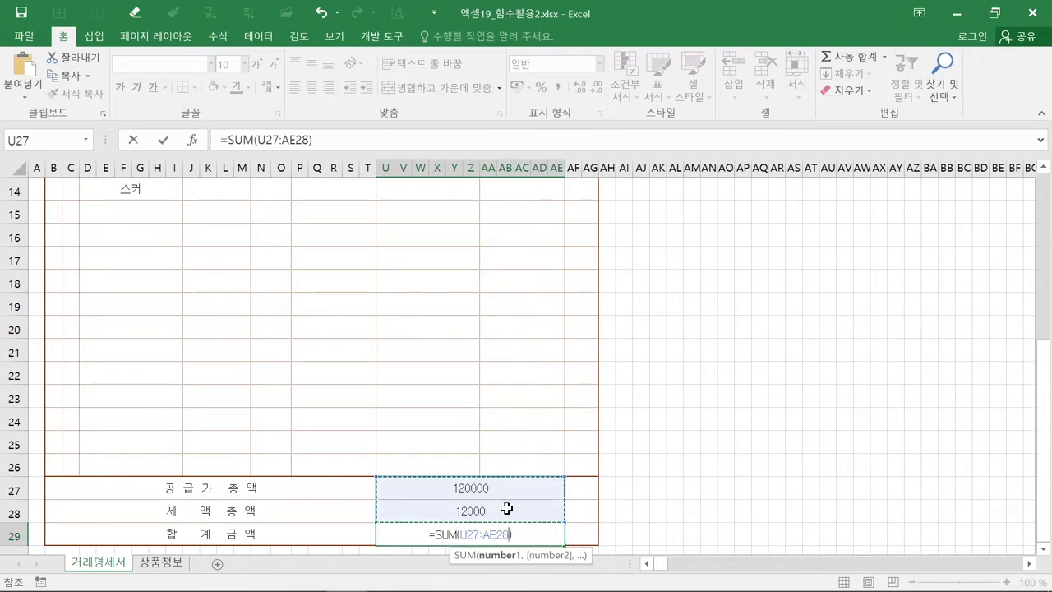
key(Return)
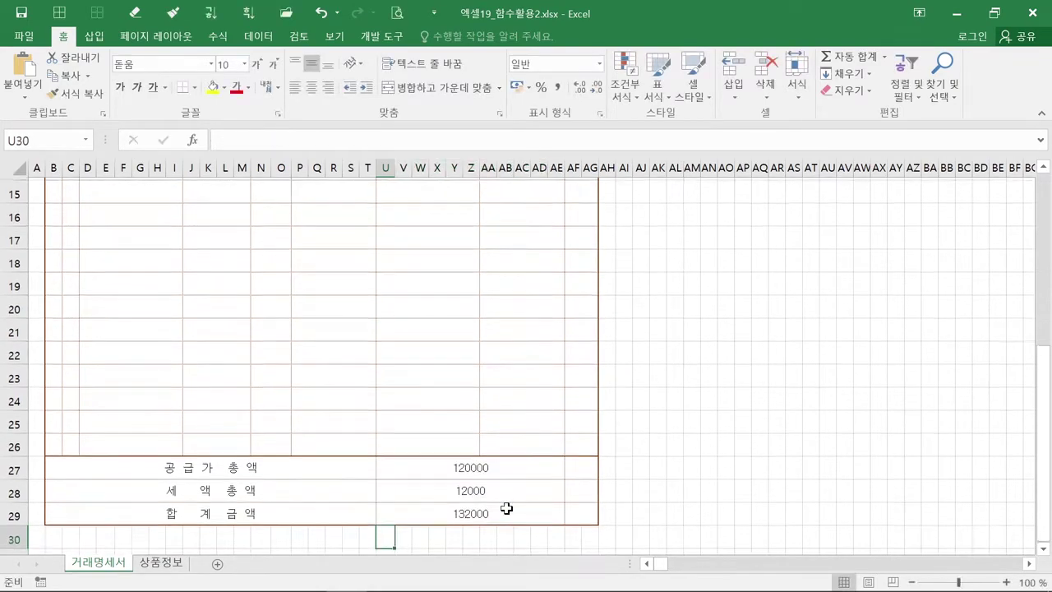
Apply the 회계 number format to the supply, tax and total amount cells in U12:AE29.
scroll(506, 508, up, 2)
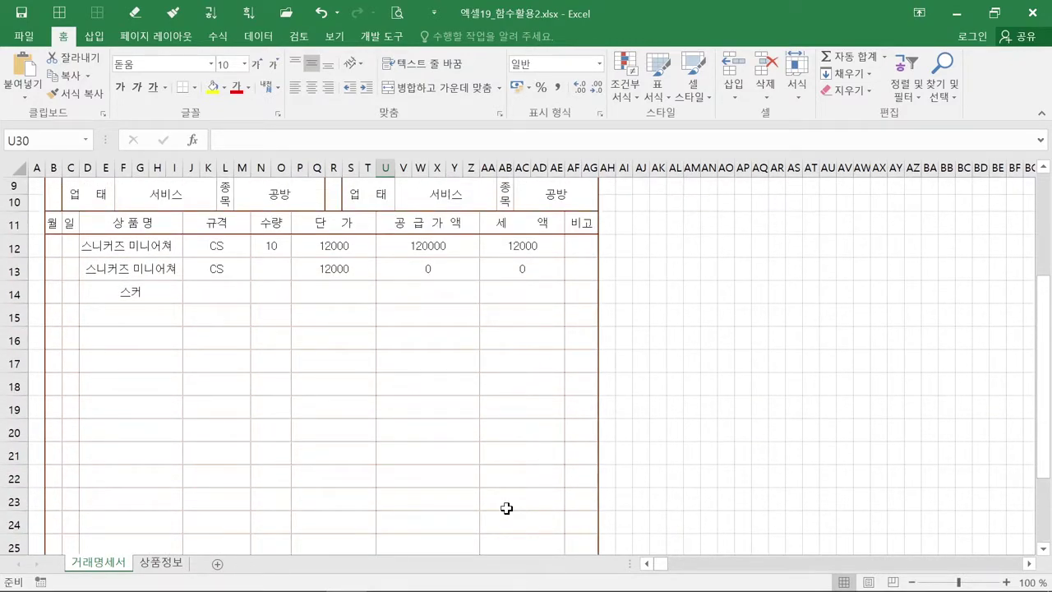
scroll(506, 508, down, 1)
scroll(506, 507, down, 1)
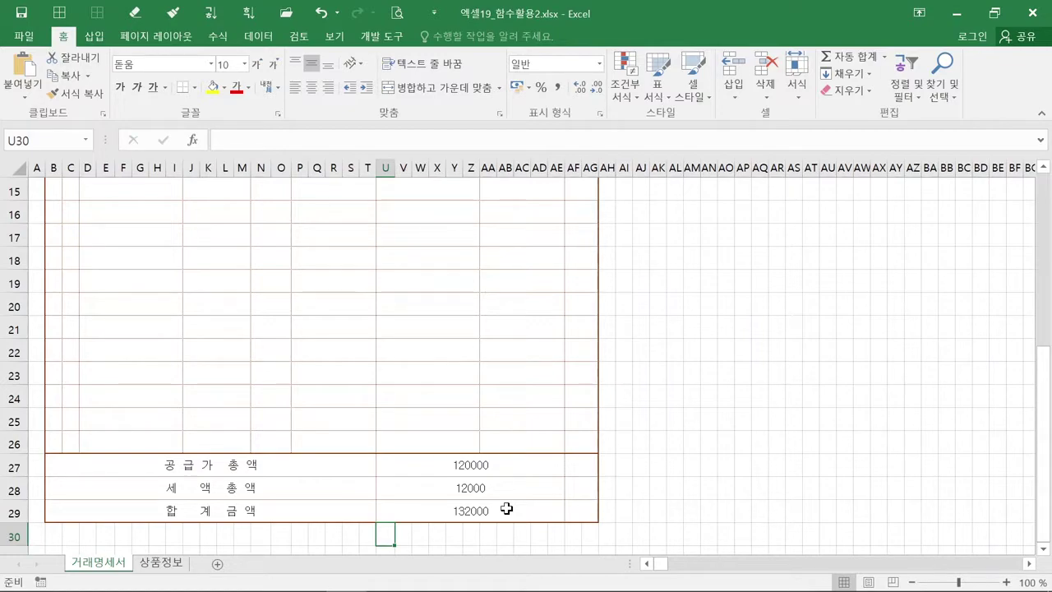
scroll(506, 509, up, 2)
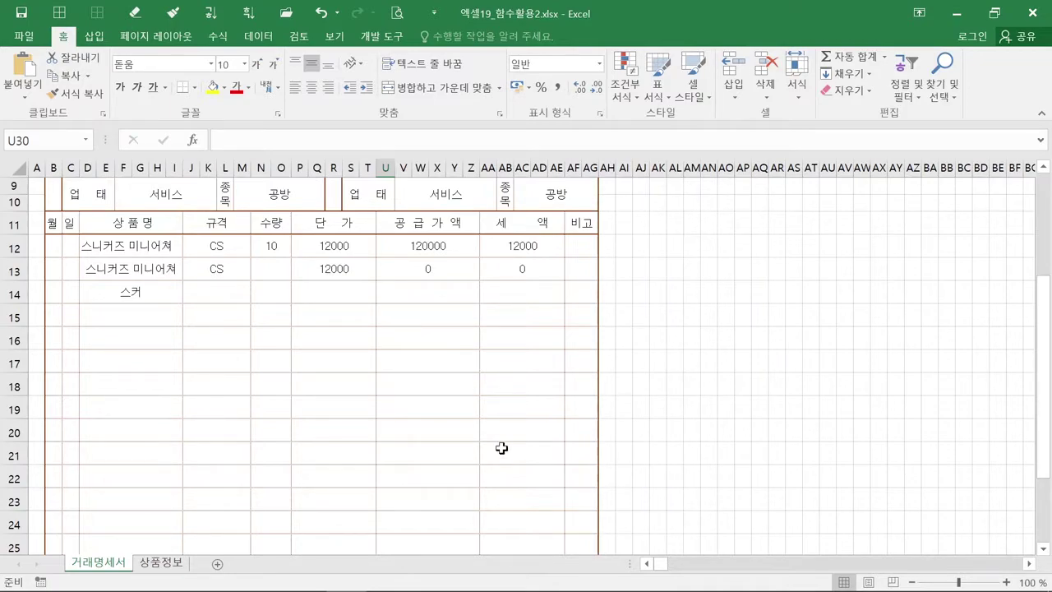
click(458, 246)
drag(463, 244, 520, 511)
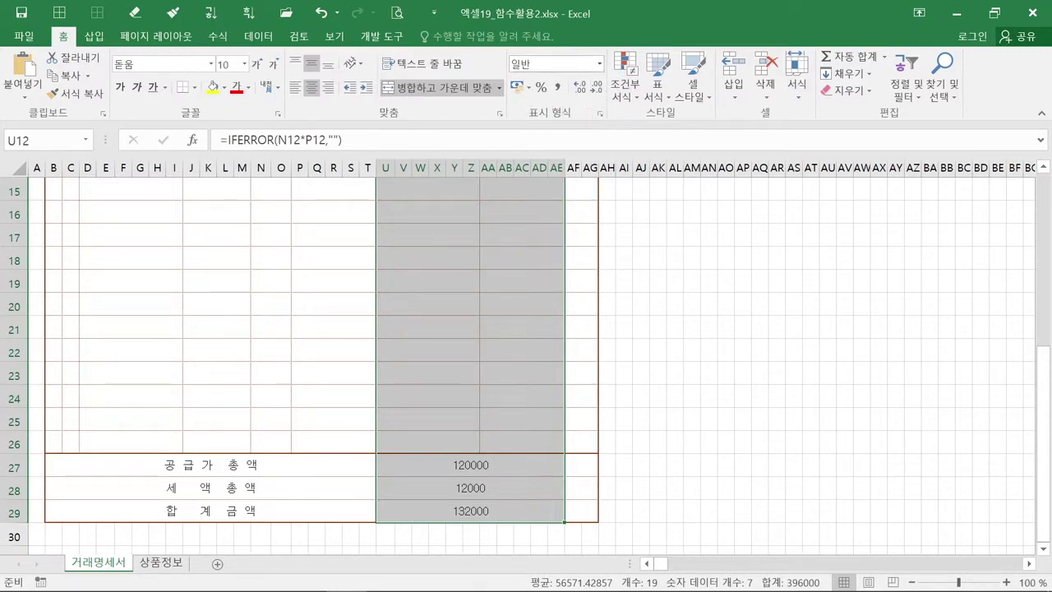
click(599, 64)
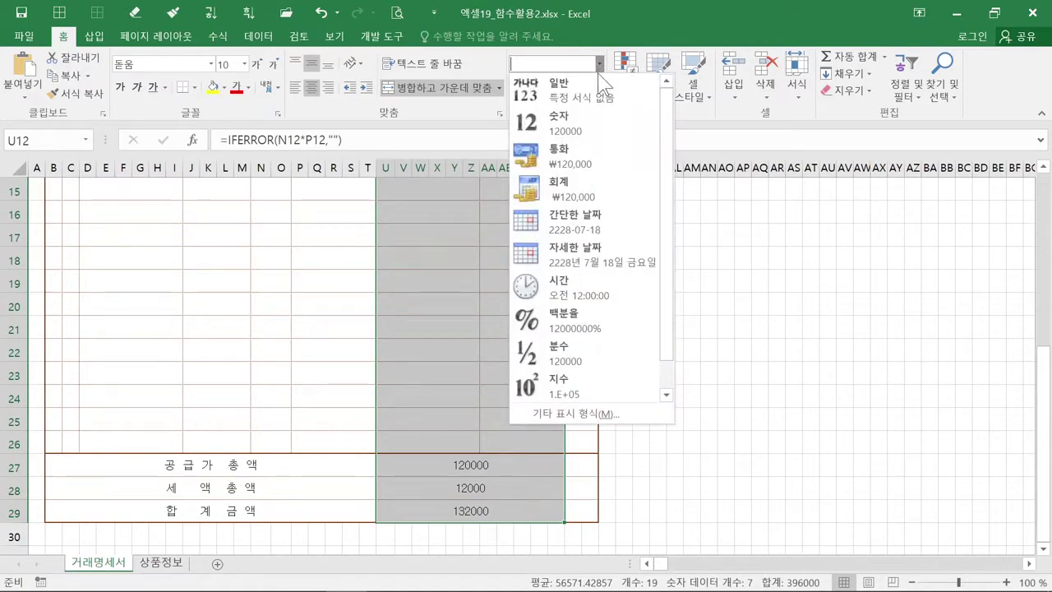
click(611, 184)
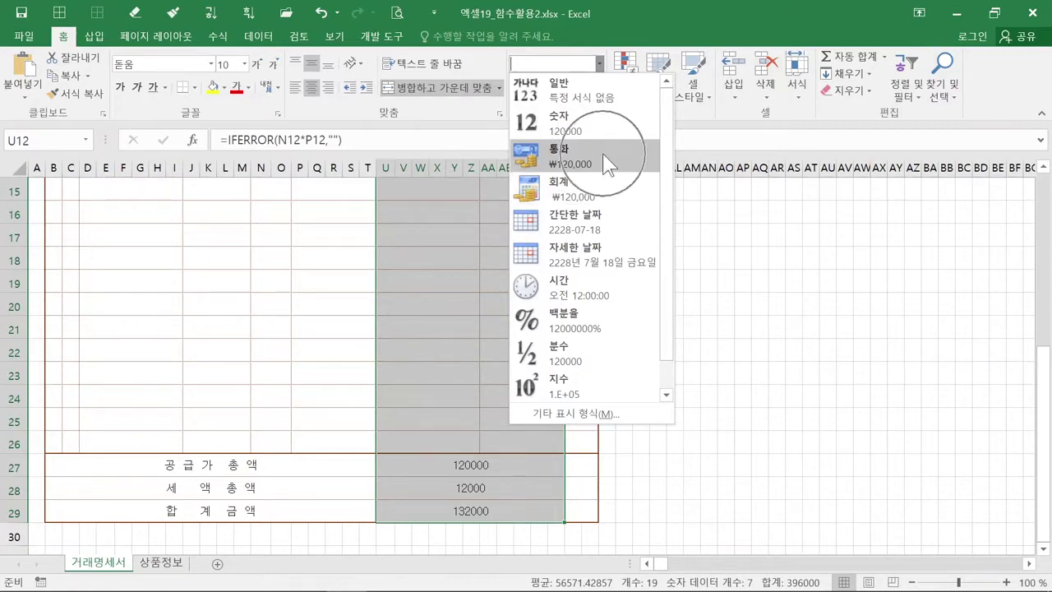
click(590, 194)
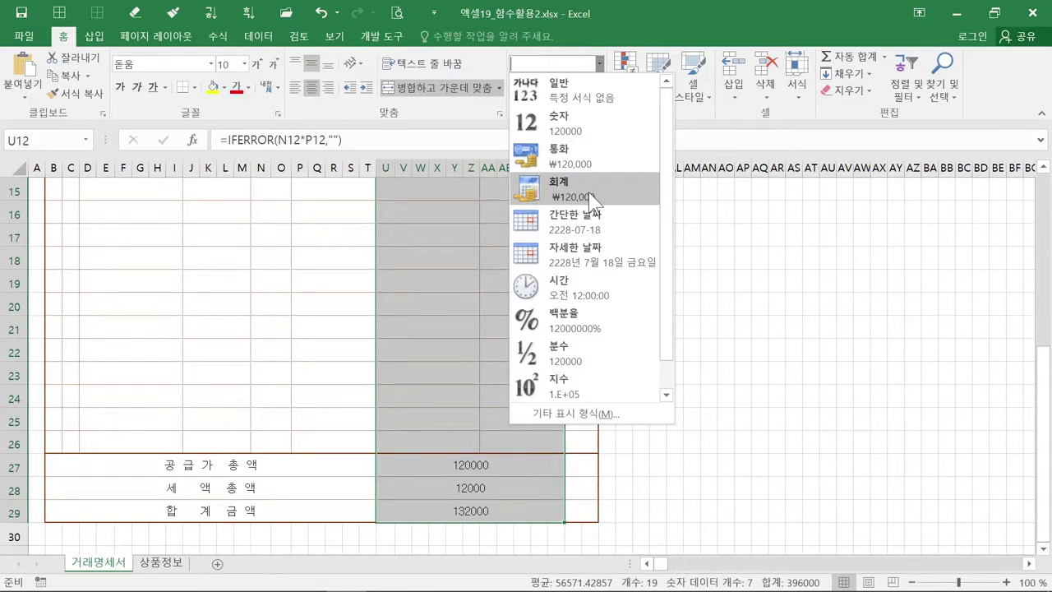
click(593, 199)
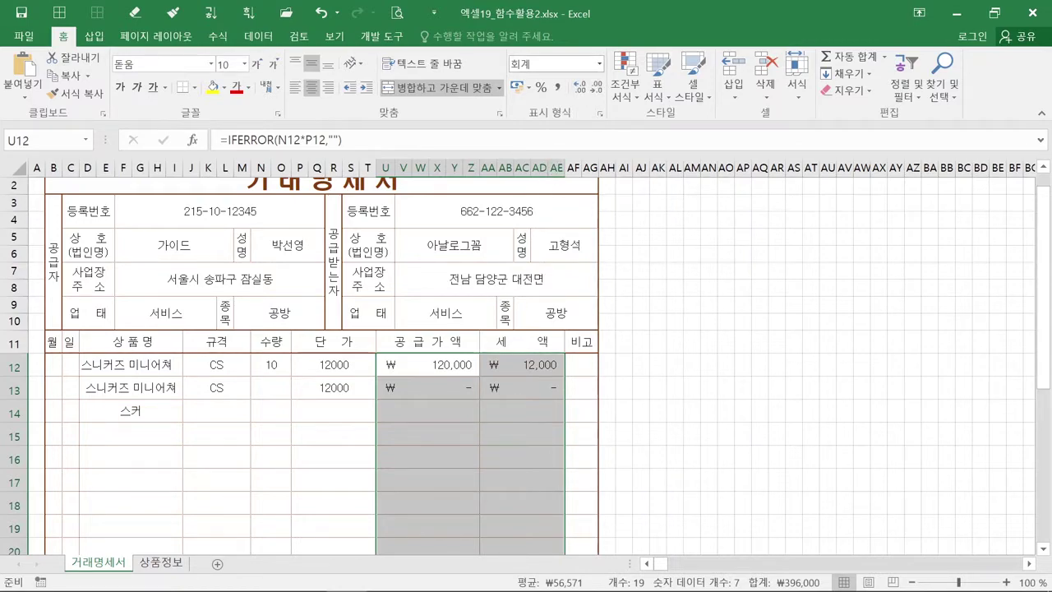
Try the 통화 number format on the amount cells in U12:AE29.
click(598, 63)
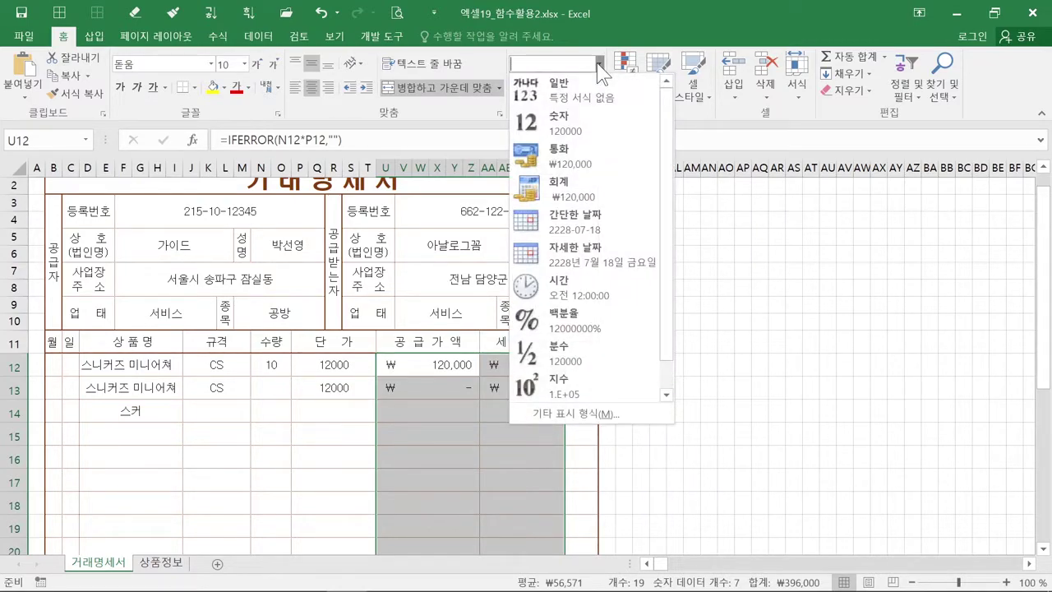
click(596, 155)
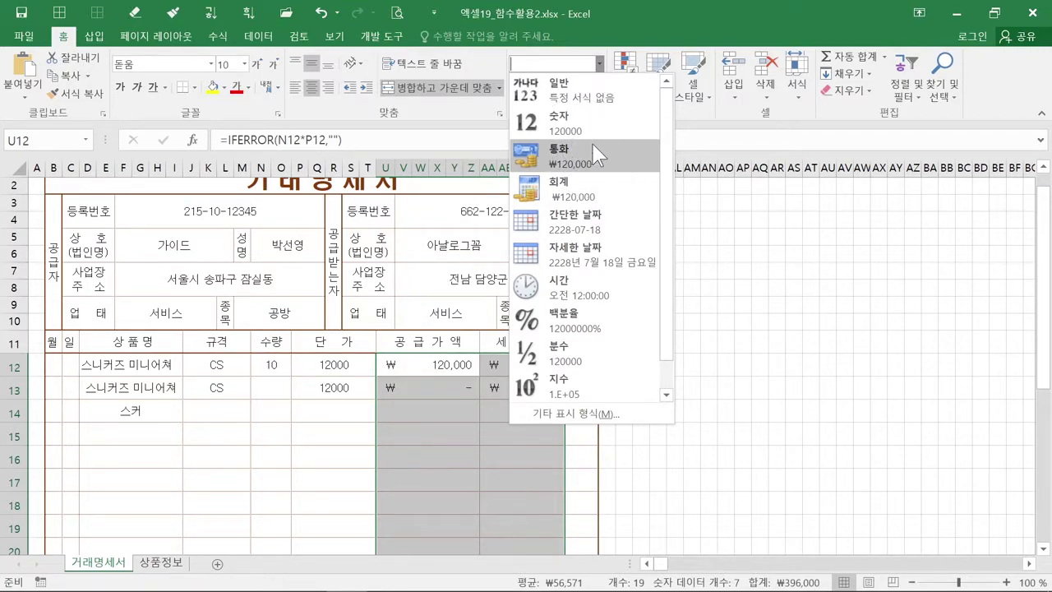
click(597, 154)
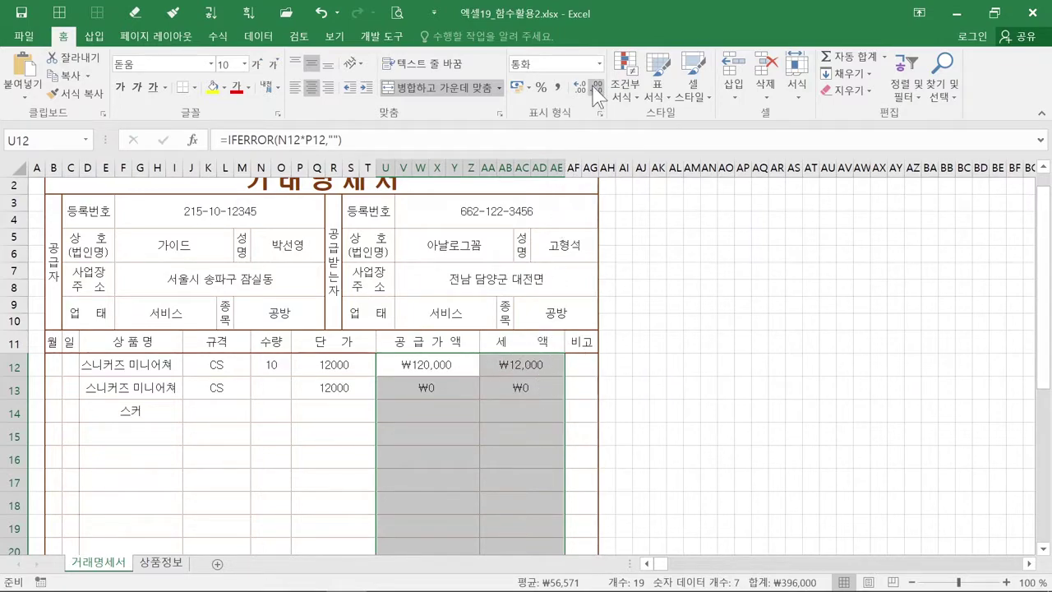
Switch the amount cells in U12:AE29 back to the 회계 format and check the item rows and totals.
click(599, 66)
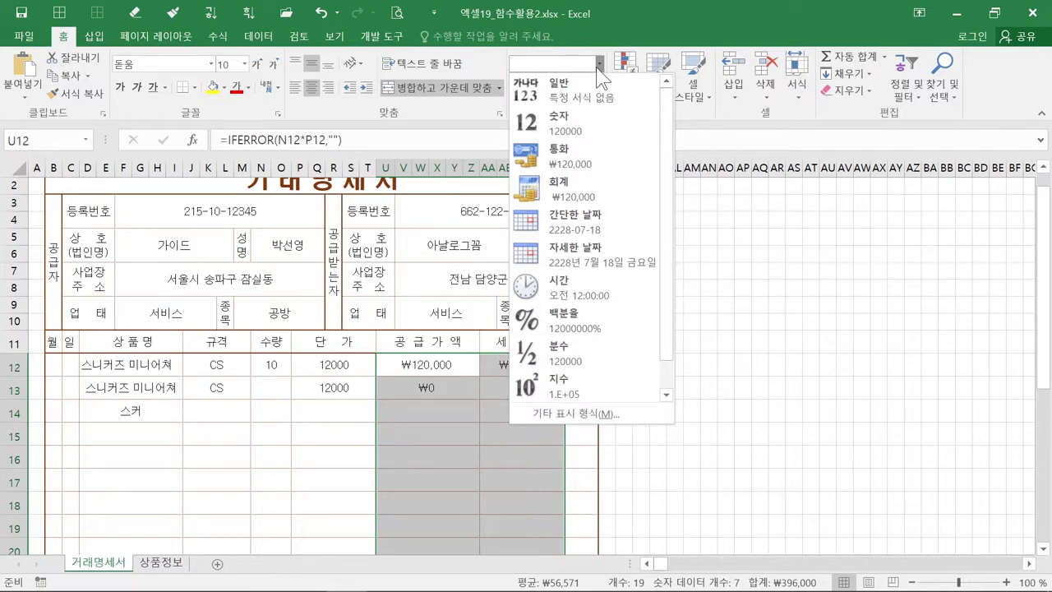
click(615, 194)
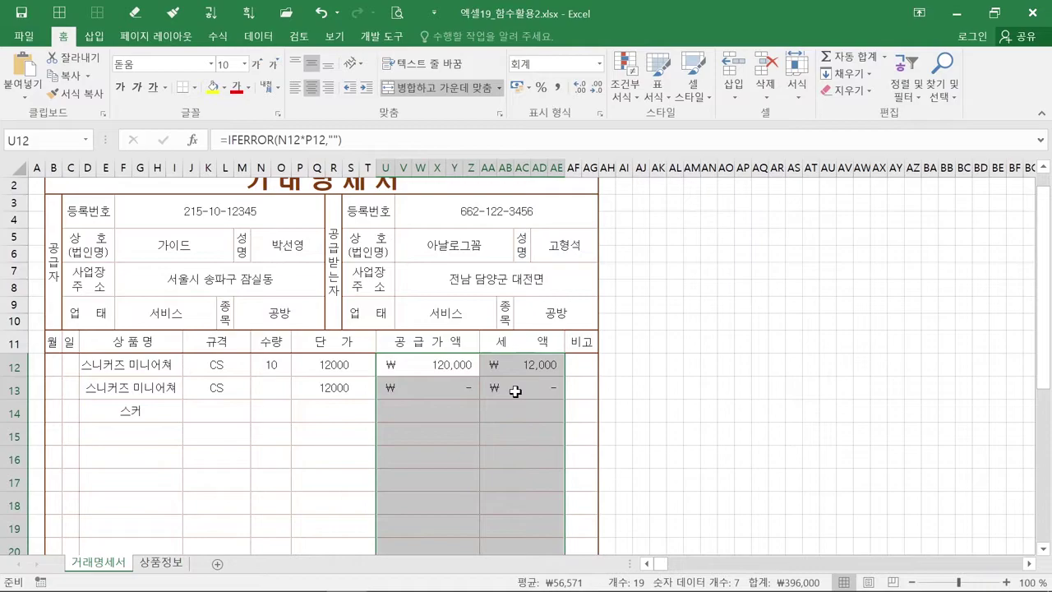
click(515, 391)
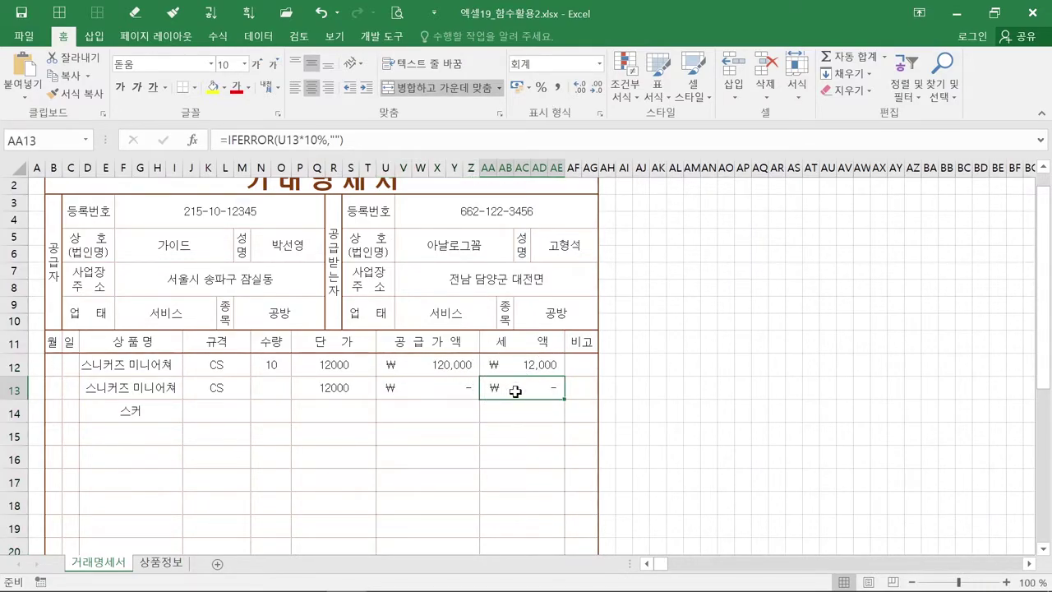
scroll(515, 391, down, 6)
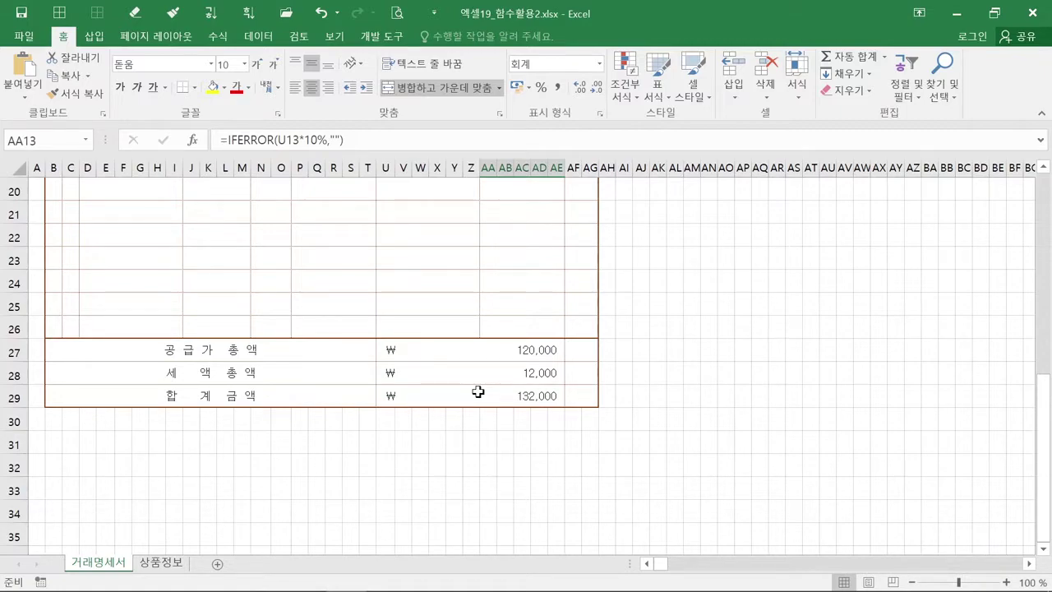
scroll(477, 392, up, 5)
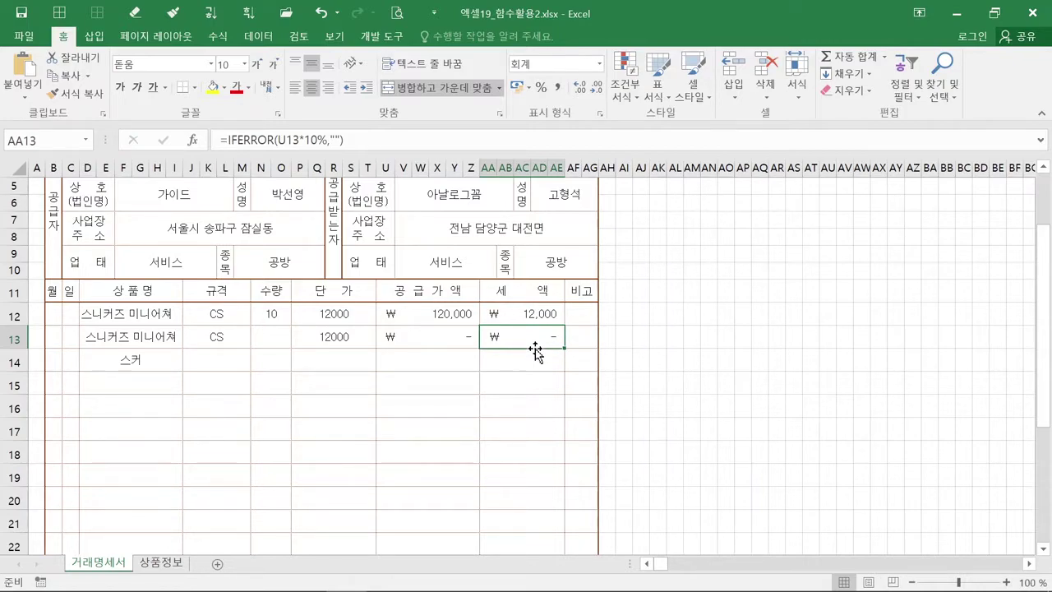
Clear the sample product names from the 상품명 cells in rows 12 to 15.
click(143, 315)
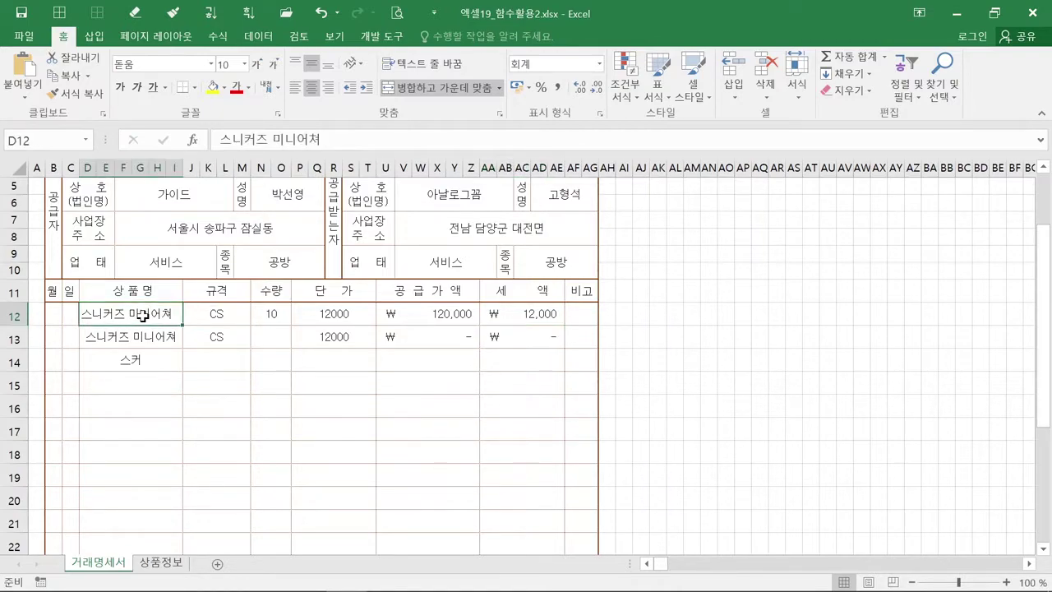
drag(143, 315, 136, 380)
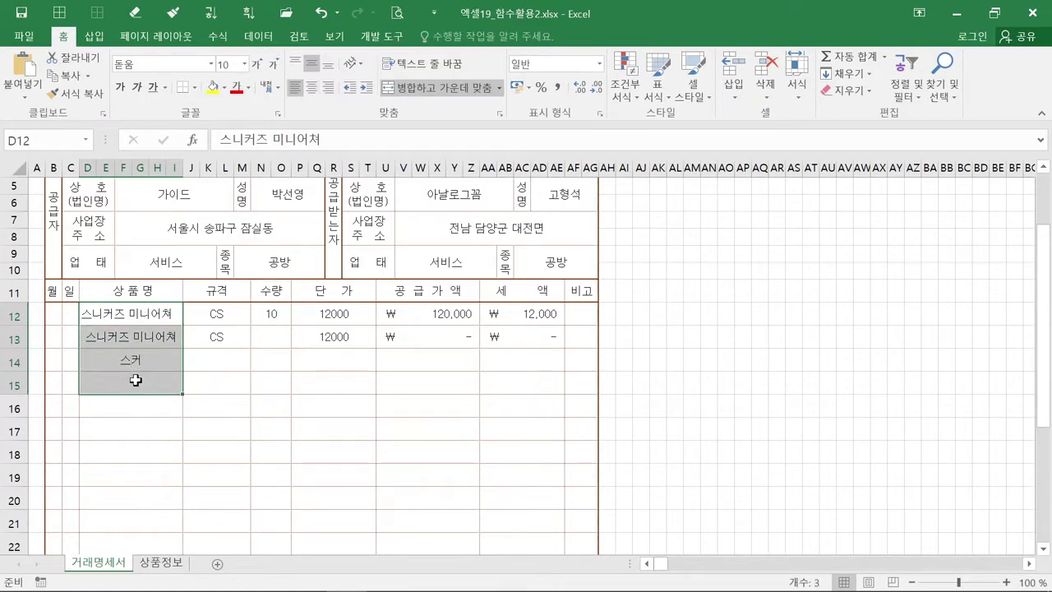
key(Delete)
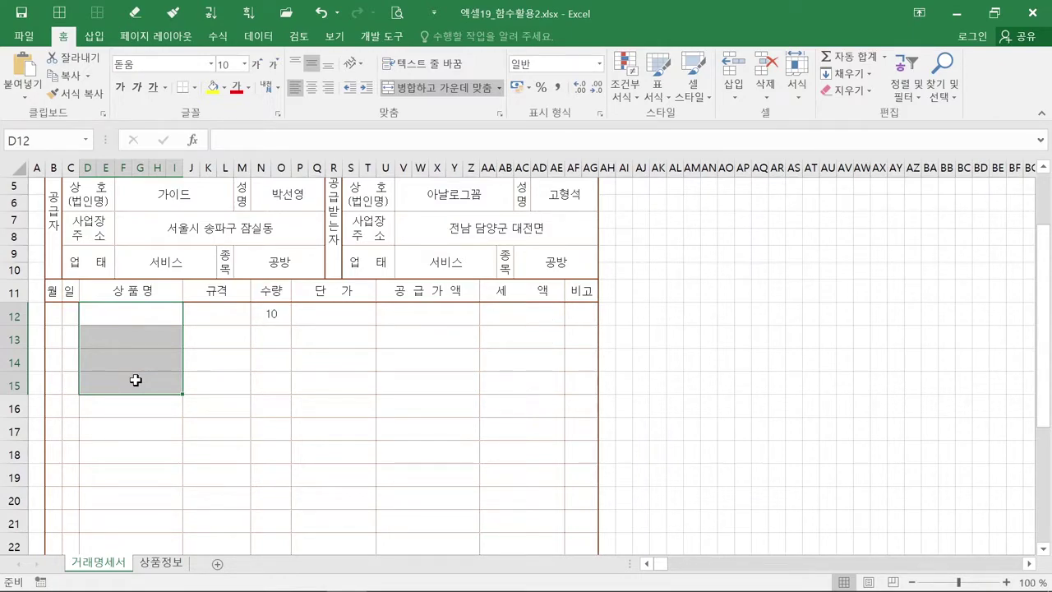
Review the product names on the 상품정보 sheet and return to the 거래명세서 sheet.
click(136, 380)
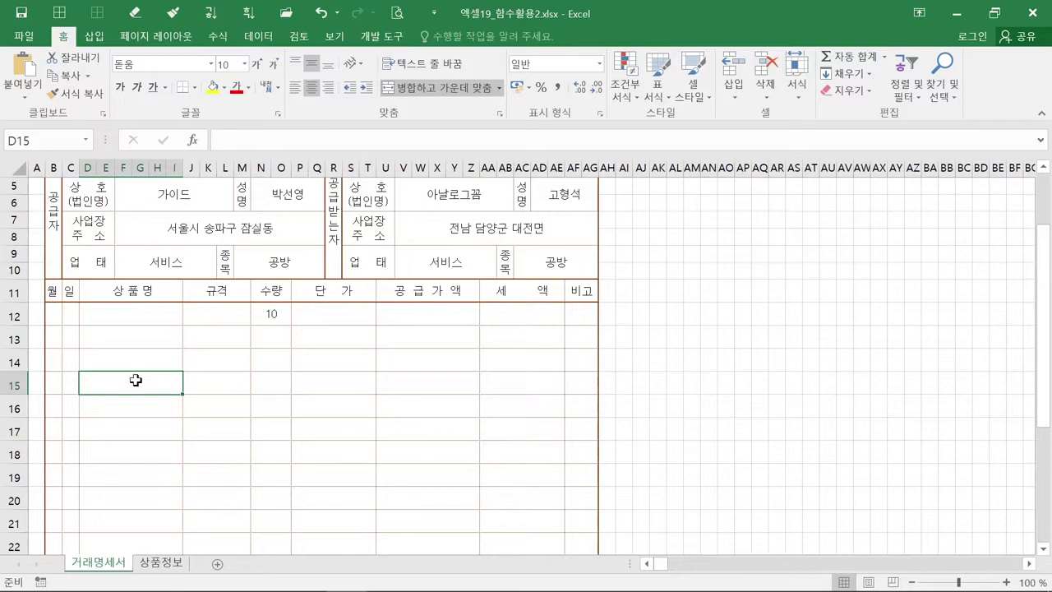
click(133, 319)
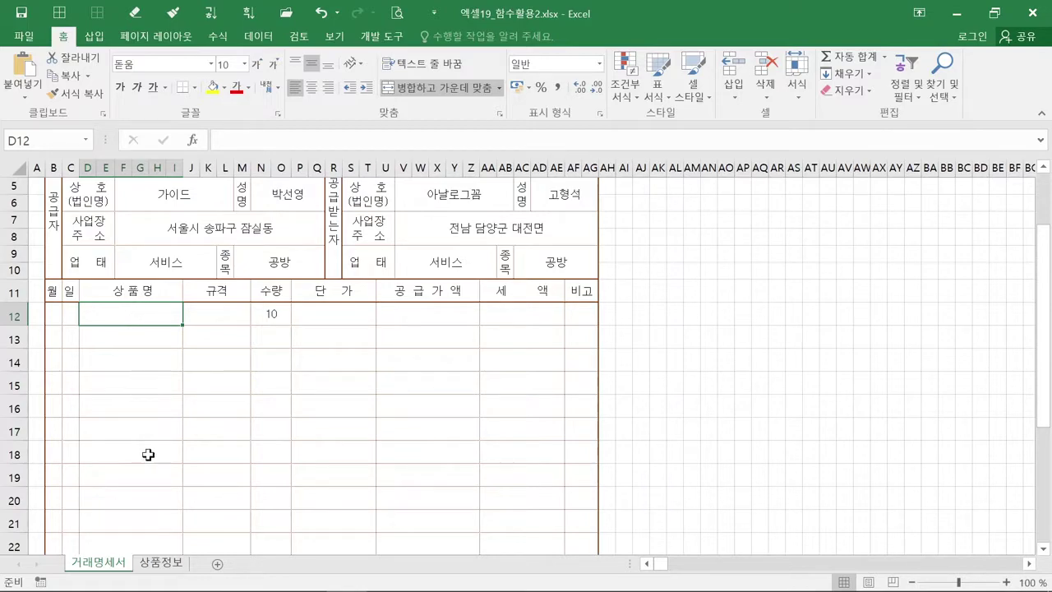
click(165, 565)
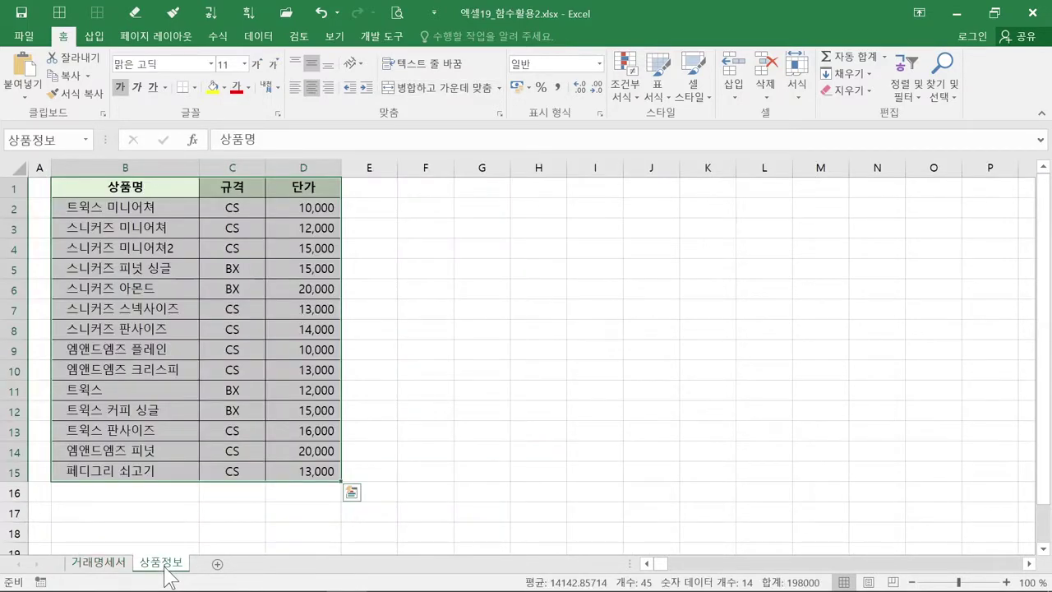
click(146, 329)
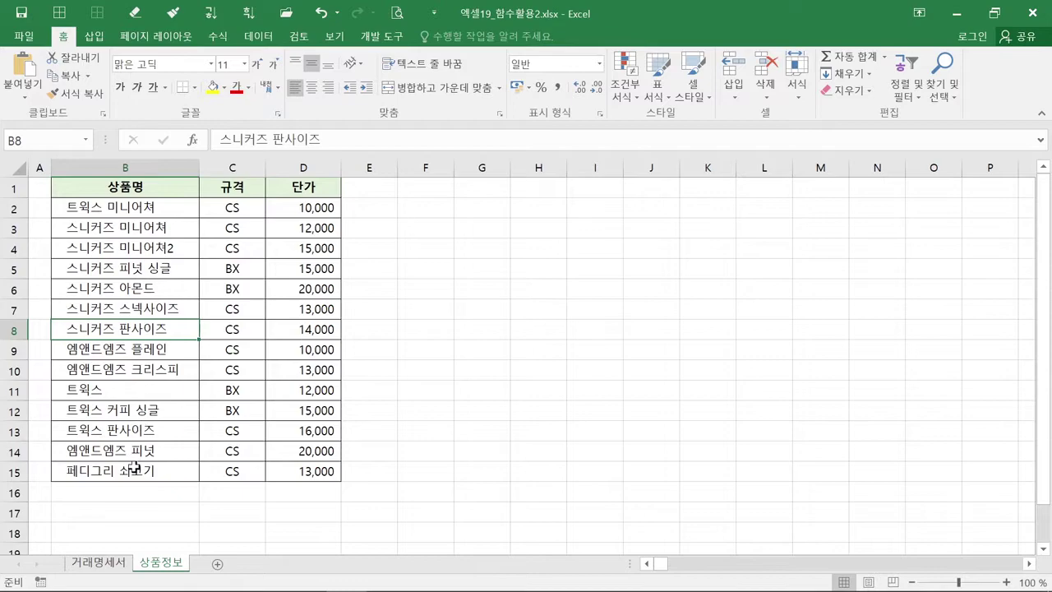
click(114, 568)
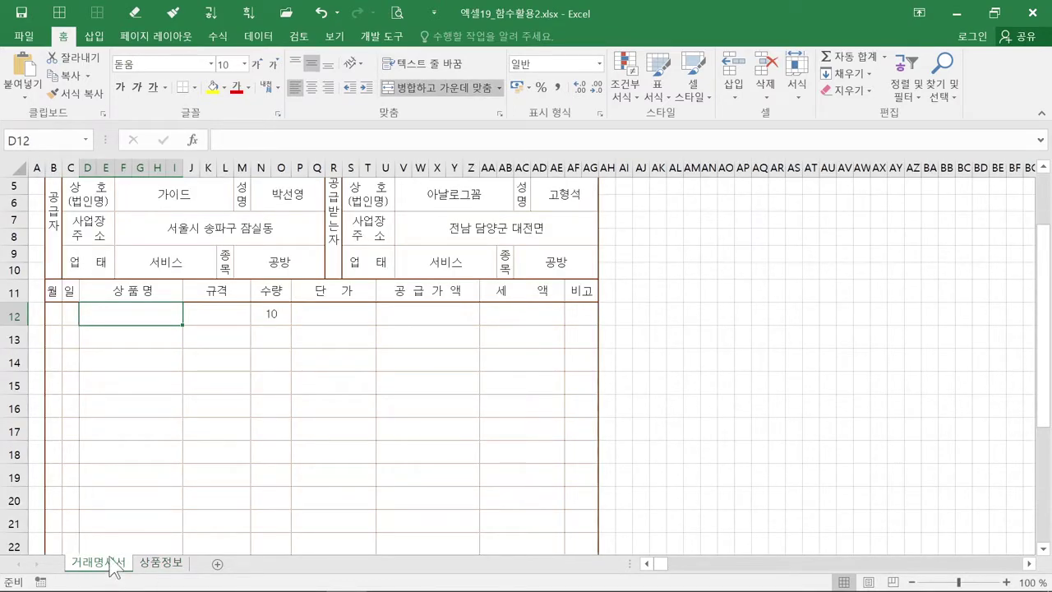
Select the 상품명 cells from row 12 down through the item rows and open the data validation settings for them.
click(145, 325)
click(146, 325)
key(ctrl)
key(ctrl)
key(ctrl)
key(ctrl)
key(ctrl)
drag(148, 317, 148, 534)
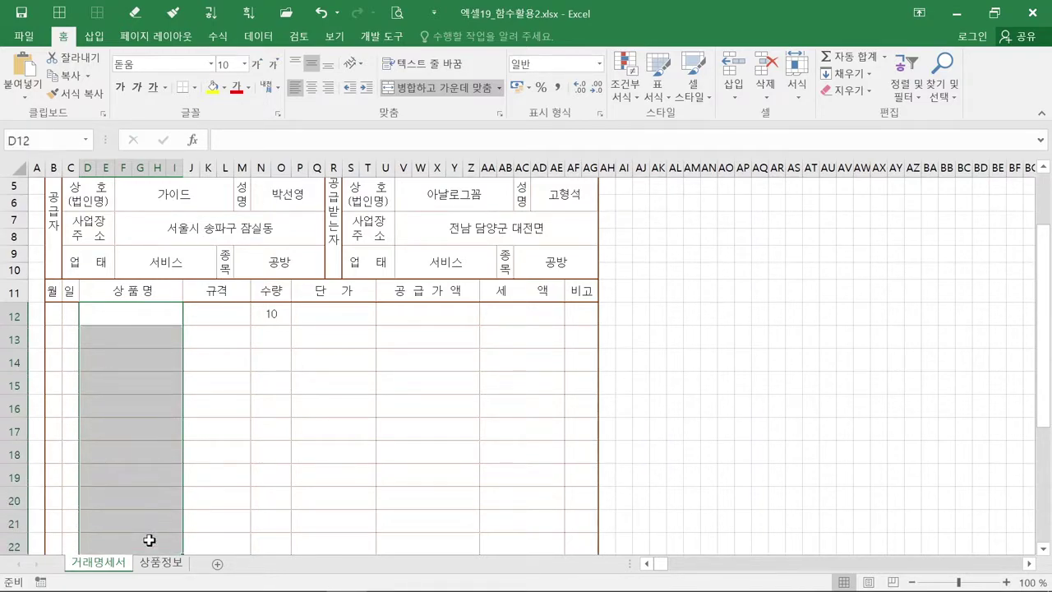
key(ctrl)
key(ctrl)
key(ctrl)
key(ctrl)
key(ctrl)
key(ctrl)
key(ctrl)
key(ctrl)
click(246, 39)
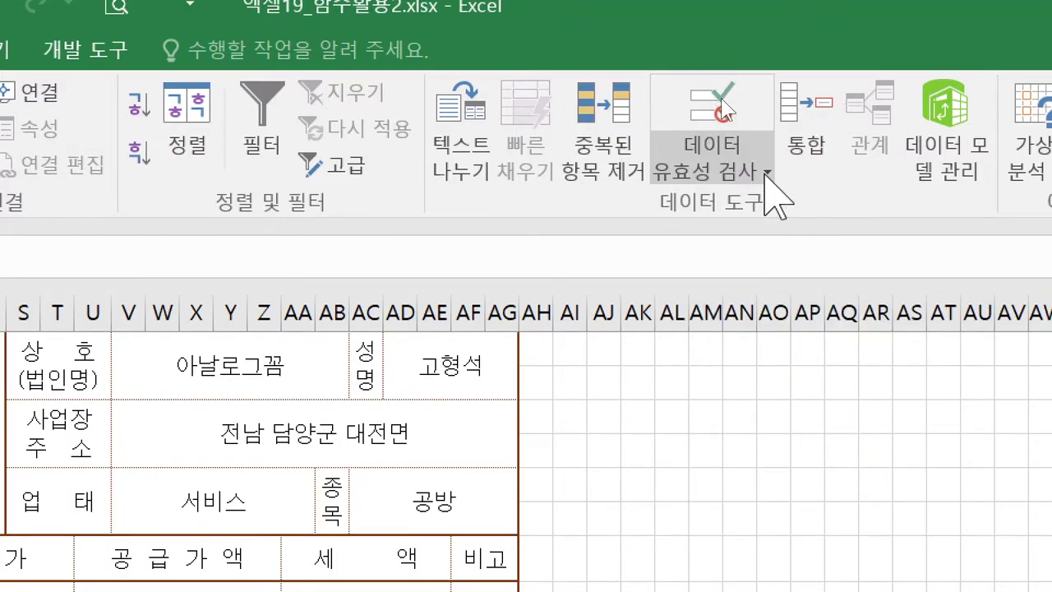
key(ctrl)
key(ctrl)
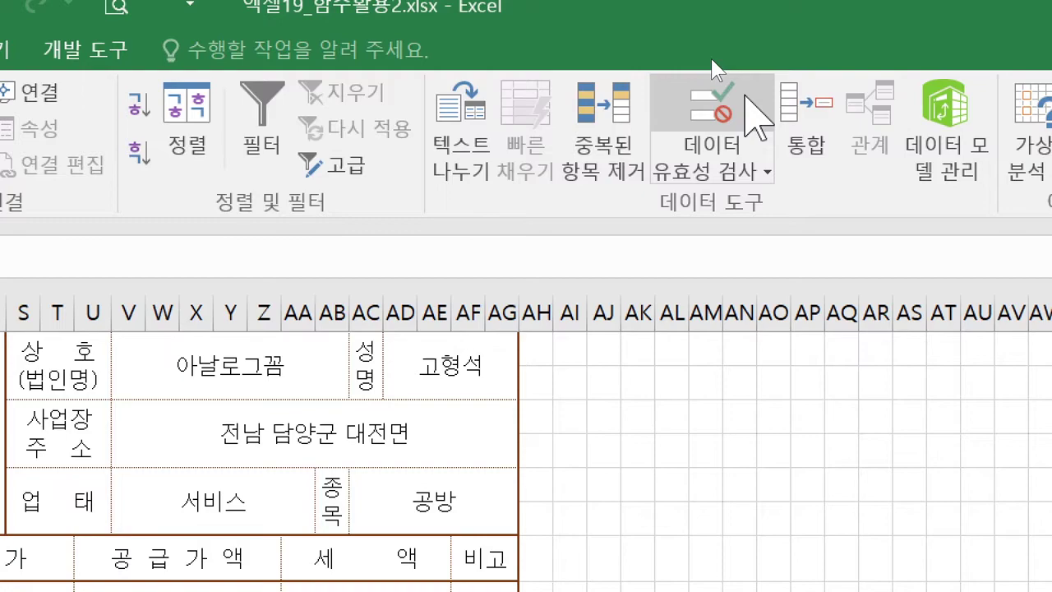
key(ctrl)
key(ctrl)
key(ctrl)
key(ctrl)
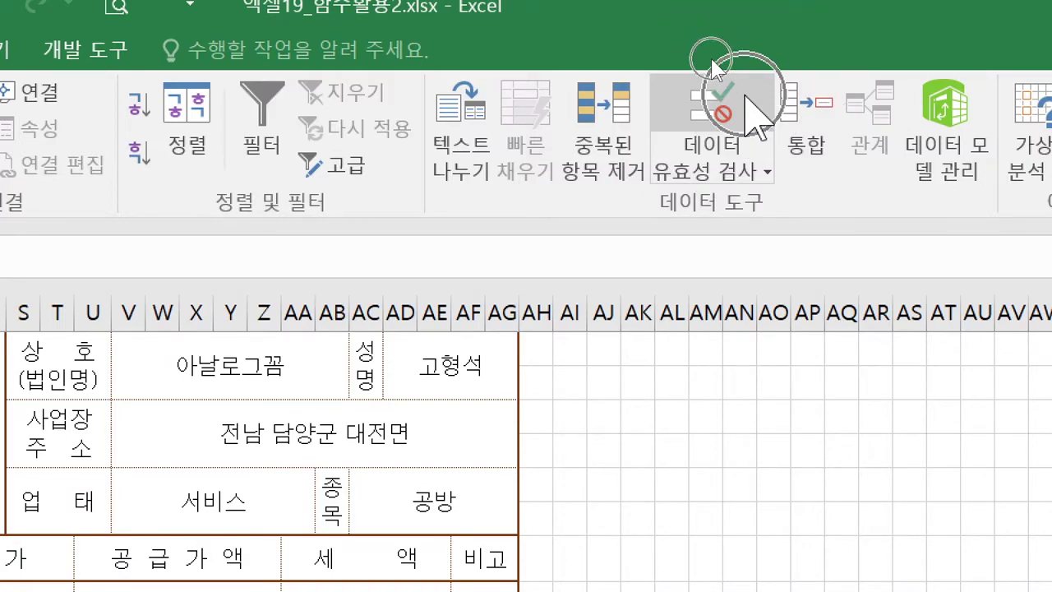
click(719, 111)
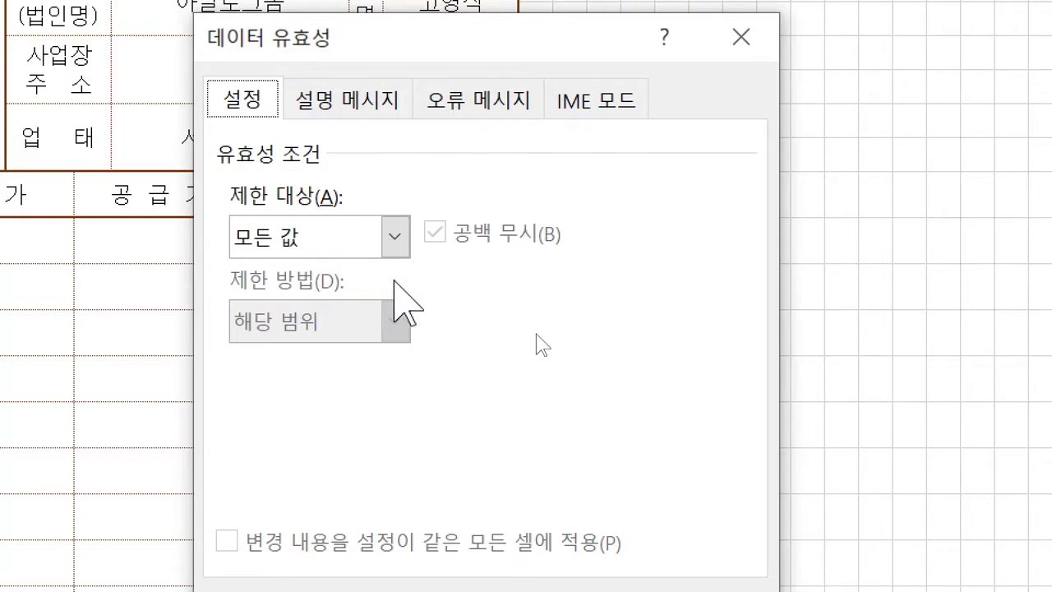
Set the validation criterion (제한 대상) for the 상품명 cells to 목록.
key(ctrl+2)
mouse_move(216, 209)
mouse_down()
mouse_move(352, 258)
mouse_move(417, 266)
mouse_up()
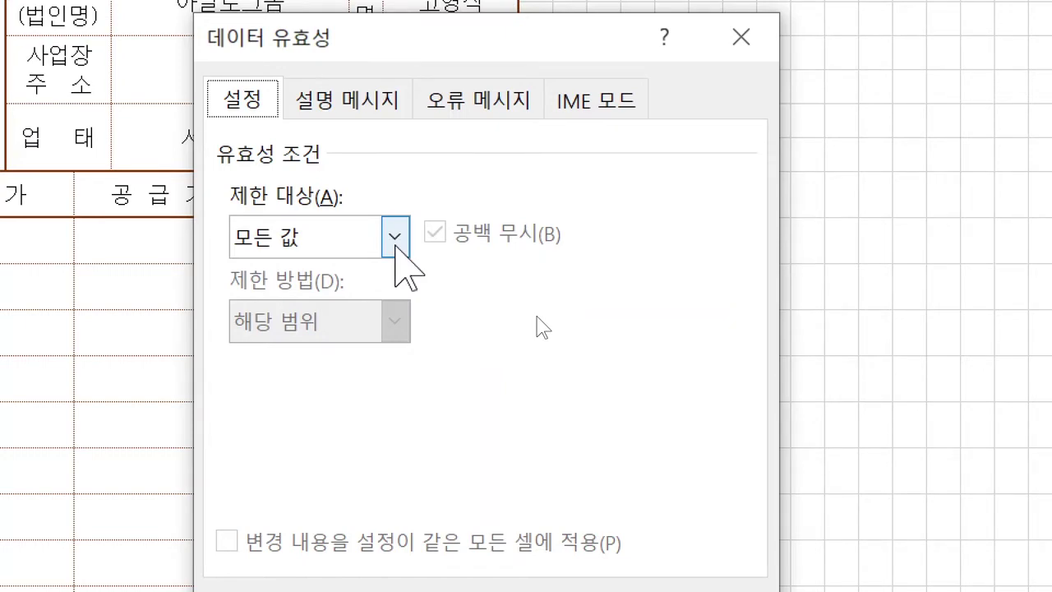
click(395, 236)
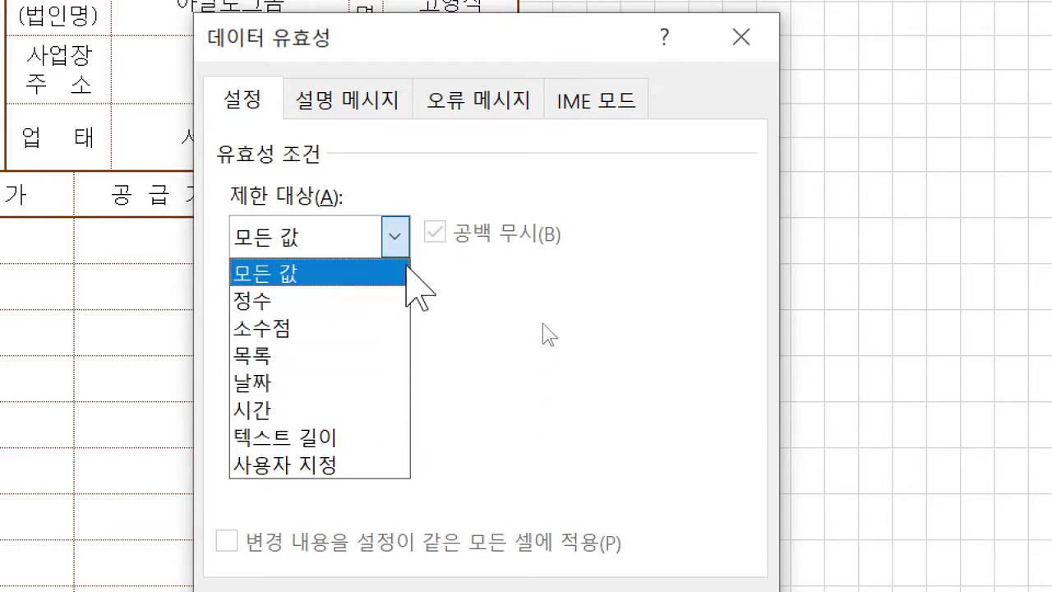
click(396, 238)
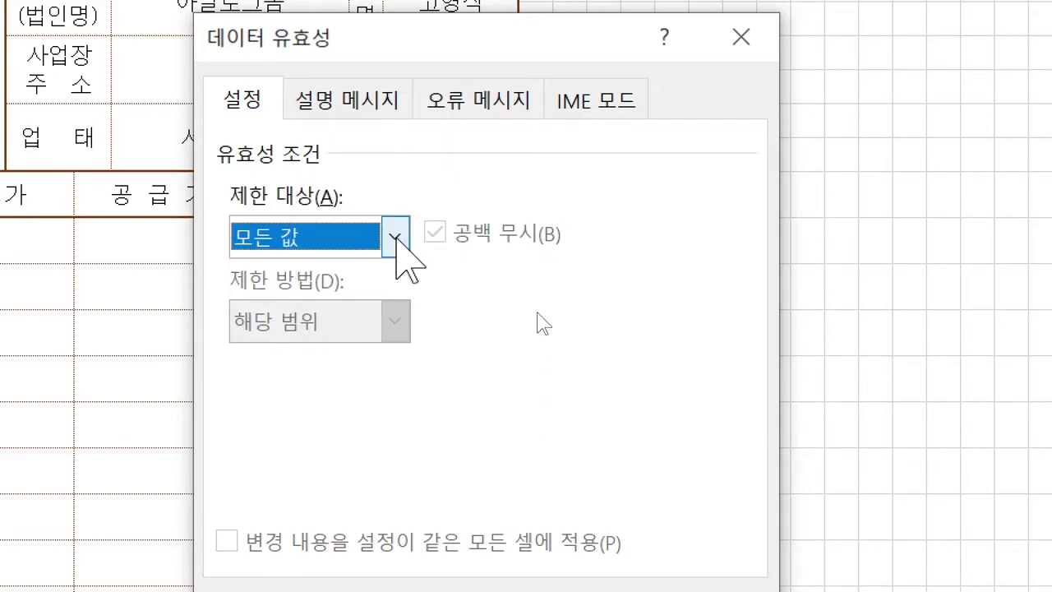
click(396, 238)
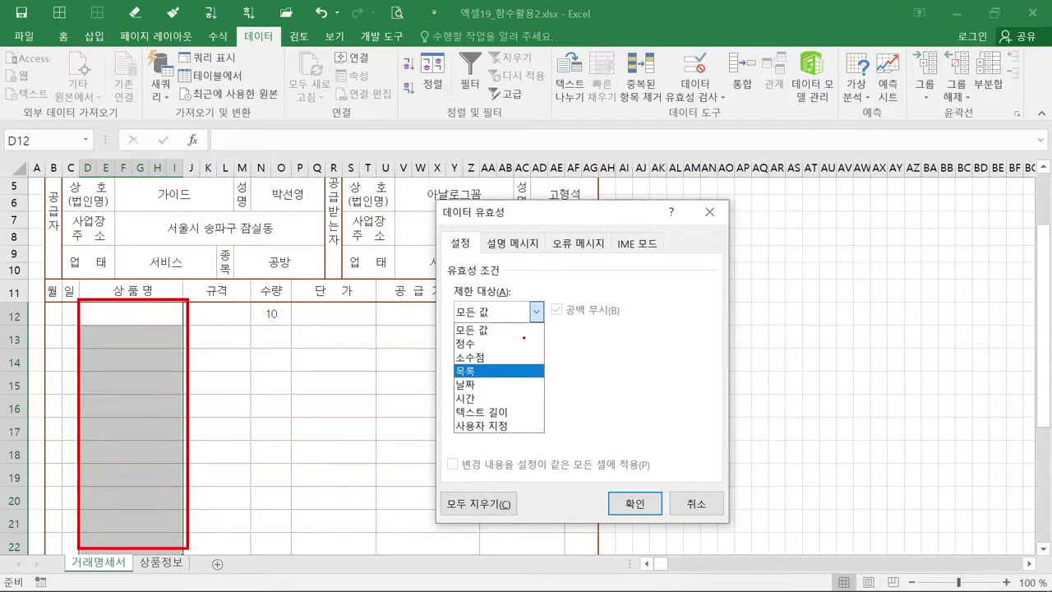
click(525, 371)
click(541, 317)
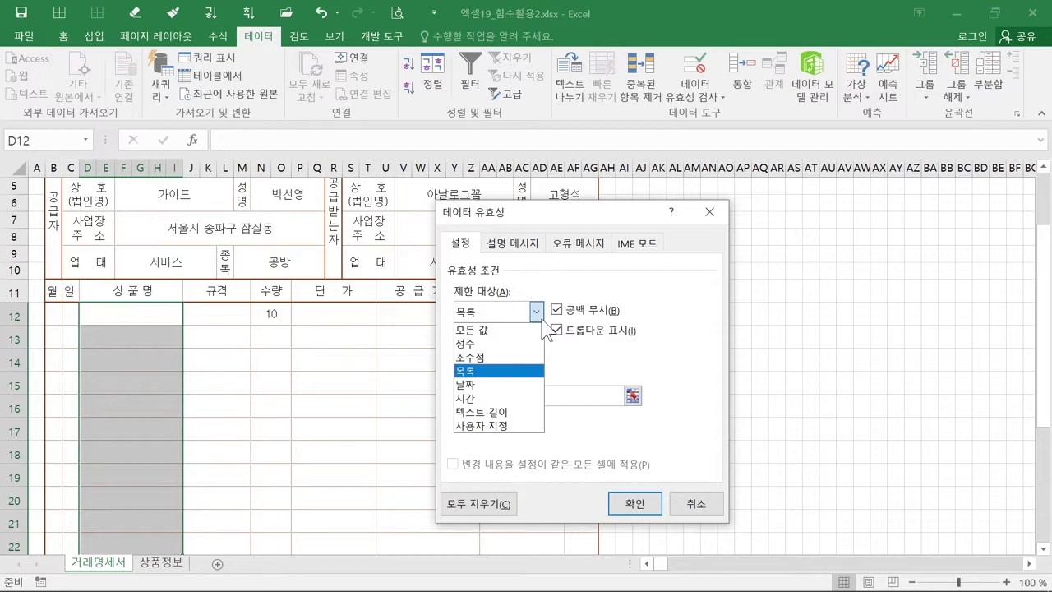
click(528, 370)
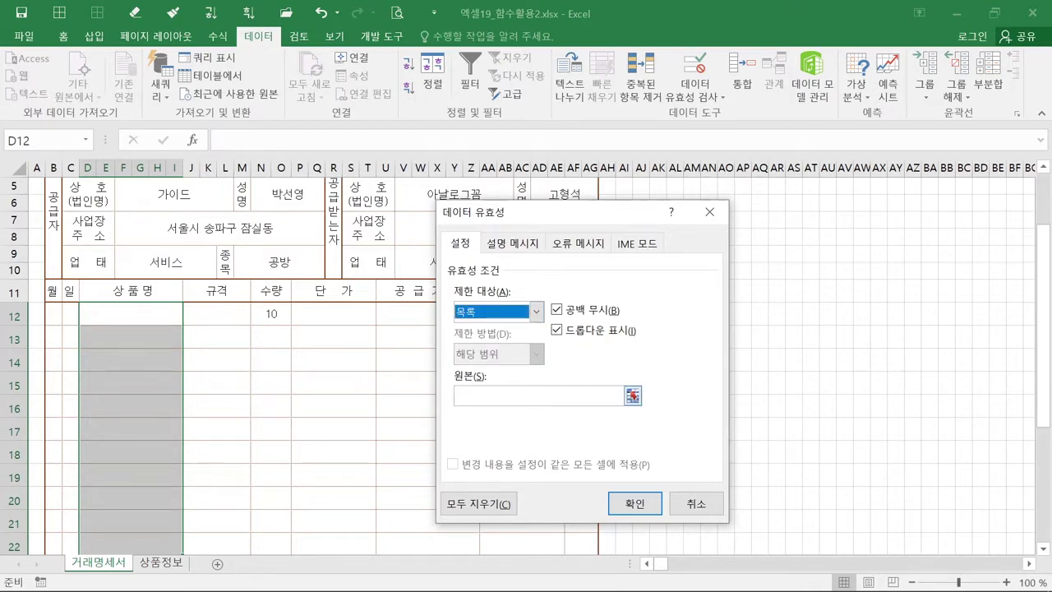
Set the list source to =상품정보!$B$2:$B$15 by picking the product names on the 상품정보 sheet, and apply the validation.
click(528, 396)
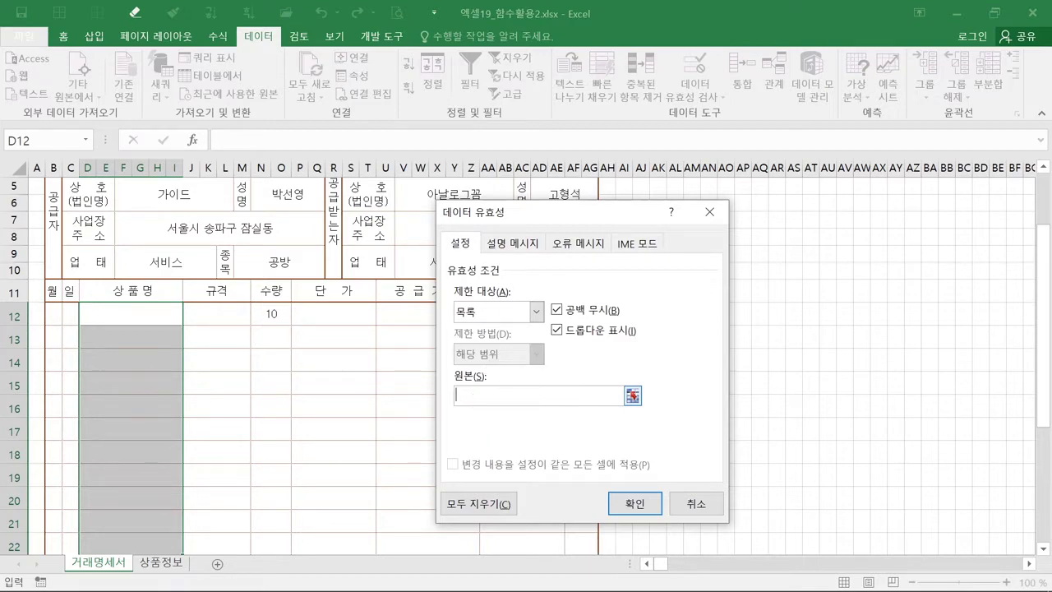
key(ctrl)
key(ctrl)
key(ctrl)
key(ctrl)
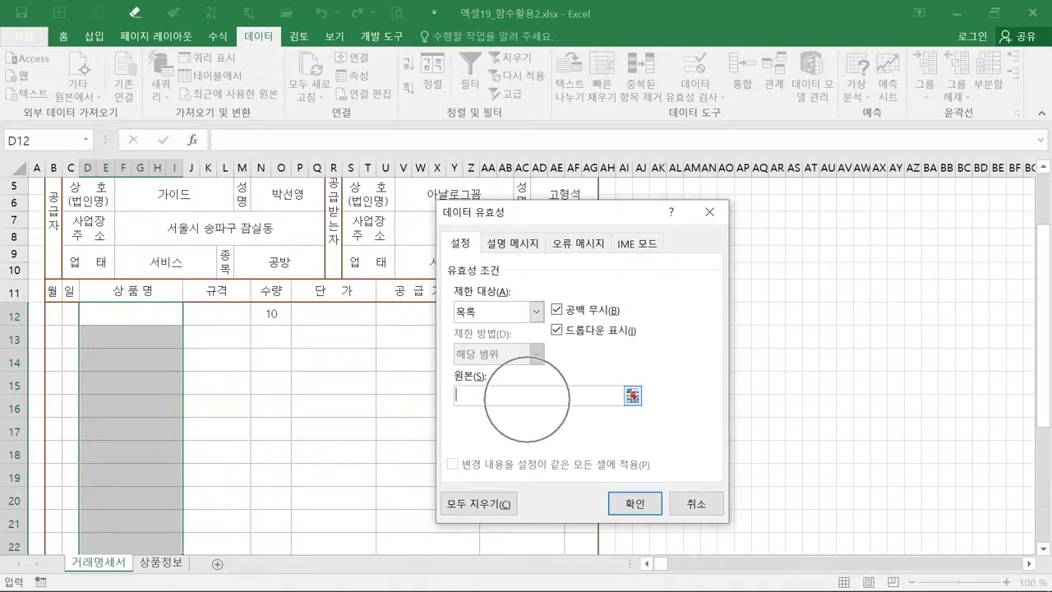
key(ctrl)
key(ctrl)
key(ctrl)
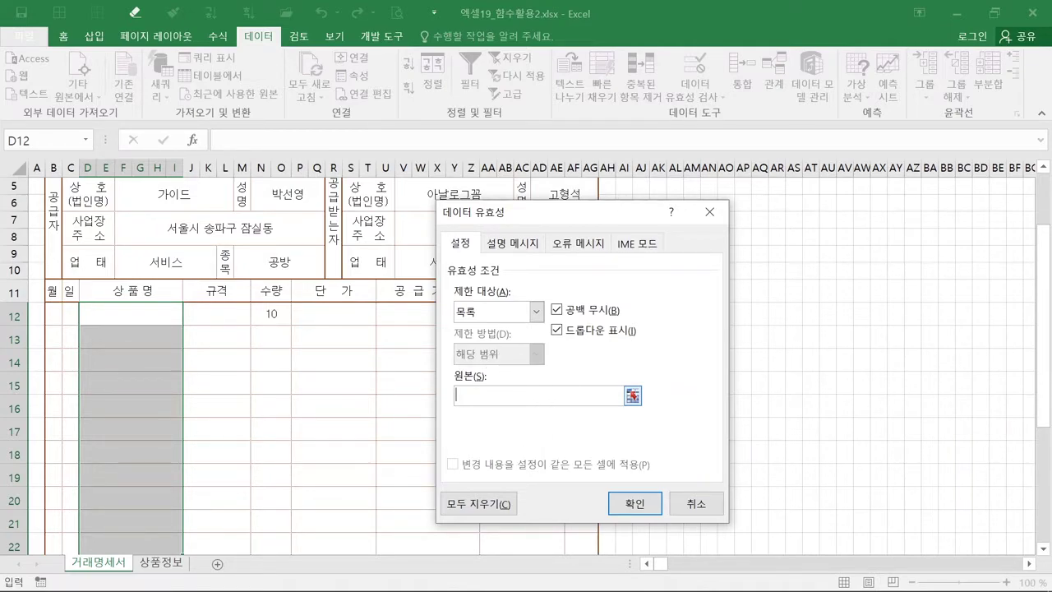
key(ctrl)
key(ctrl)
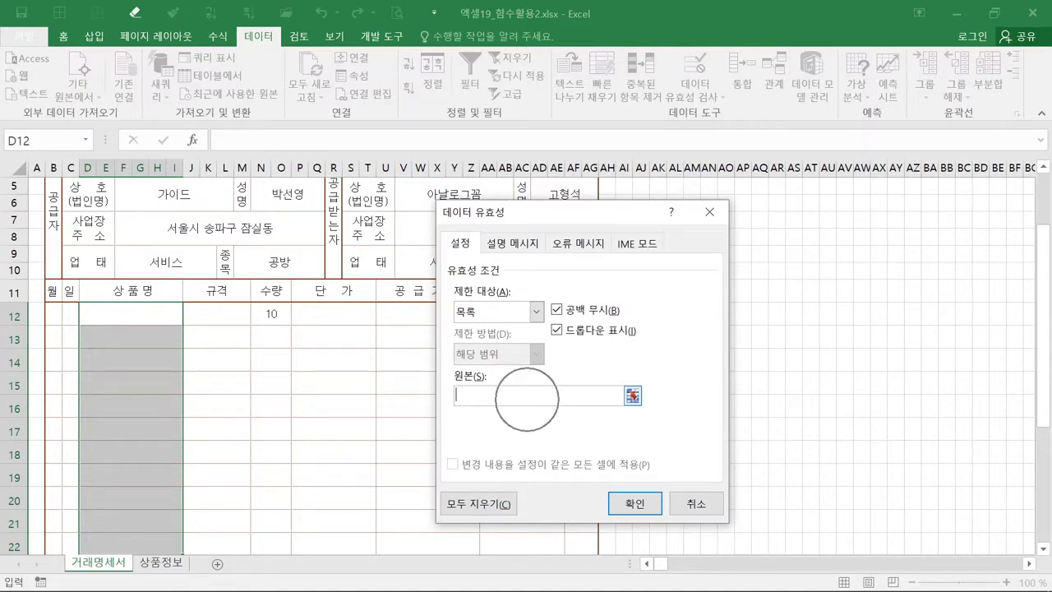
key(ctrl)
key(ctrl)
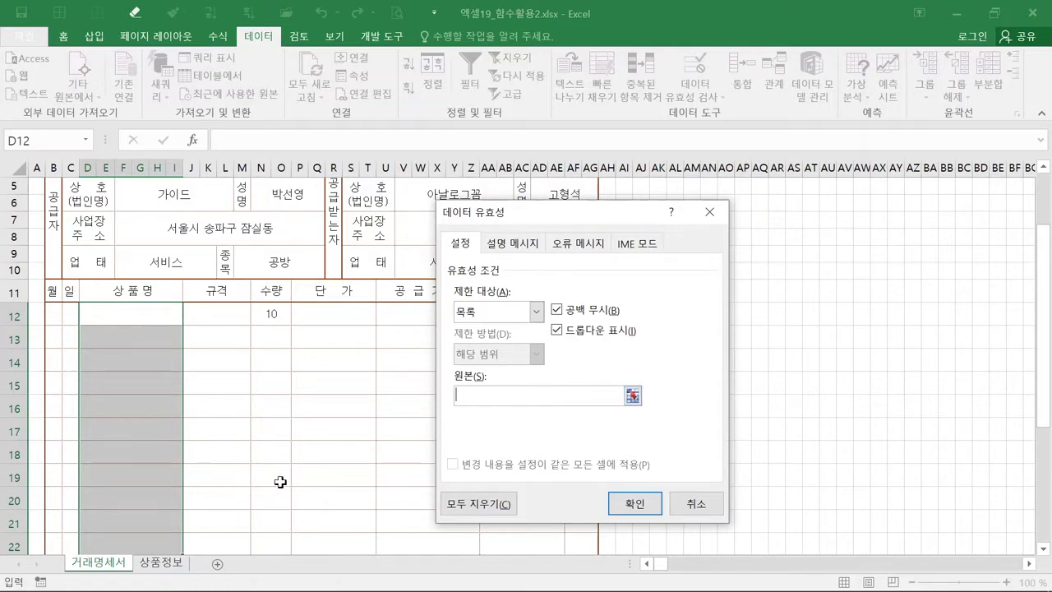
key(ctrl)
key(ctrl)
key(ctrl)
key(ctrl)
key(ctrl)
key(ctrl)
key(ctrl)
key(ctrl)
key(ctrl)
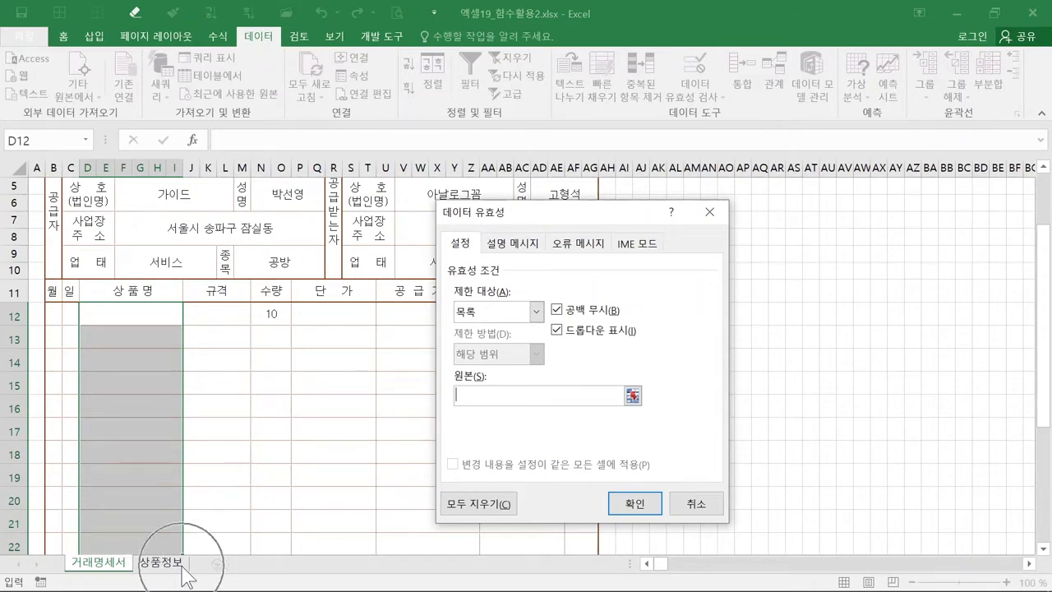
key(ctrl)
click(182, 566)
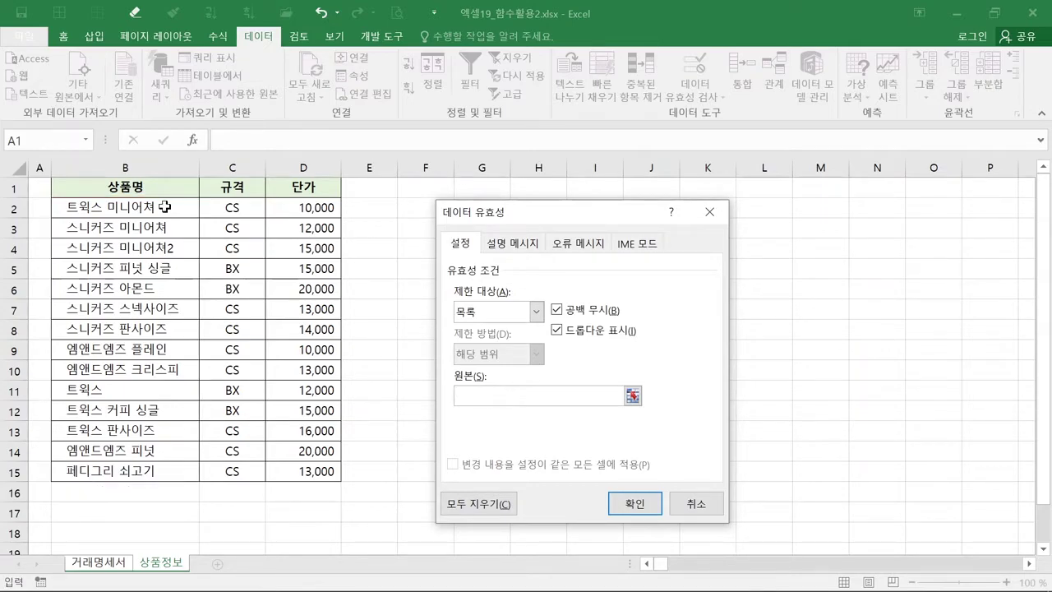
drag(165, 206, 176, 469)
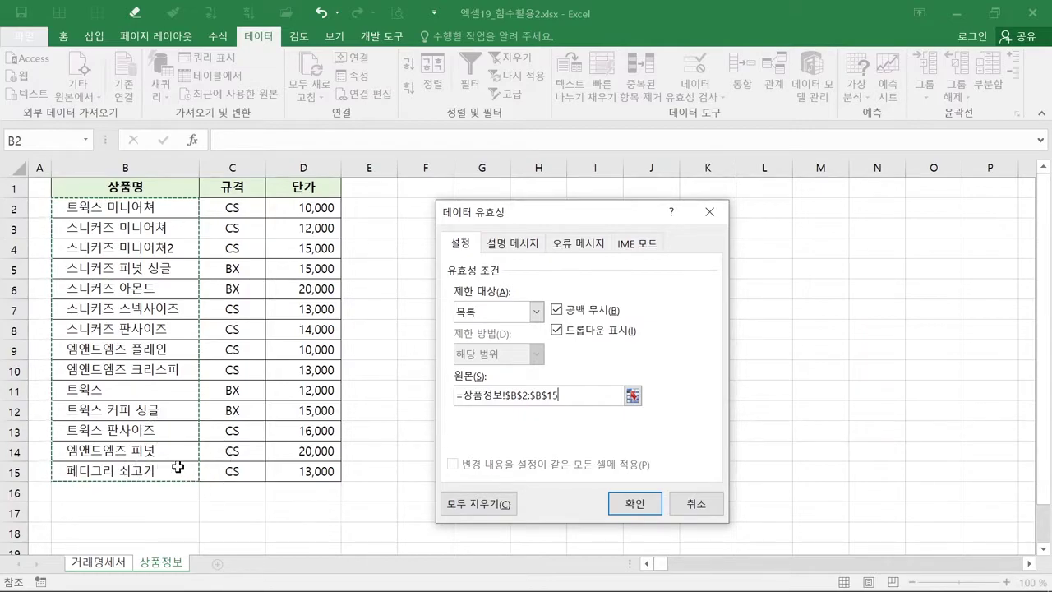
click(615, 511)
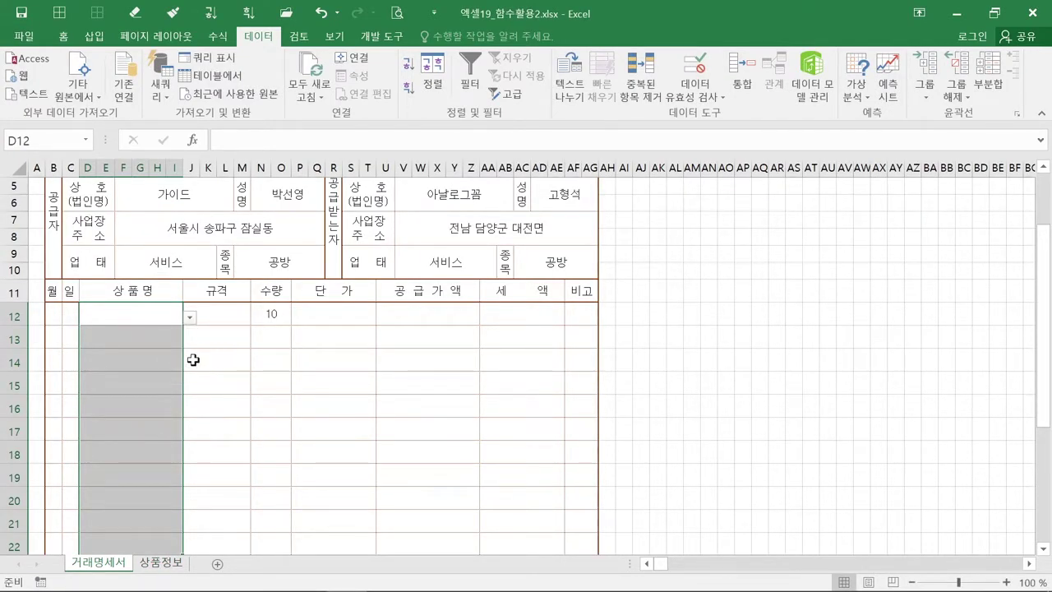
Check several 상품명 cells from row 12 down for the dropdown and compare with a 수량 cell.
click(169, 317)
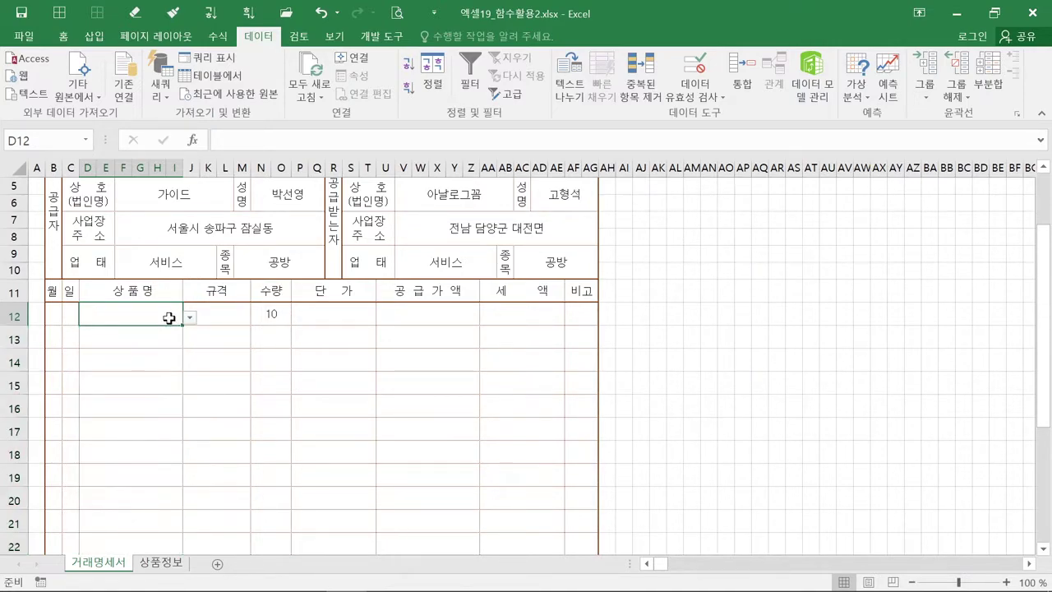
click(165, 337)
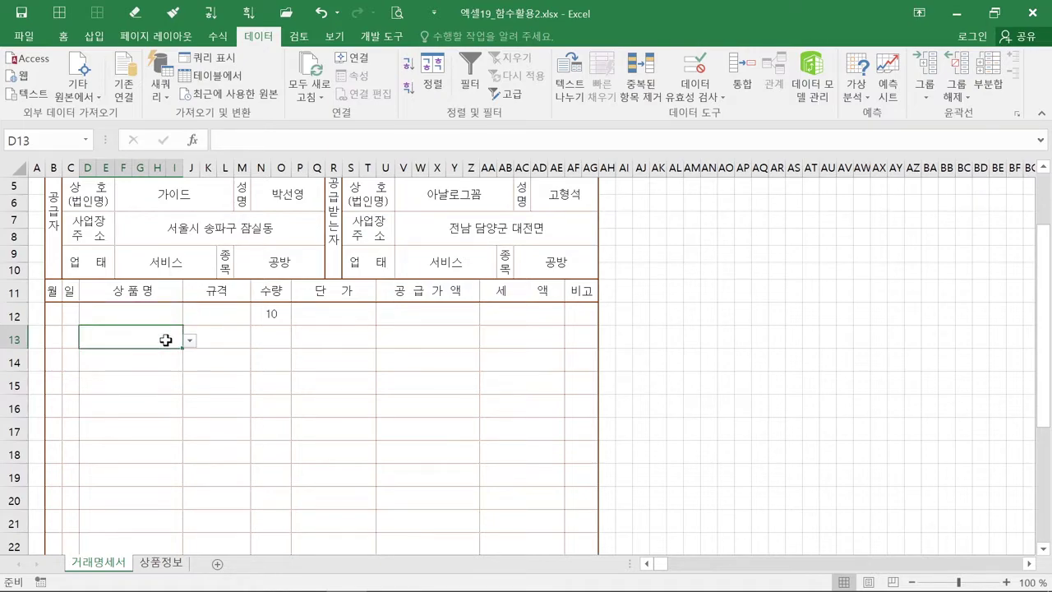
click(163, 372)
click(273, 386)
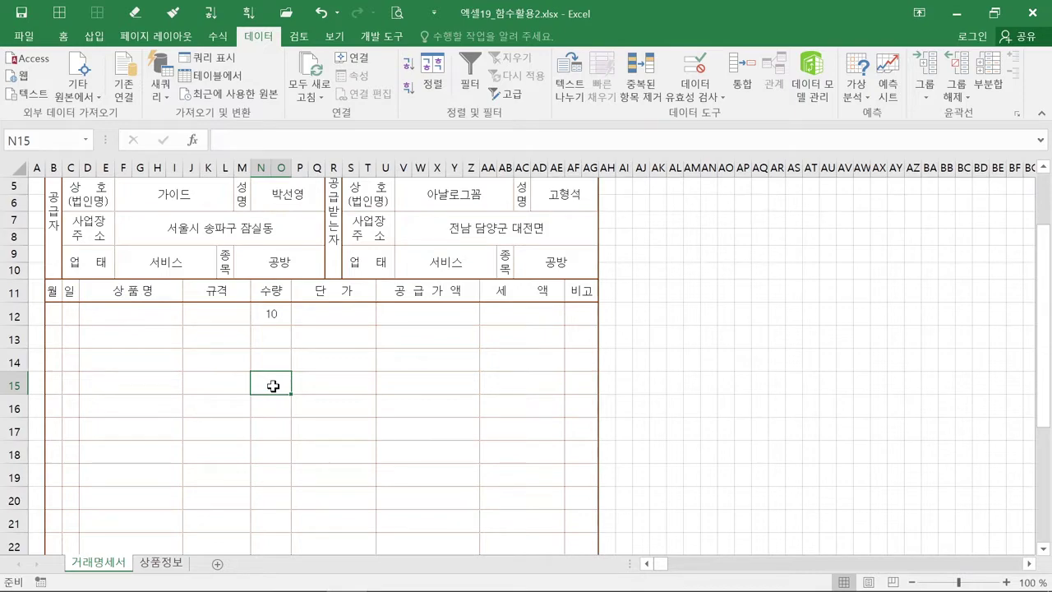
Choose 스니커즈 아몬드 from the dropdown list in the 상품명 cell of row 12.
click(162, 315)
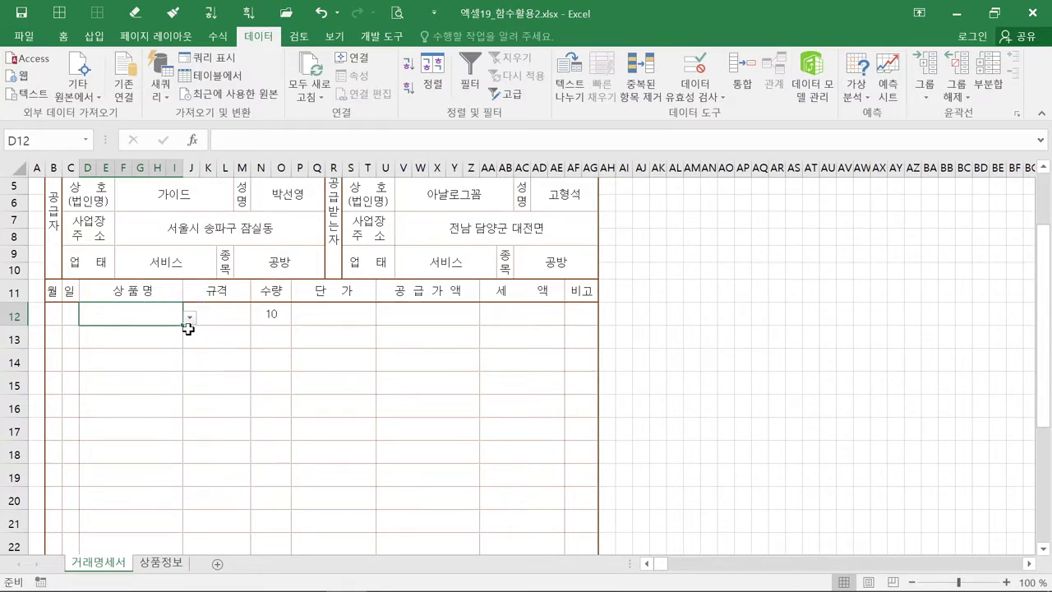
click(189, 318)
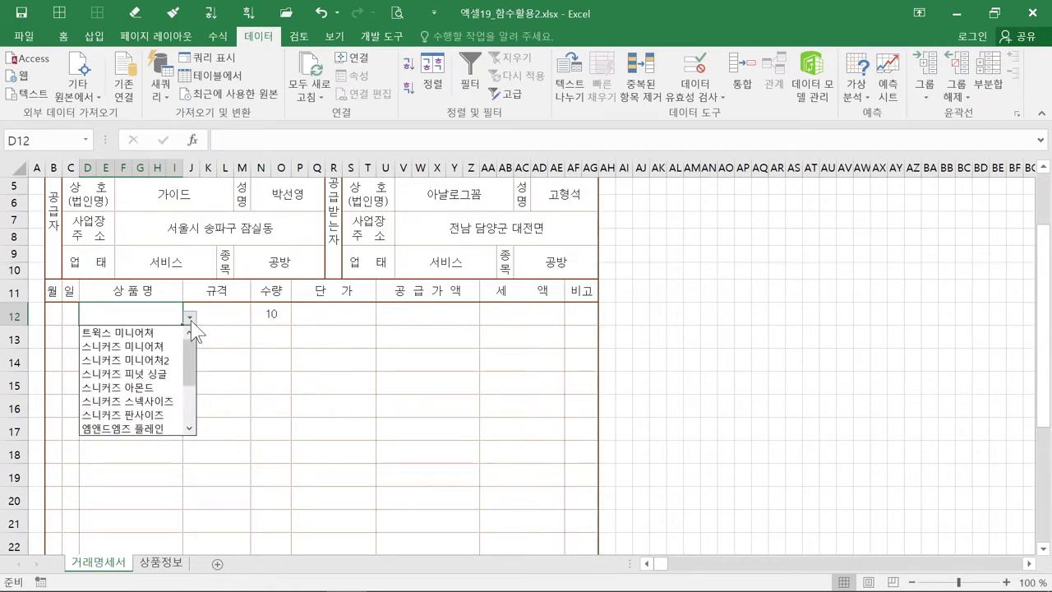
mouse_move(195, 351)
mouse_down()
mouse_move(196, 410)
mouse_move(190, 349)
mouse_move(194, 411)
mouse_move(199, 338)
mouse_up()
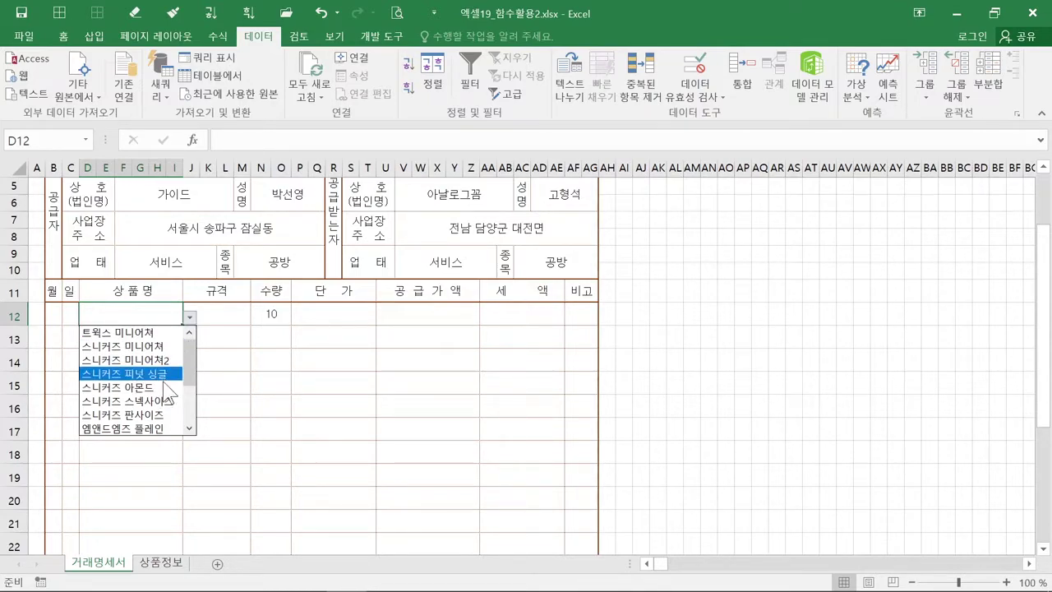
click(153, 386)
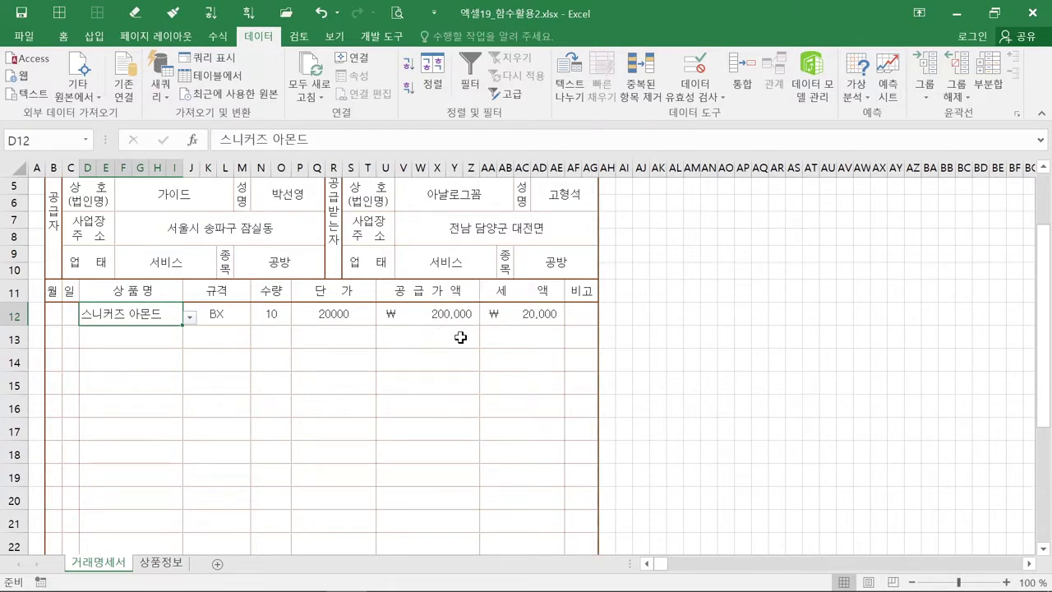
Test the list validation by trying to enter d in the 상품명 cell of row 13, and cancel the entry.
click(132, 340)
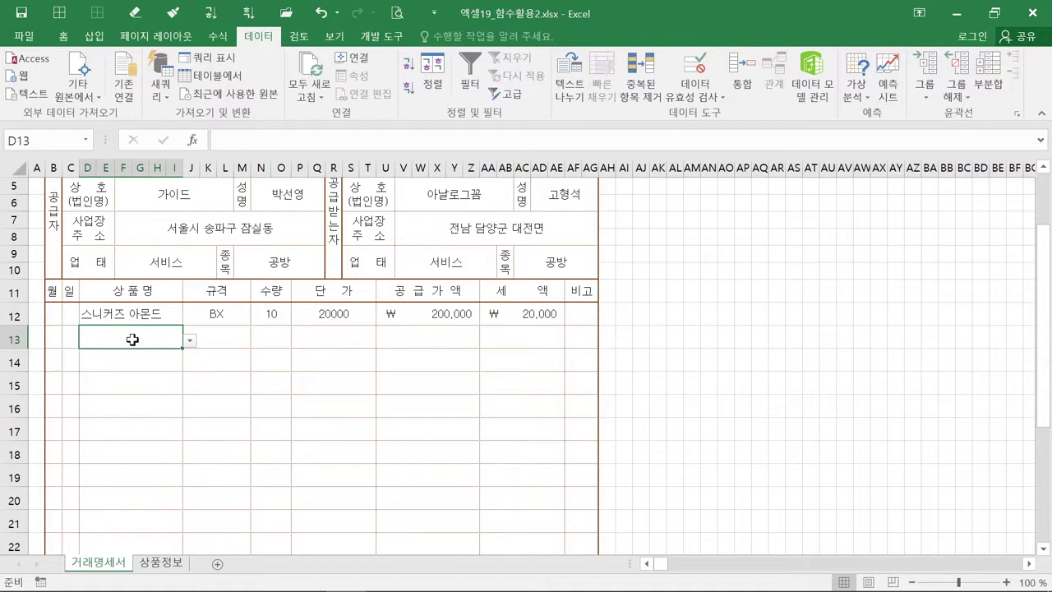
click(134, 357)
click(134, 343)
text(d)
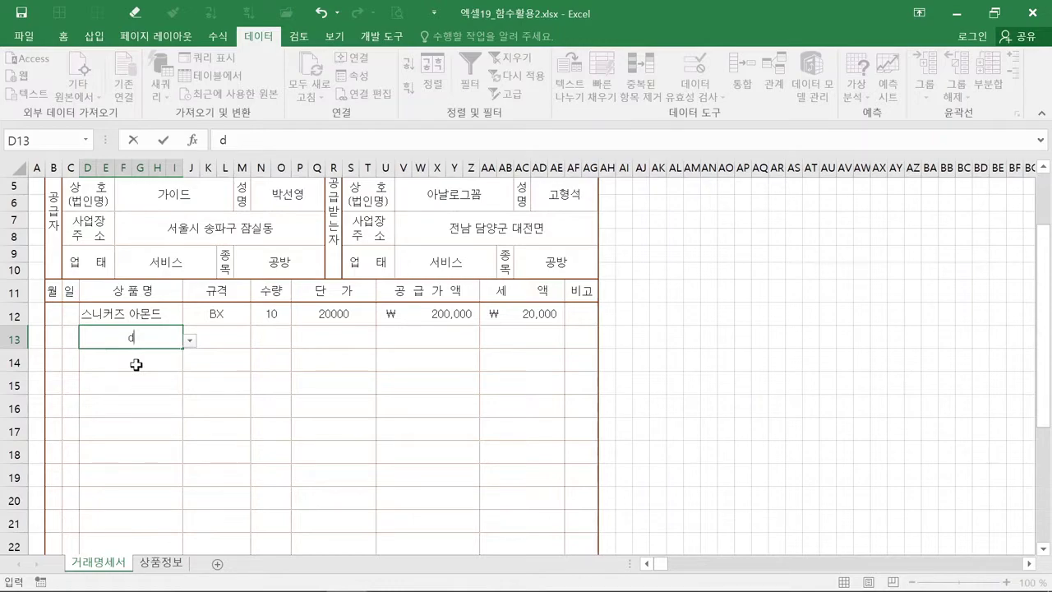
key(Return)
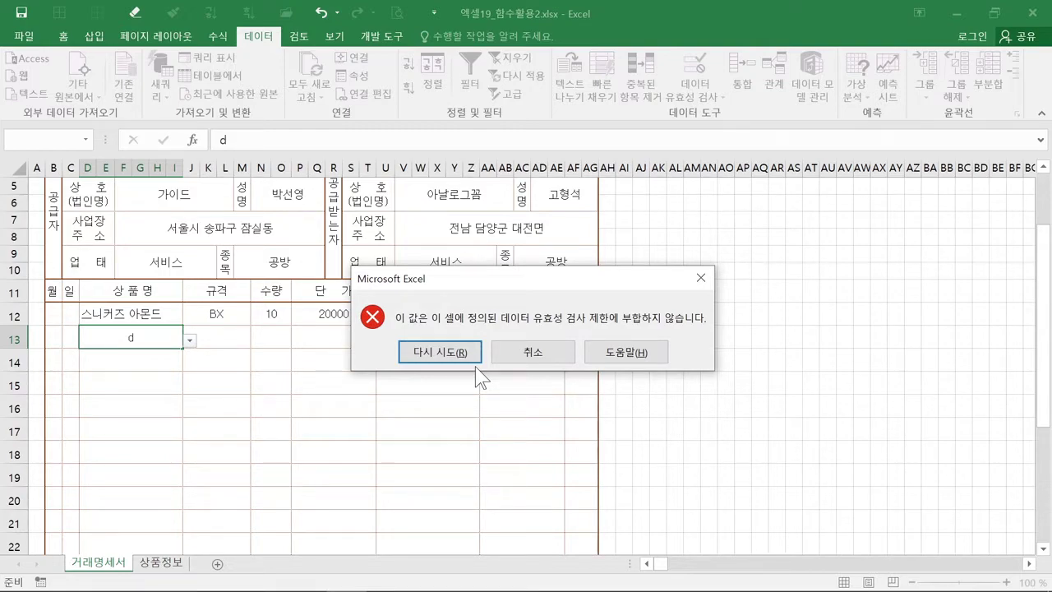
key(ctrl)
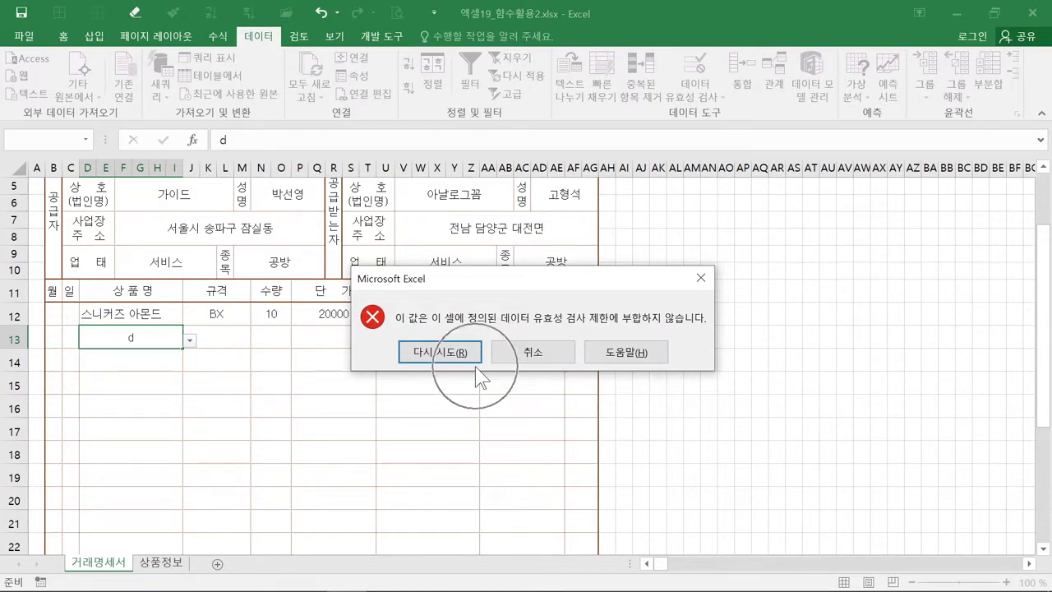
click(496, 356)
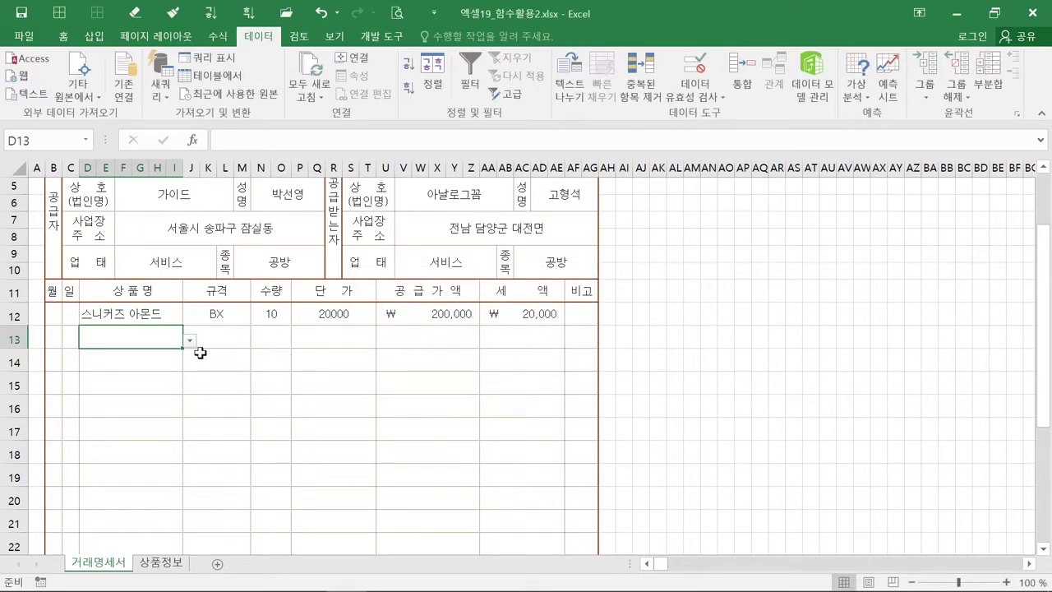
Examine which columns of the 거래명세서 hold formulas (규격, 단가, 공급가액, 세액) and which need manual entry (상품명, 수량).
click(175, 356)
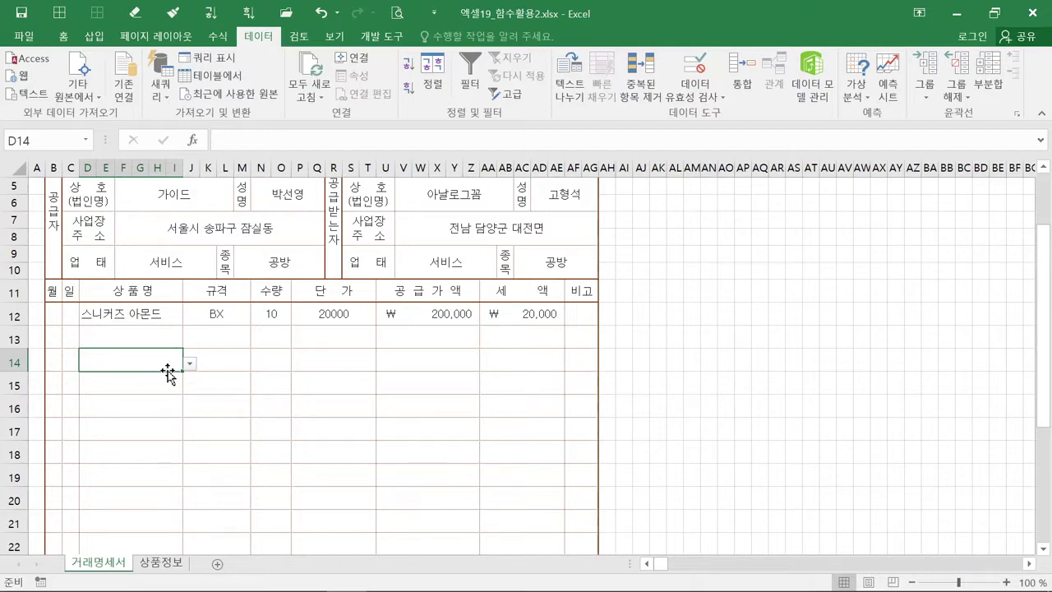
drag(225, 315, 229, 409)
drag(350, 314, 348, 408)
drag(476, 321, 495, 446)
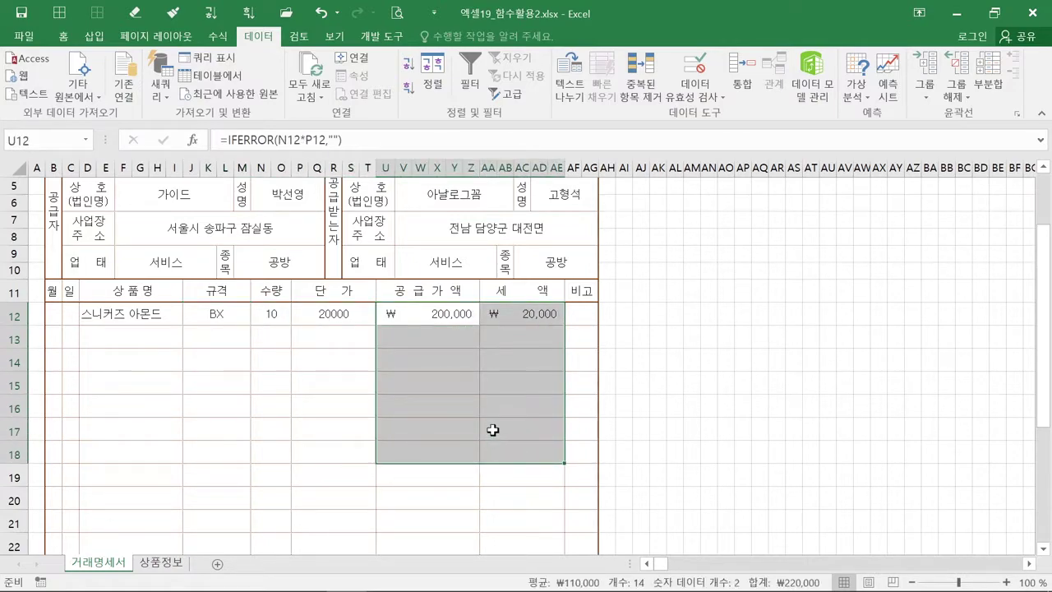
click(469, 385)
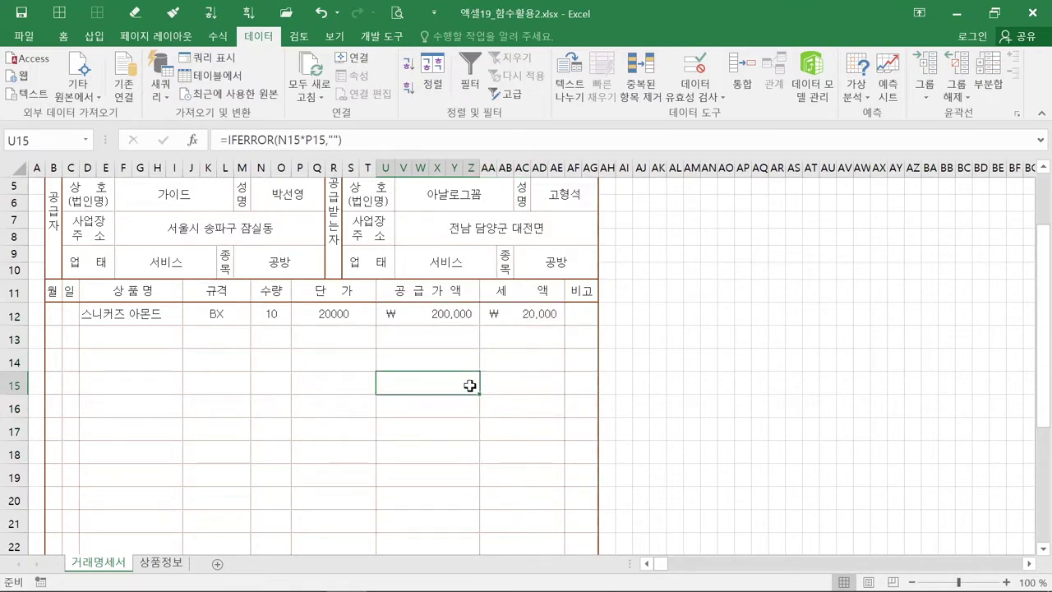
click(150, 317)
drag(151, 317, 148, 377)
drag(271, 315, 279, 375)
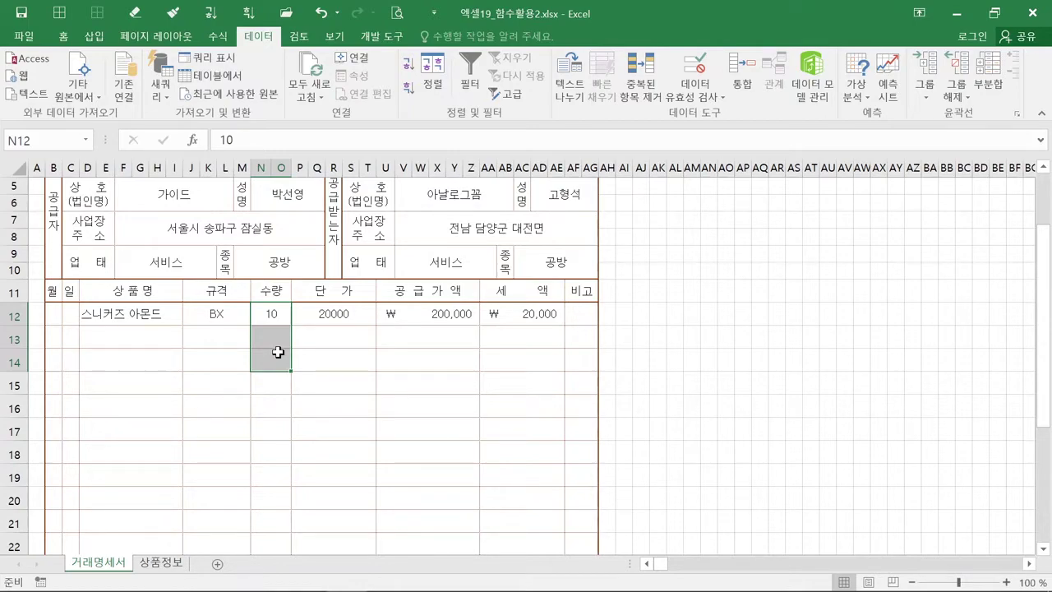
click(279, 337)
click(282, 354)
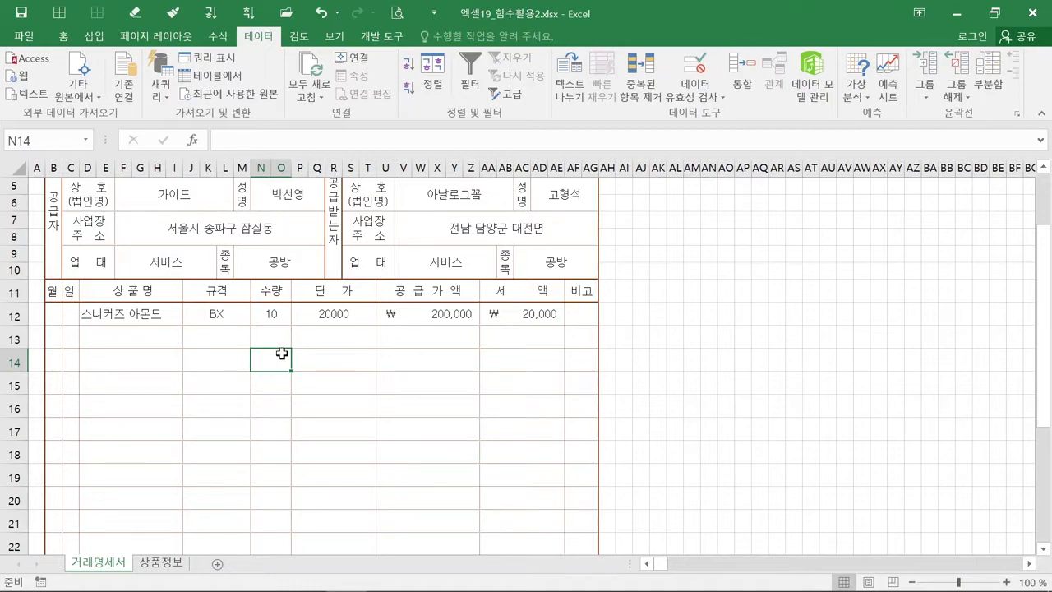
scroll(279, 370, up, 2)
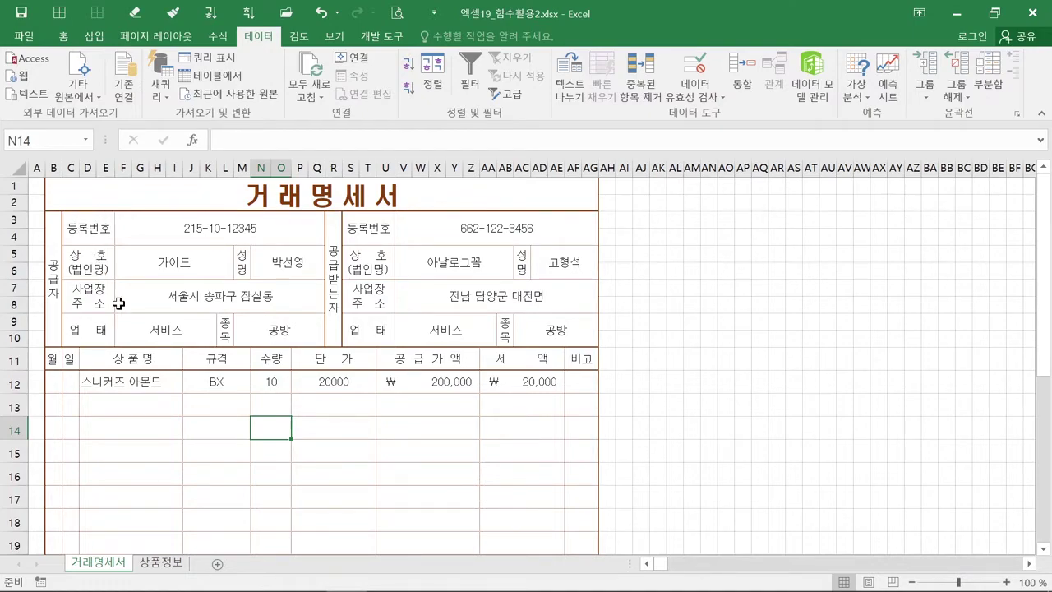
drag(108, 194, 134, 471)
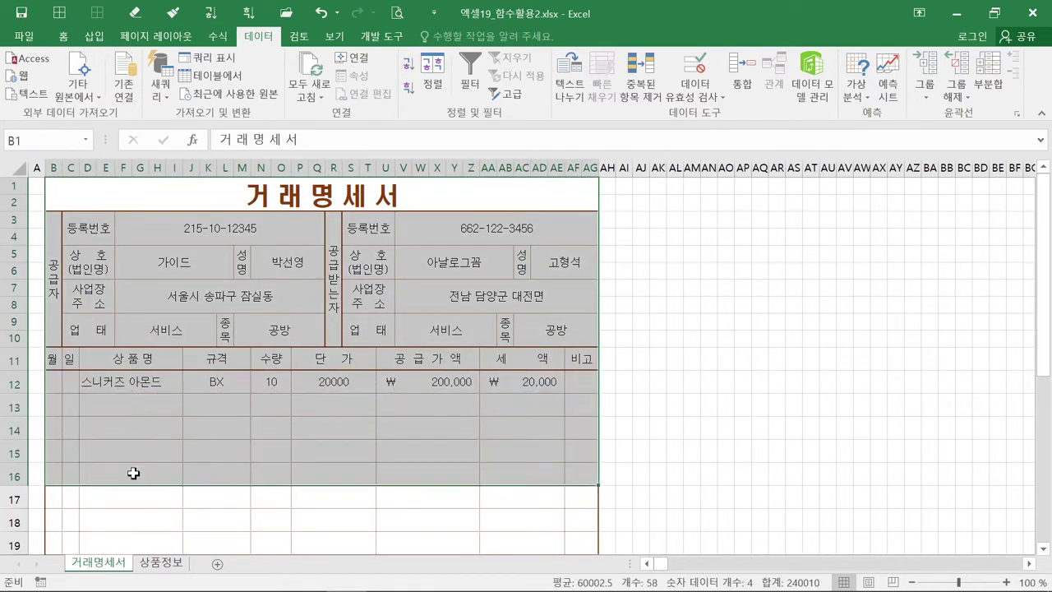
click(166, 314)
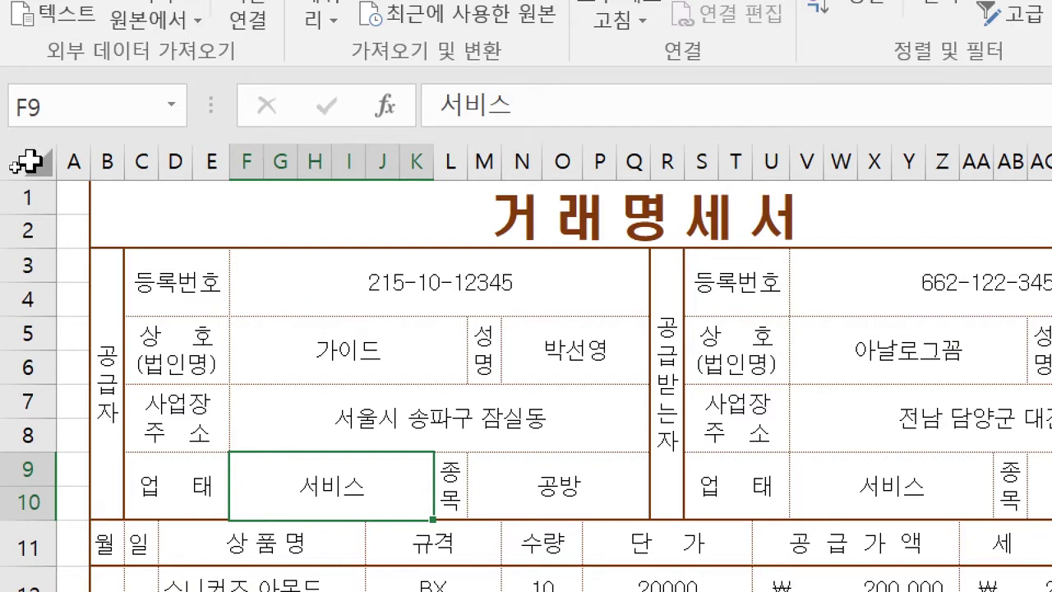
Select the entire 거래명세서 sheet and open the protection (보호) settings of its cell format.
click(29, 162)
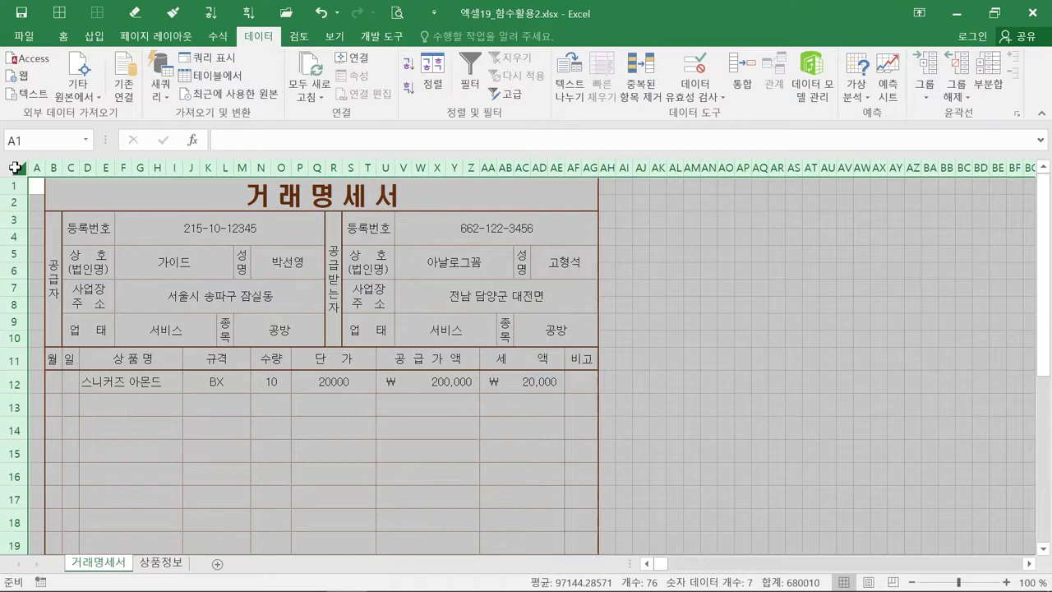
right_click(95, 218)
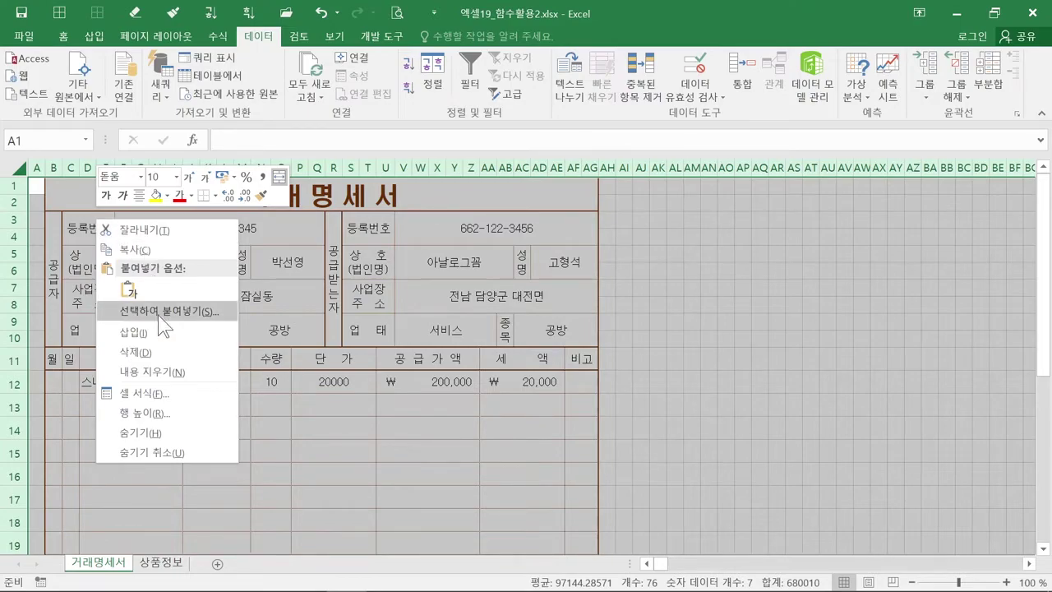
click(167, 392)
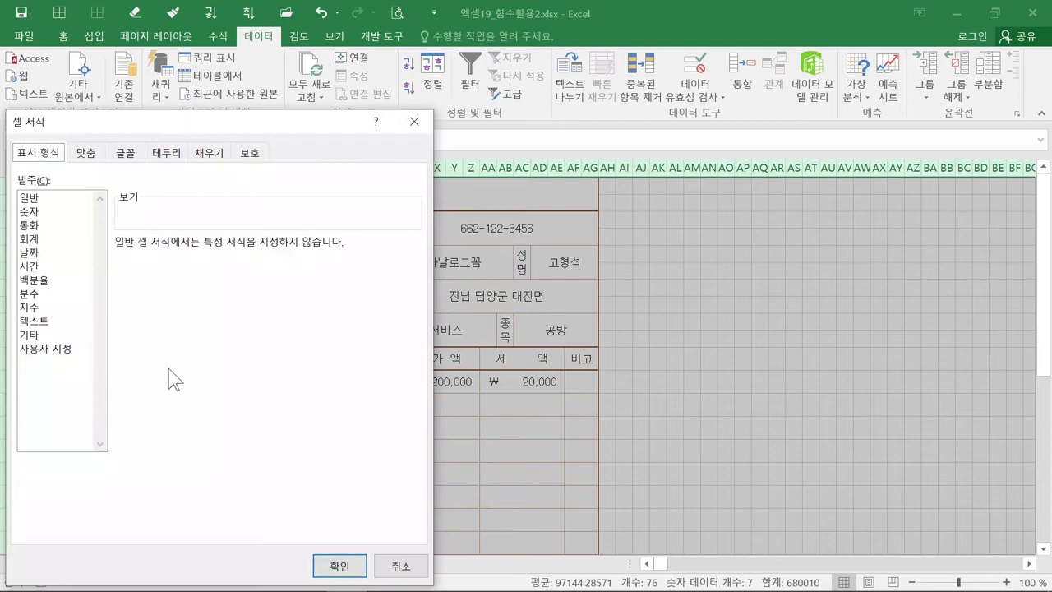
drag(207, 134, 308, 113)
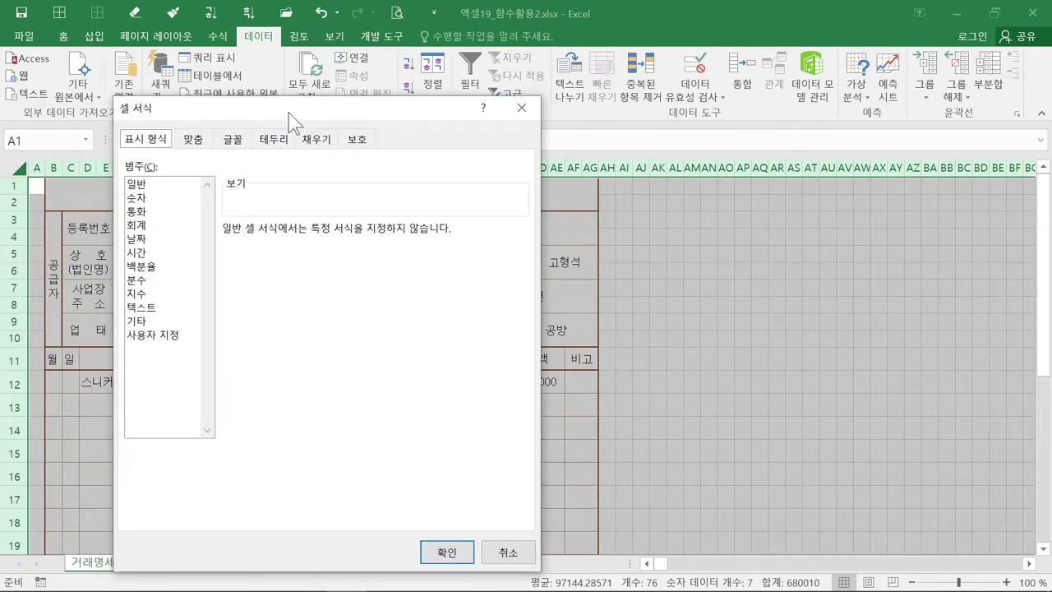
click(358, 140)
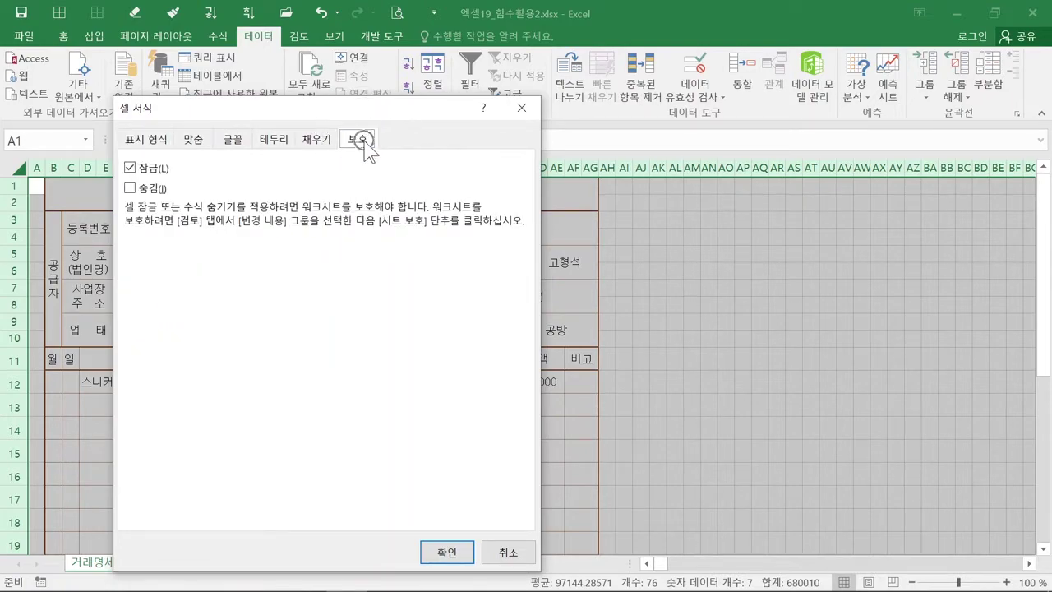
click(364, 142)
click(364, 142)
click(364, 141)
click(364, 141)
click(364, 142)
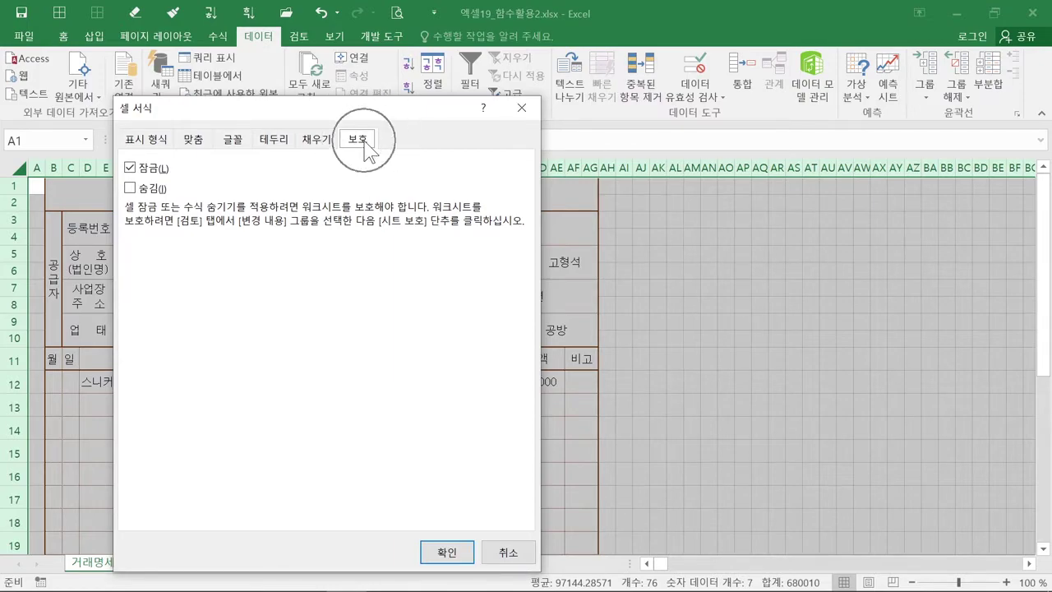
key(ctrl)
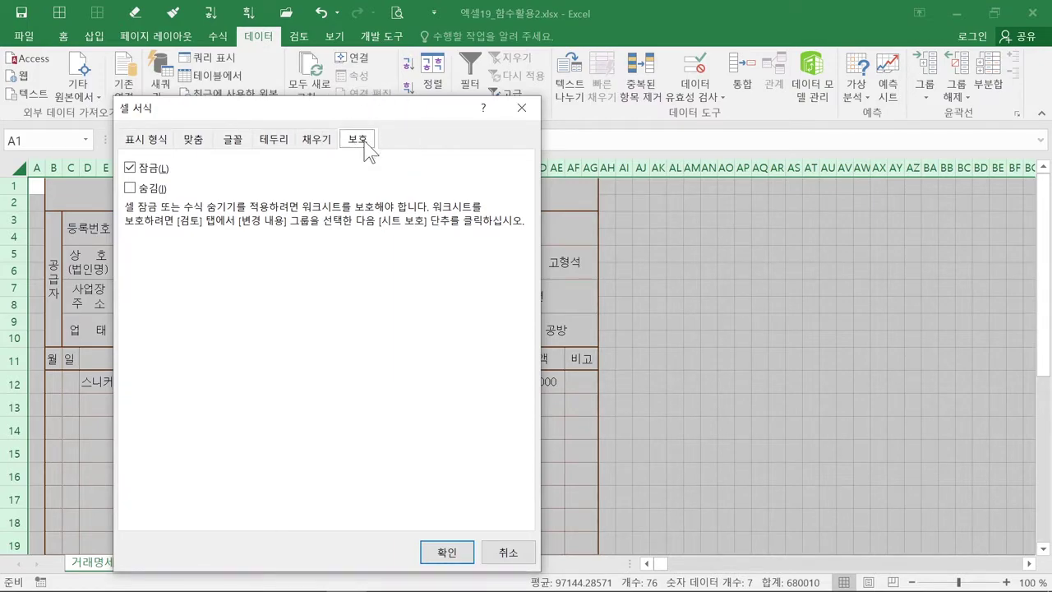
key(ctrl)
key(ctrl)
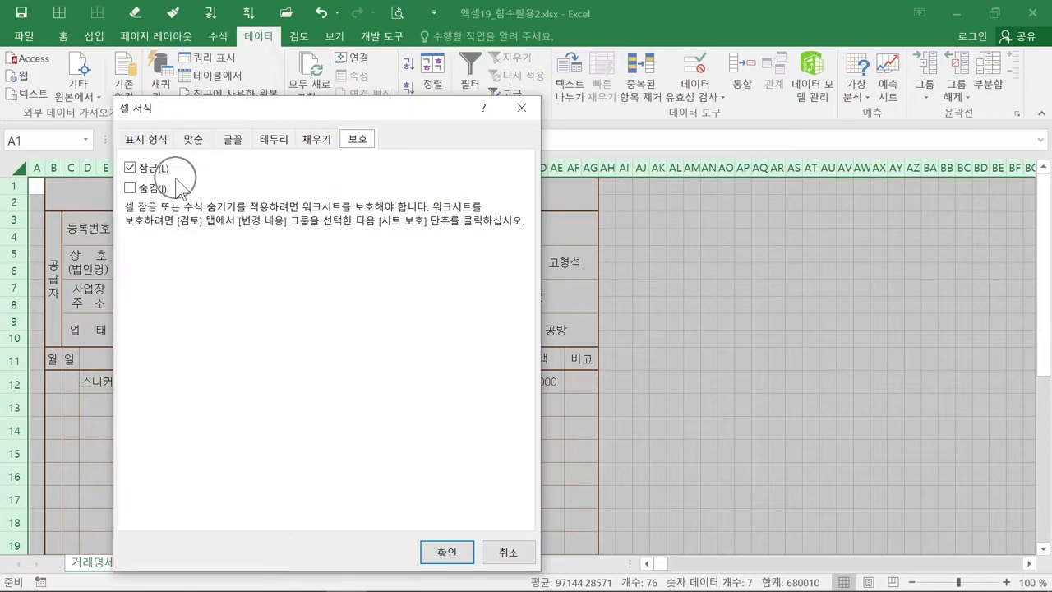
key(ctrl)
key(ctrl)
key(ctrl)
key(ctrl)
key(ctrl)
key(ctrl)
key(ctrl)
key(ctrl)
key(ctrl)
key(ctrl)
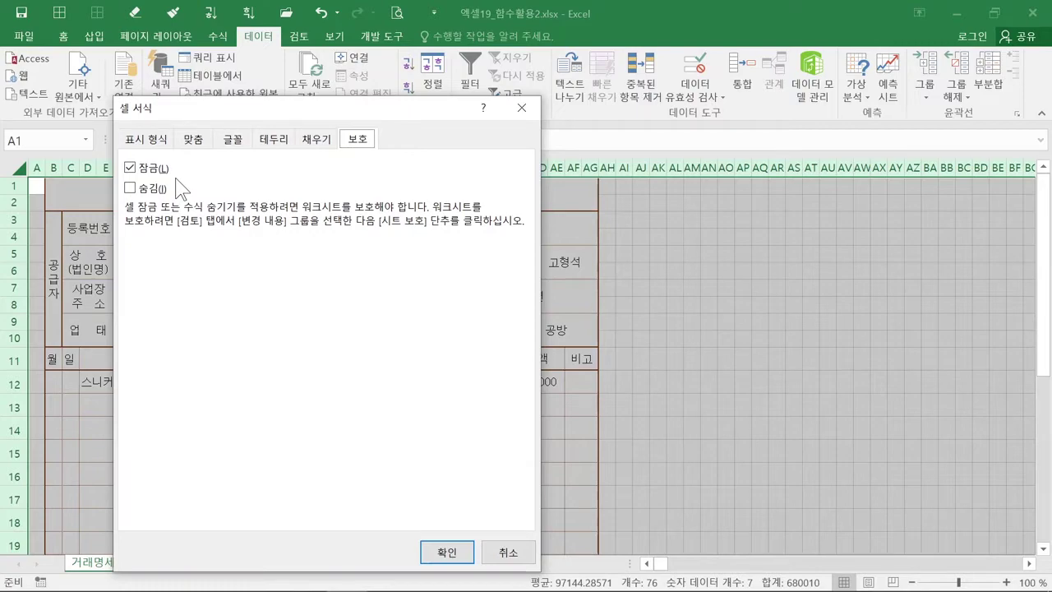
Turn off 잠금 for all cells of the sheet and apply the cell format.
drag(215, 108, 549, 107)
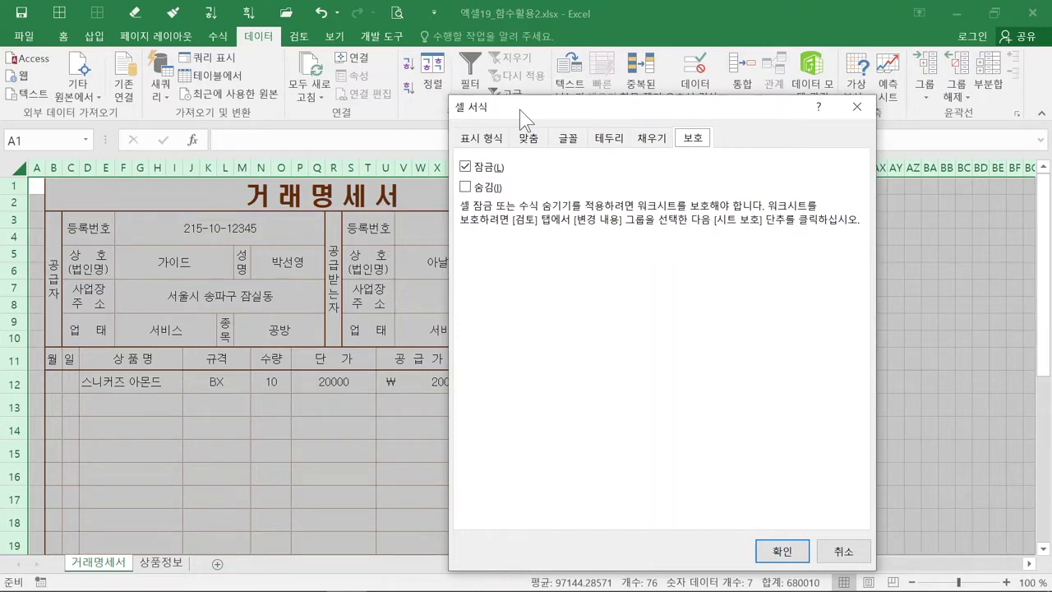
click(466, 167)
click(781, 551)
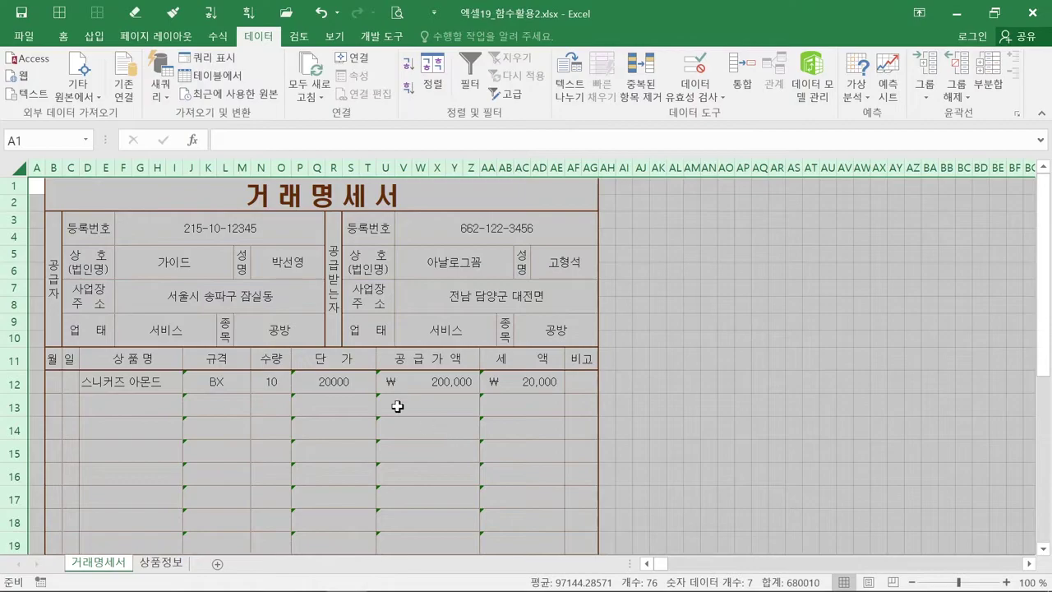
Select the formula cells J12:M26 (규격), P12:AE26 (단가, 공급가액, 세액) and the three totals in rows 27 to 29, and open their cell format.
click(234, 383)
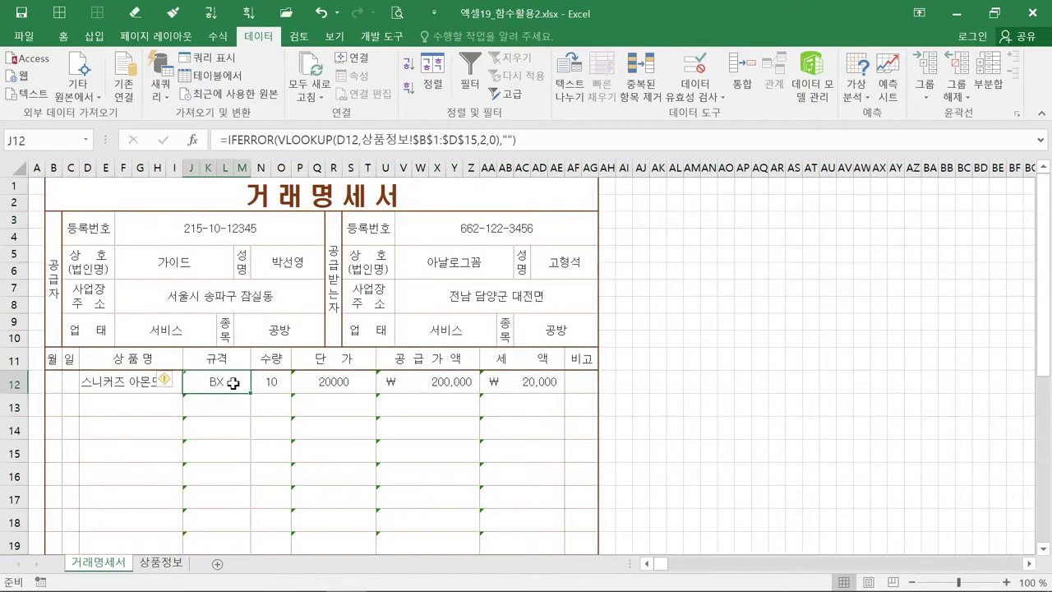
scroll(234, 383, down, 2)
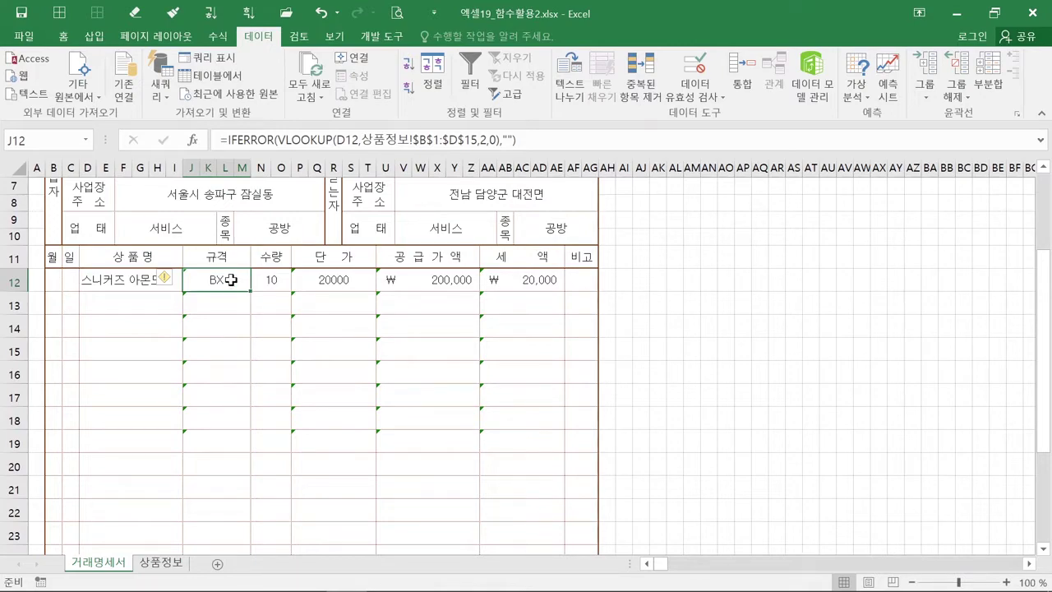
drag(230, 278, 228, 301)
drag(228, 302, 229, 323)
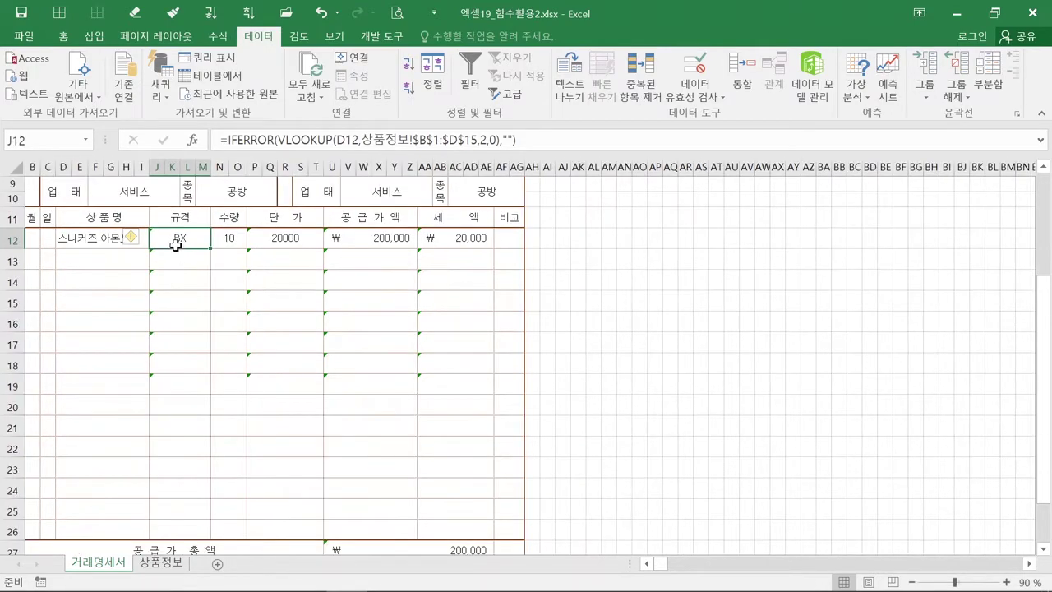
drag(179, 238, 180, 527)
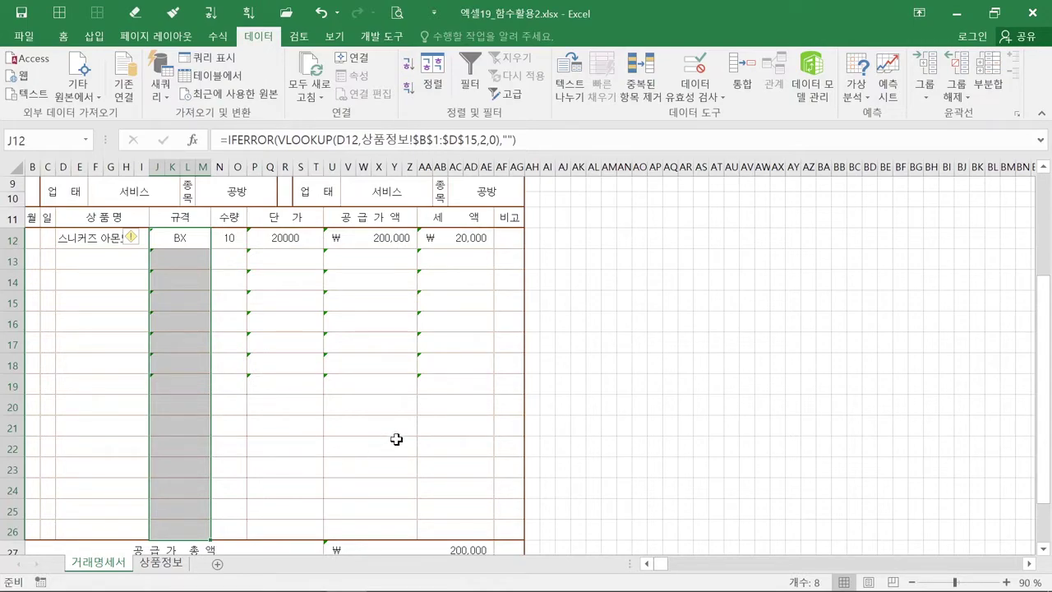
ctrl+drag(300, 238, 446, 531)
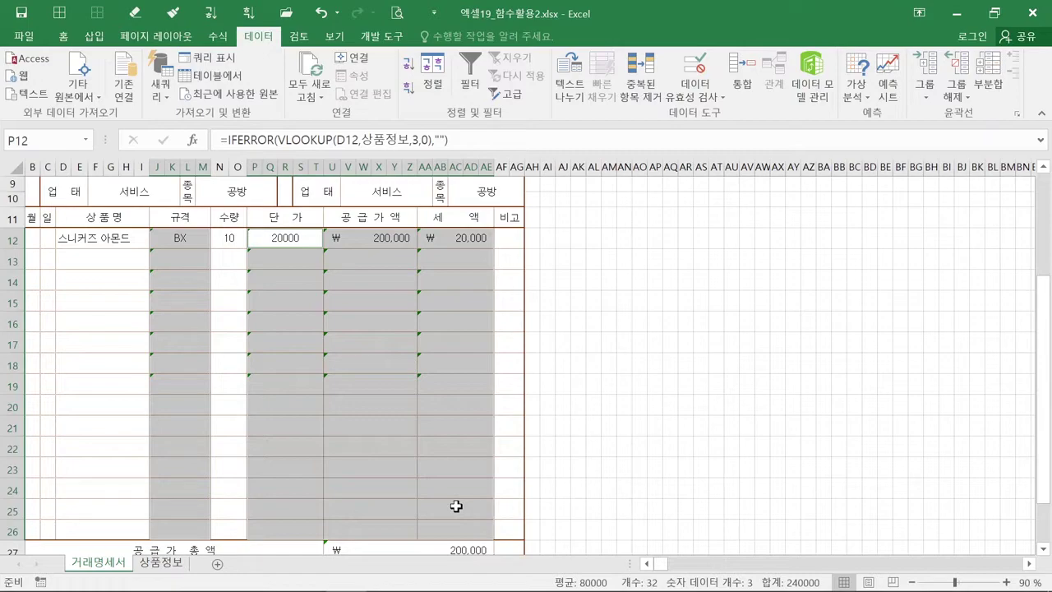
scroll(456, 505, down, 2)
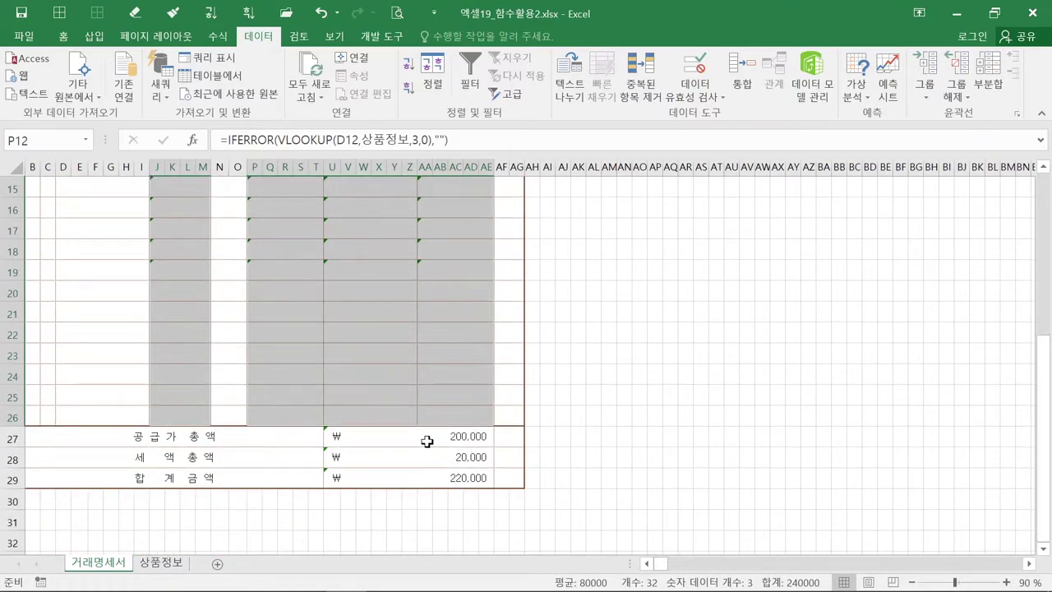
drag(426, 441, 428, 478)
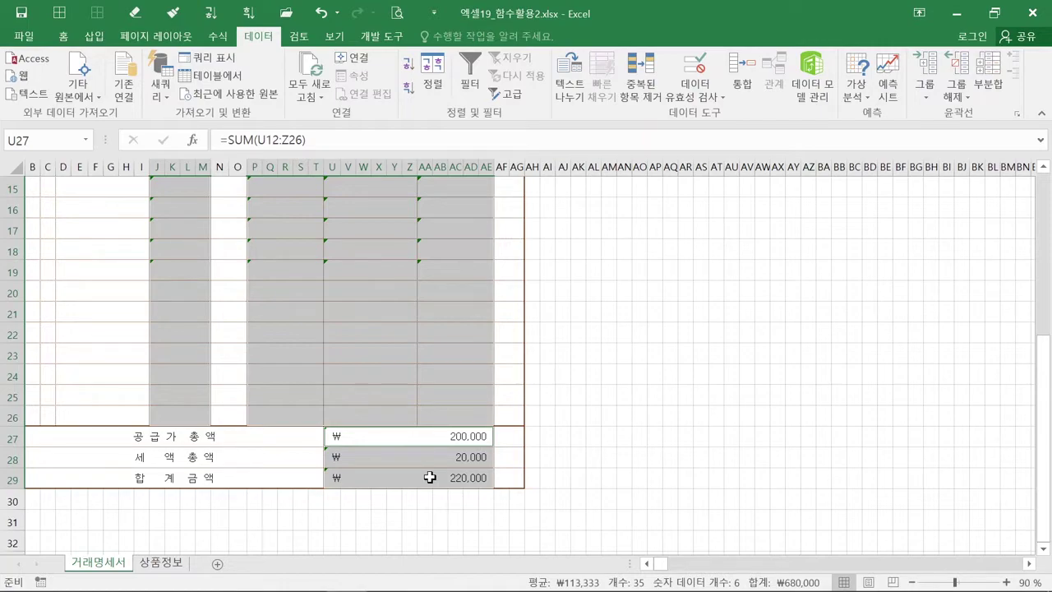
scroll(430, 478, up, 1)
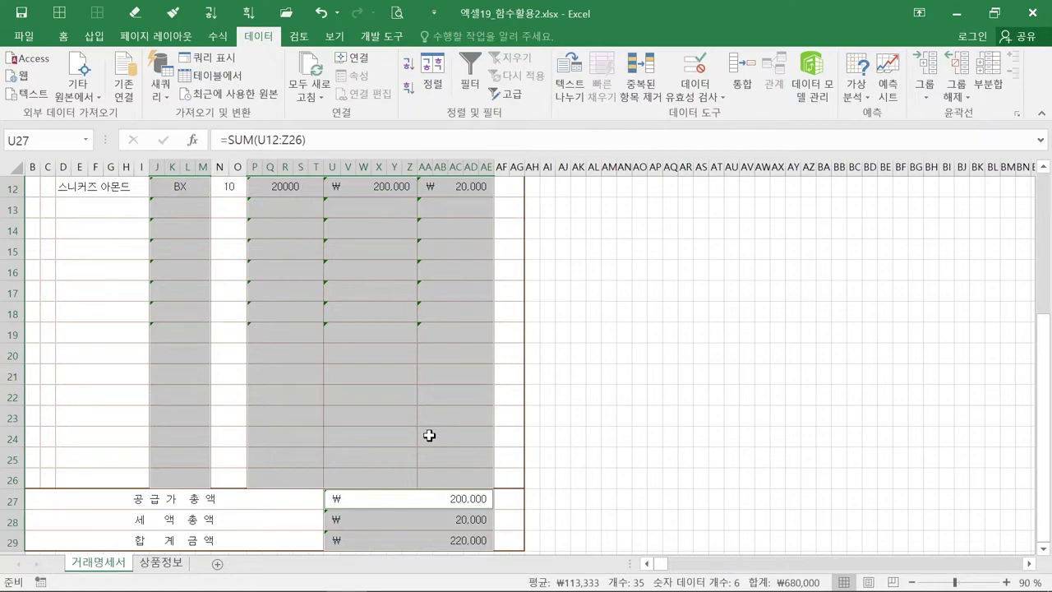
right_click(394, 271)
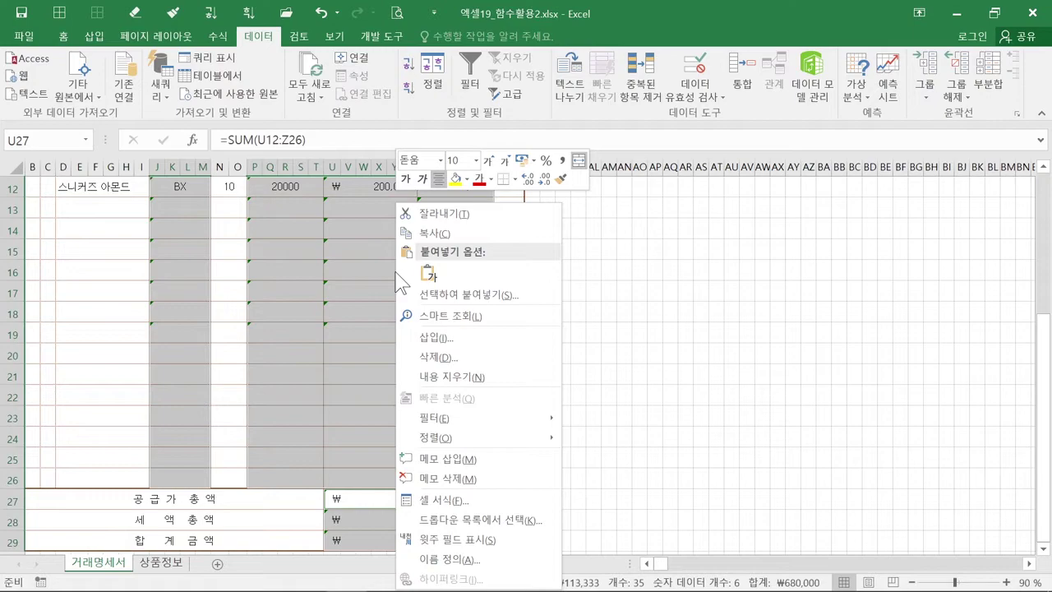
click(495, 498)
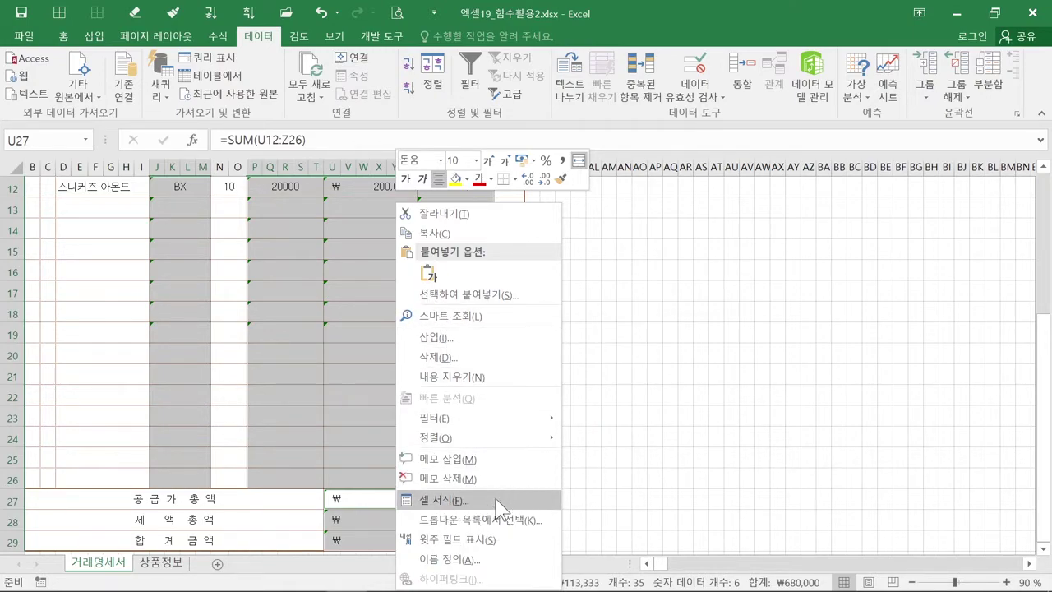
click(495, 498)
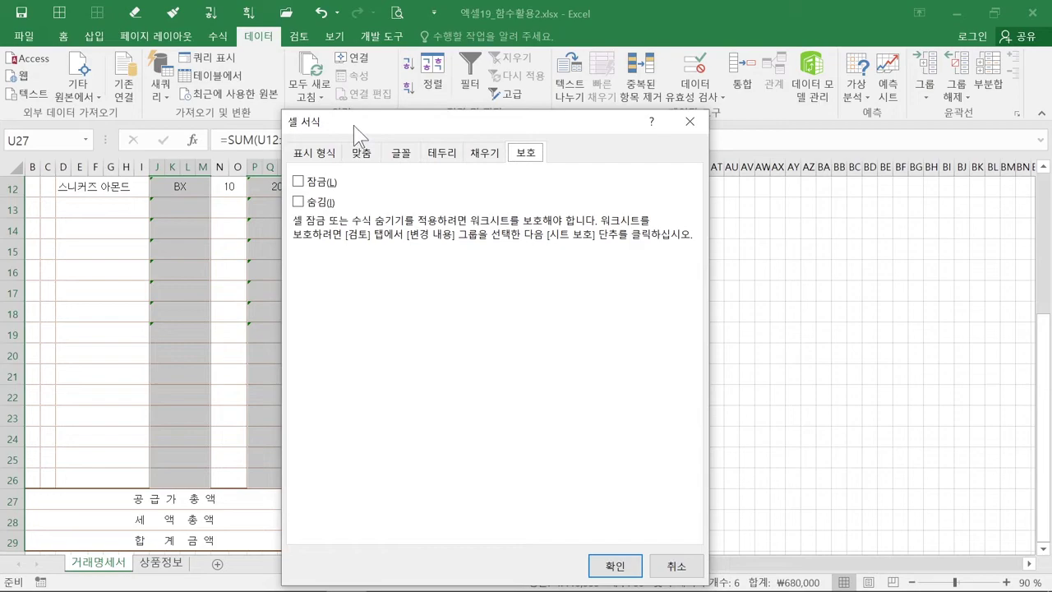
Turn on 잠금 for the selected formula cells, leave 숨김 off, and apply the cell format.
drag(355, 132, 598, 123)
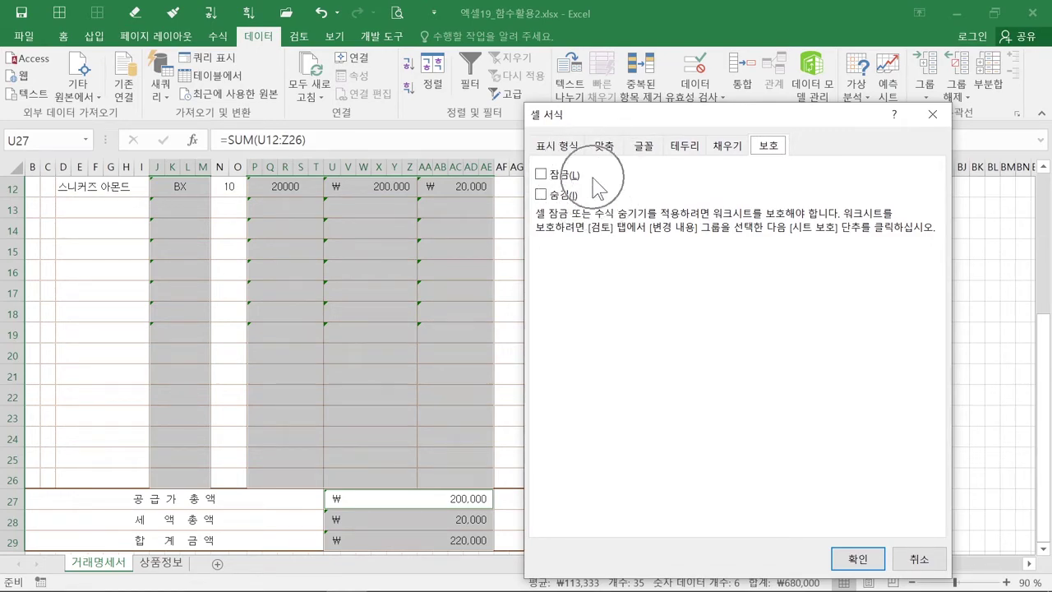
click(404, 282)
click(403, 282)
click(541, 175)
mouse_move(154, 167)
mouse_down()
mouse_move(197, 365)
mouse_move(206, 489)
mouse_up()
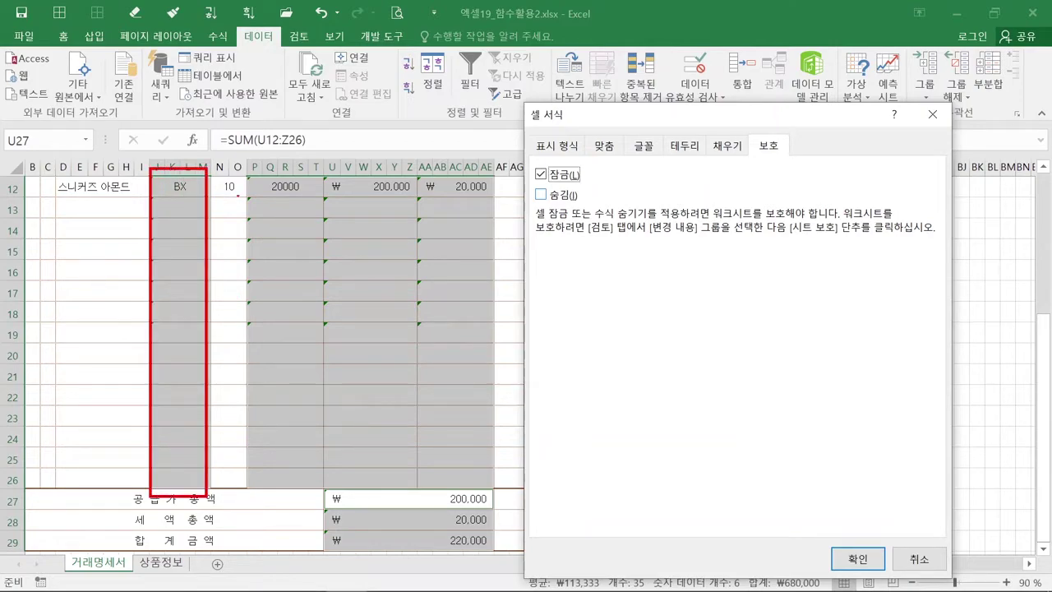
drag(245, 167, 495, 493)
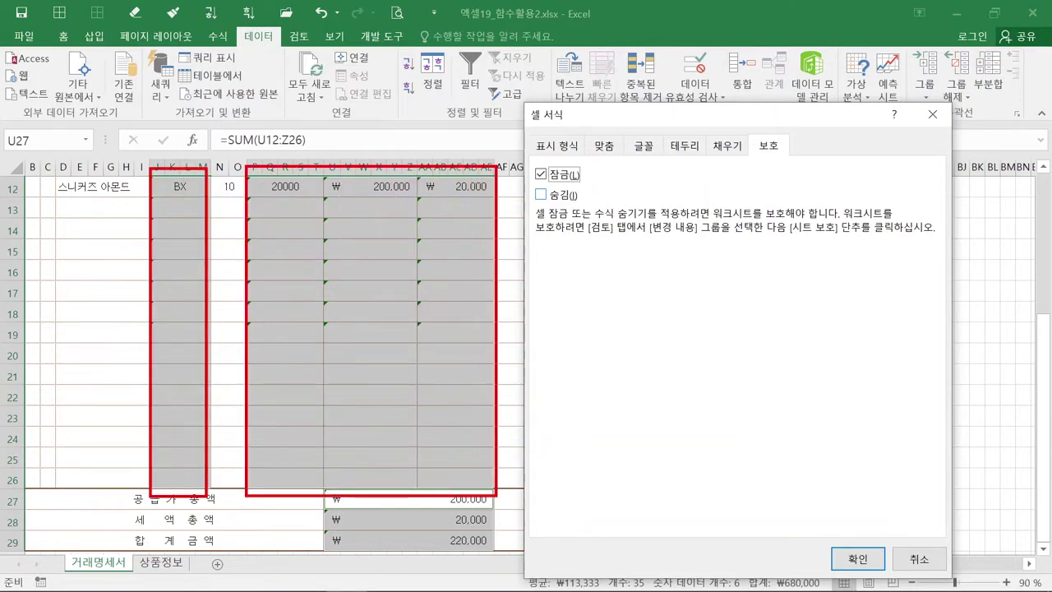
drag(325, 489, 486, 549)
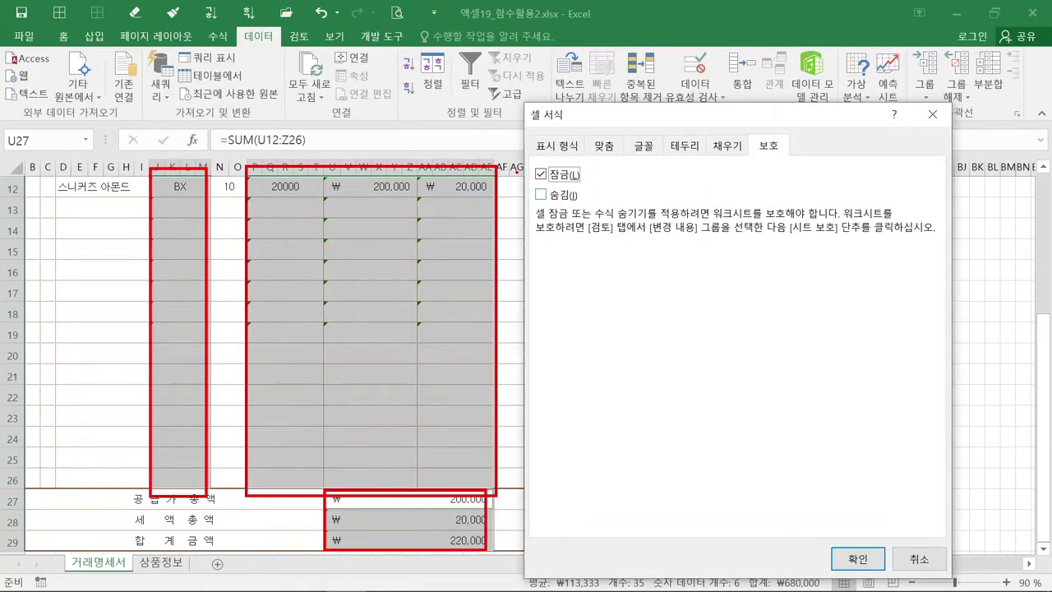
drag(528, 149, 592, 195)
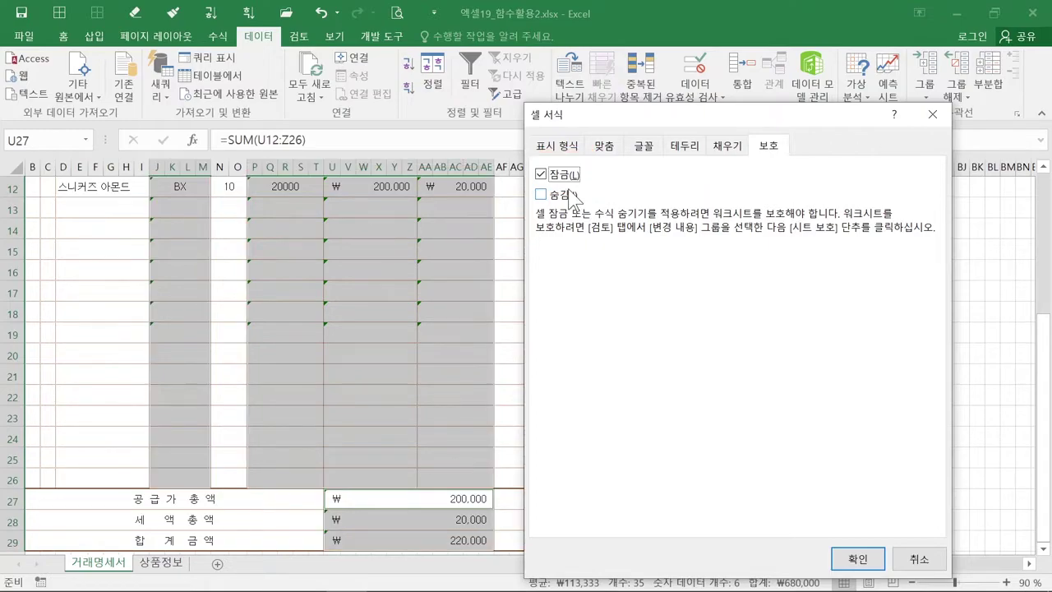
click(854, 560)
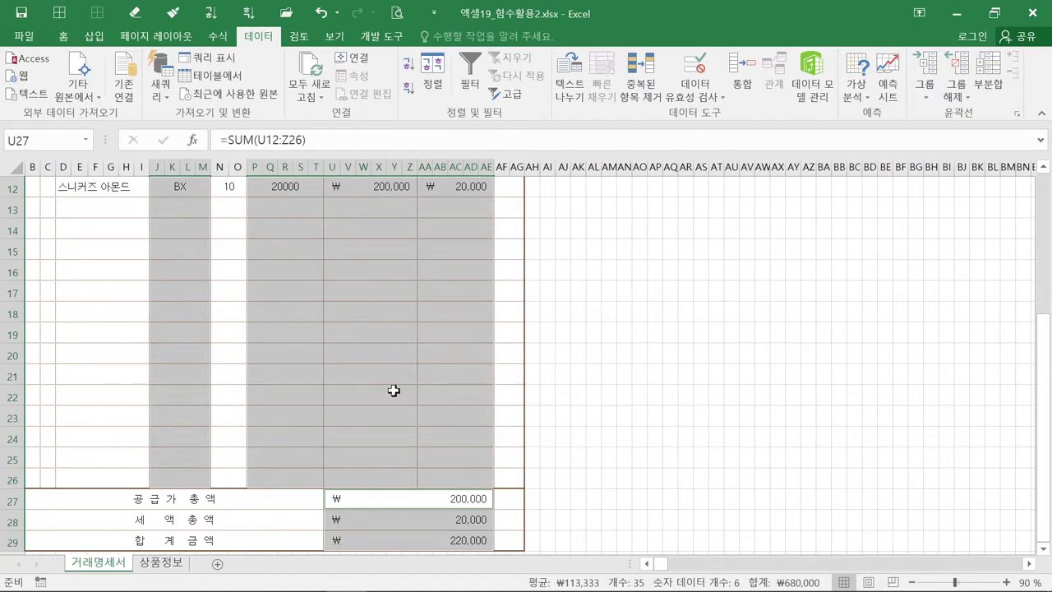
Protect the 거래명세서 sheet without a password, allowing only the selection of locked and unlocked cells.
scroll(394, 391, up, 4)
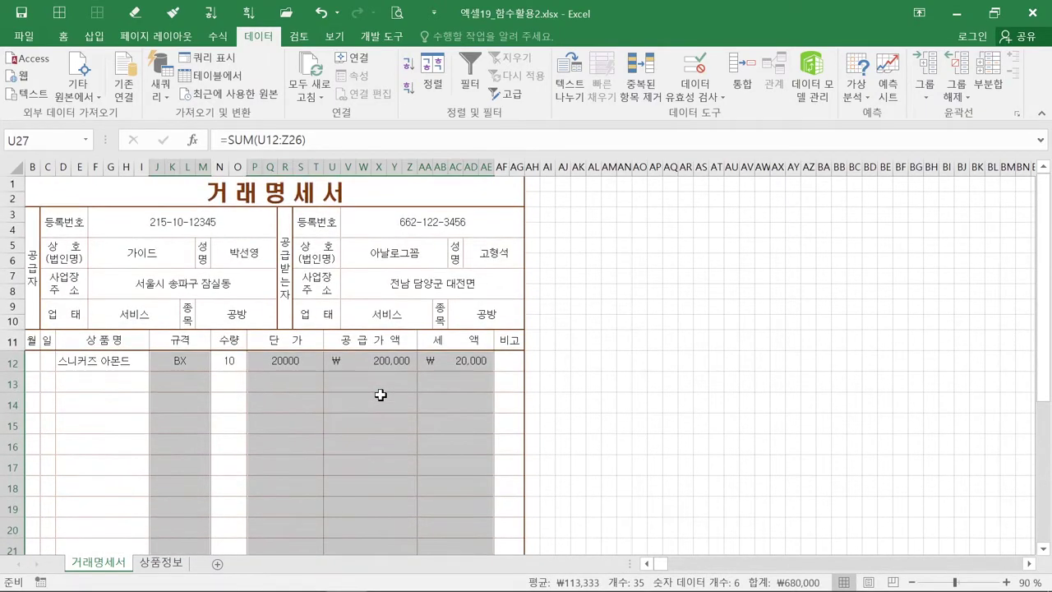
click(303, 391)
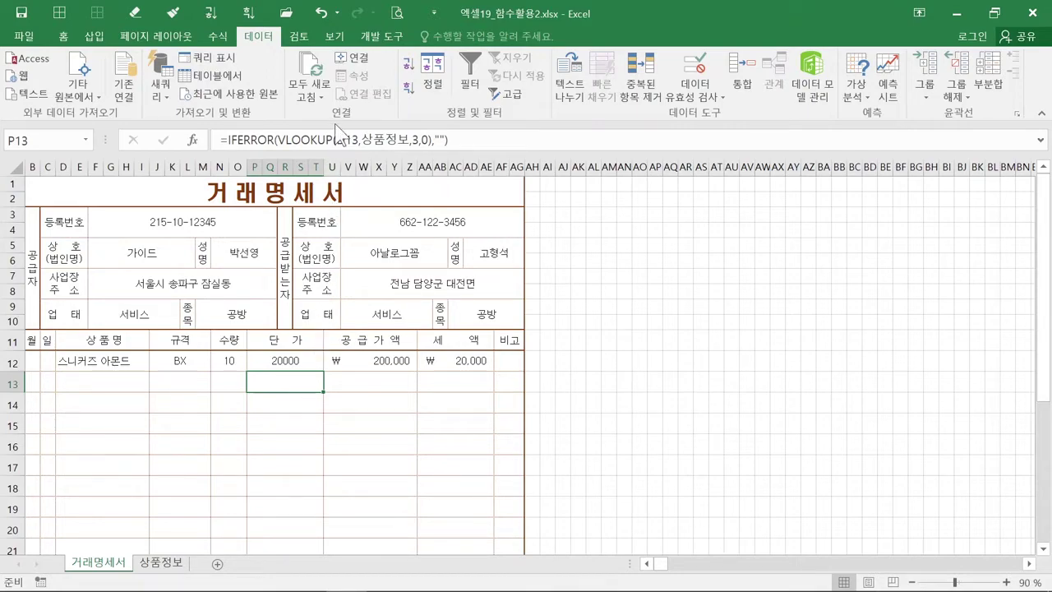
click(299, 37)
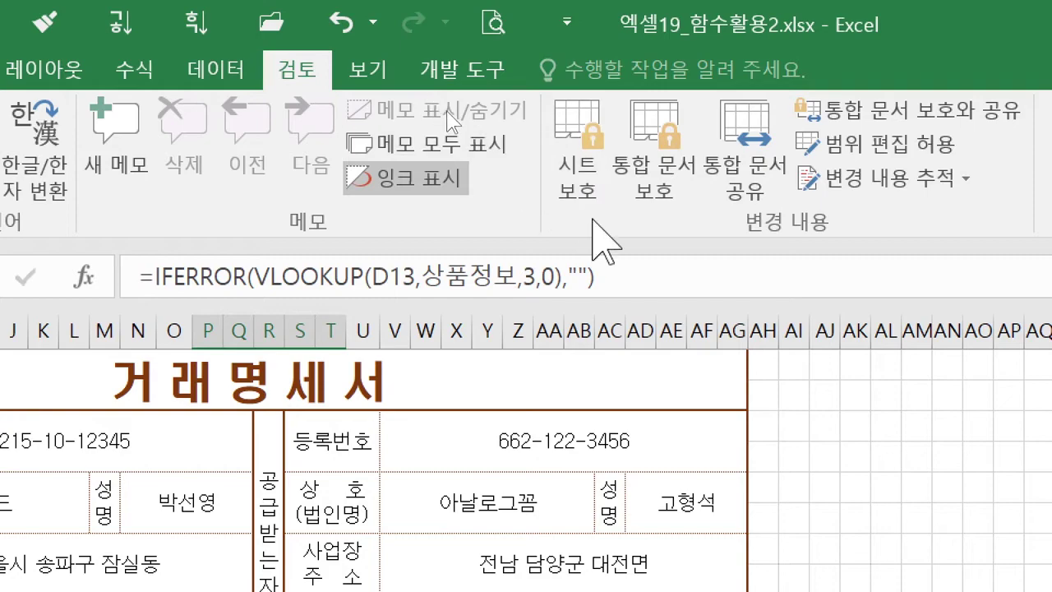
key(ctrl)
key(ctrl)
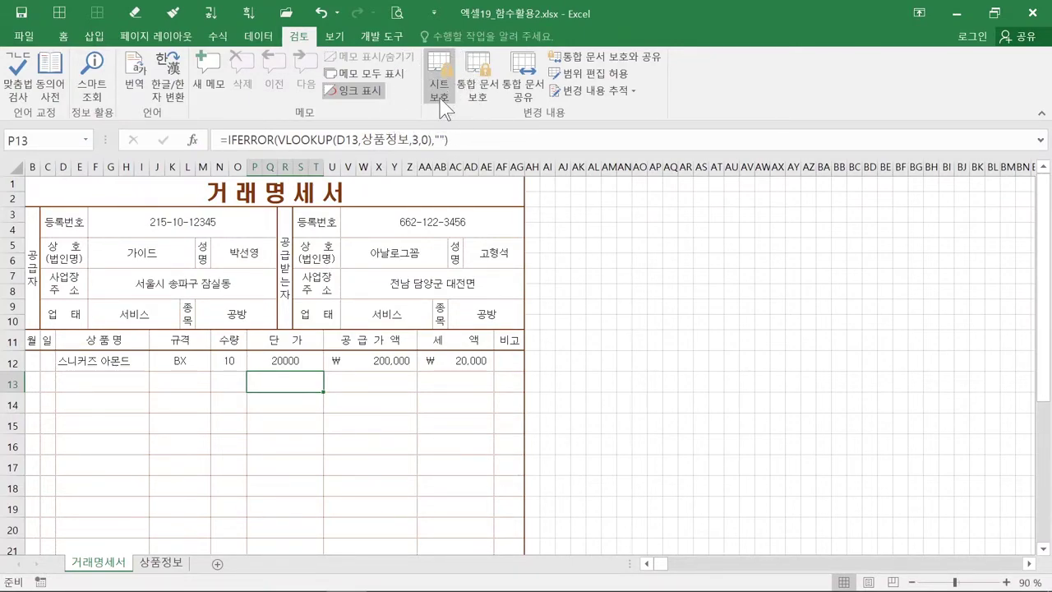
click(442, 105)
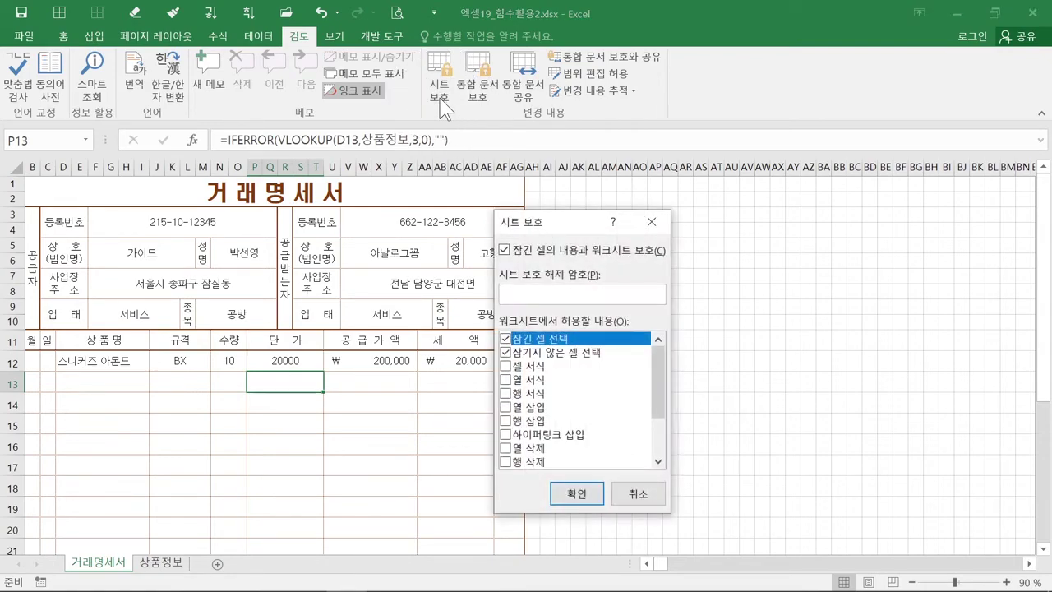
drag(543, 221, 527, 207)
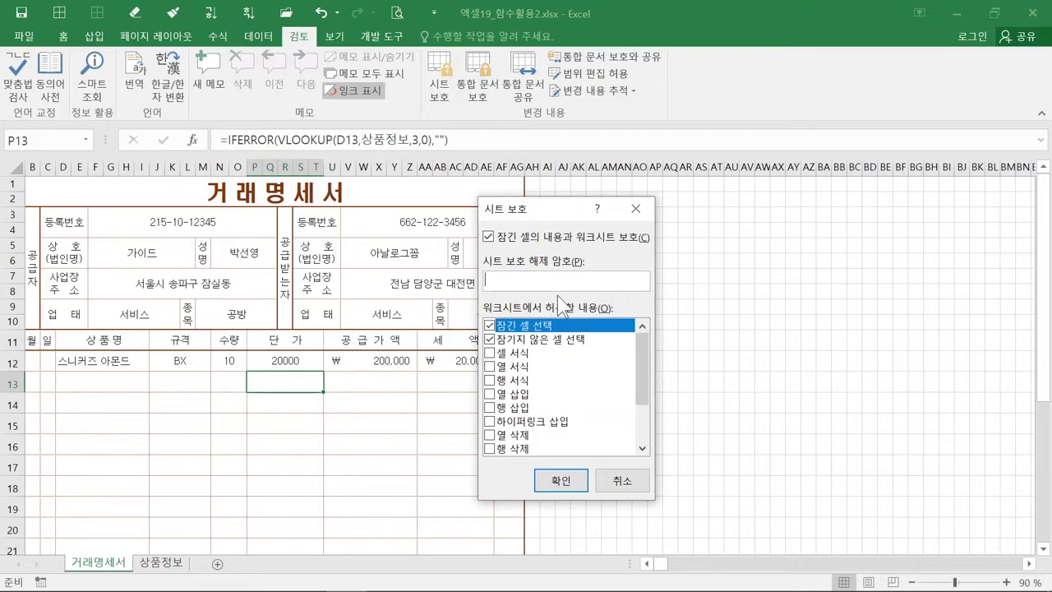
key(ctrl)
key(ctrl)
key(ctrl)
click(561, 475)
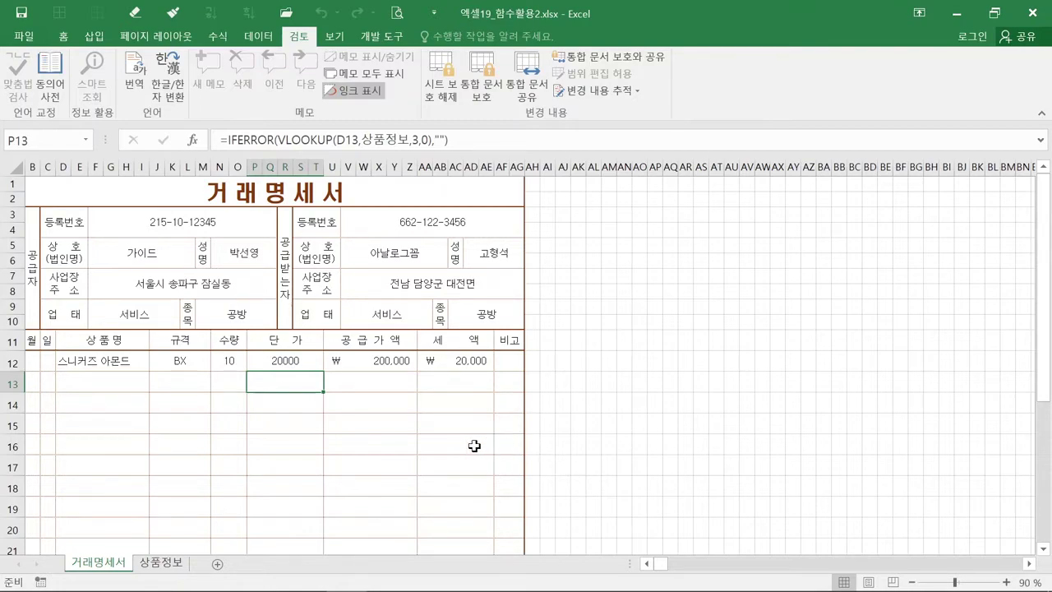
Choose 트윅스 미니어쳐 from the product list as the 상품명 of row 13.
click(111, 384)
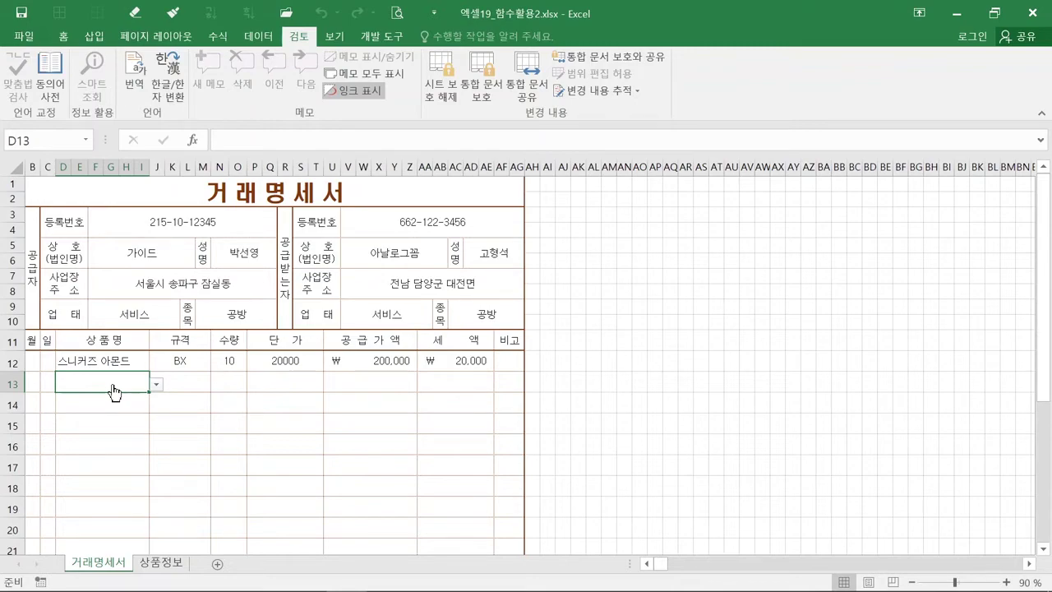
click(155, 385)
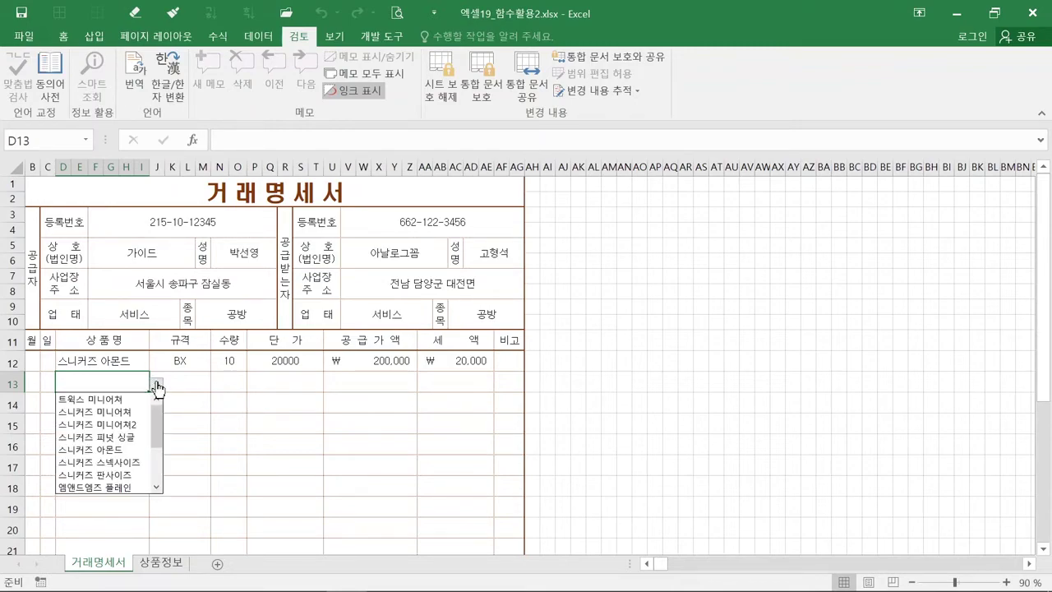
click(141, 400)
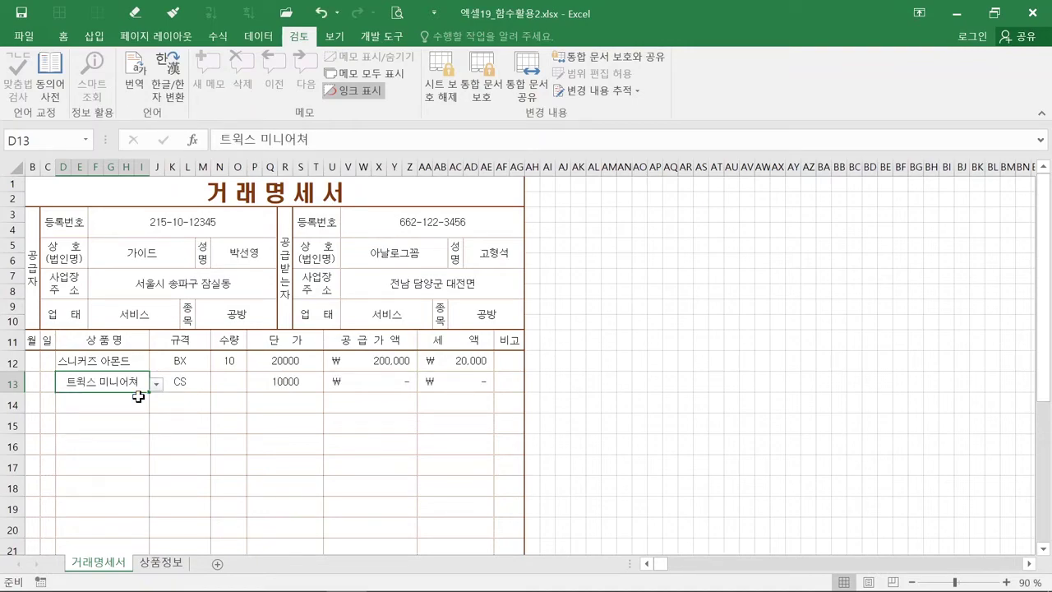
Try to edit the locked 단가 cell of row 13 to test the sheet protection, and dismiss the warning.
click(189, 383)
click(274, 383)
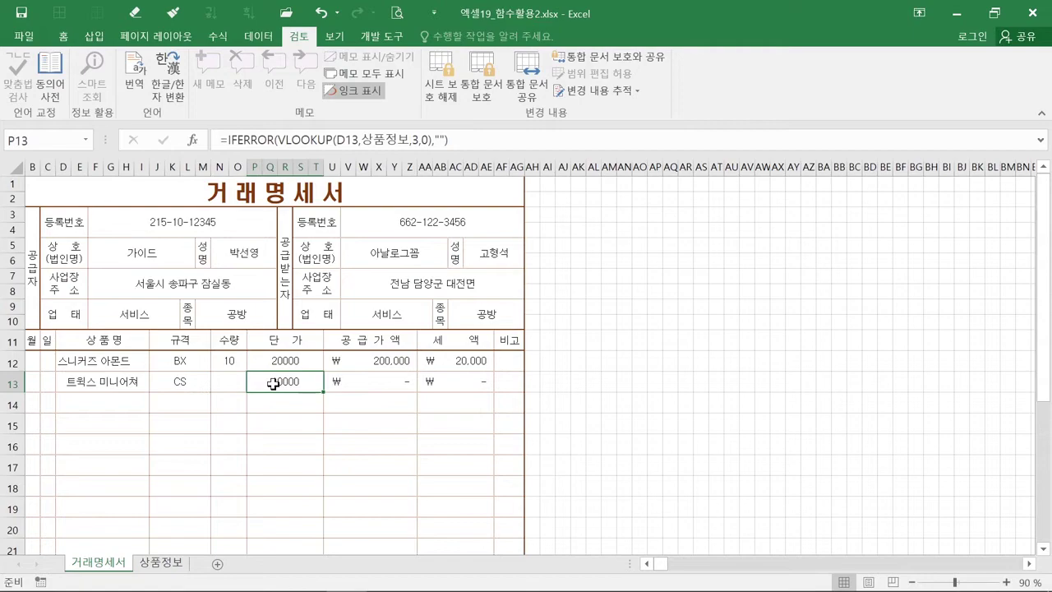
double_click(274, 383)
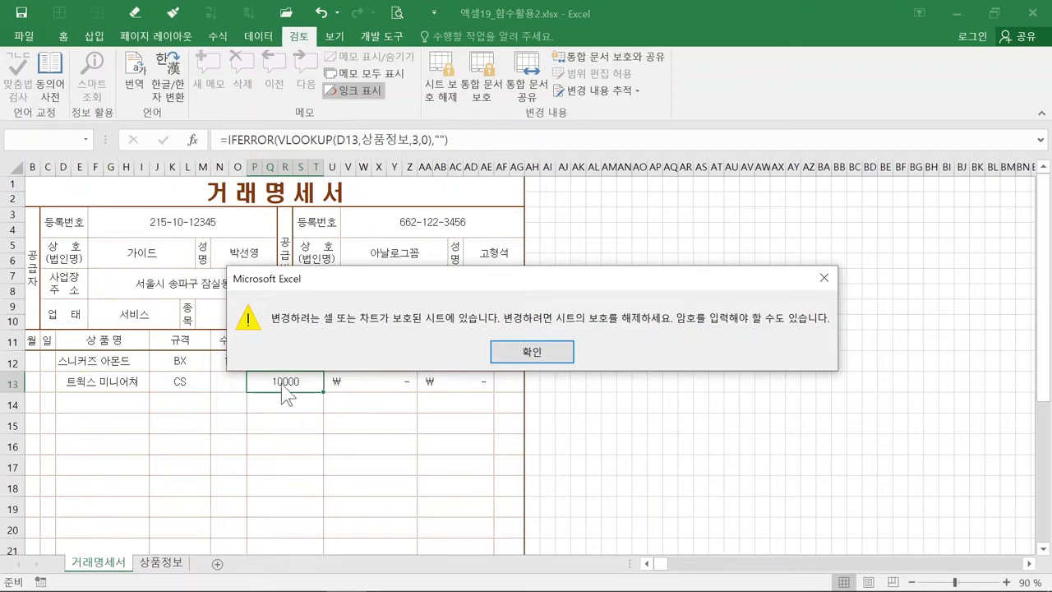
click(375, 345)
key(ctrl)
key(ctrl)
drag(377, 288, 398, 259)
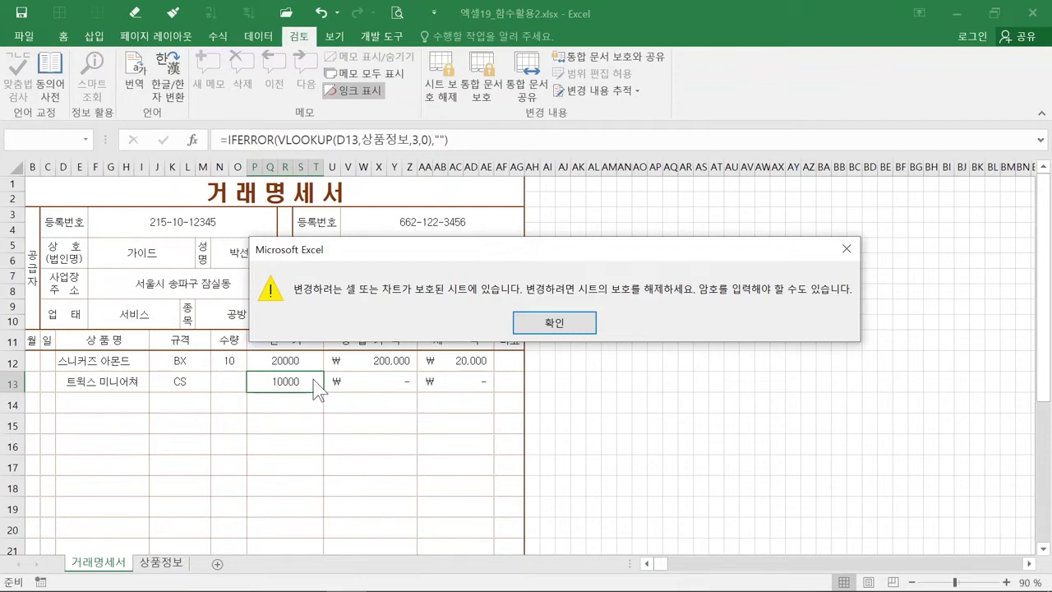
click(525, 324)
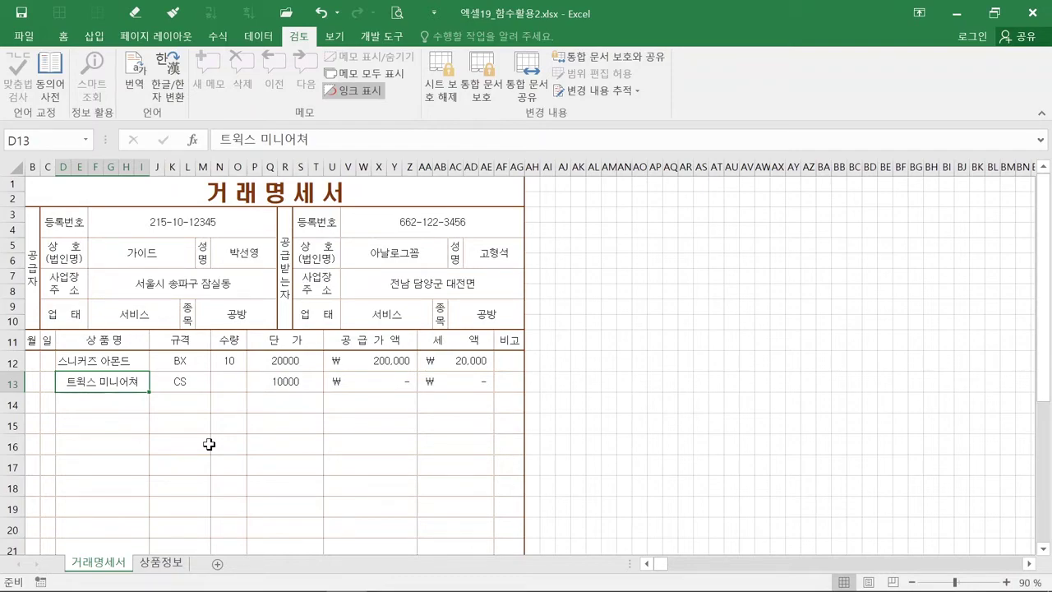
Examine which cell commands, such as 삽입, 삭제 and 셀 서식, can be used on the protected sheet.
click(189, 381)
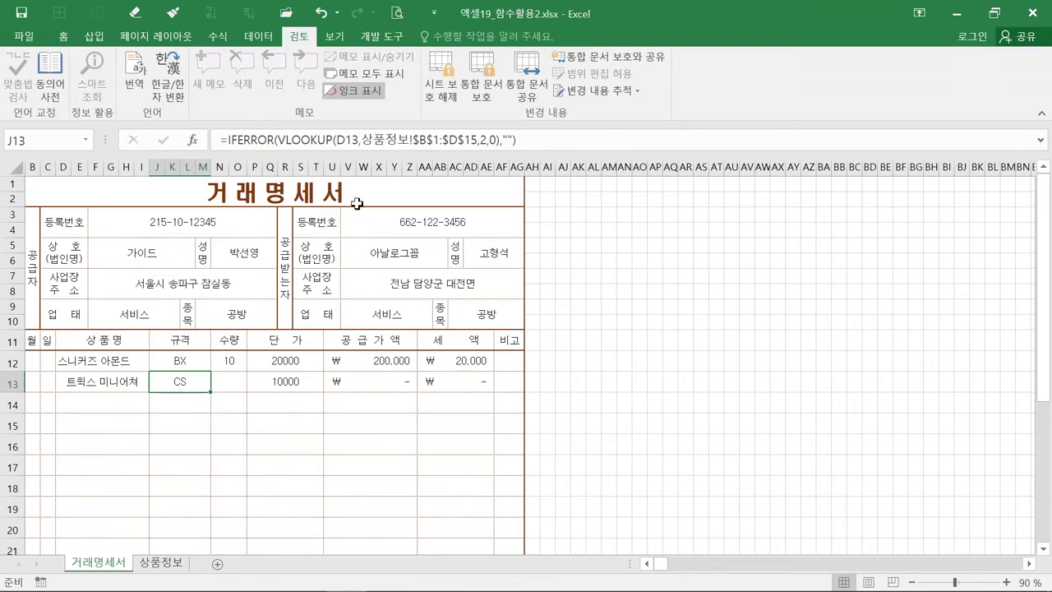
right_click(370, 307)
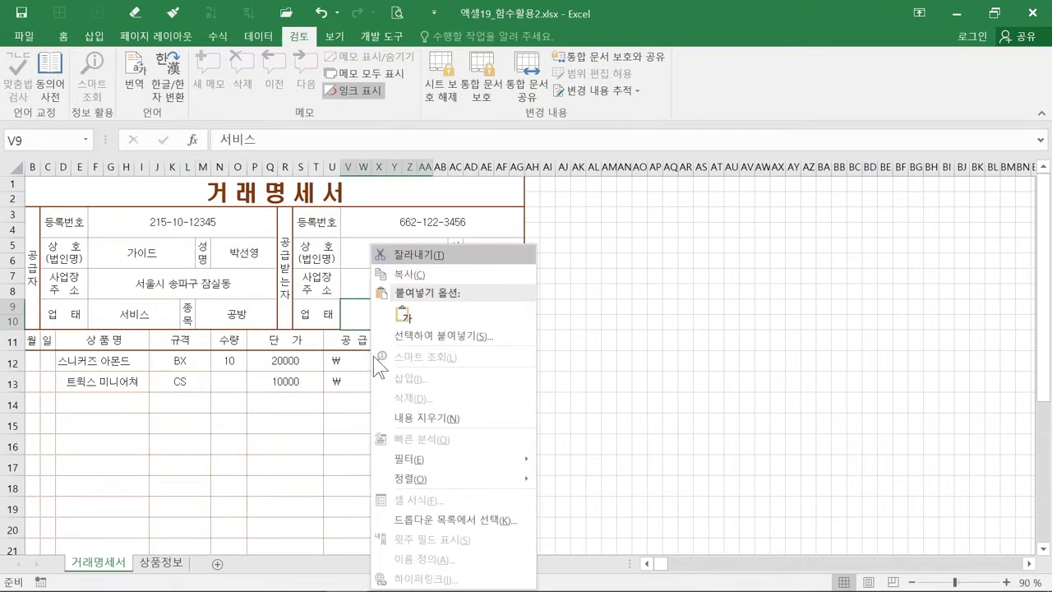
key(ctrl)
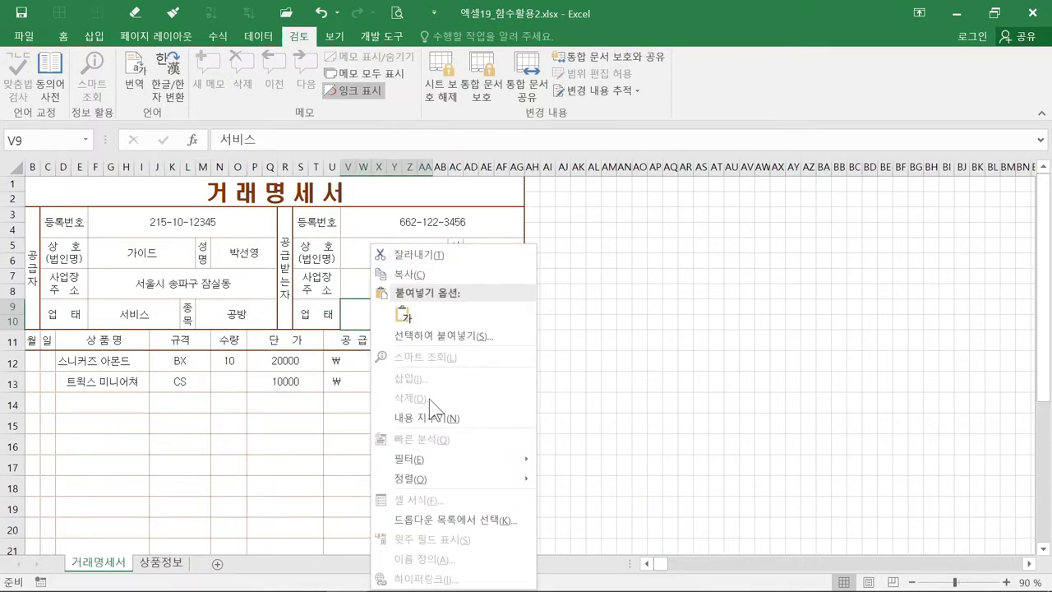
key(ctrl)
key(ctrl)
key(ctrl)
key(ctrl)
key(Escape)
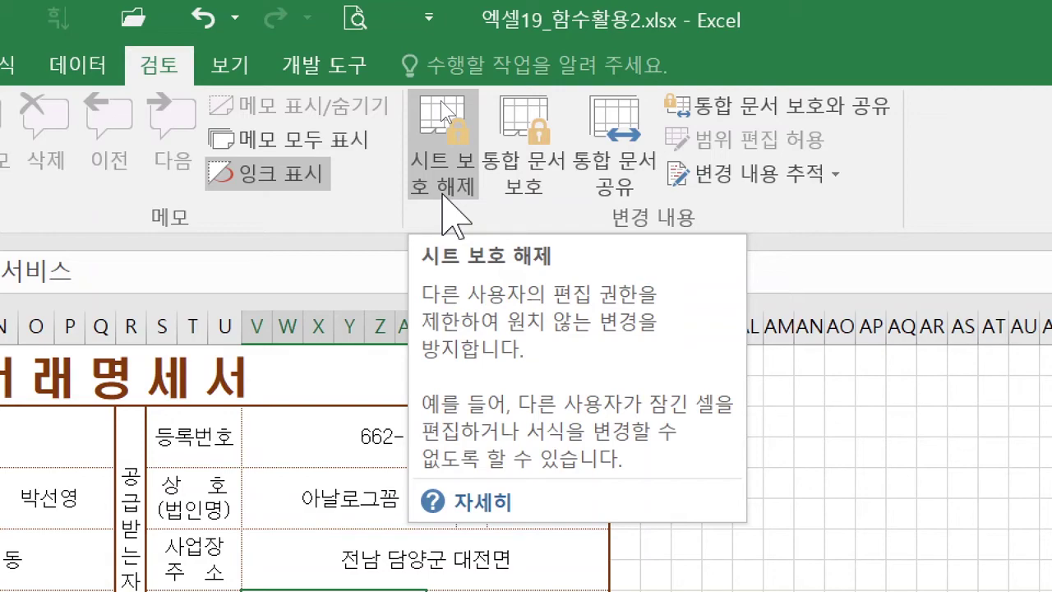
Remove the protection from the 거래명세서 sheet.
click(443, 195)
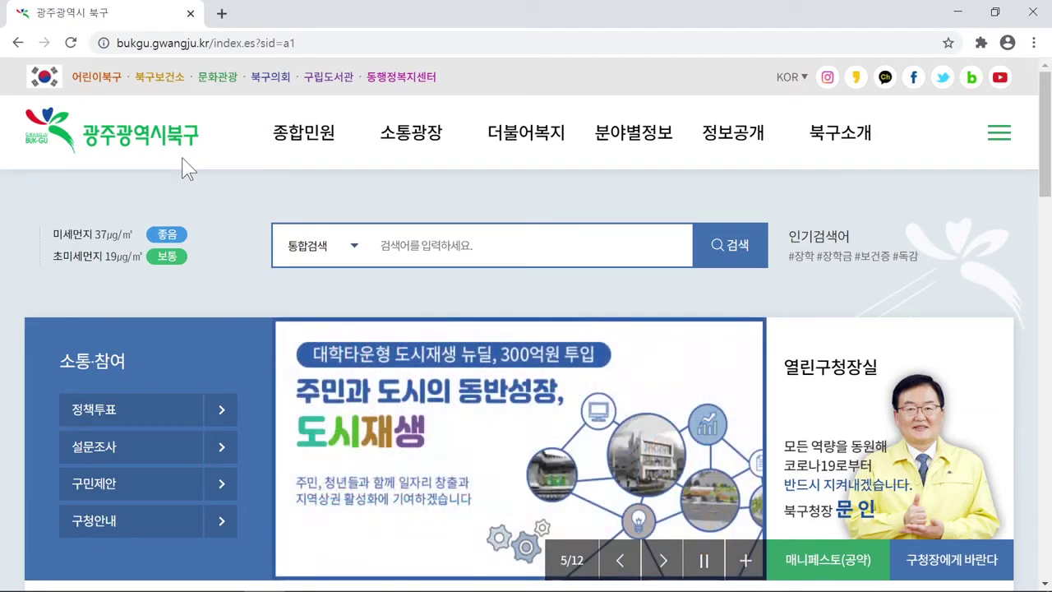
In Chrome, open the 10월 정보화교육 설문조사 for participation from the 설문조사 section of the 광주광역시 북구 website.
key(ctrl)
key(ctrl)
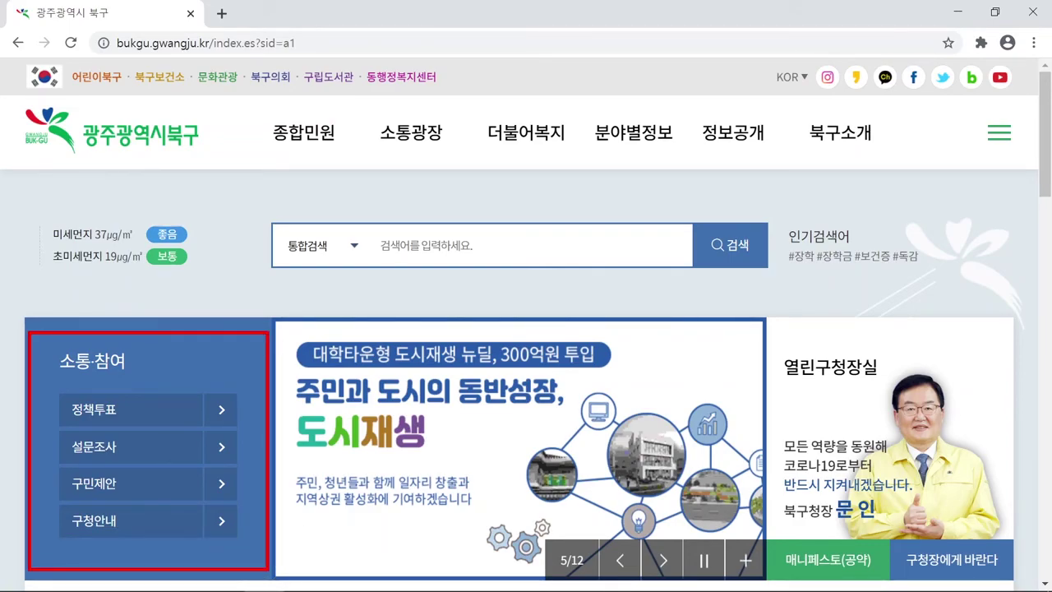
drag(38, 424, 258, 474)
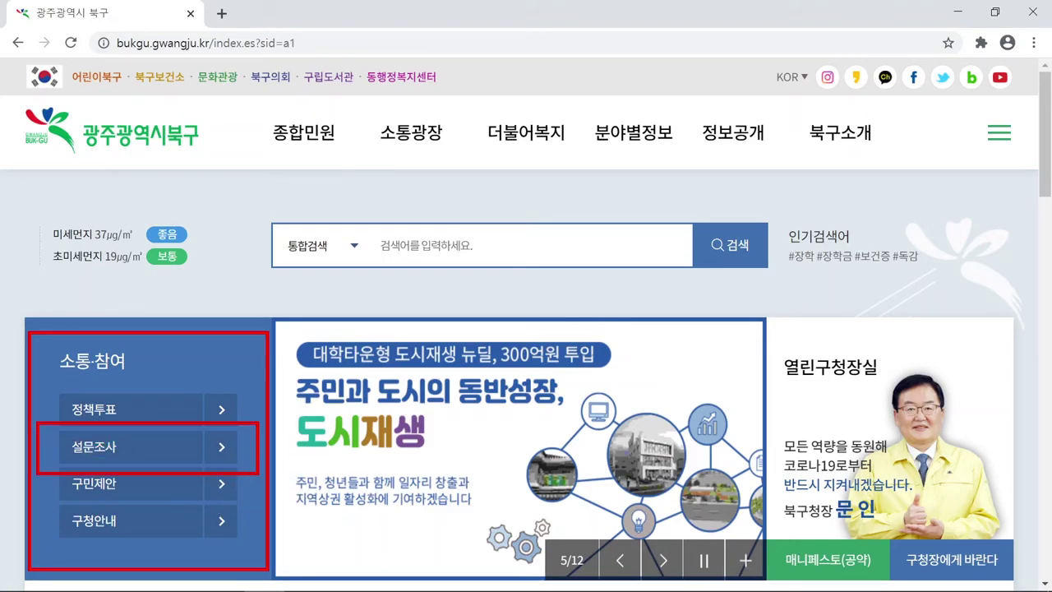
key(Escape)
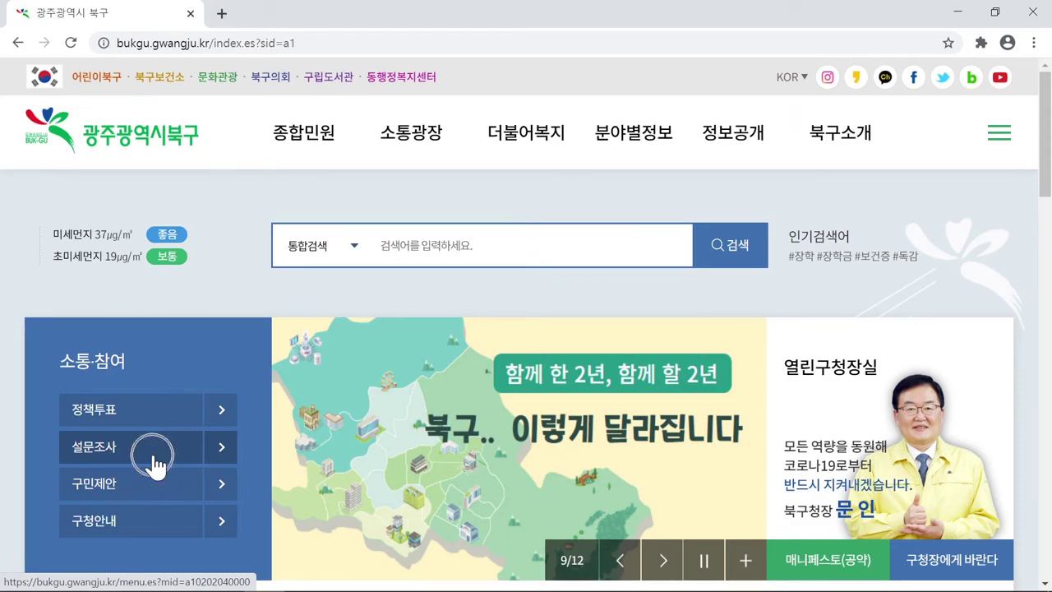
click(156, 465)
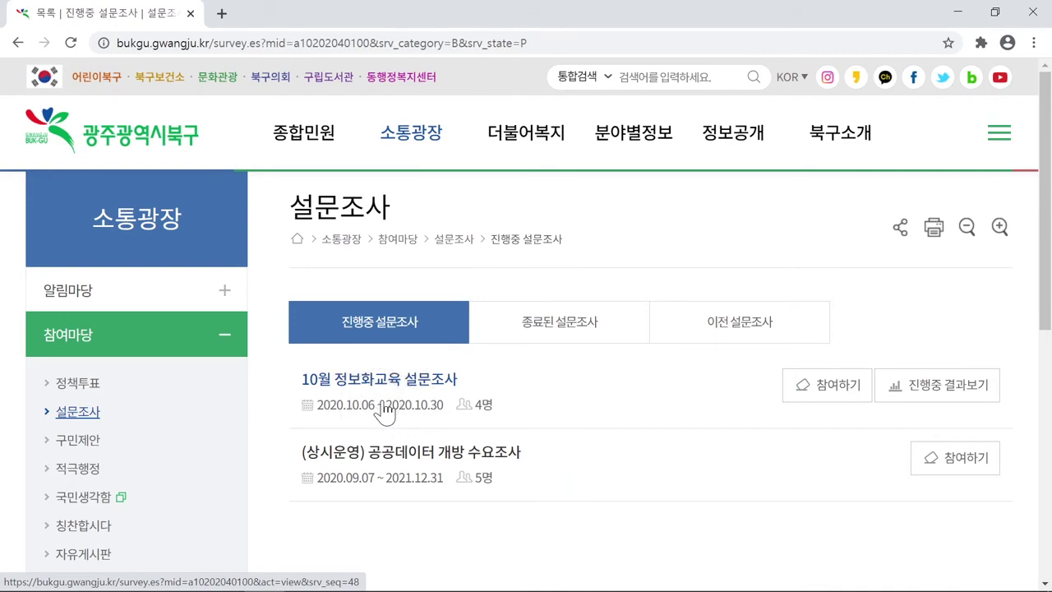
click(820, 401)
click(821, 401)
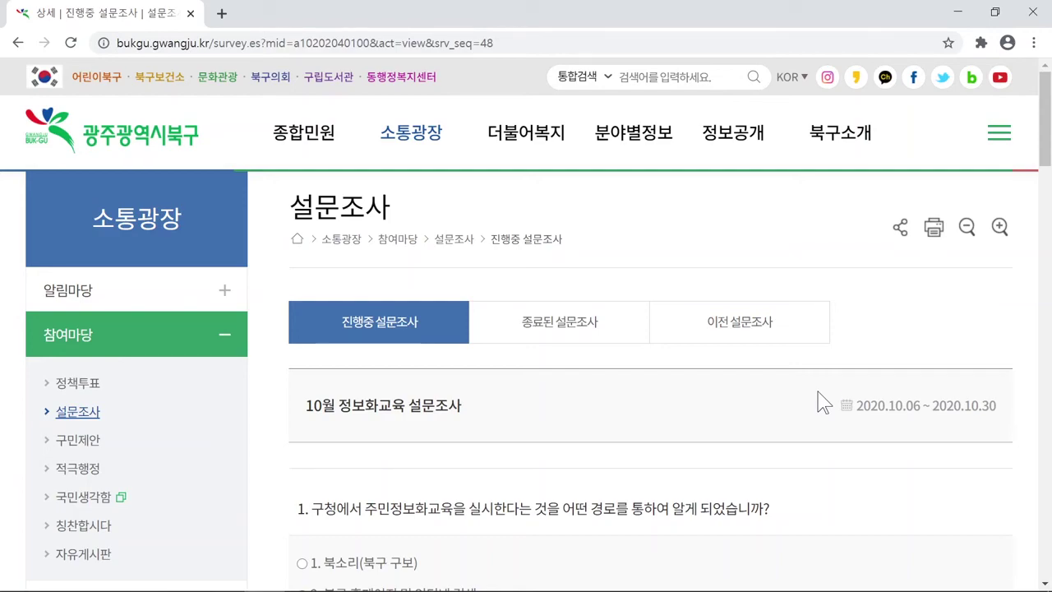
Read through the questions of the 10월 정보화교육 설문조사 down to the opinion field of question 9.
scroll(821, 403, down, 3)
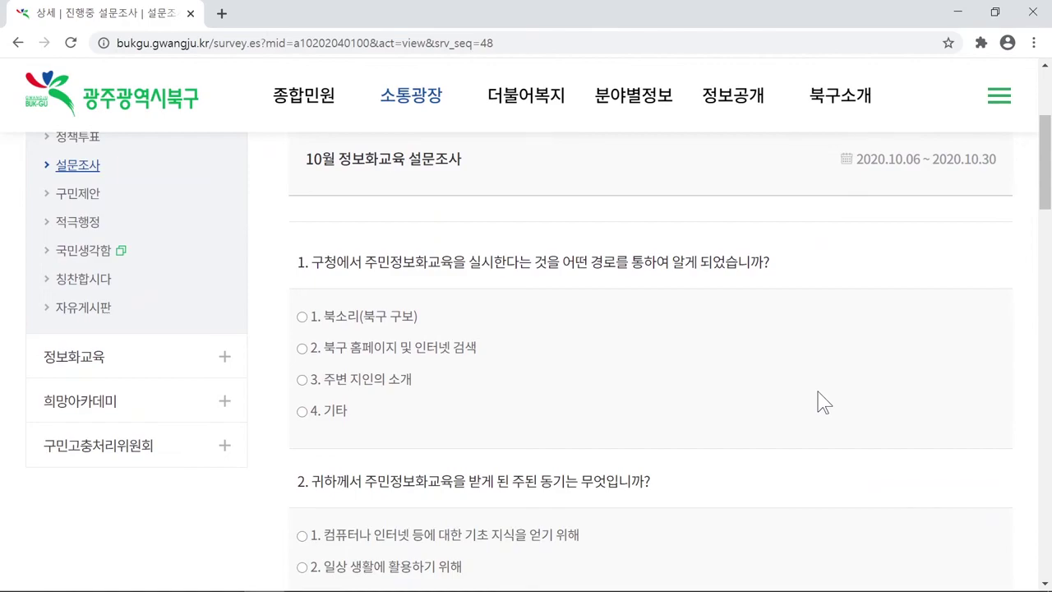
scroll(823, 402, down, 1)
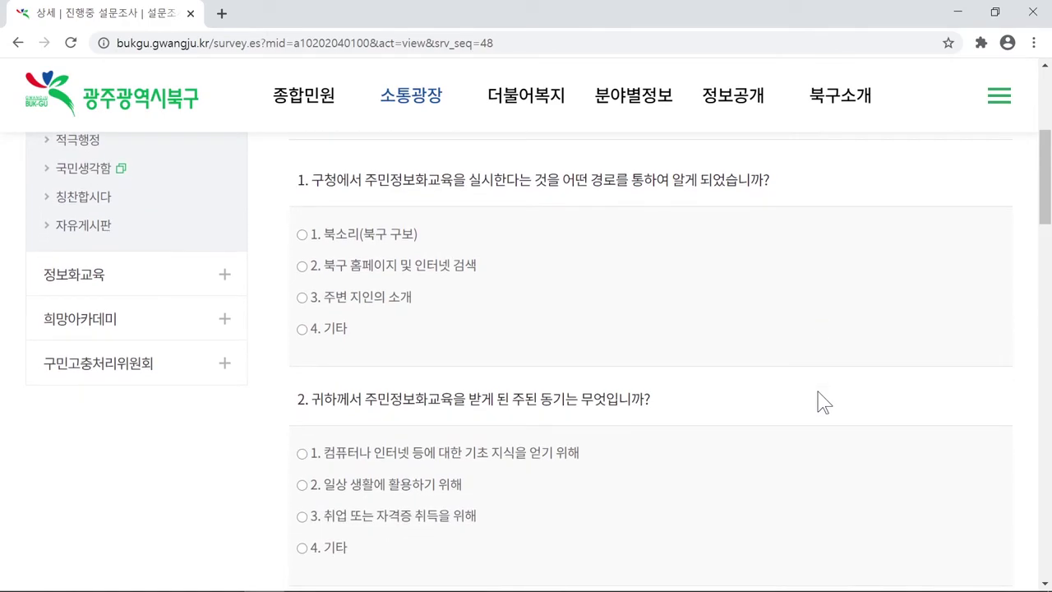
scroll(822, 402, down, 7)
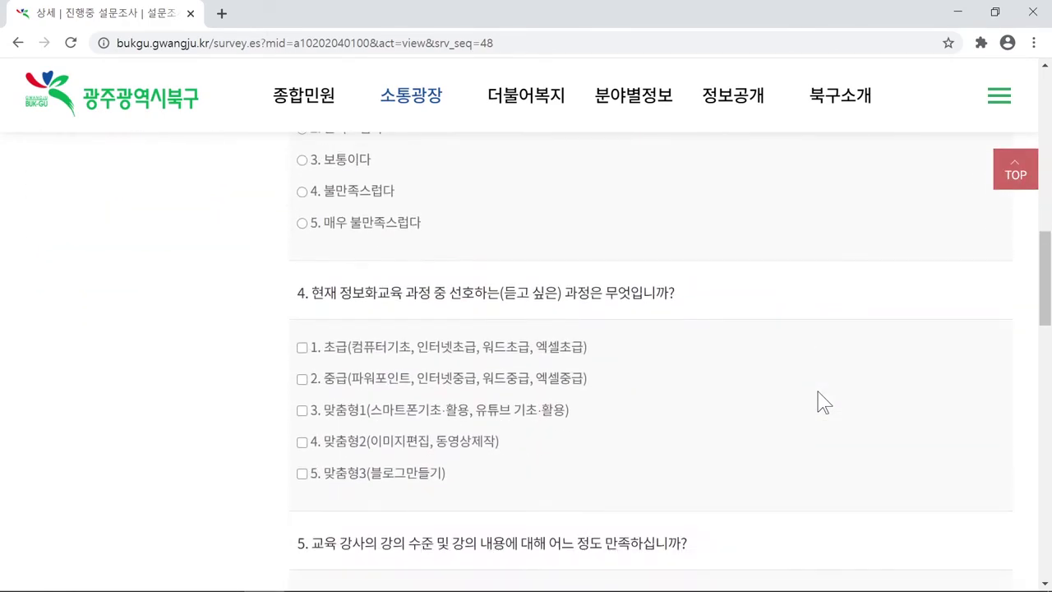
scroll(822, 402, down, 9)
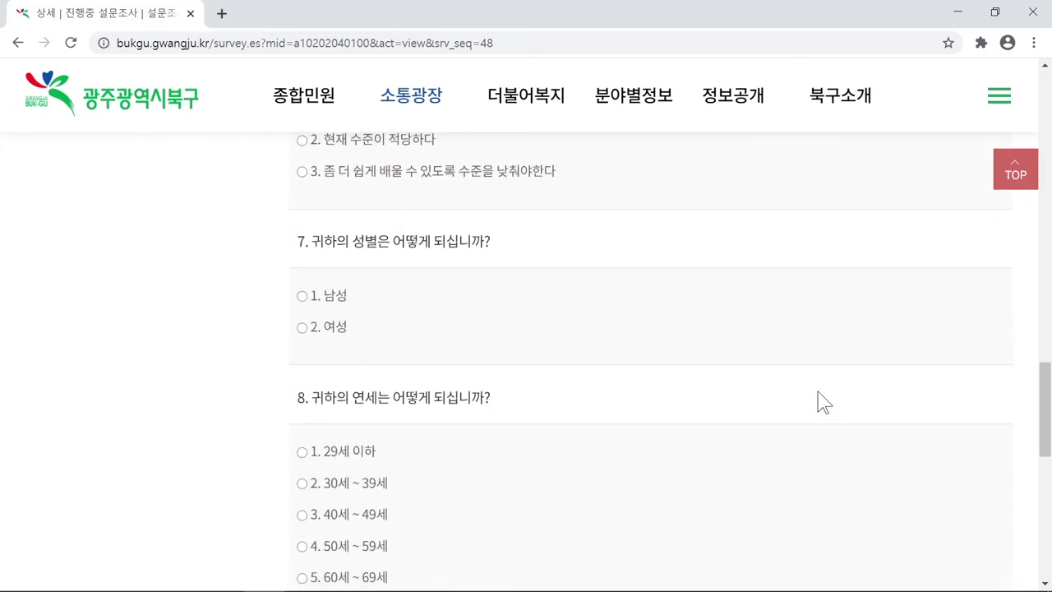
scroll(823, 402, down, 3)
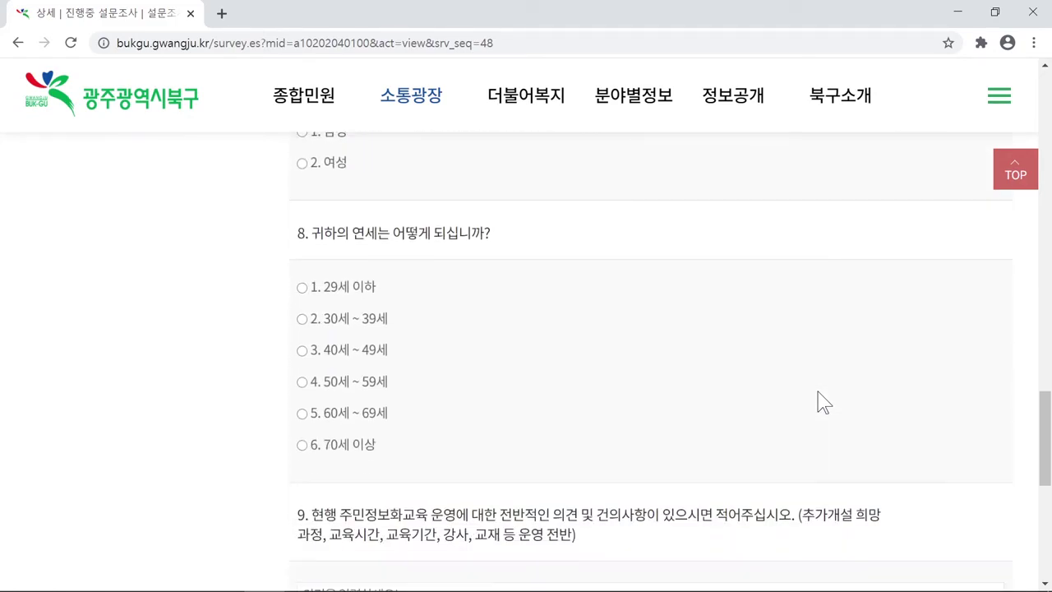
scroll(822, 402, down, 2)
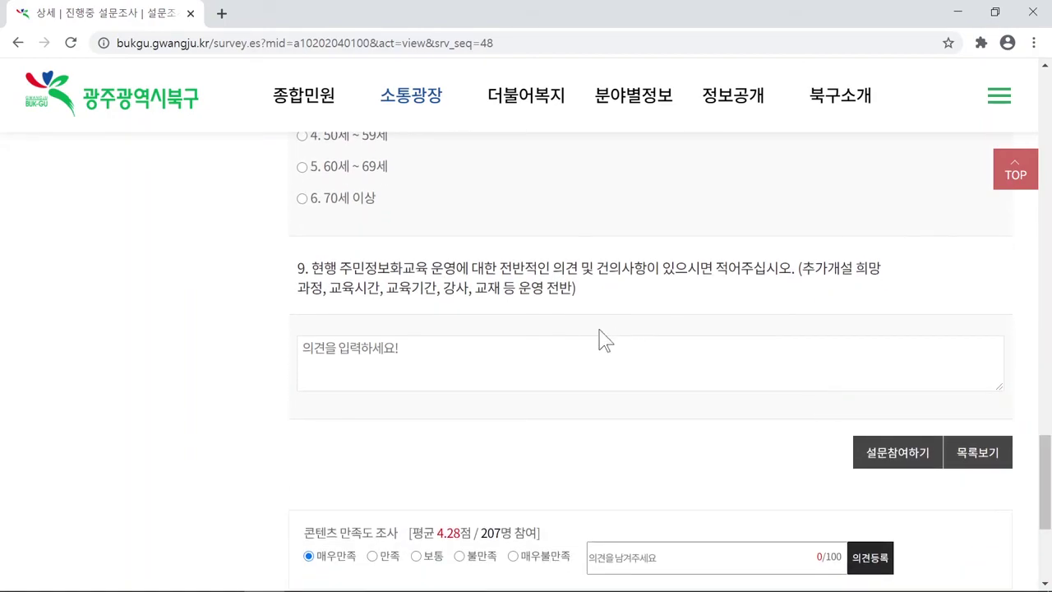
key(ctrl)
key(ctrl)
click(464, 316)
click(464, 316)
click(464, 316)
click(871, 470)
click(871, 470)
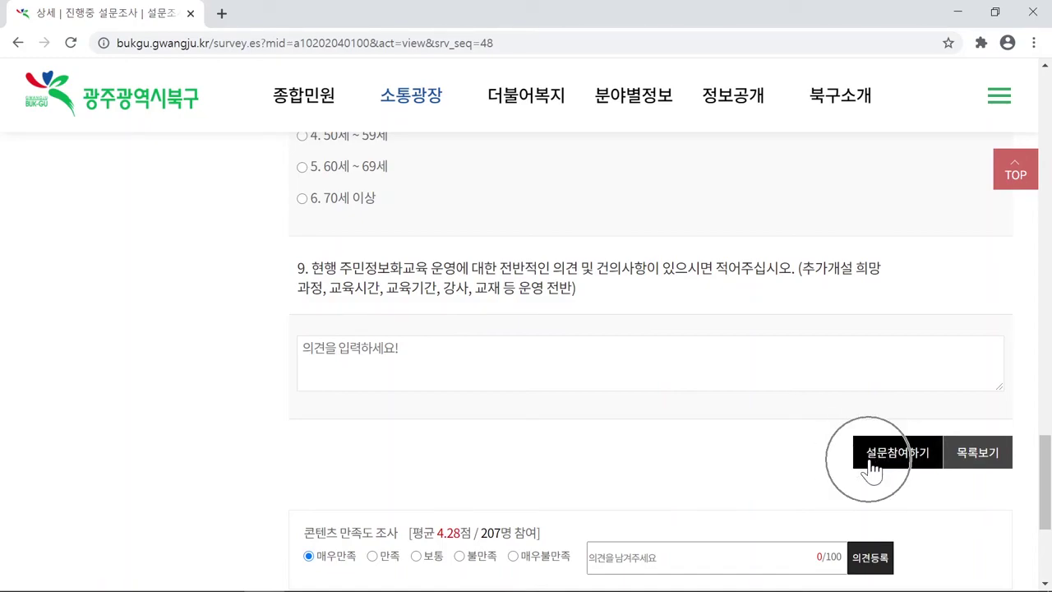
key(ctrl)
key(ctrl)
key(ctrl)
key(ctrl)
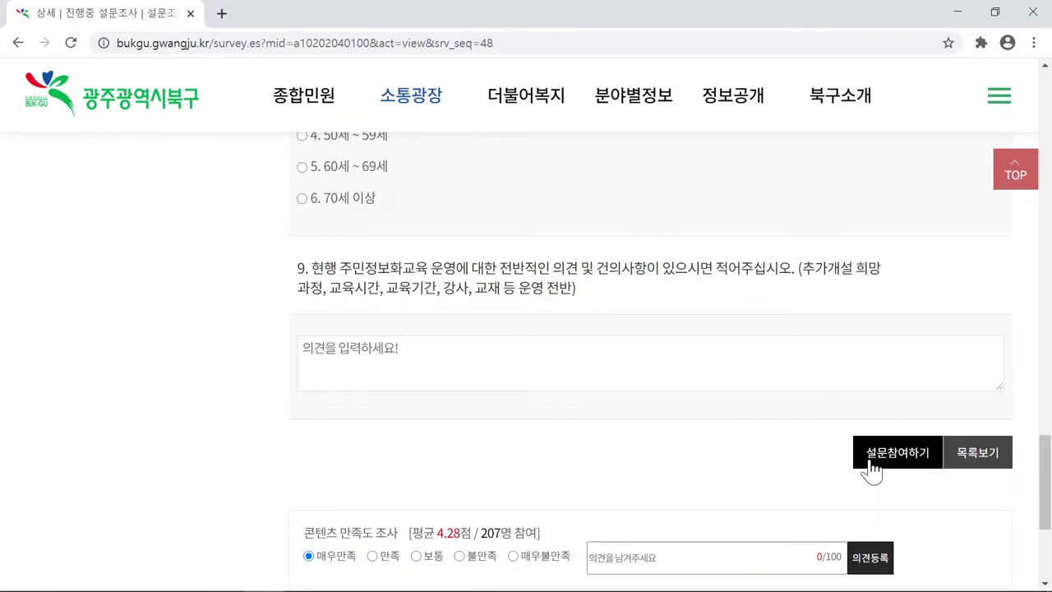
key(ctrl)
key(ctrl)
key(ctrl)
key(ctrl)
key(ctrl)
key(ctrl)
key(ctrl)
key(ctrl)
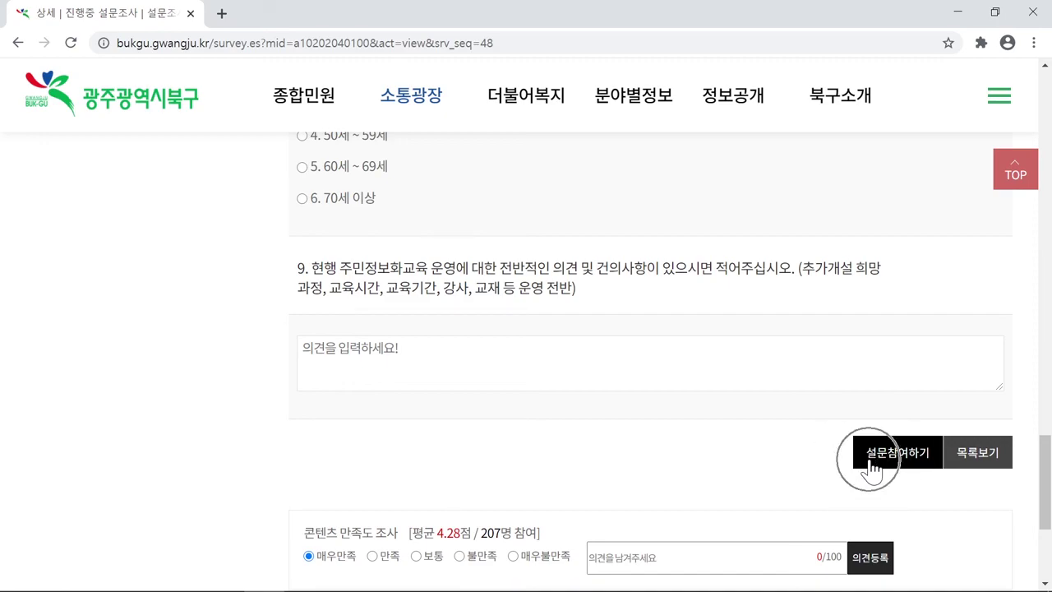
key(ctrl)
key(ctrl)
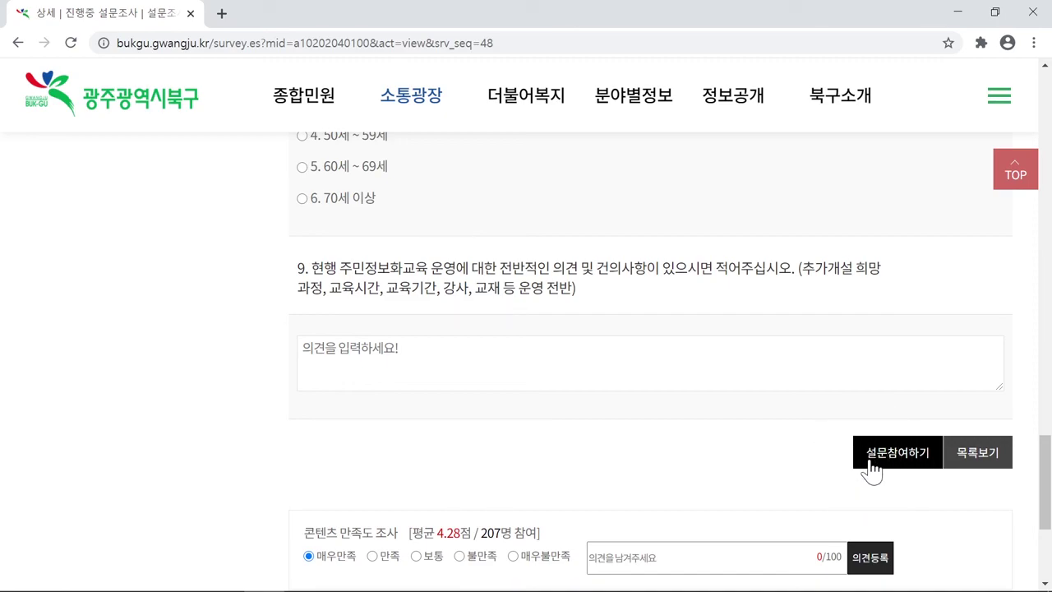